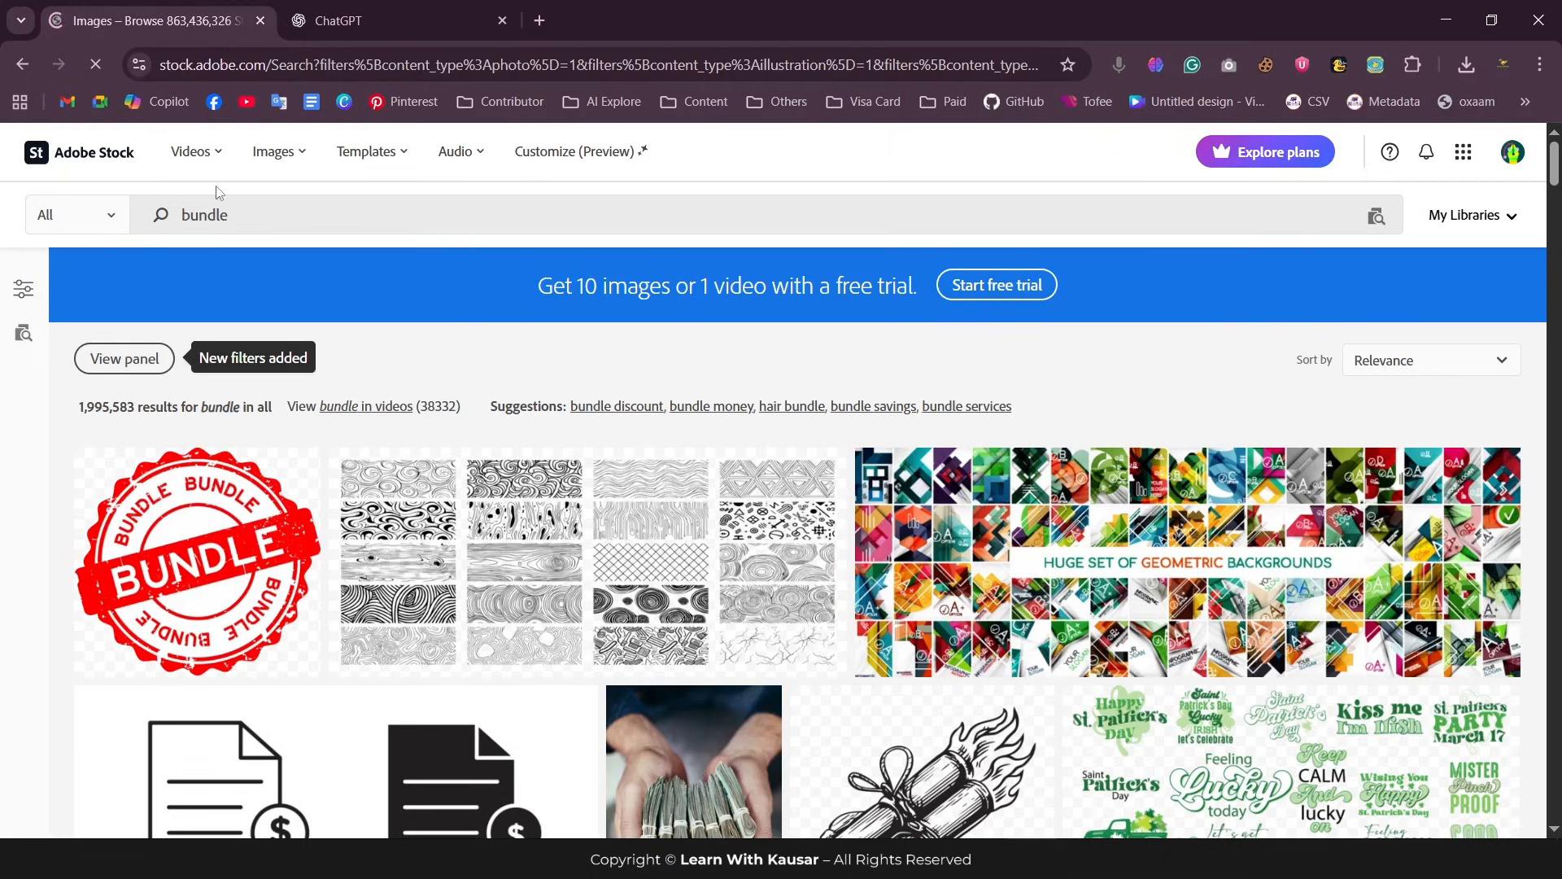
- Examine the Adobe Stock search results for "bundle" to see which kinds of bundle designs are offered
{"action": "scroll", "coordinate": [330, 200], "scroll_direction": "down", "scroll_amount": 10}
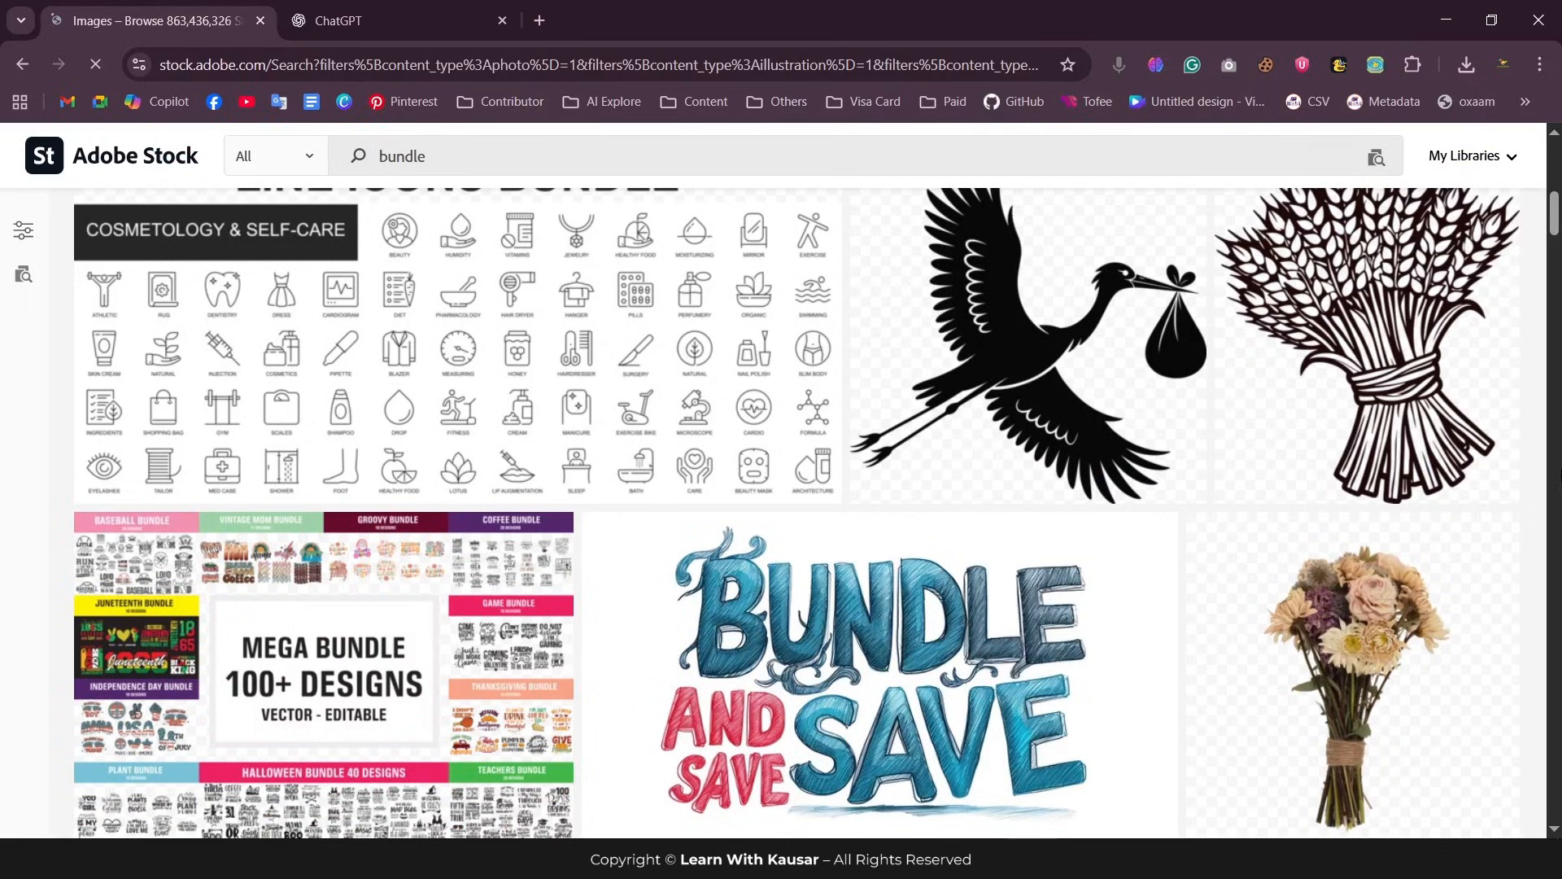
{"action": "scroll", "coordinate": [1179, 404], "scroll_direction": "down", "scroll_amount": 10}
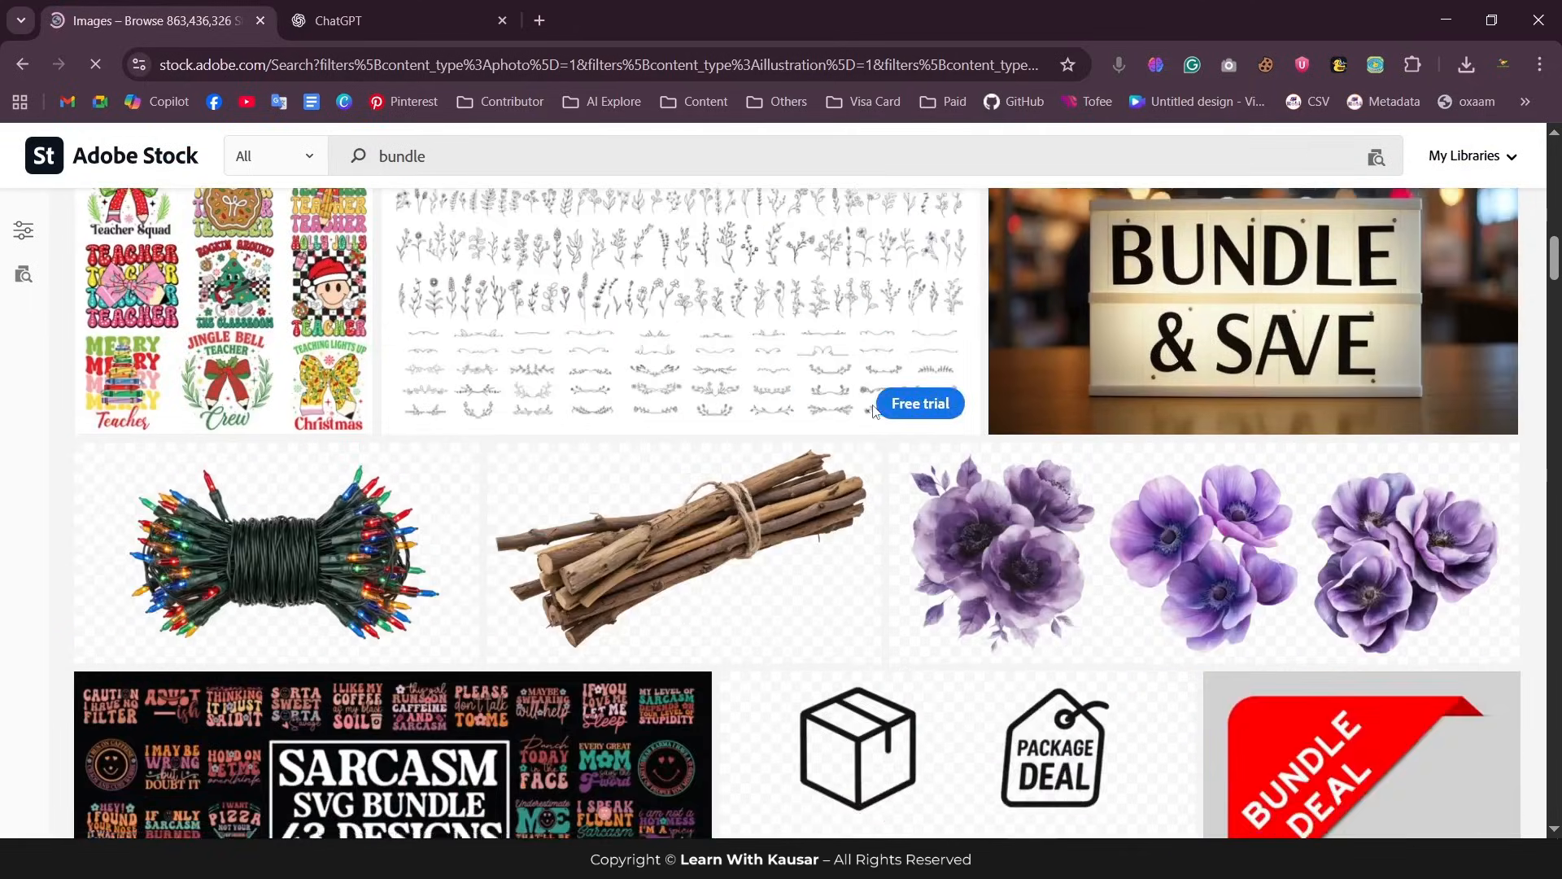
{"action": "scroll", "coordinate": [875, 411], "scroll_direction": "down", "scroll_amount": 8}
{"action": "scroll", "coordinate": [901, 407], "scroll_direction": "down", "scroll_amount": 10}
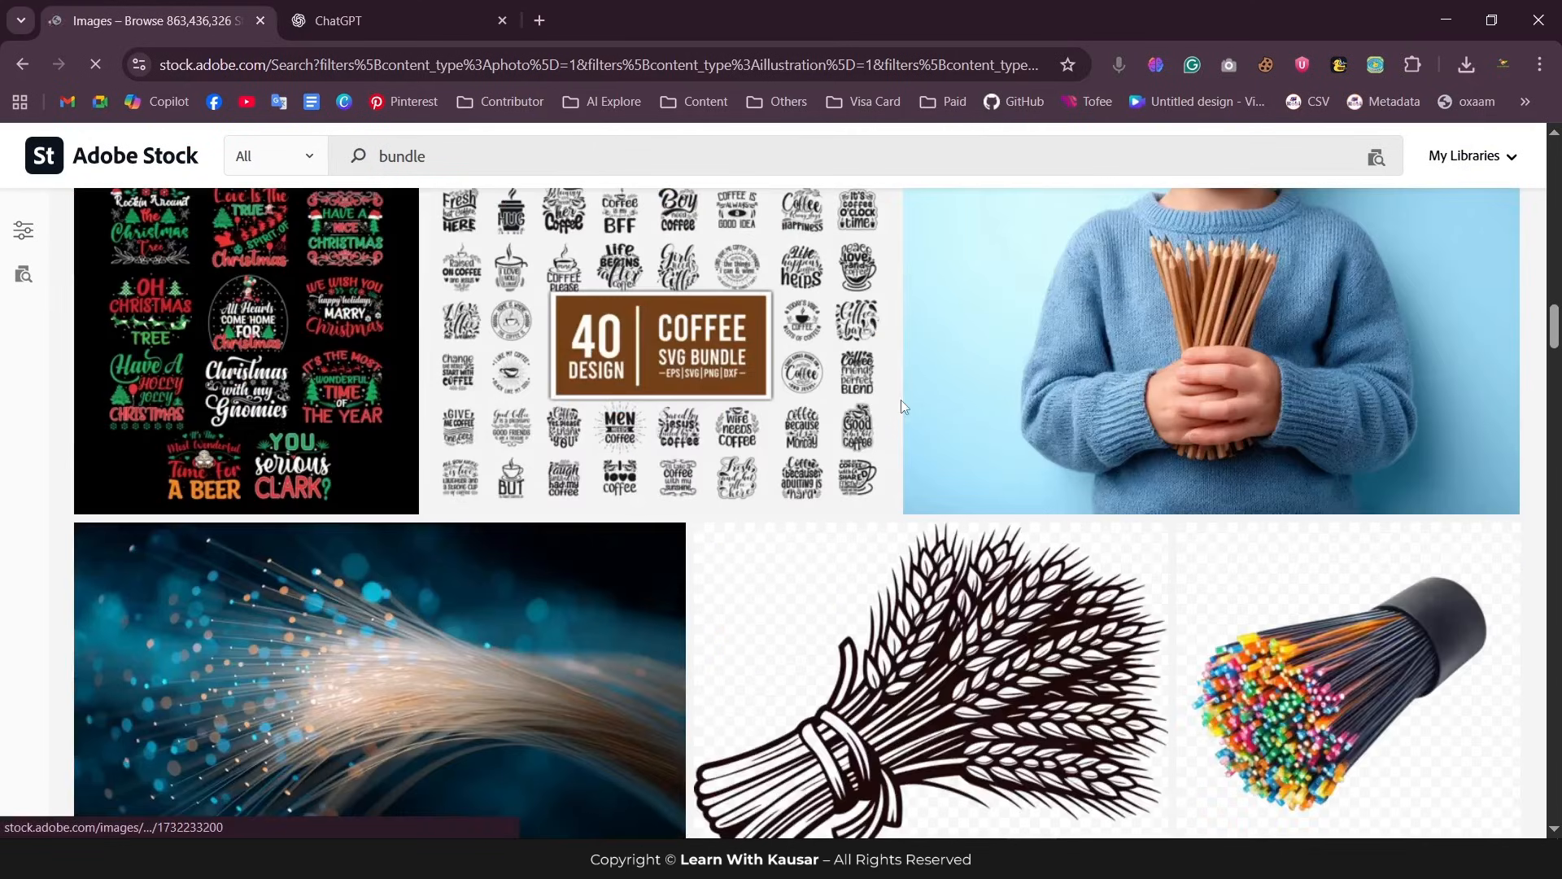
{"action": "scroll", "coordinate": [871, 419], "scroll_direction": "down", "scroll_amount": 8}
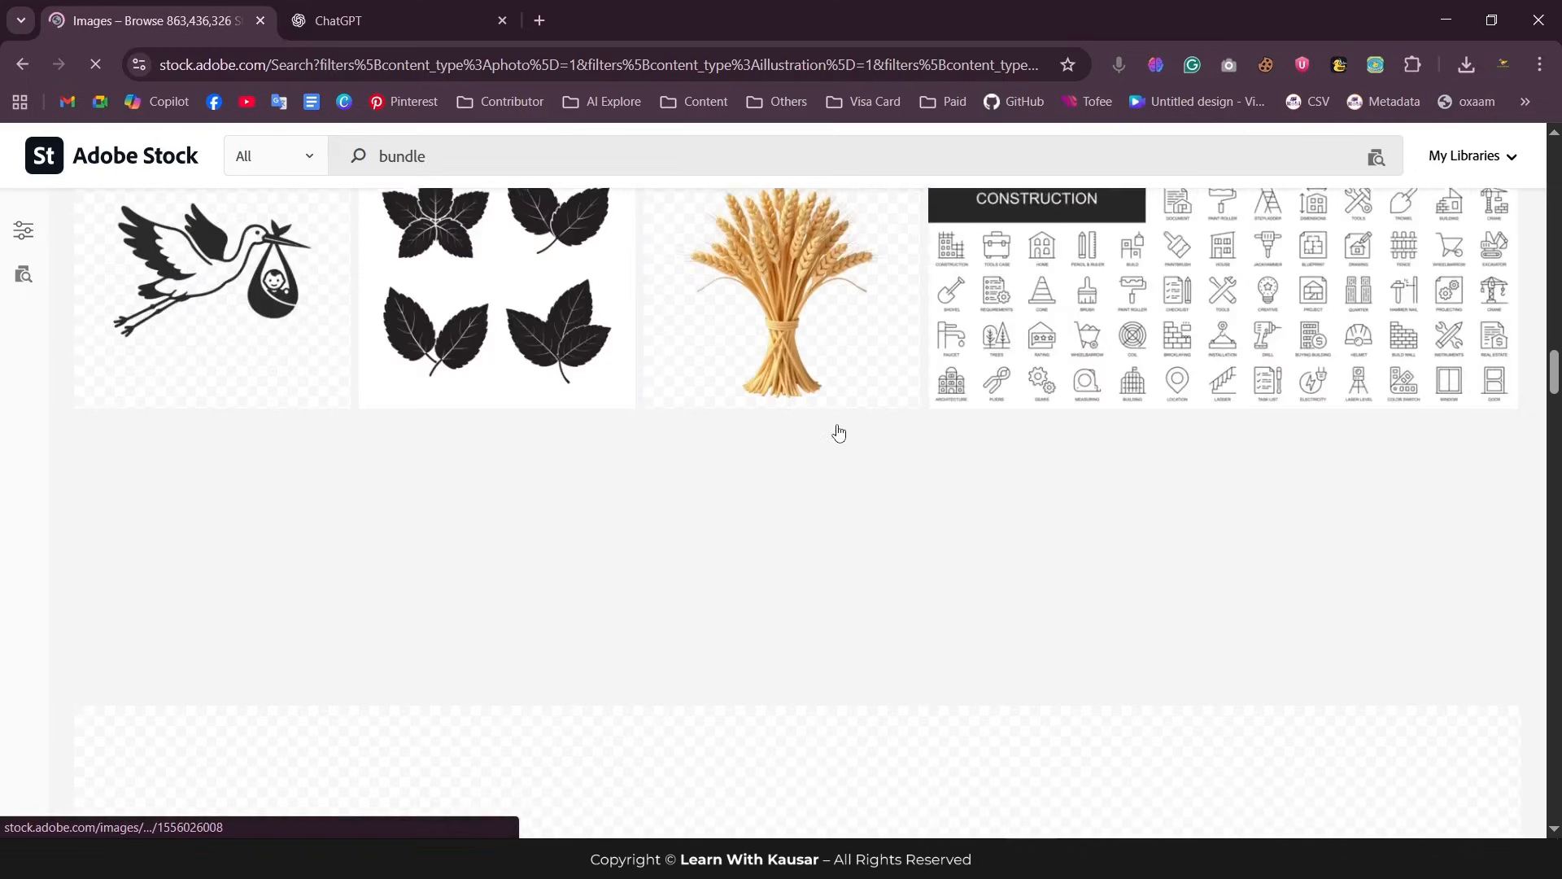
{"action": "scroll", "coordinate": [668, 407], "scroll_direction": "up", "scroll_amount": 3}
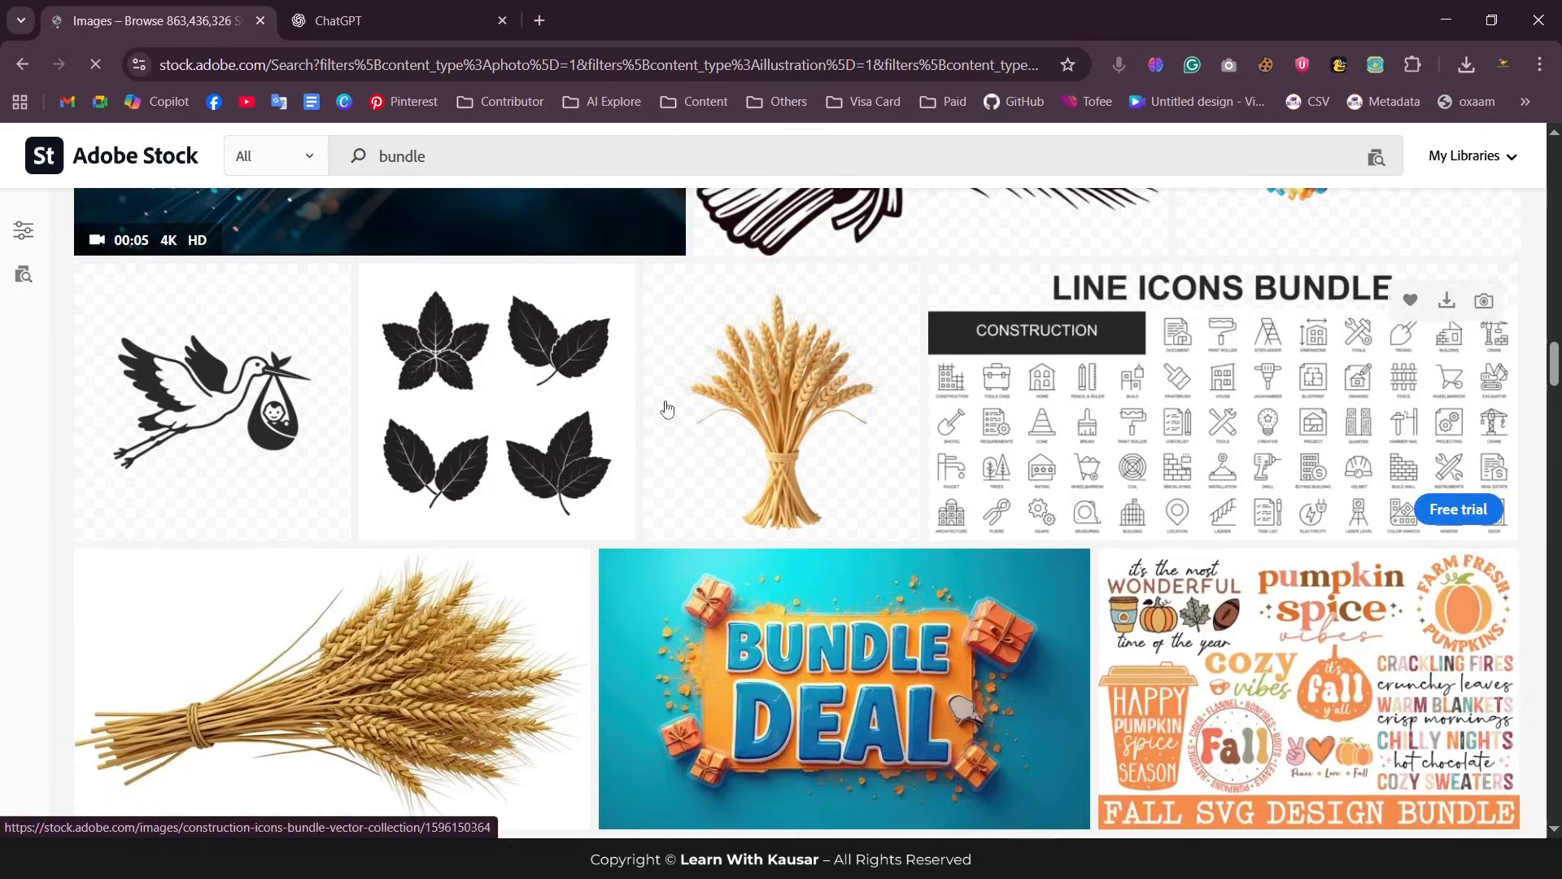
{"action": "scroll", "coordinate": [667, 407], "scroll_direction": "down", "scroll_amount": 4}
{"action": "scroll", "coordinate": [882, 485], "scroll_direction": "down", "scroll_amount": 6}
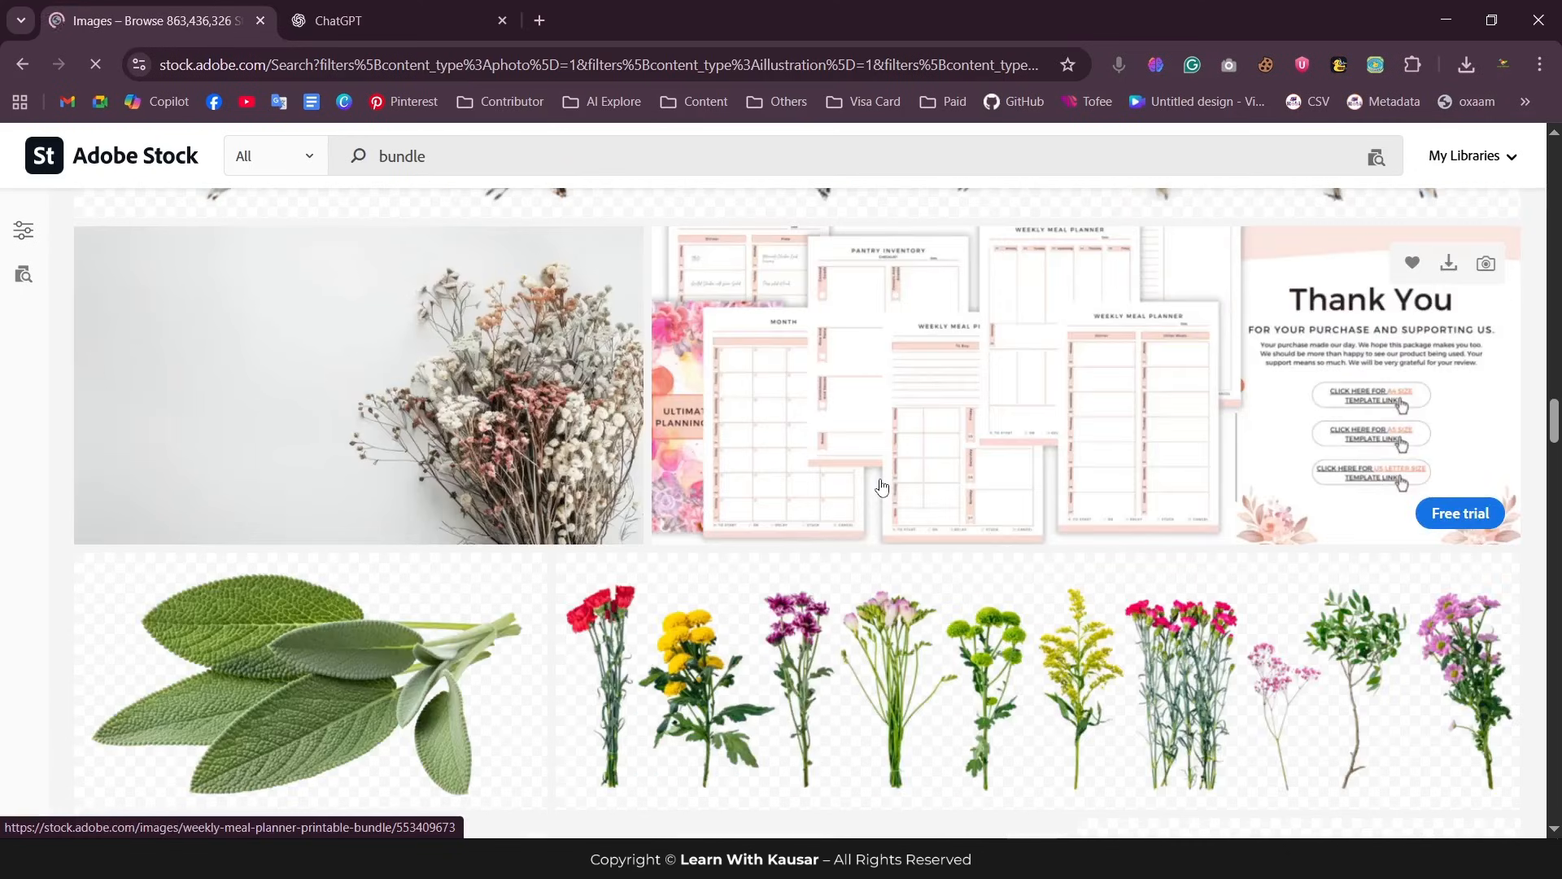
{"action": "scroll", "coordinate": [882, 486], "scroll_direction": "down", "scroll_amount": 10}
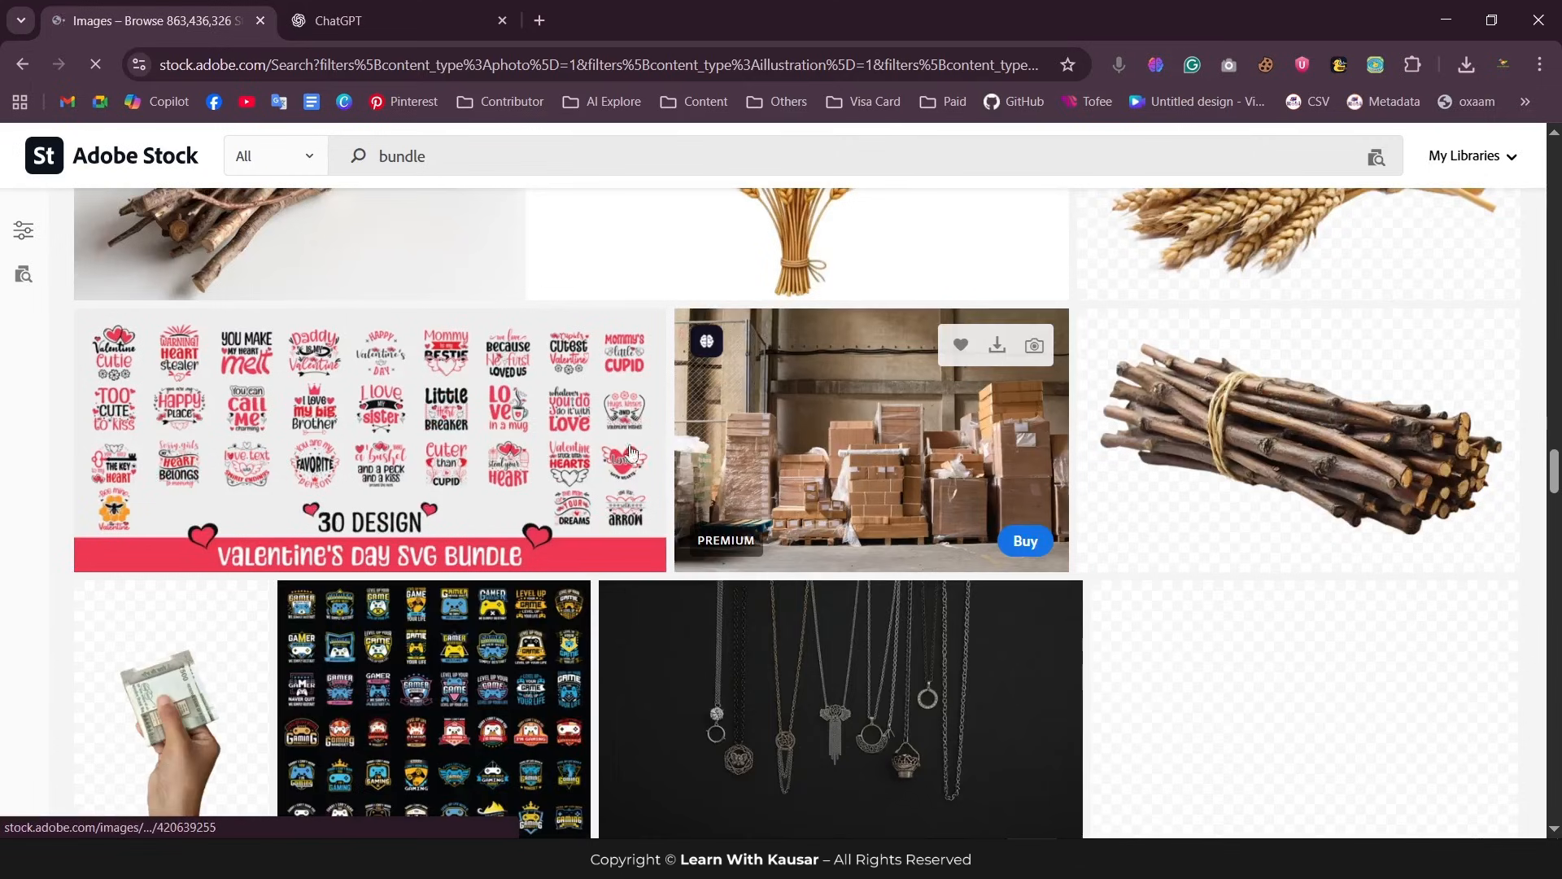
{"action": "scroll", "coordinate": [420, 431], "scroll_direction": "down", "scroll_amount": 5}
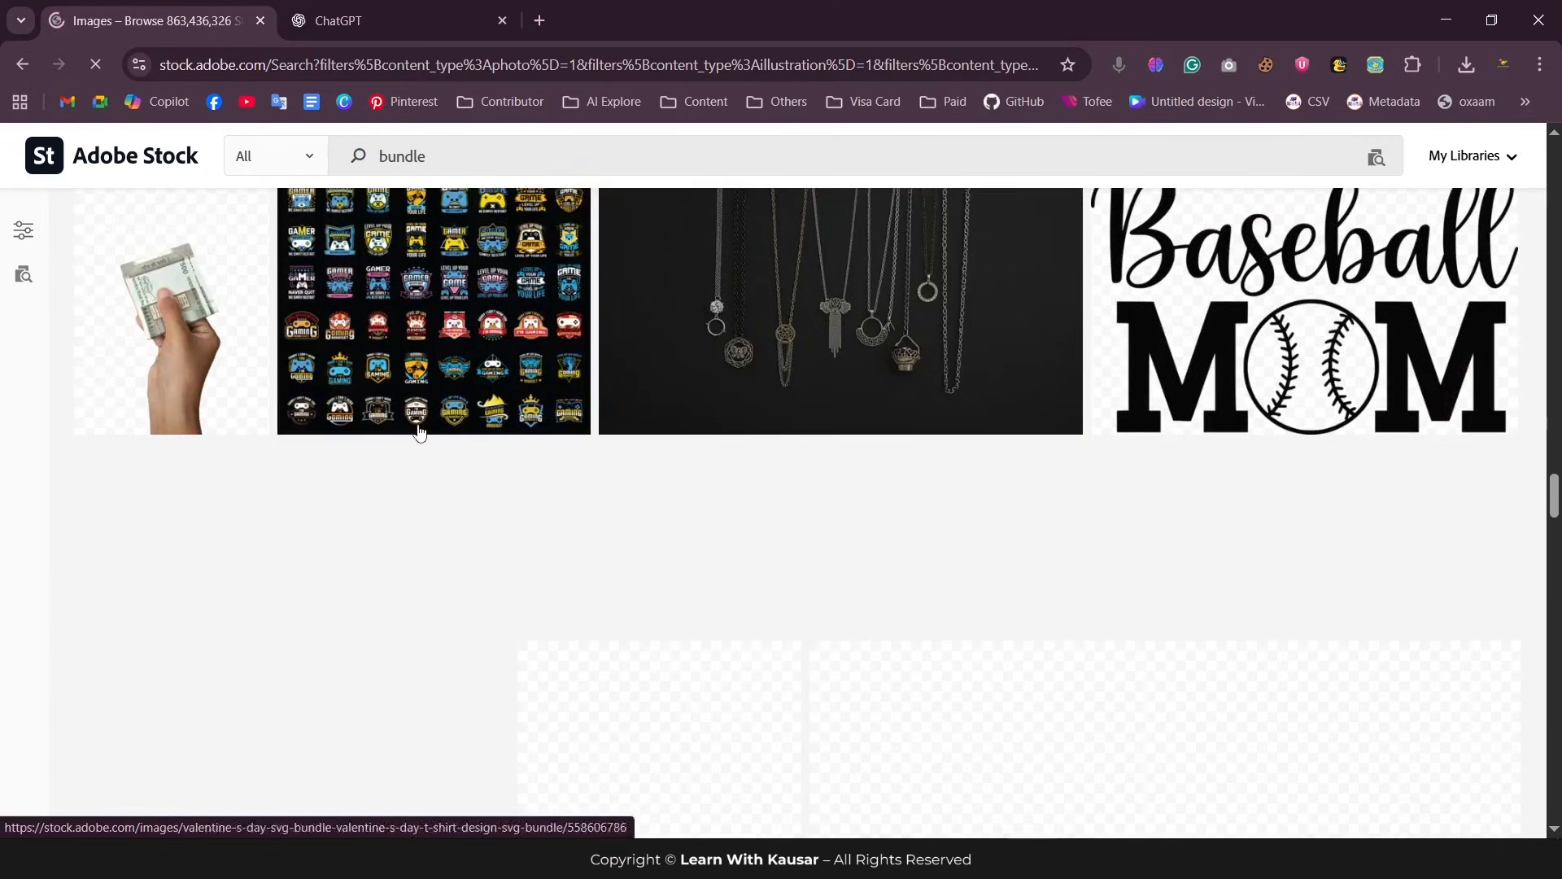
{"action": "scroll", "coordinate": [419, 432], "scroll_direction": "down", "scroll_amount": 5}
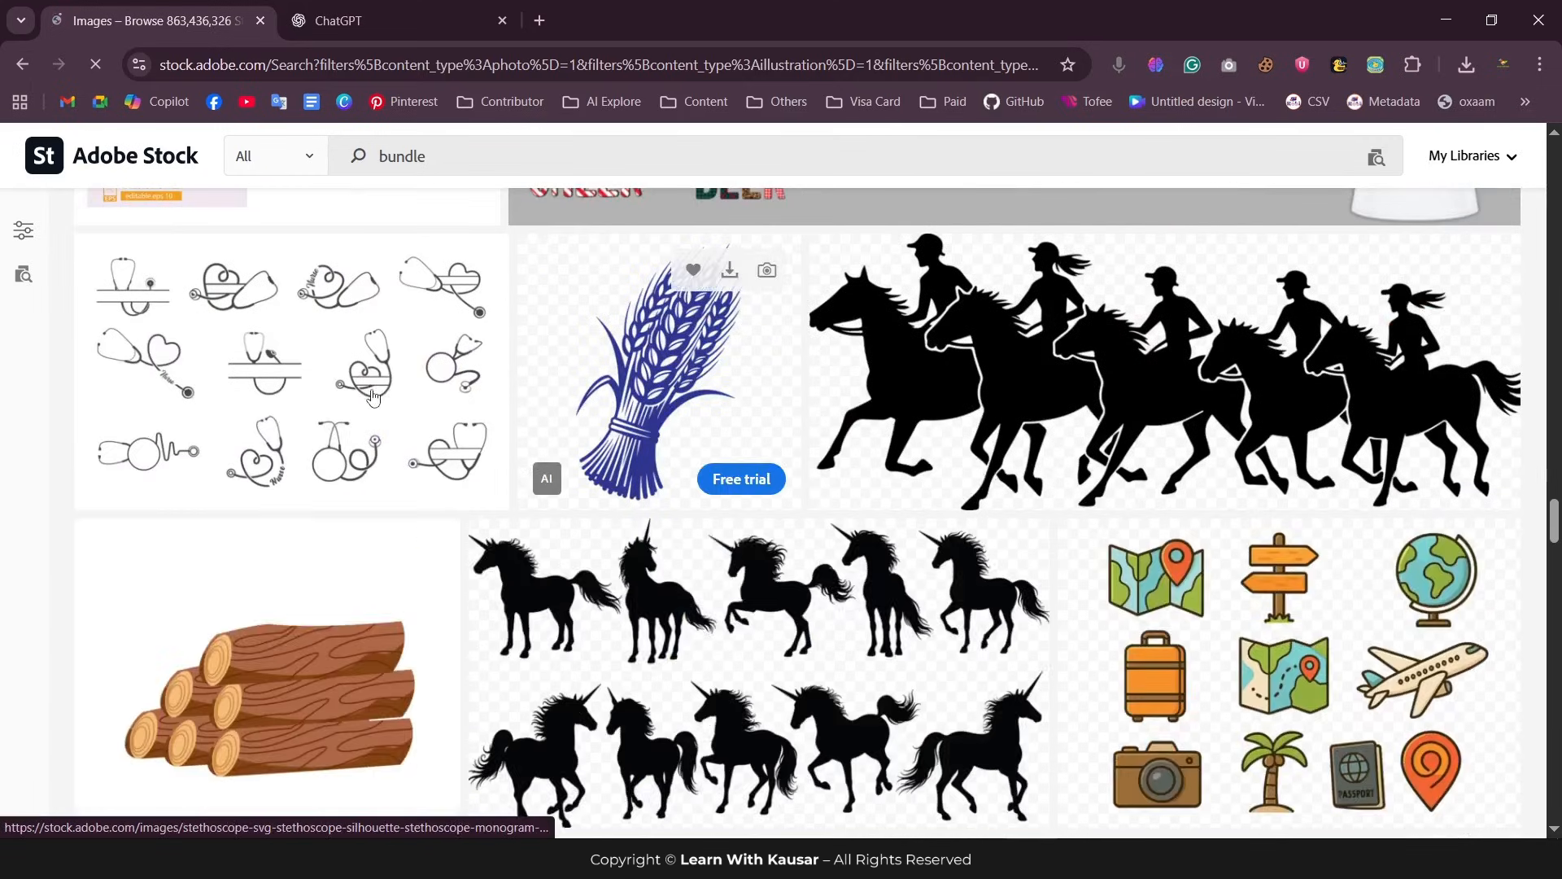
{"action": "scroll", "coordinate": [373, 396], "scroll_direction": "down", "scroll_amount": 6}
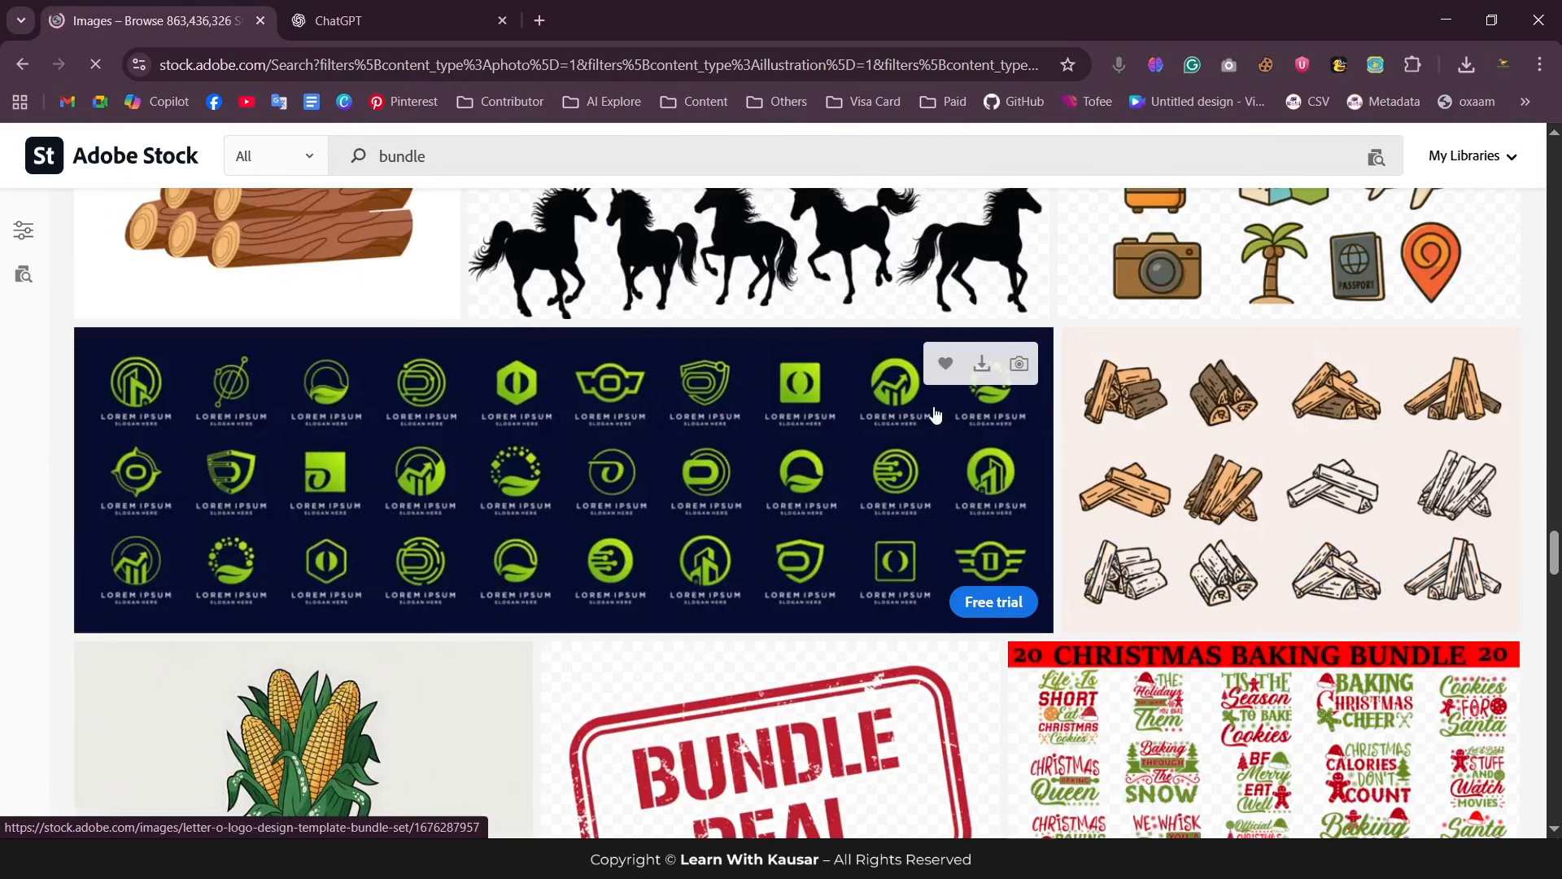
{"action": "scroll", "coordinate": [688, 431], "scroll_direction": "down", "scroll_amount": 6}
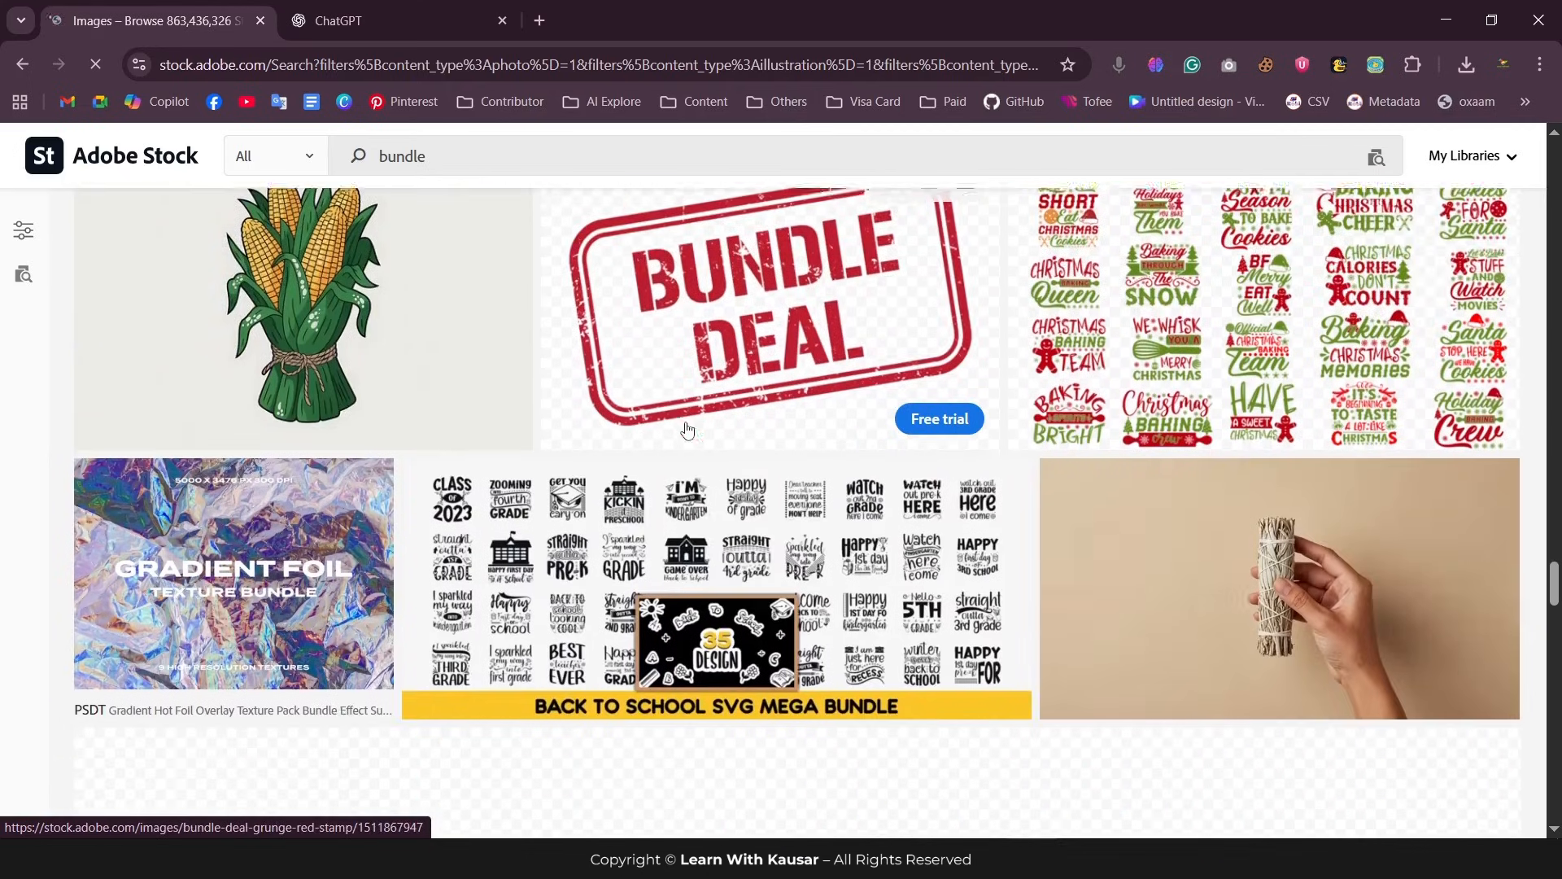
{"action": "scroll", "coordinate": [733, 431], "scroll_direction": "down", "scroll_amount": 5}
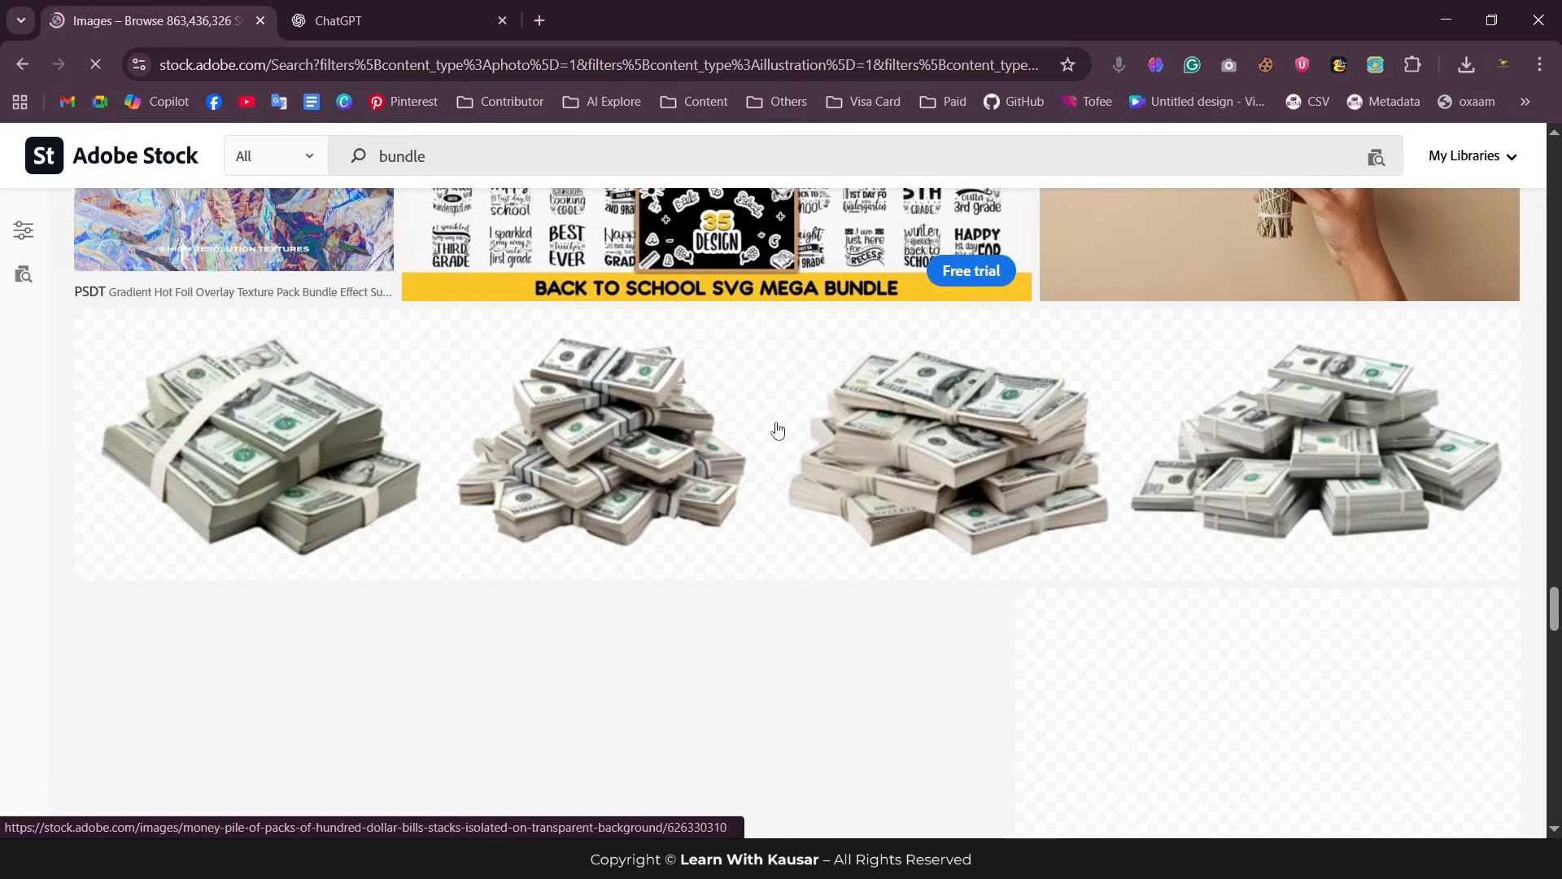
{"action": "scroll", "coordinate": [778, 430], "scroll_direction": "down", "scroll_amount": 5}
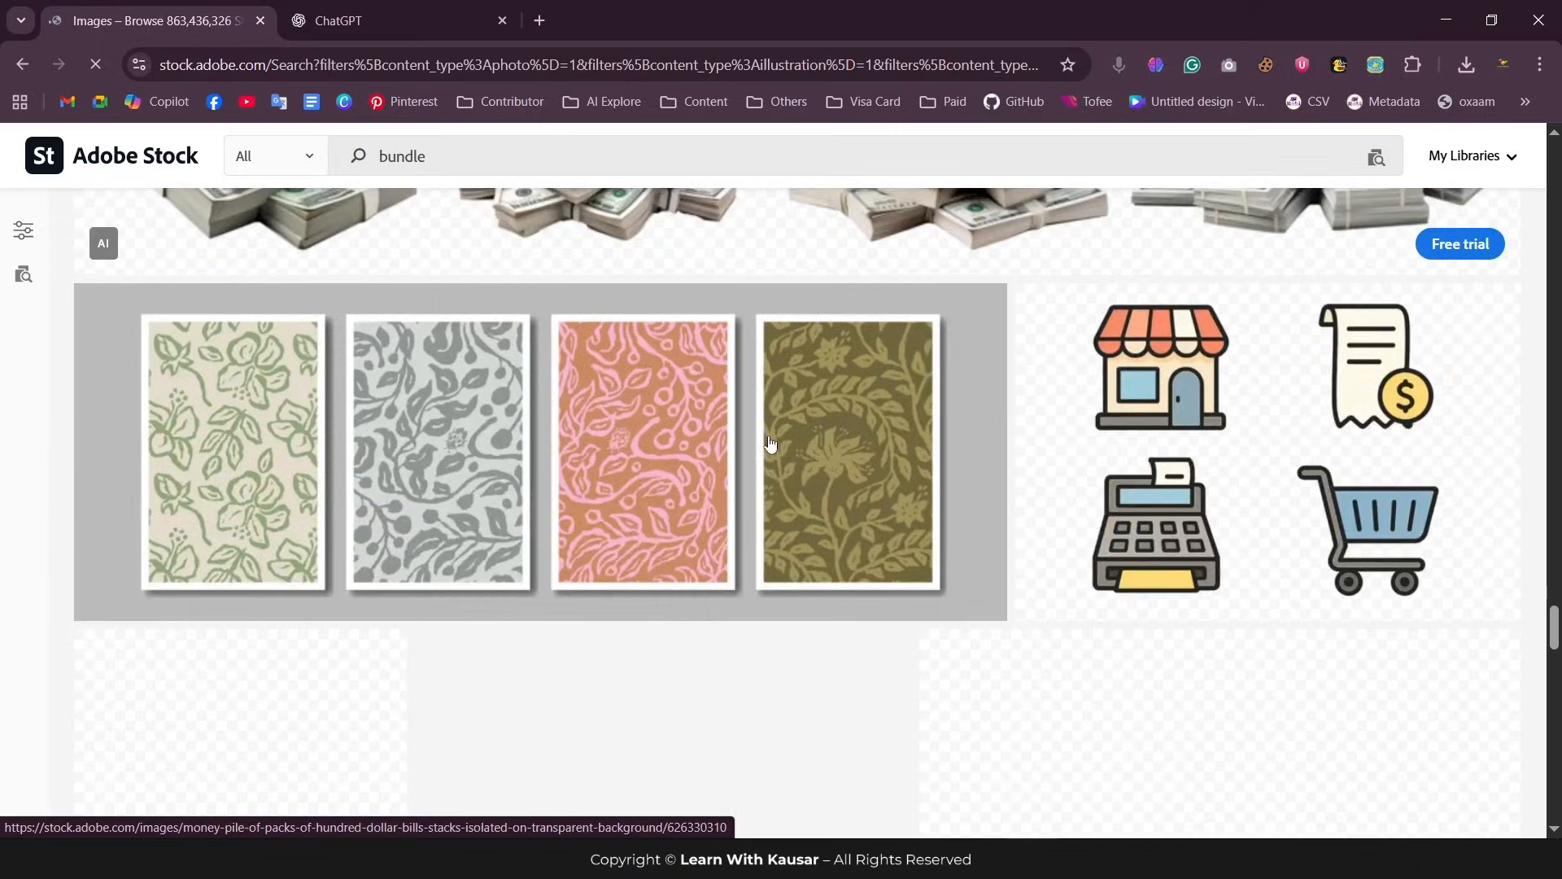
{"action": "scroll", "coordinate": [706, 584], "scroll_direction": "up", "scroll_amount": 1}
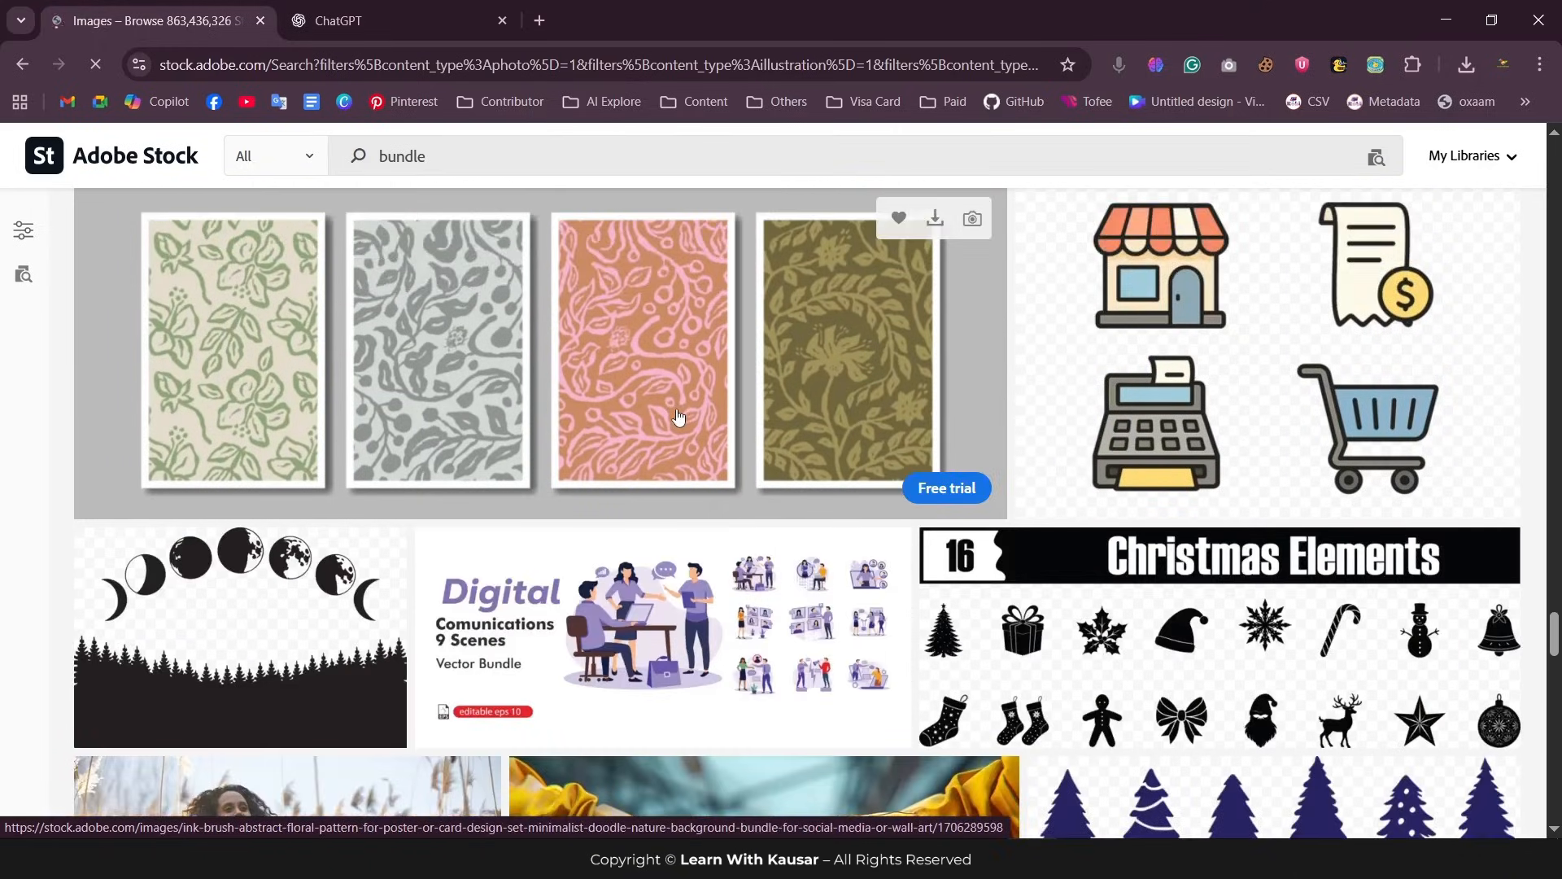
{"action": "scroll", "coordinate": [680, 413], "scroll_direction": "down", "scroll_amount": 4}
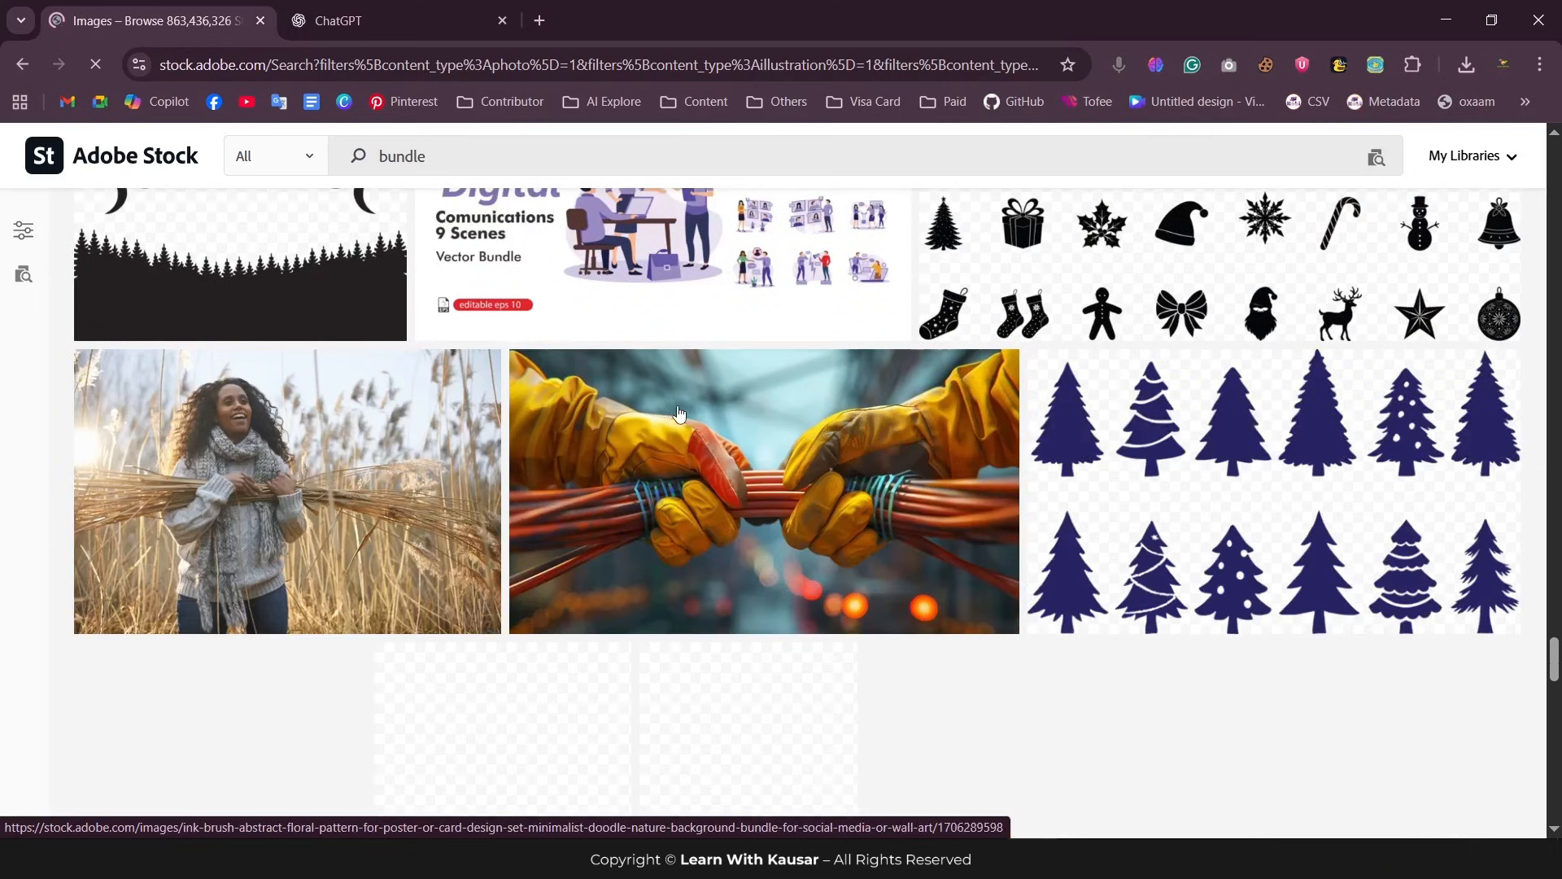
{"action": "scroll", "coordinate": [863, 784], "scroll_direction": "down", "scroll_amount": 3}
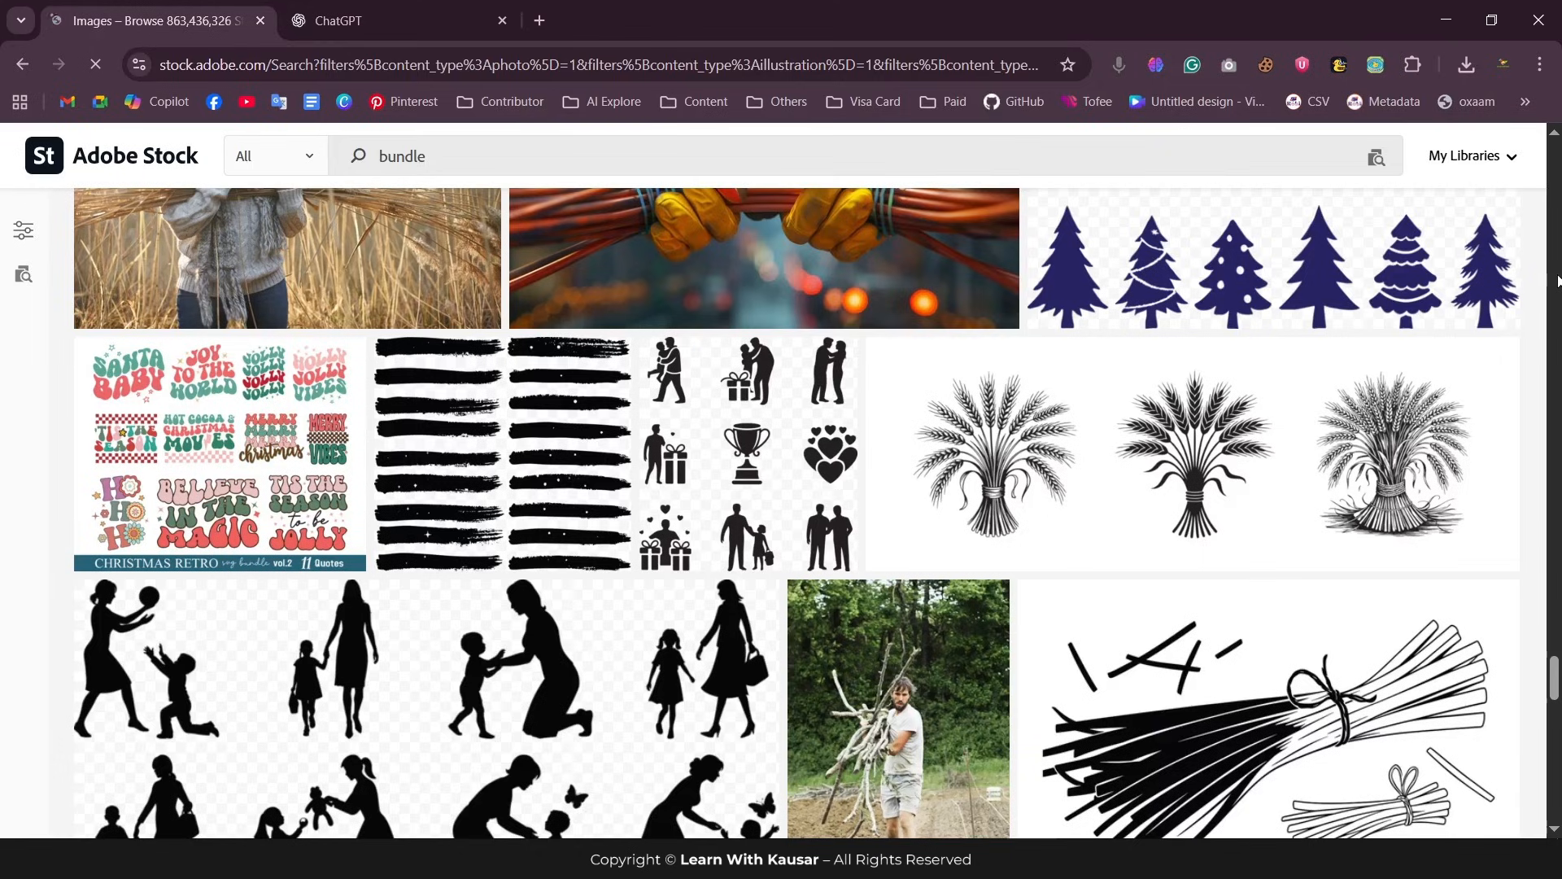
{"action": "scroll", "coordinate": [782, 513], "scroll_direction": "up", "scroll_amount": 1}
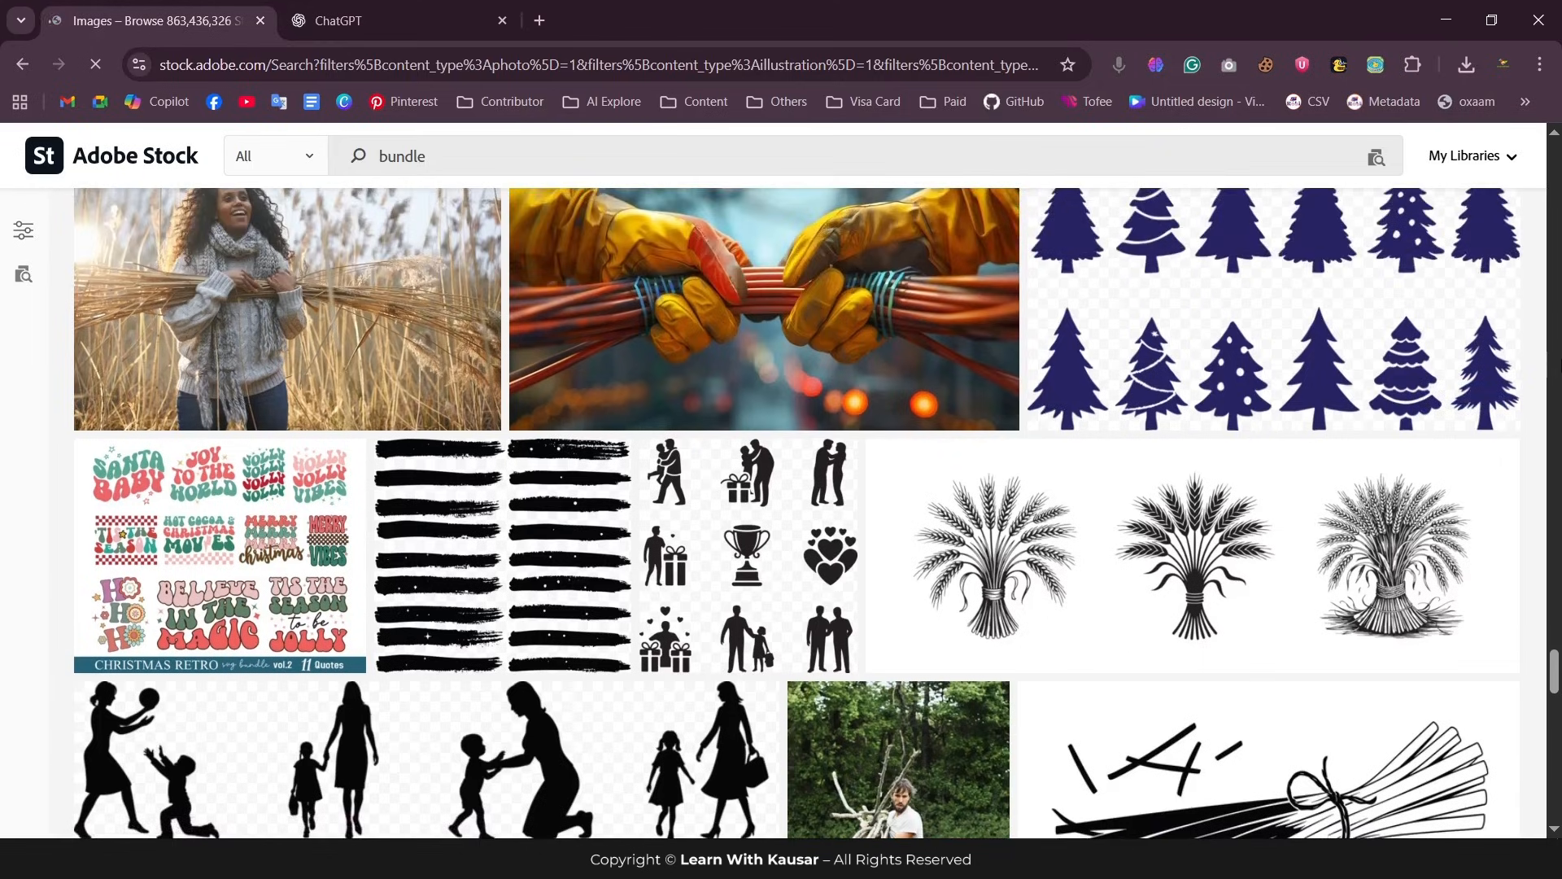
{"action": "scroll", "coordinate": [516, 469], "scroll_direction": "down", "scroll_amount": 5}
{"action": "scroll", "coordinate": [516, 468], "scroll_direction": "up", "scroll_amount": 4}
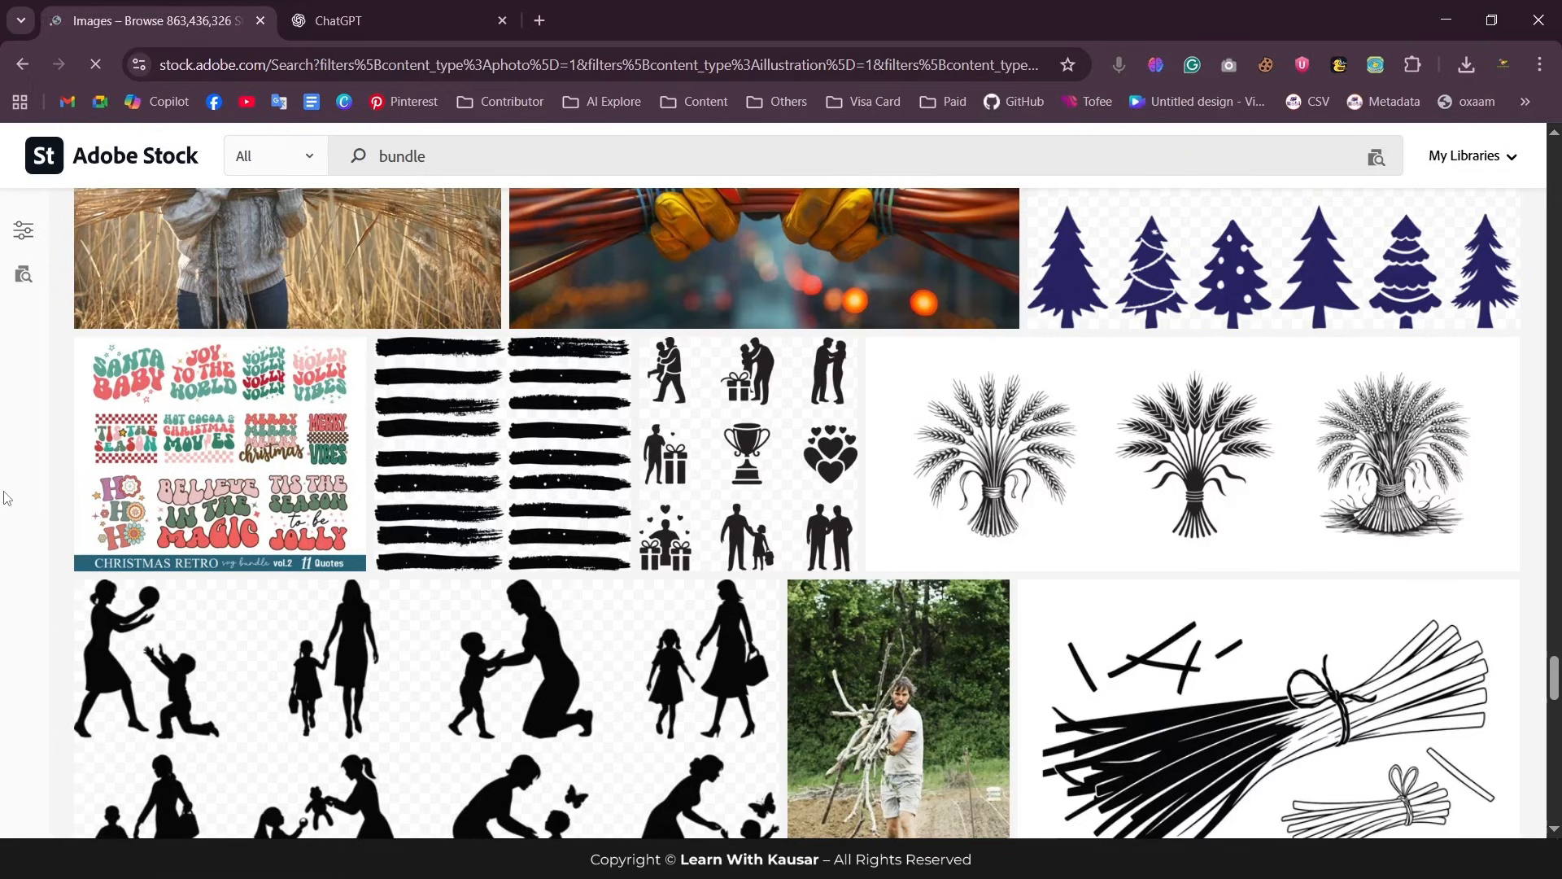
{"action": "scroll", "coordinate": [378, 626], "scroll_direction": "down", "scroll_amount": 7}
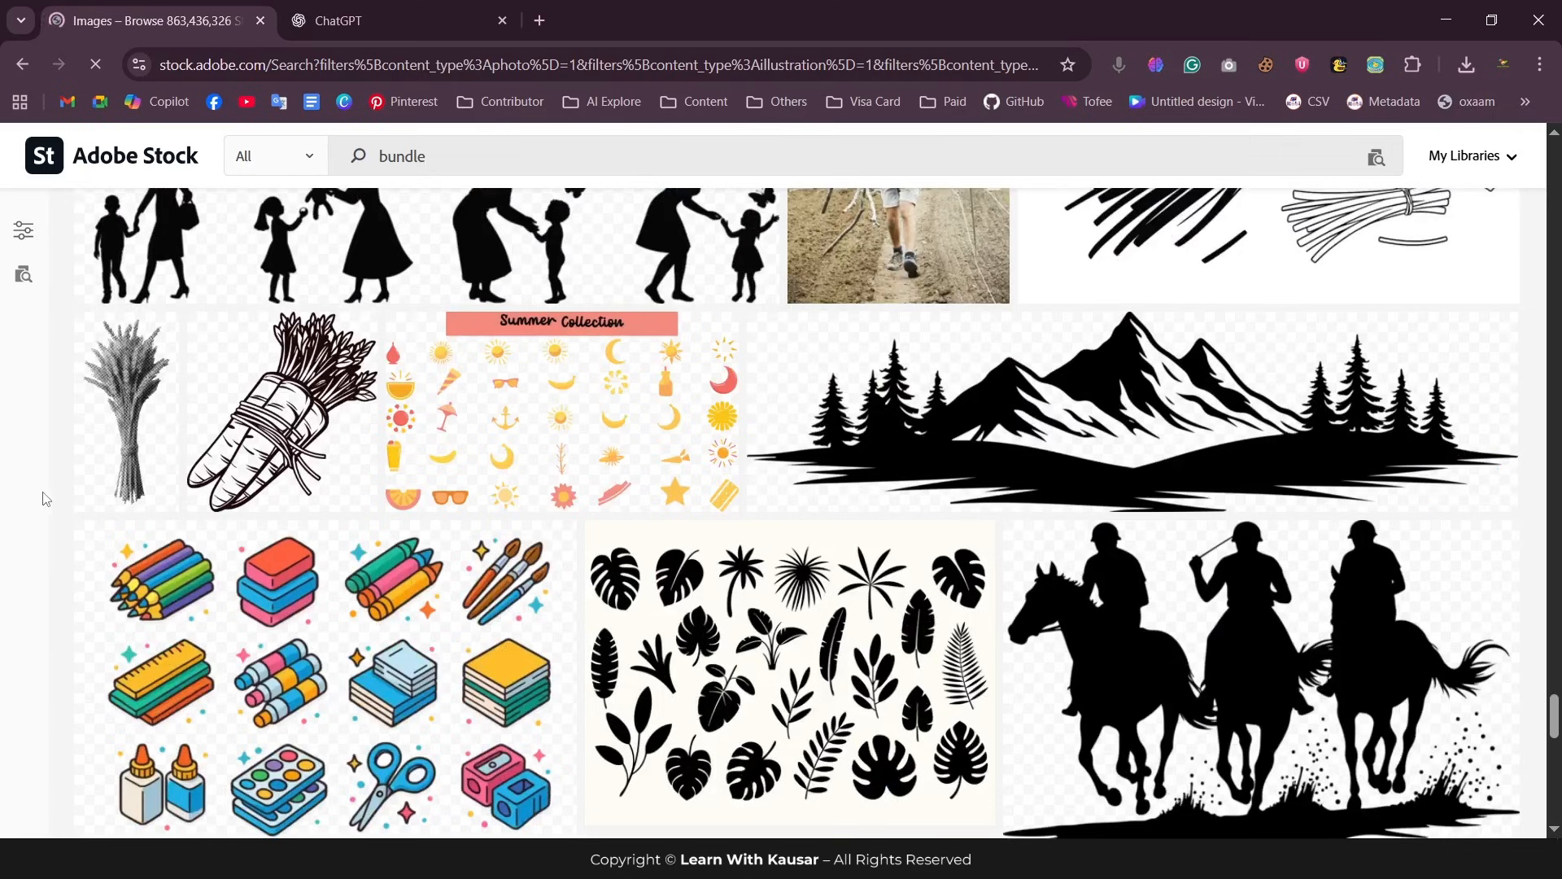
{"action": "scroll", "coordinate": [35, 482], "scroll_direction": "up", "scroll_amount": 4}
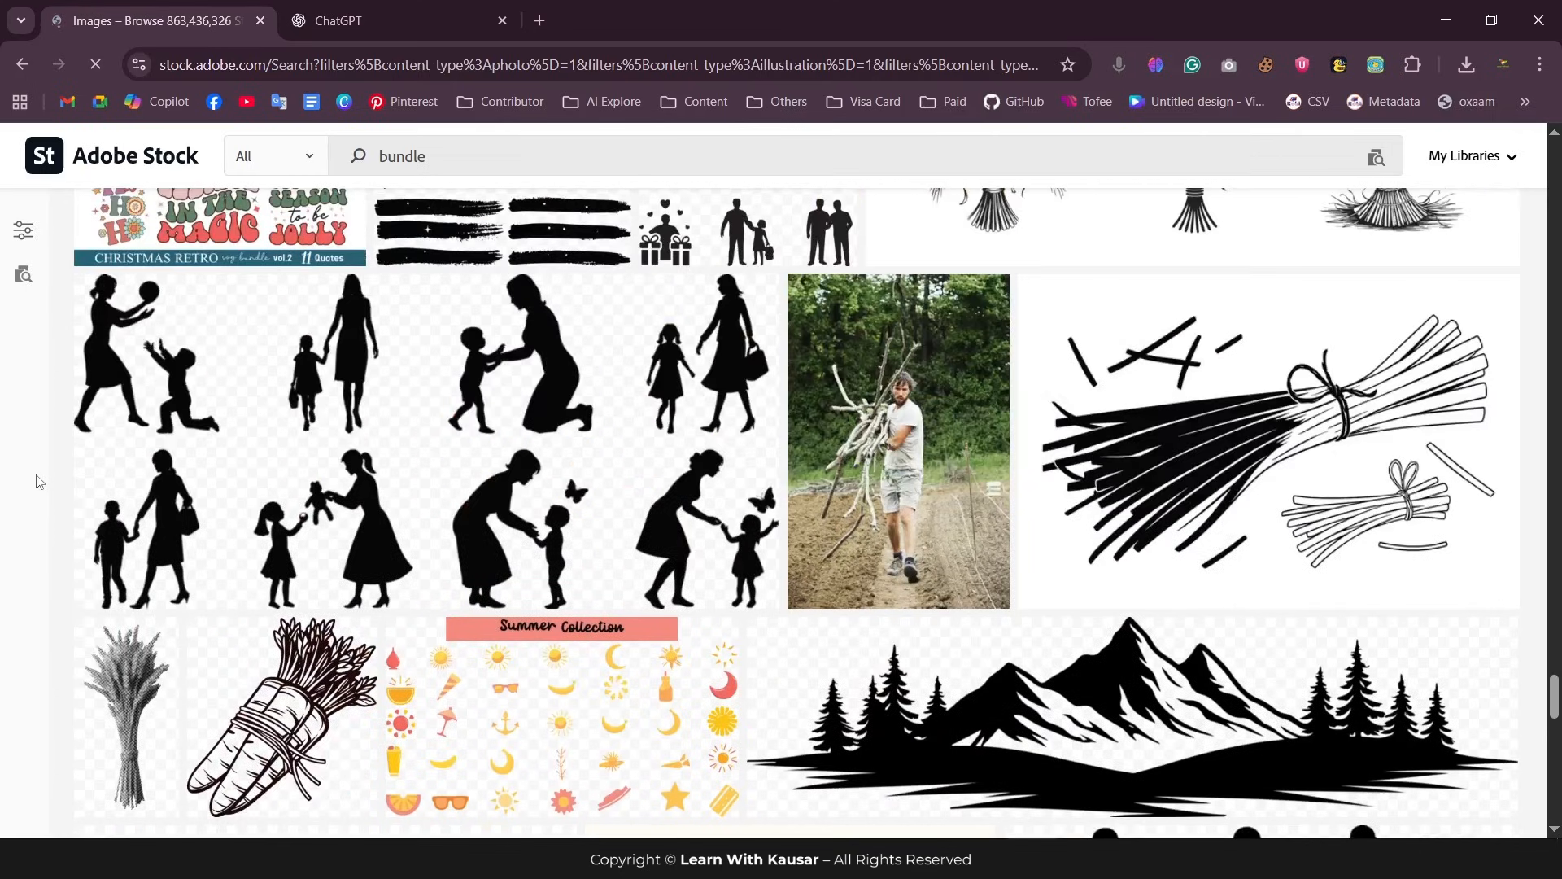
{"action": "scroll", "coordinate": [35, 482], "scroll_direction": "up", "scroll_amount": 8}
{"action": "scroll", "coordinate": [41, 478], "scroll_direction": "down", "scroll_amount": 4}
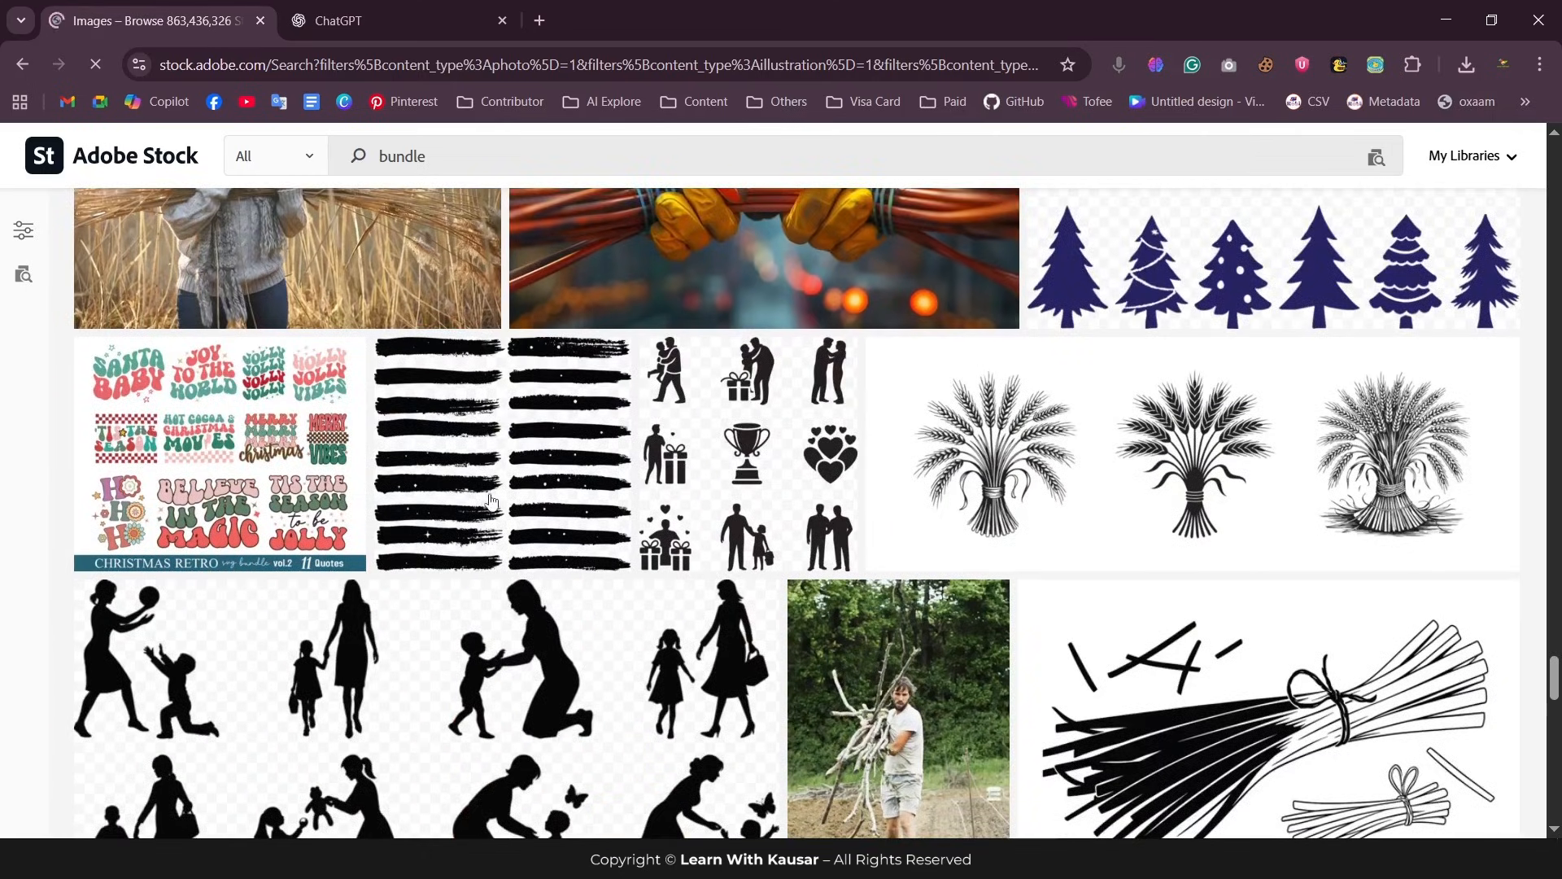
{"action": "scroll", "coordinate": [492, 503], "scroll_direction": "up", "scroll_amount": 5}
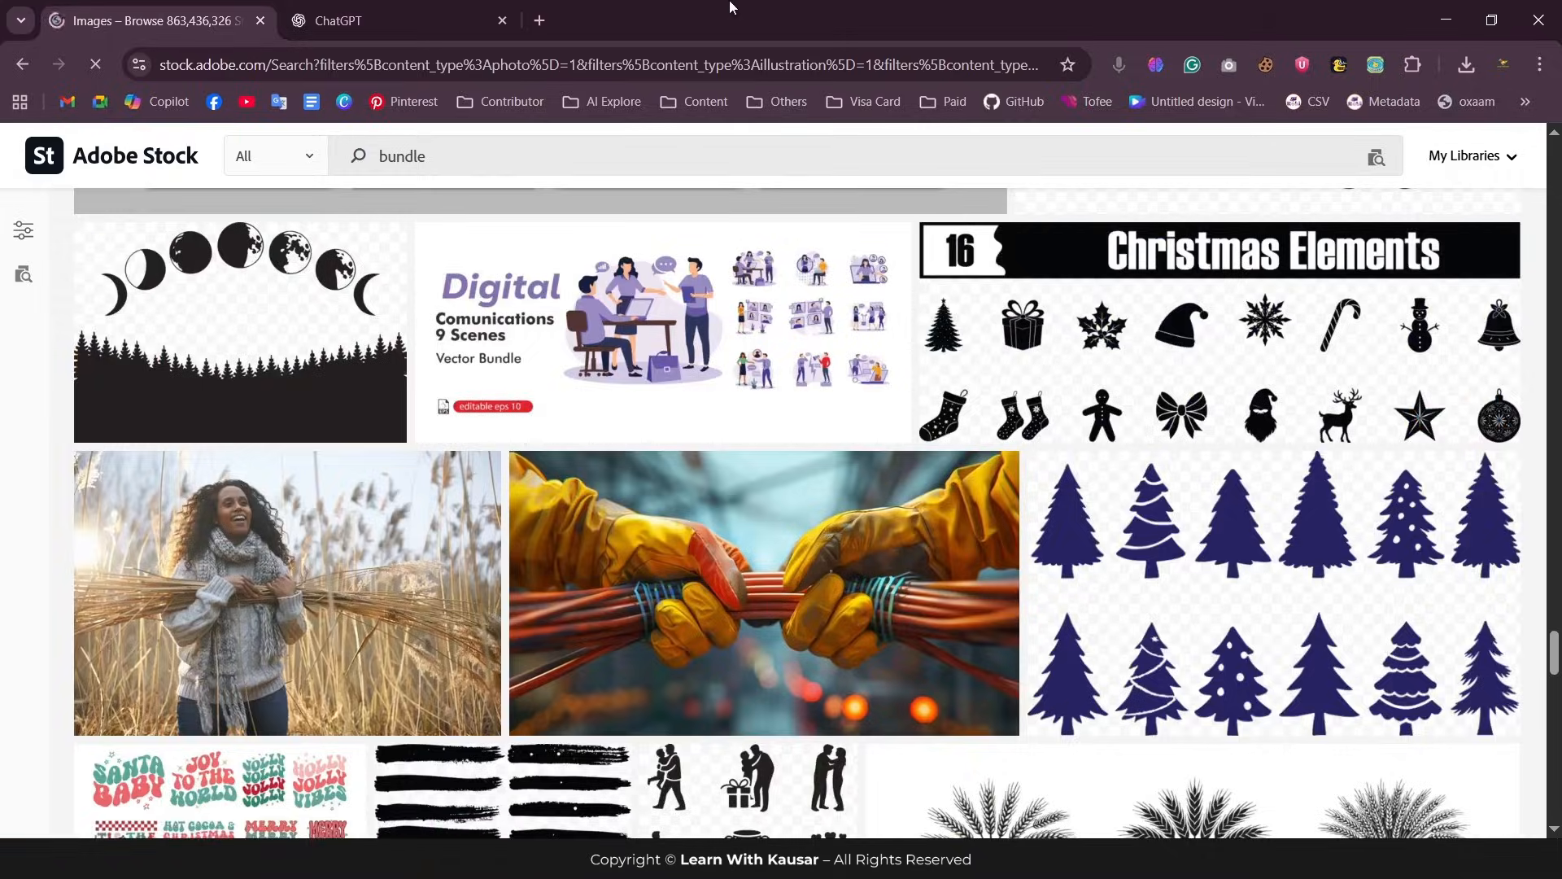
- Close the Adobe Stock page and send ChatGPT the prompt "লাইন আইকন বান্ডিল তৈরী করতে চাই। এজন্য ২০টি ক্যাটাগরির তালিকা দাও"
{"action": "left_click", "coordinate": [389, 23]}
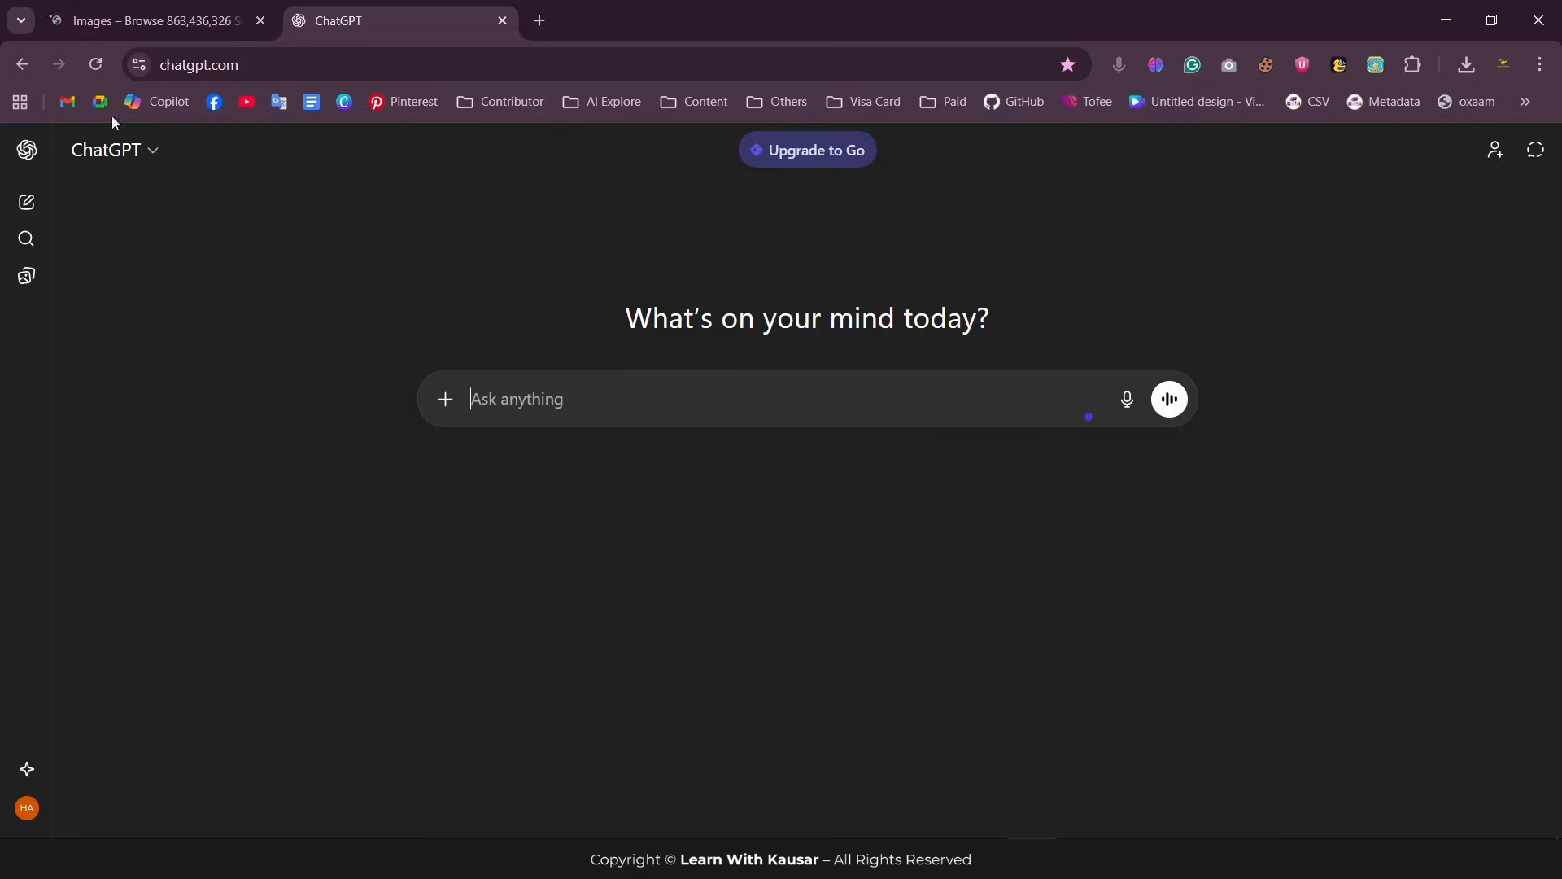
{"action": "left_click", "coordinate": [260, 21]}
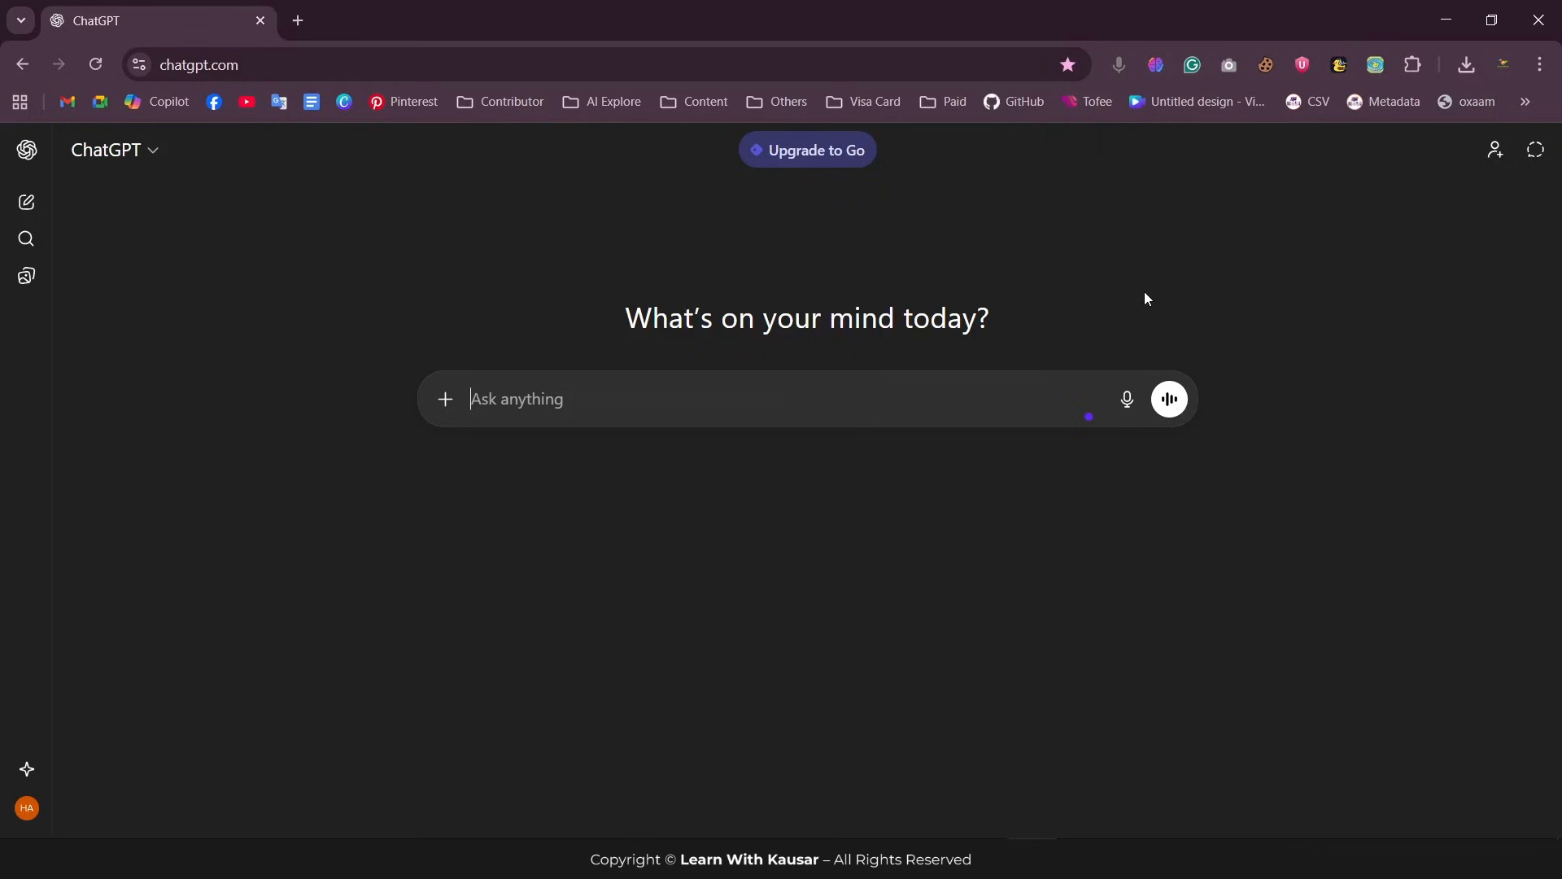
{"action": "left_click", "coordinate": [561, 414]}
{"action": "type", "text": "vfgd"}
{"action": "key", "text": "BackSpace"}
{"action": "key", "text": "BackSpace"}
{"action": "key", "text": "BackSpace"}
{"action": "key", "text": "BackSpace"}
{"action": "type", "text": "লাইন আইকন বান্ডিল তৈরী "}
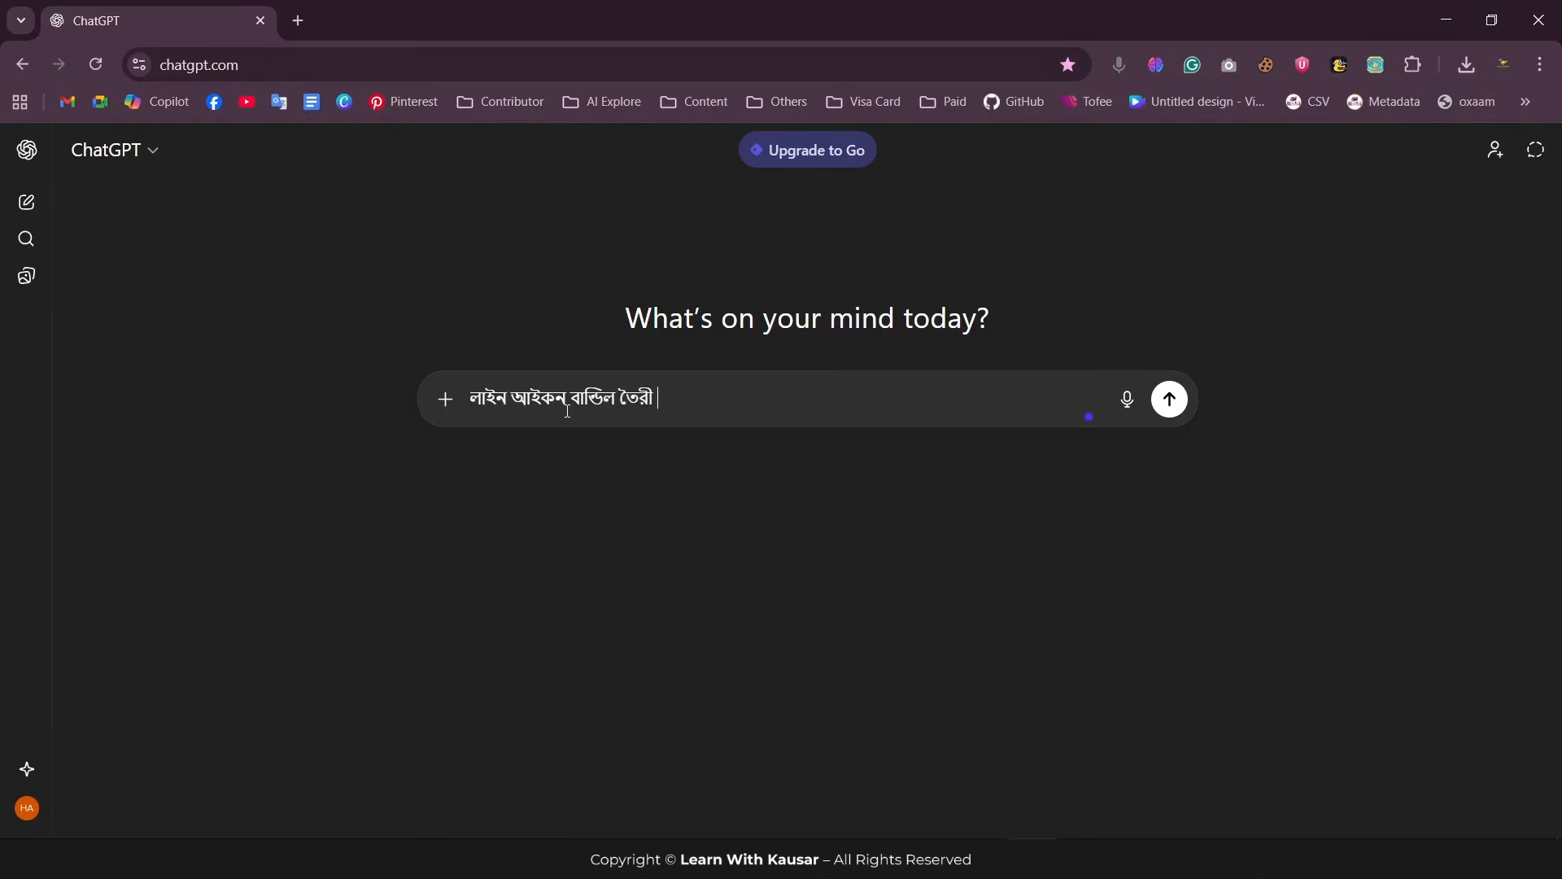
{"action": "type", "text": "করতে চাই। এজন্য ২০টি ক্যাটাগরির তালিকা দাও"}
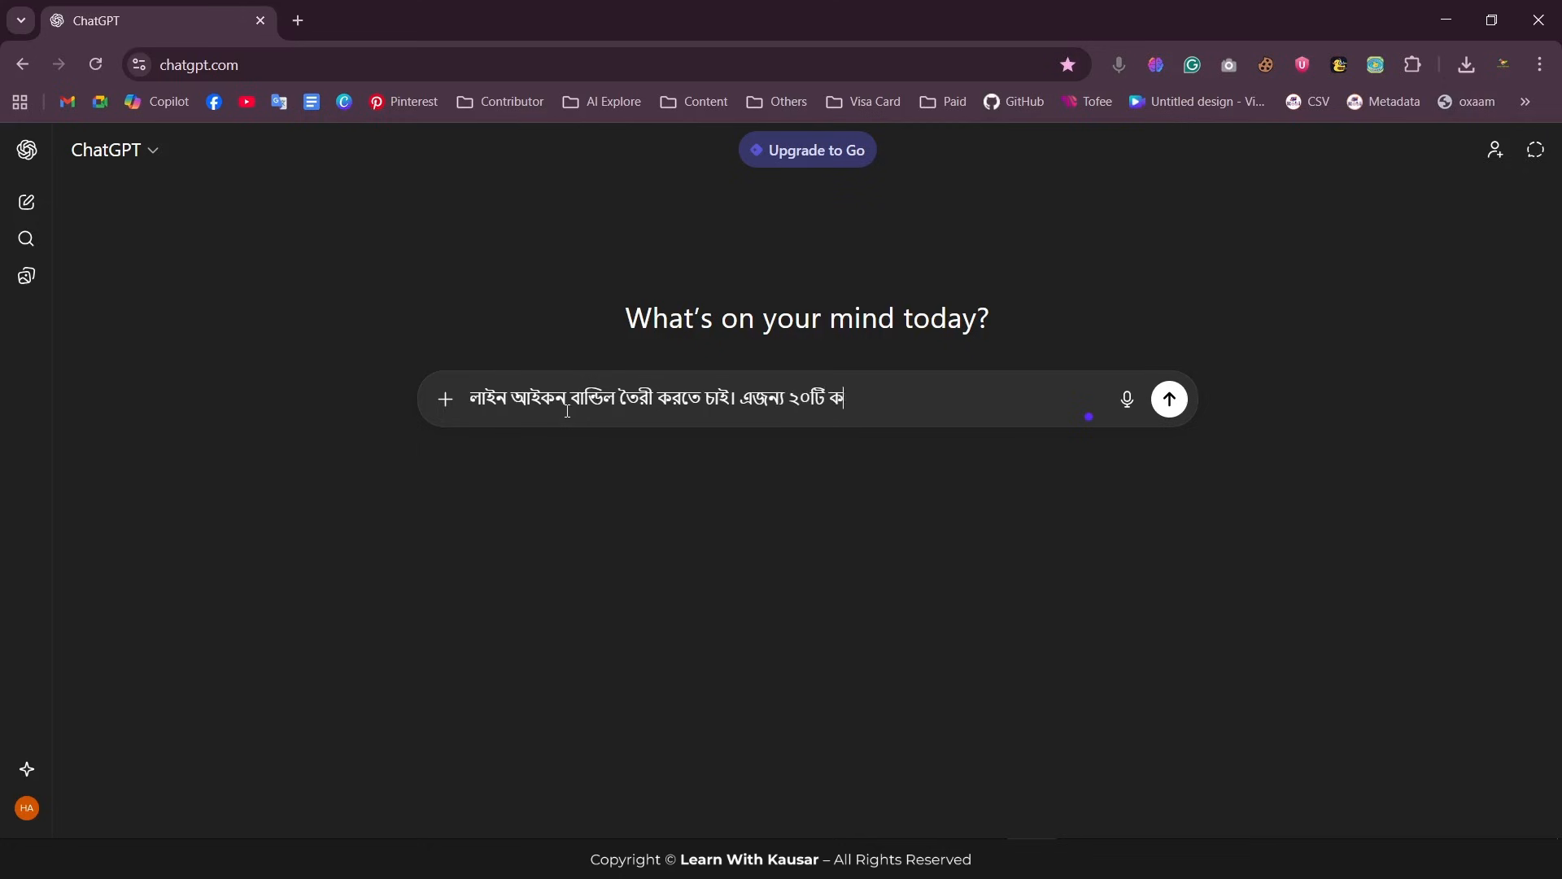
{"action": "key", "text": "Return"}
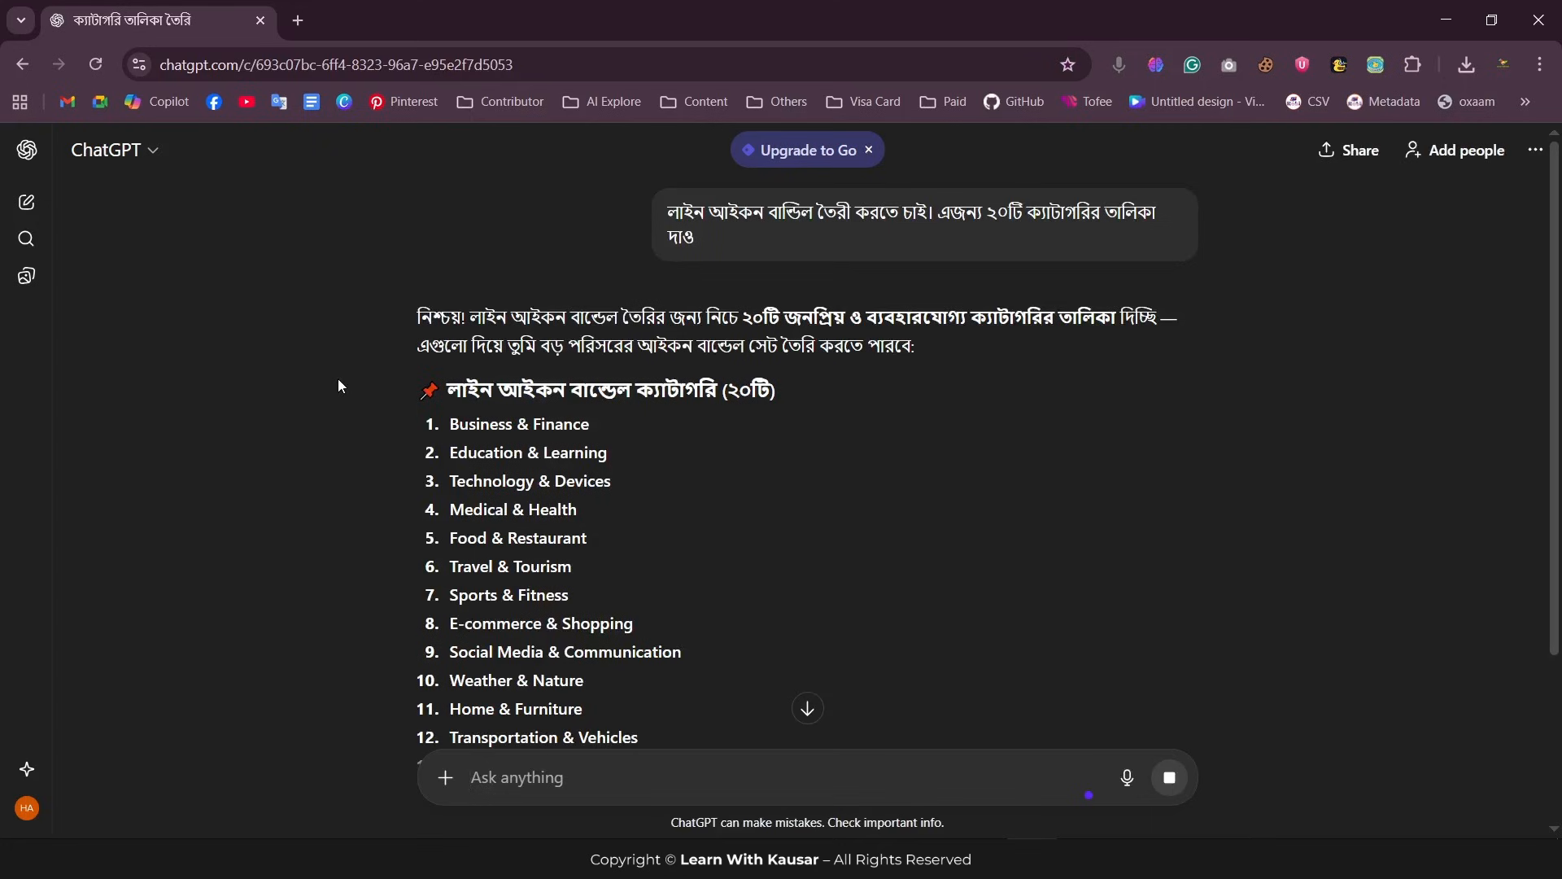
- Open a second copy of the line icon category chat in a new browser tab using its copied address
{"action": "scroll", "coordinate": [529, 486], "scroll_direction": "down", "scroll_amount": 1}
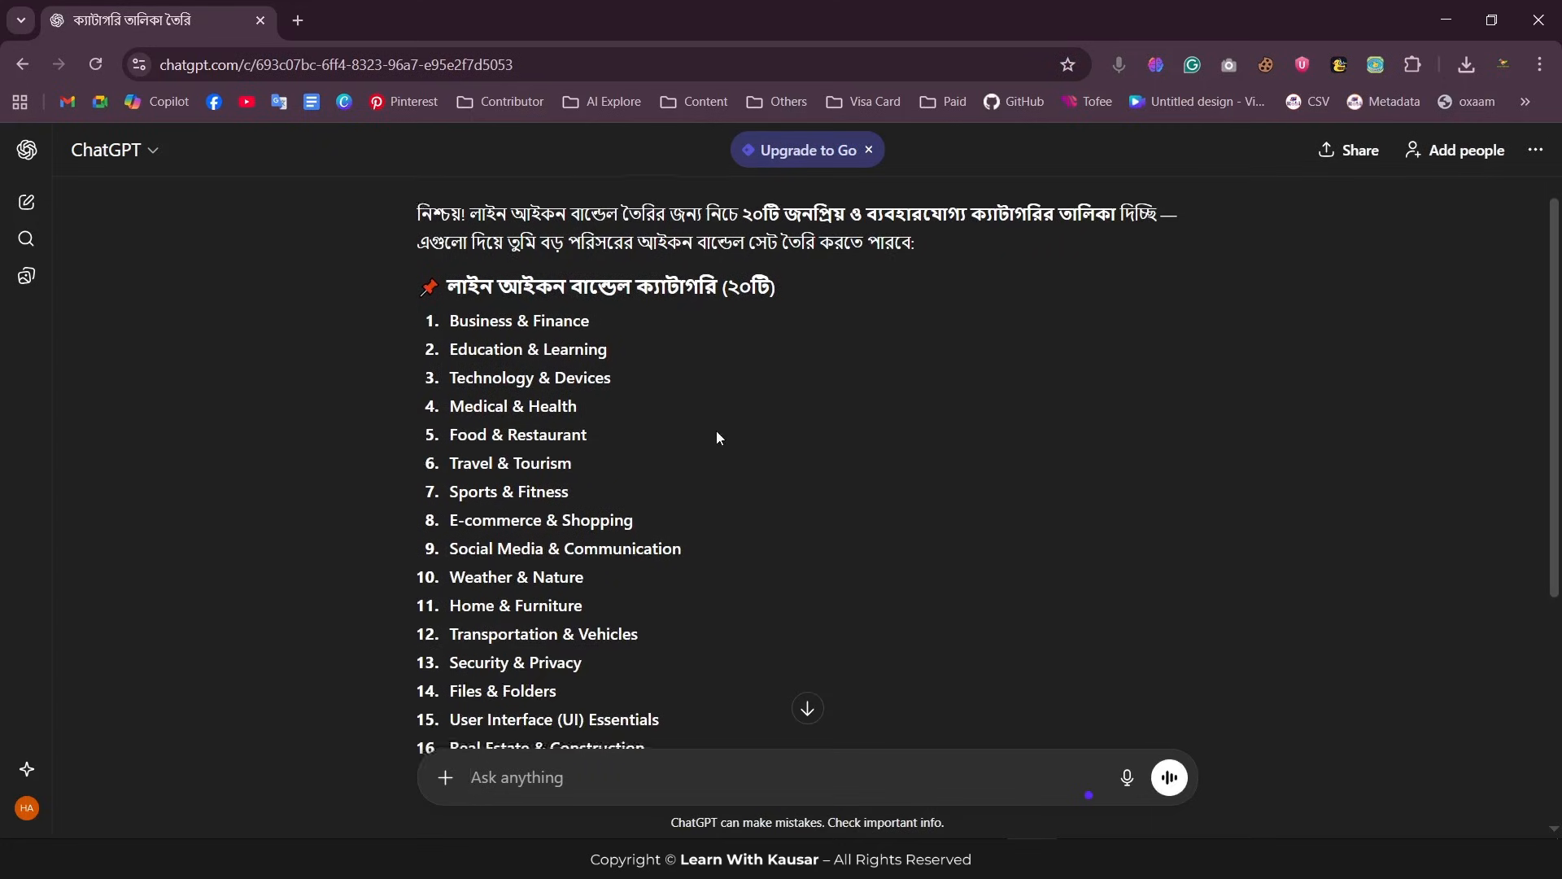
{"action": "scroll", "coordinate": [440, 255], "scroll_direction": "down", "scroll_amount": 1}
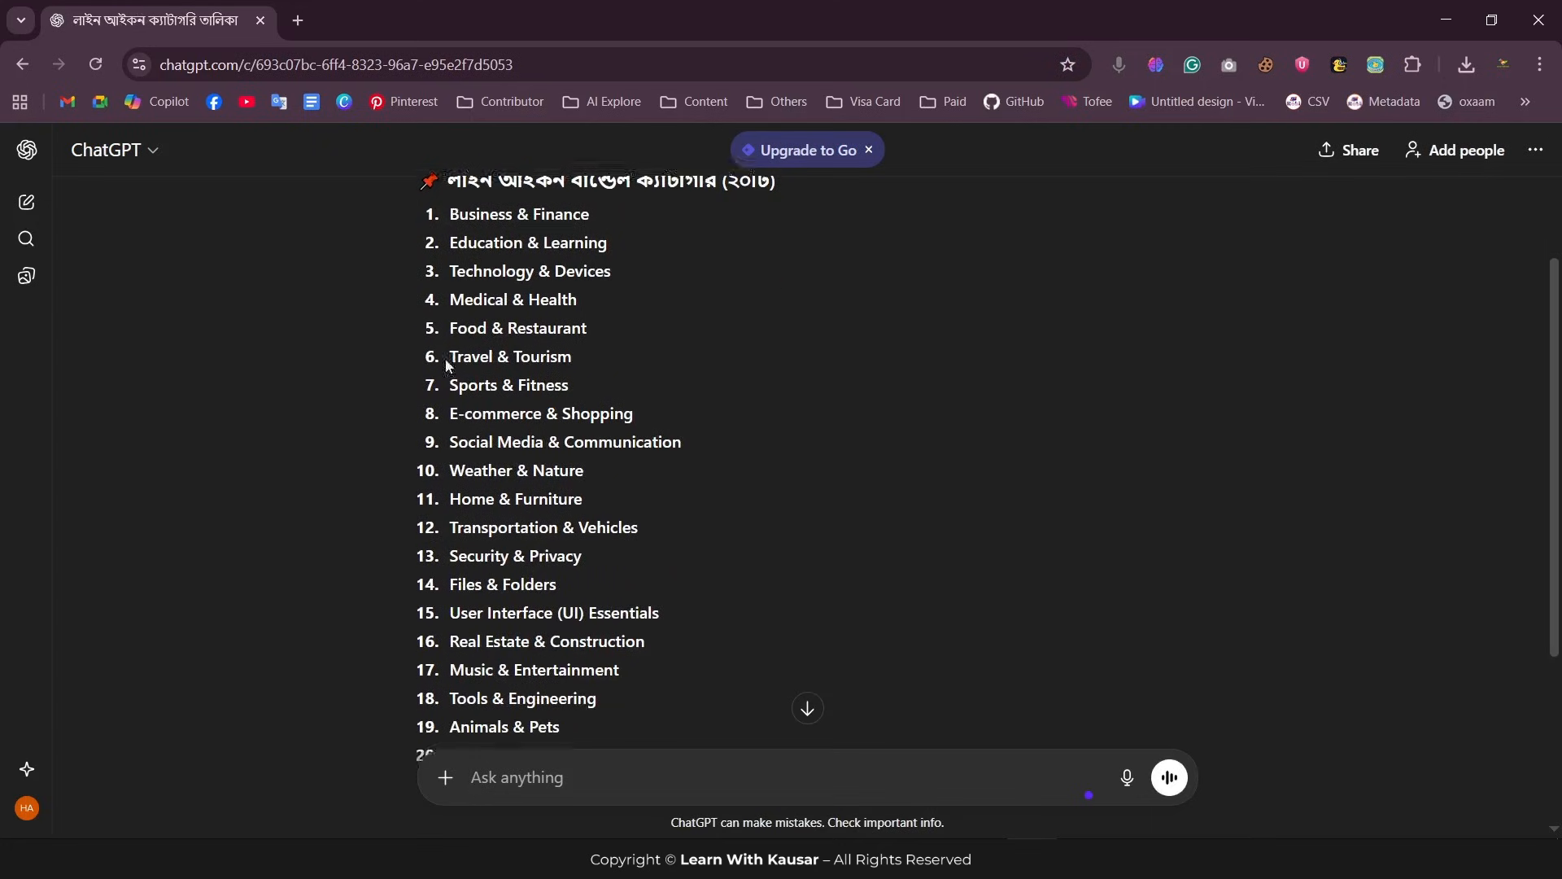
{"action": "scroll", "coordinate": [446, 352], "scroll_direction": "down", "scroll_amount": 2}
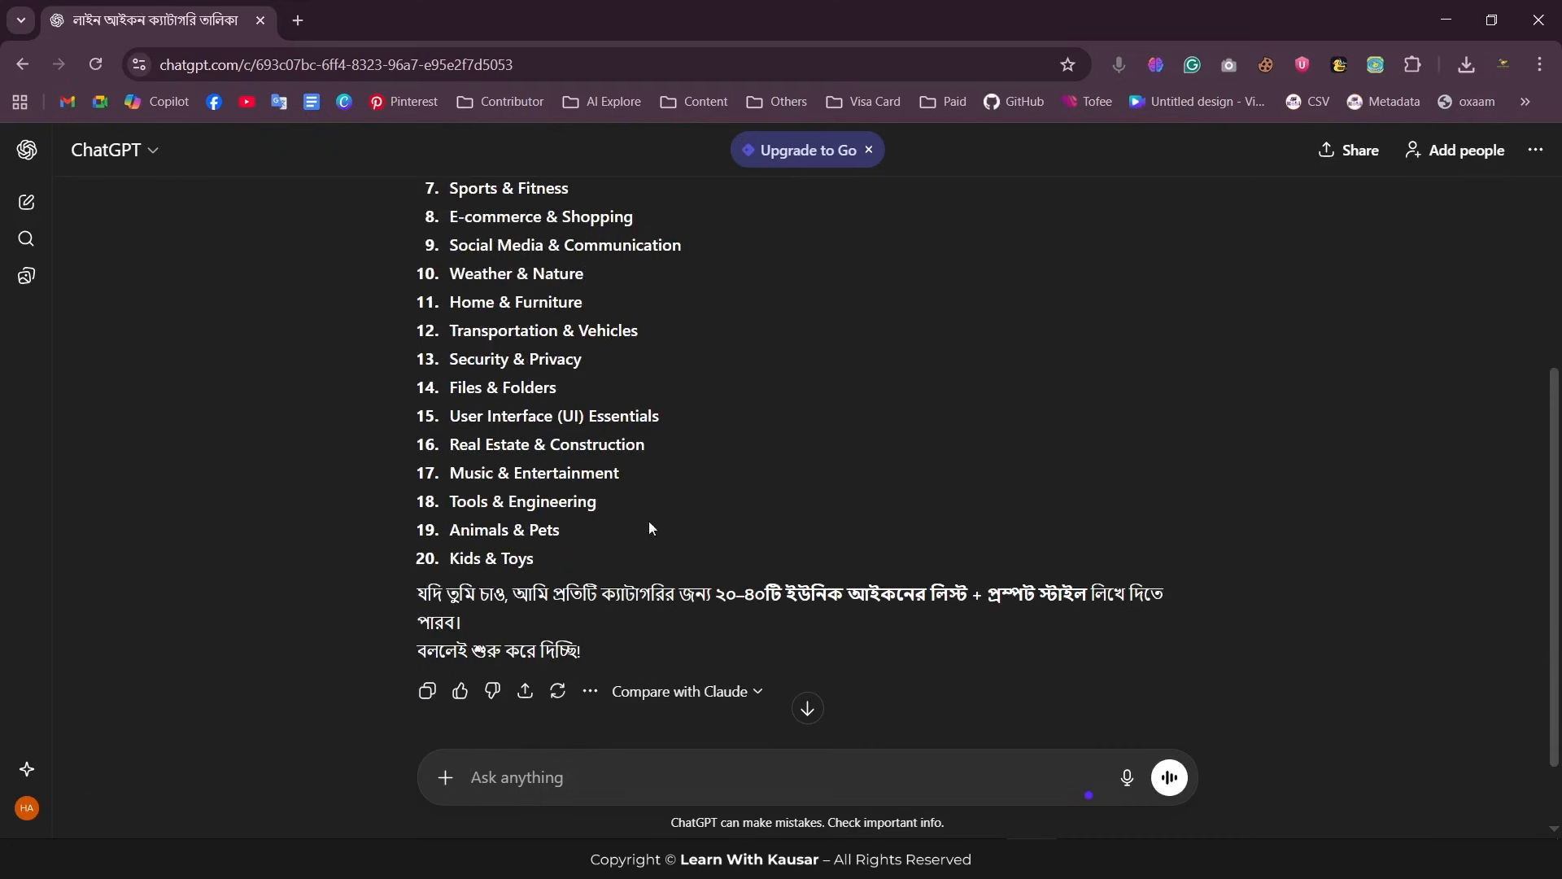
{"action": "scroll", "coordinate": [462, 467], "scroll_direction": "up", "scroll_amount": 1}
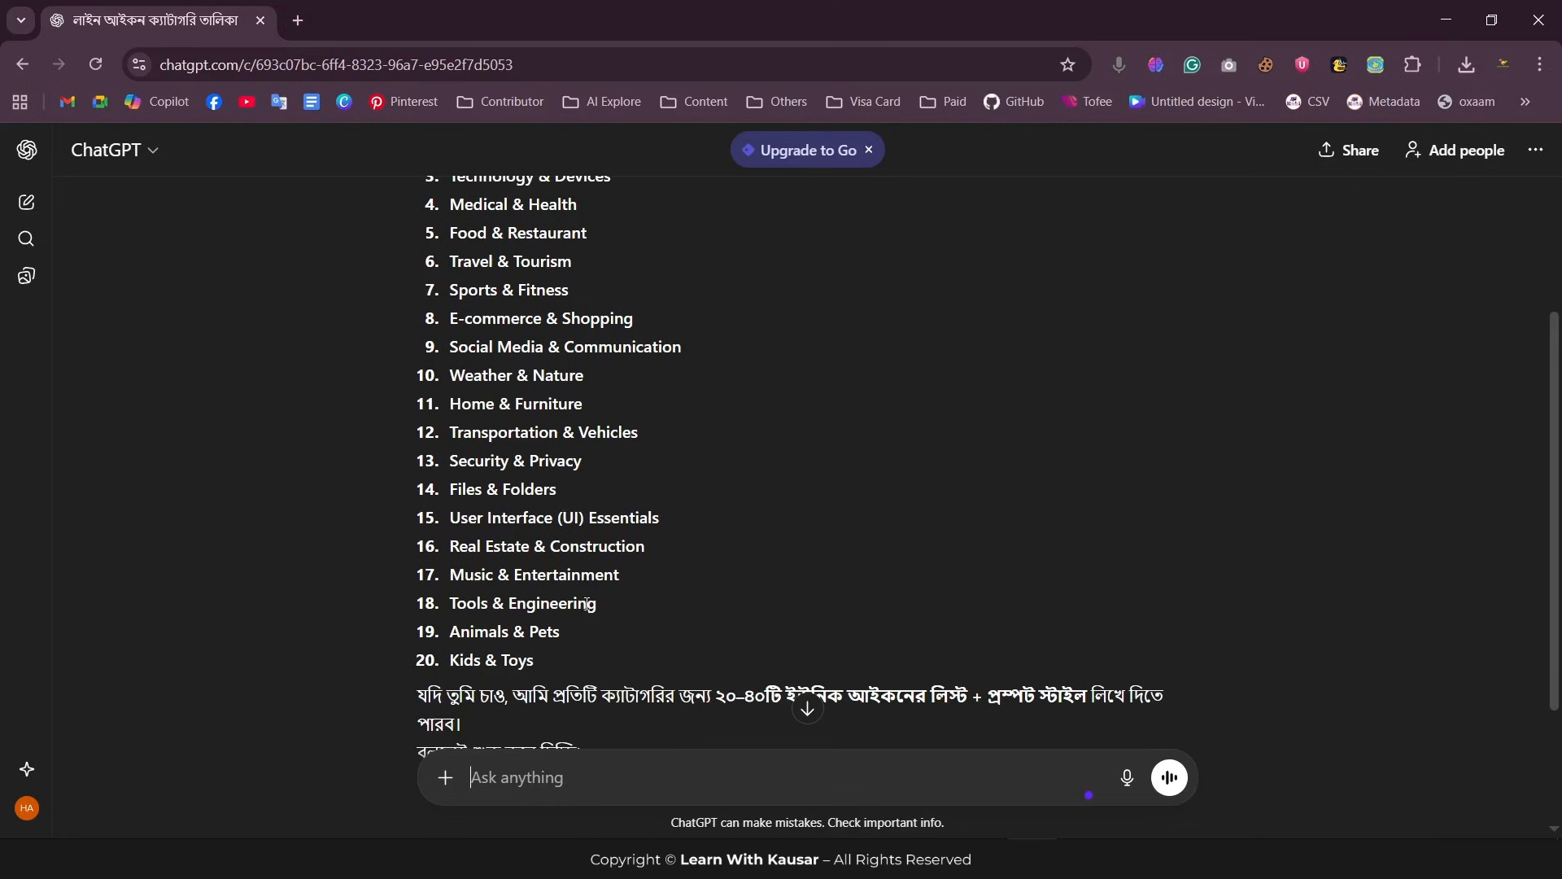
{"action": "scroll", "coordinate": [521, 431], "scroll_direction": "up", "scroll_amount": 3}
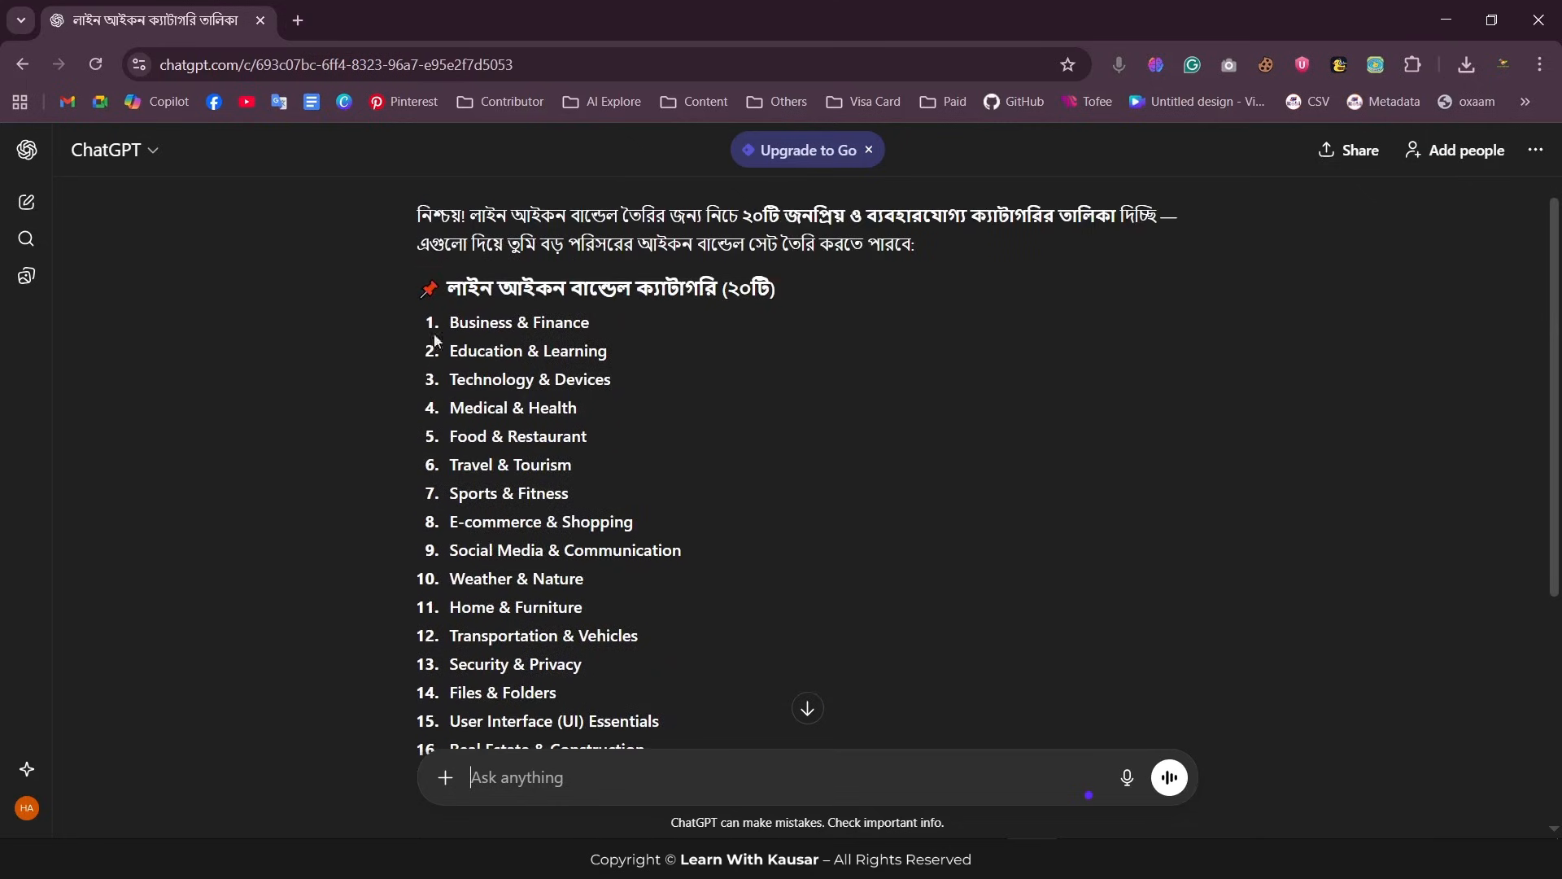
{"action": "left_click", "coordinate": [573, 62]}
{"action": "key", "text": "ctrl+c"}
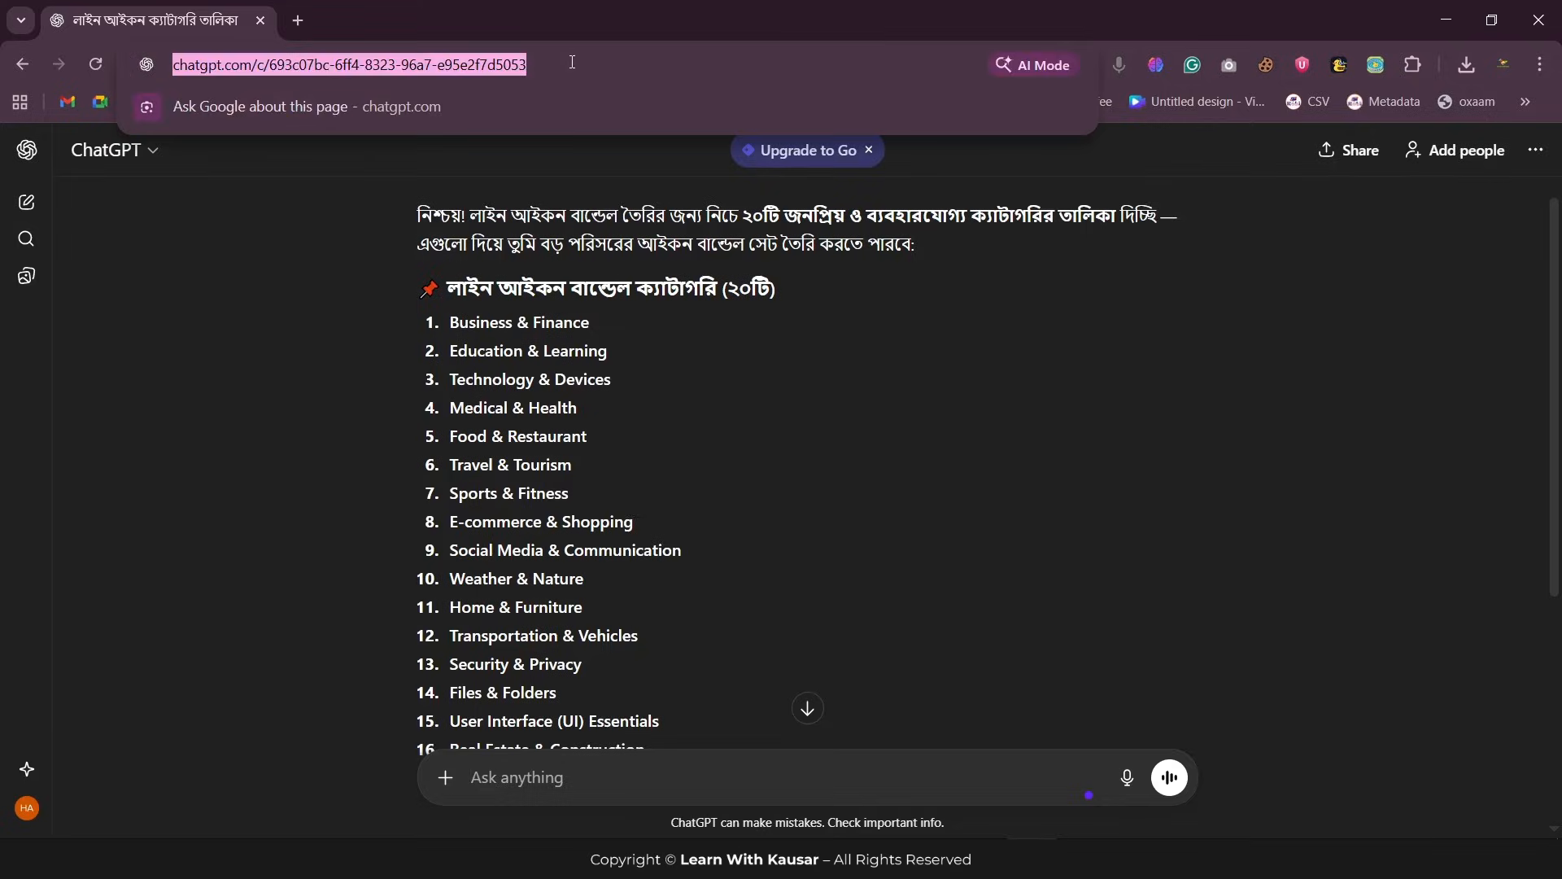
{"action": "left_click", "coordinate": [298, 20]}
{"action": "left_click", "coordinate": [373, 59]}
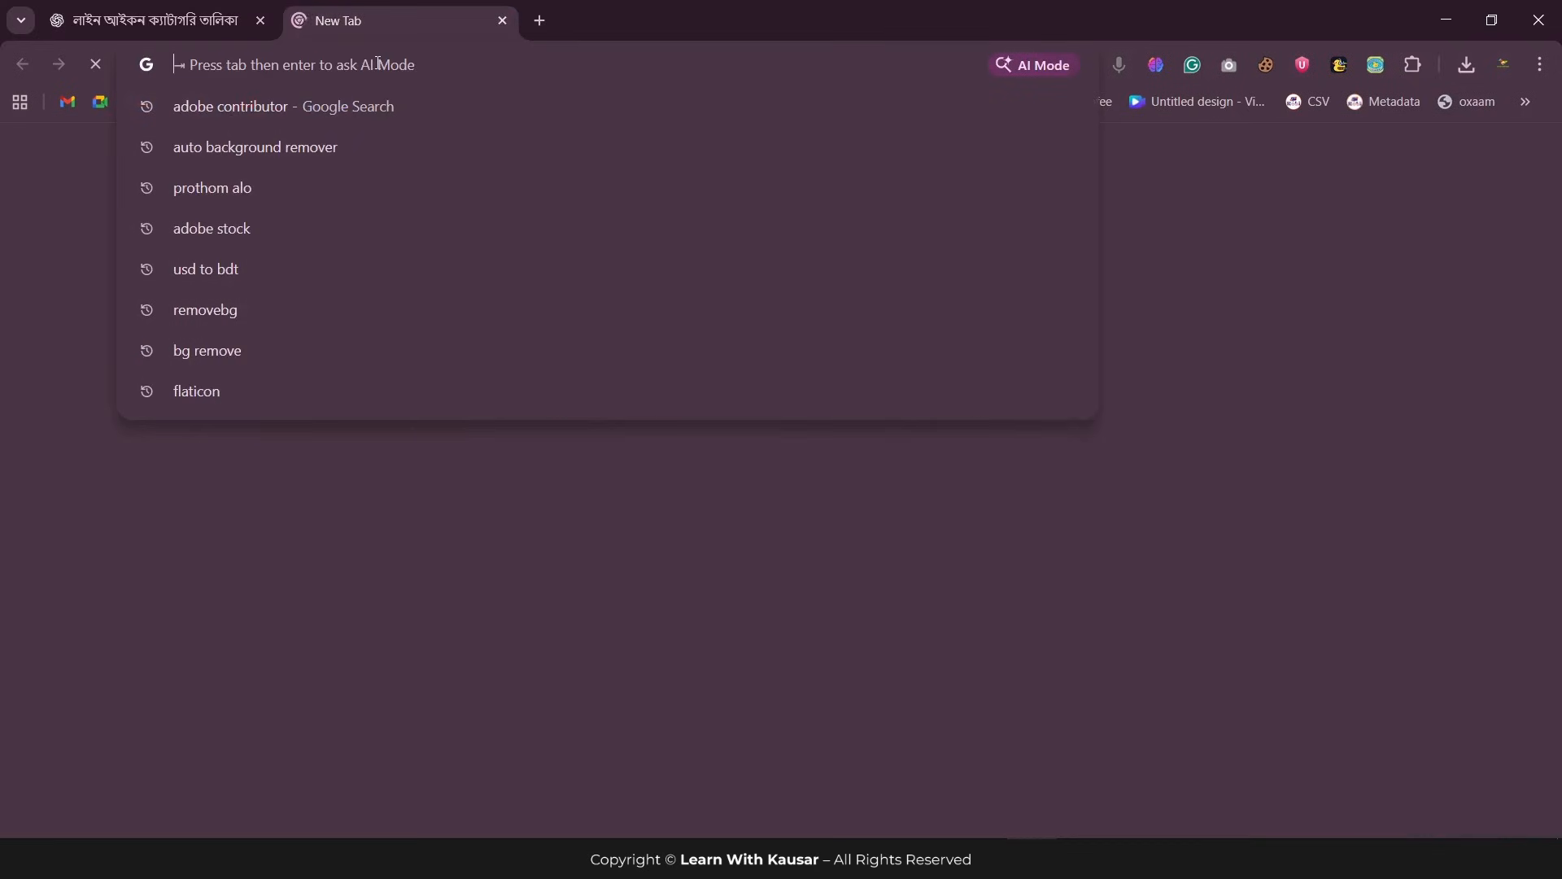
{"action": "key", "text": "ctrl+v"}
{"action": "key", "text": "Return"}
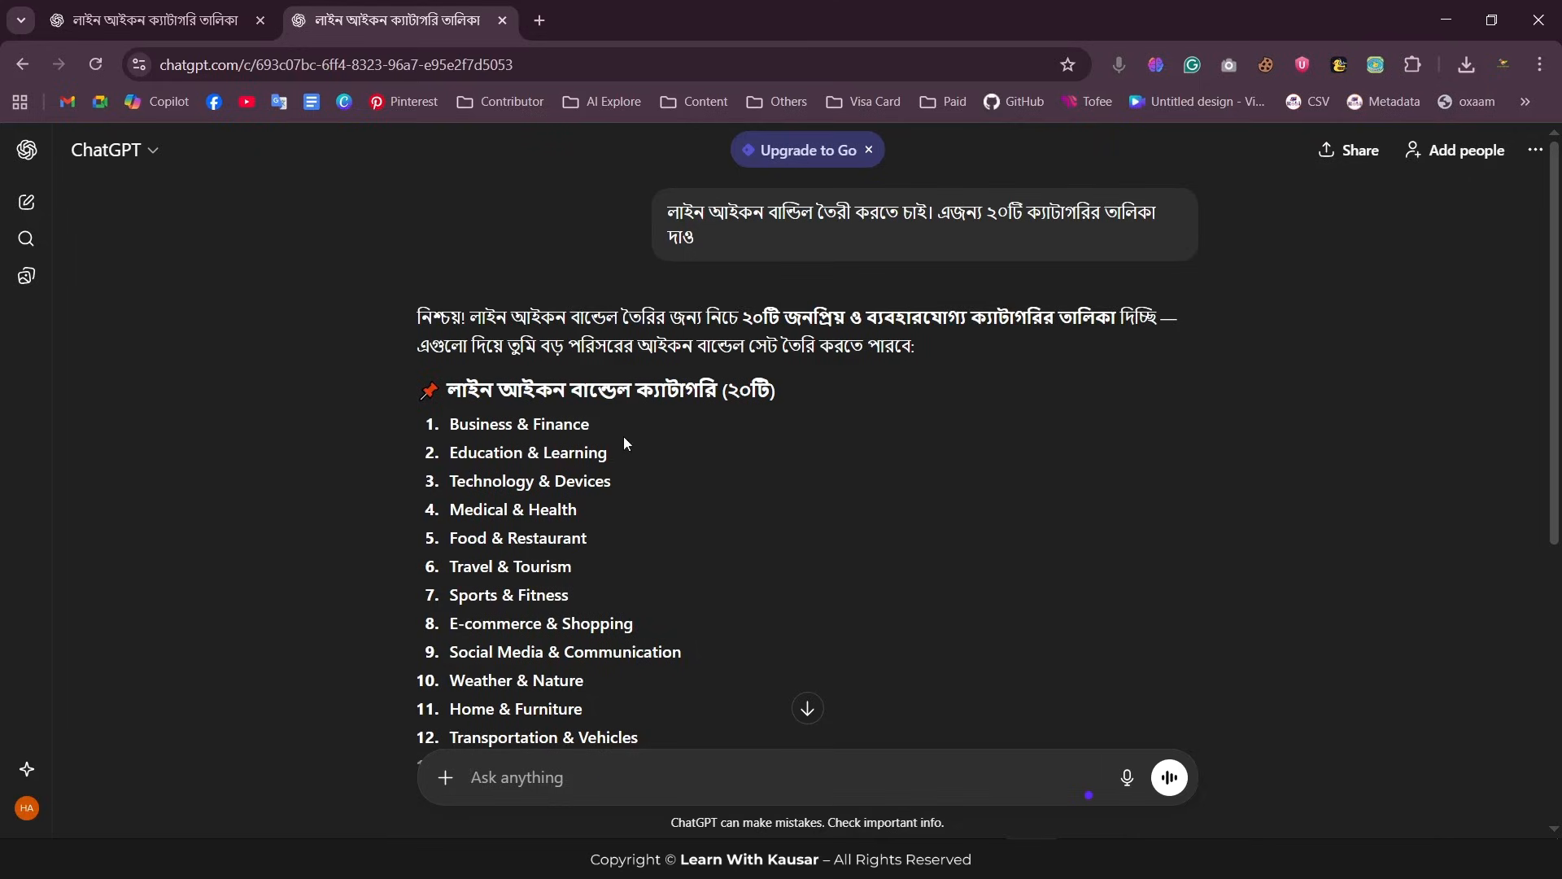
- Send ChatGPT the prompt "Business & Finance এই ক্যাটাগরির ২০টি প্রোডাক্টের নাম লিখ", reusing the first category name from its list
{"action": "left_click_drag", "start_coordinate": [450, 424], "coordinate": [638, 422]}
{"action": "key", "text": "ctrl+c"}
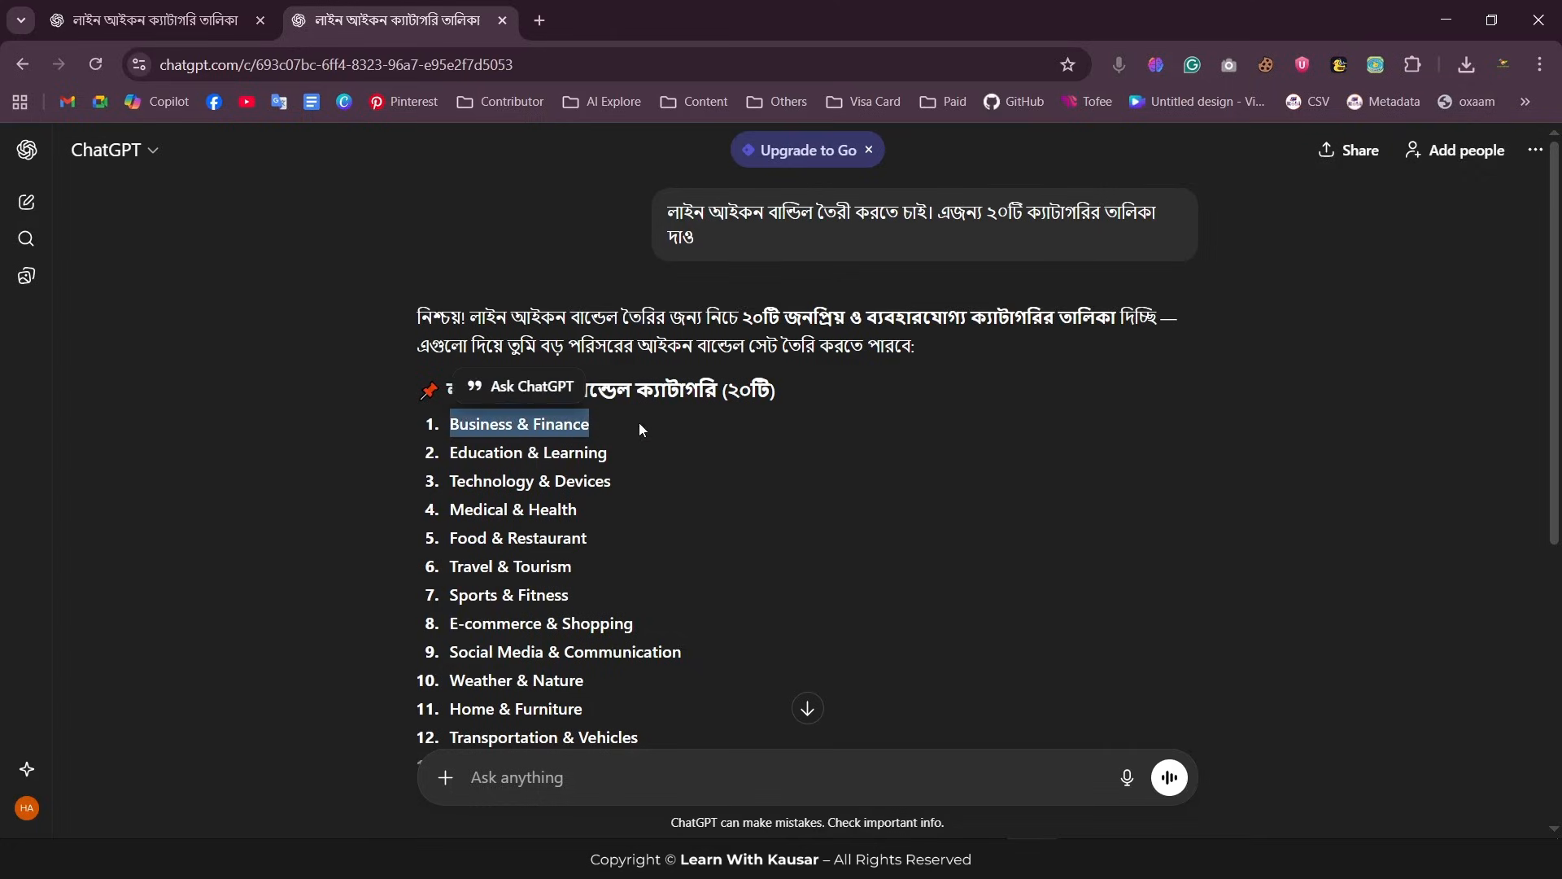
{"action": "left_click", "coordinate": [521, 779]}
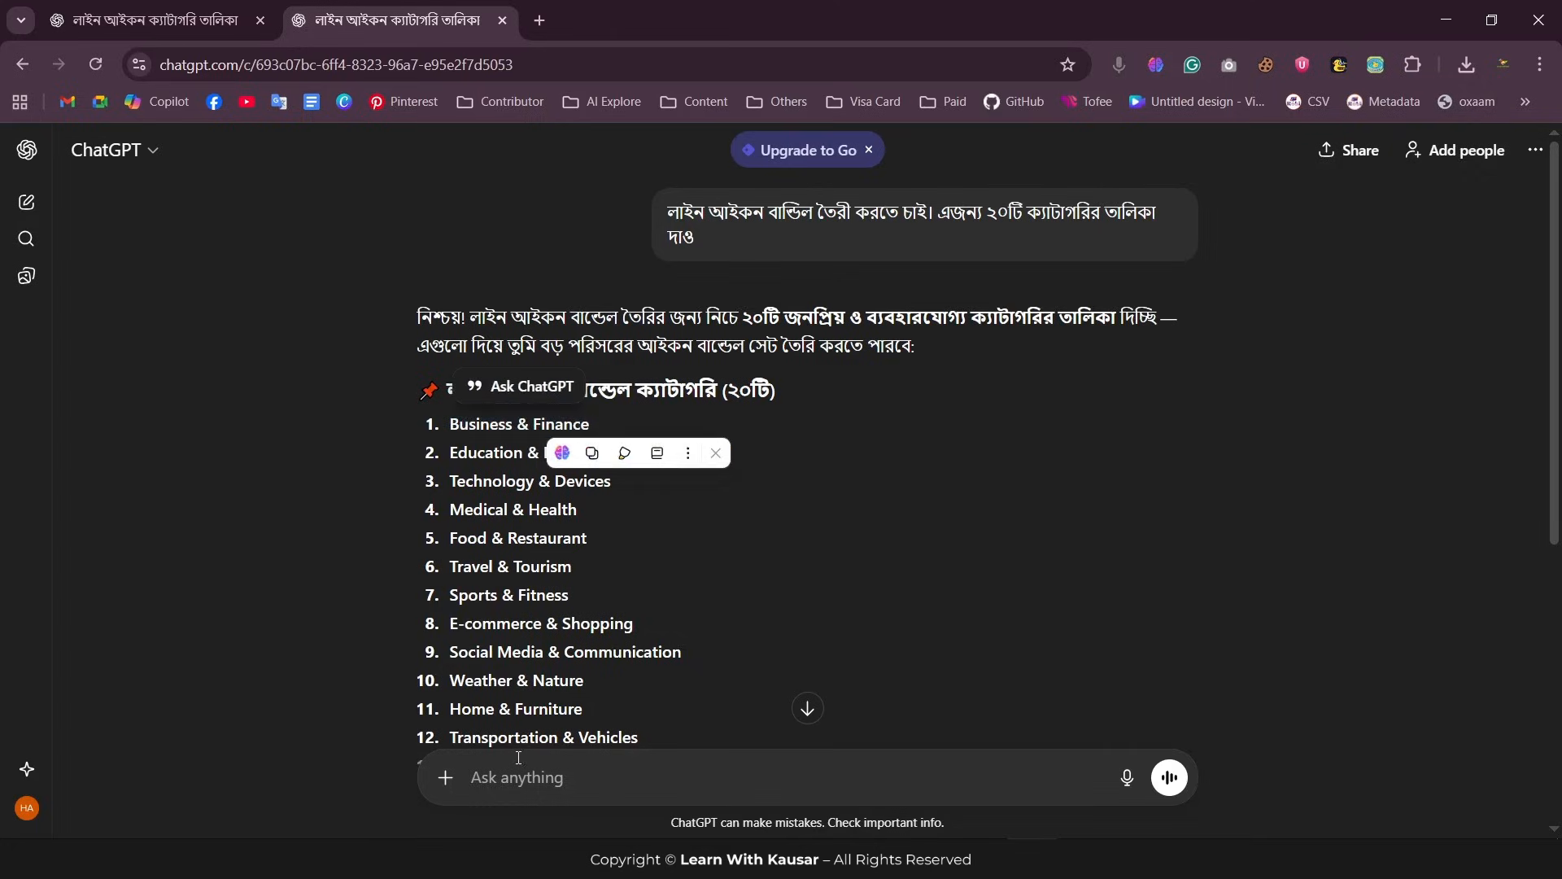
{"action": "key", "text": "ctrl+v"}
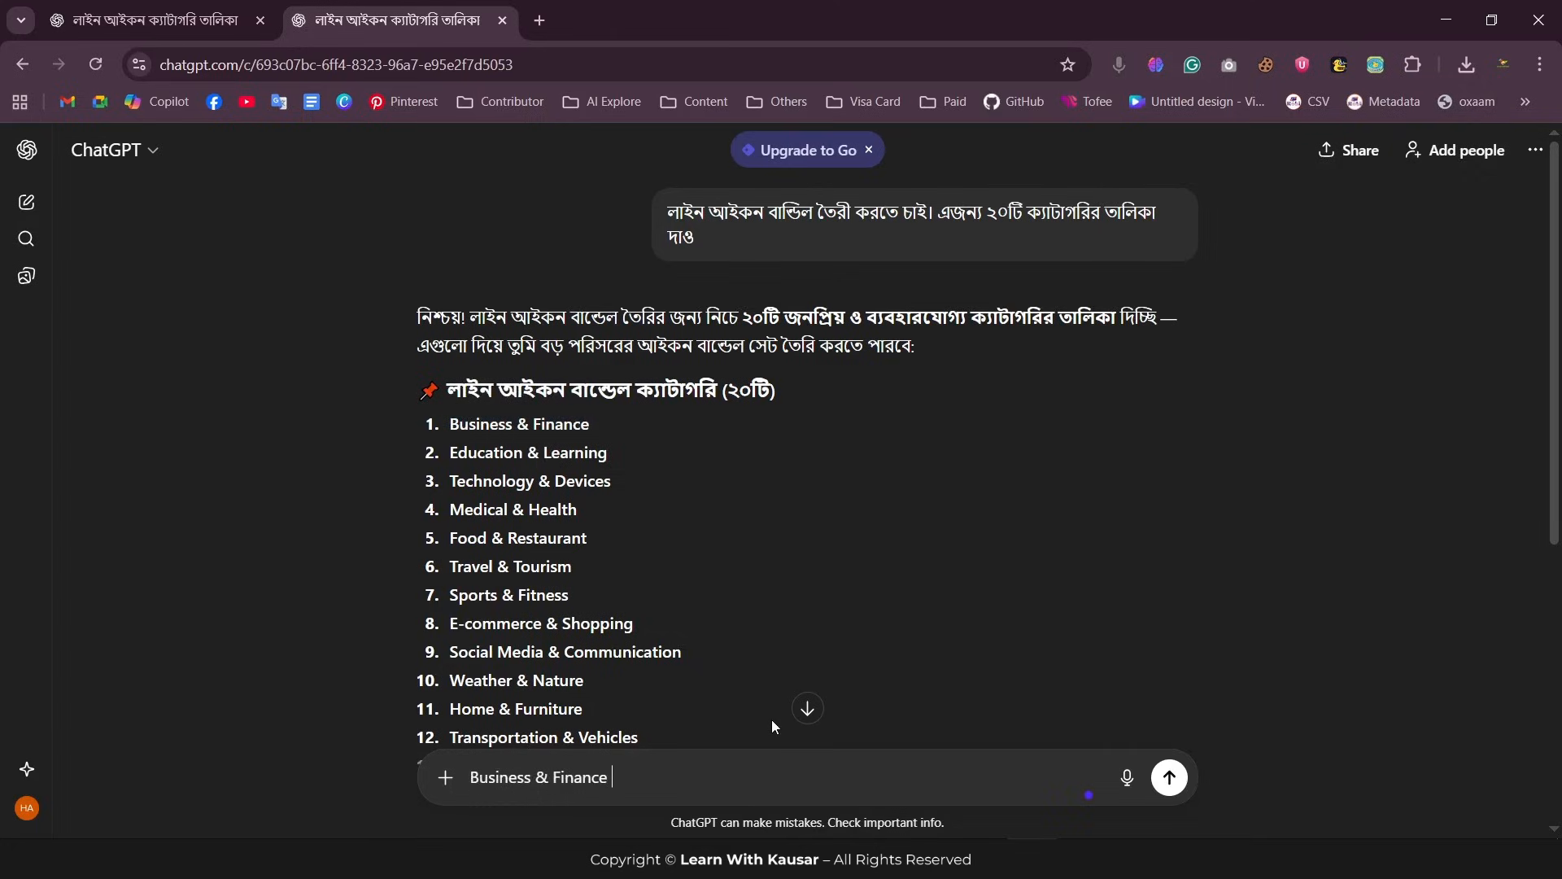
{"action": "type", "text": "এই ক্যাটাগরির ২০"}
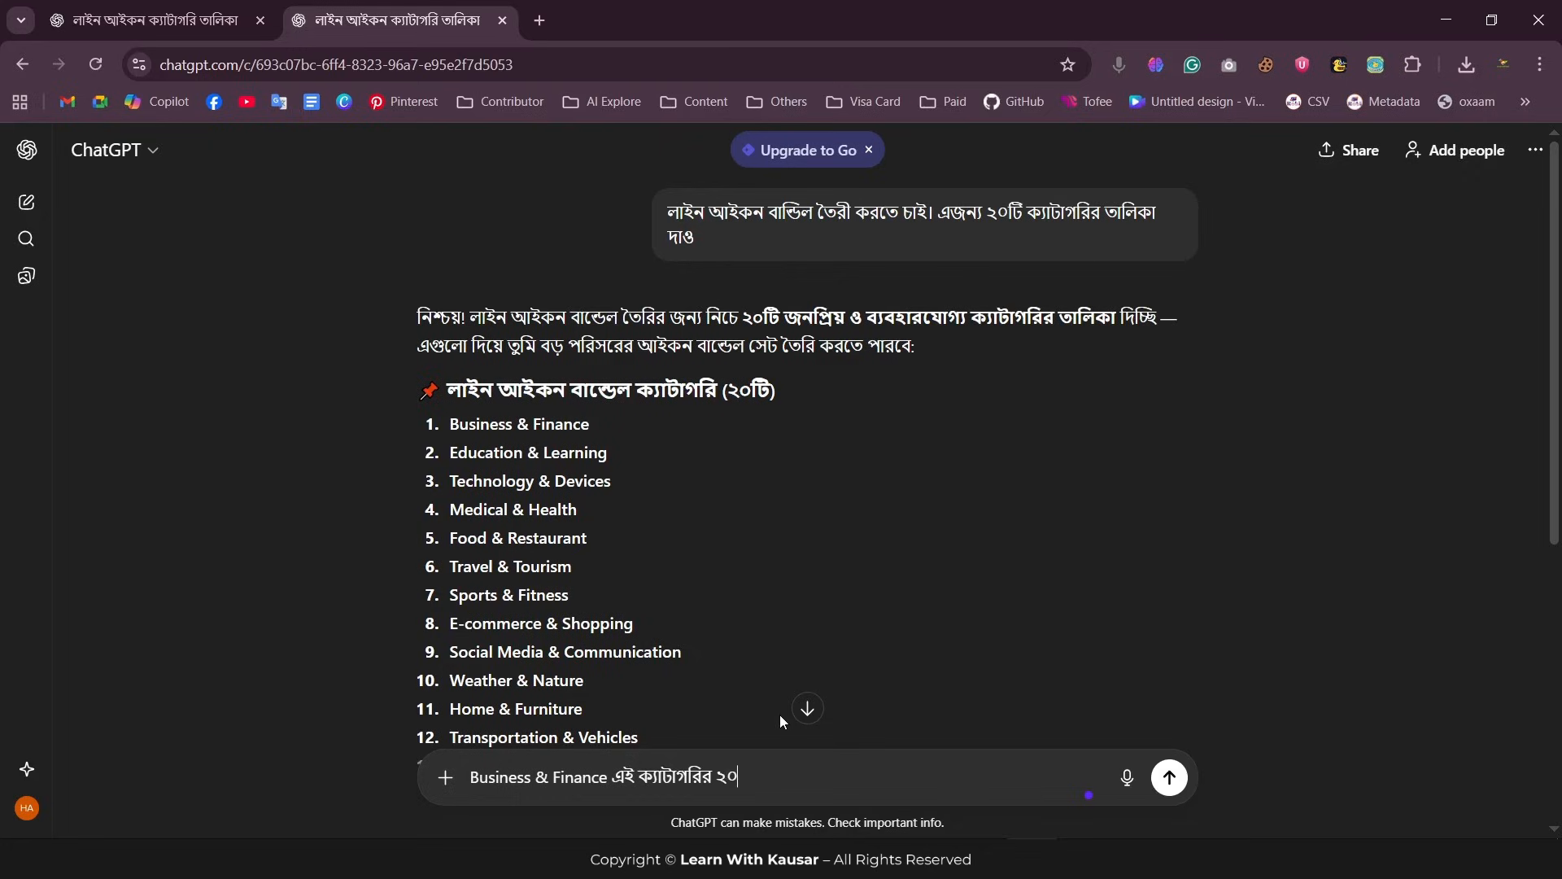
{"action": "type", "text": "টি পে্রোডাক্টের নাম লিখ"}
{"action": "key", "text": "Return"}
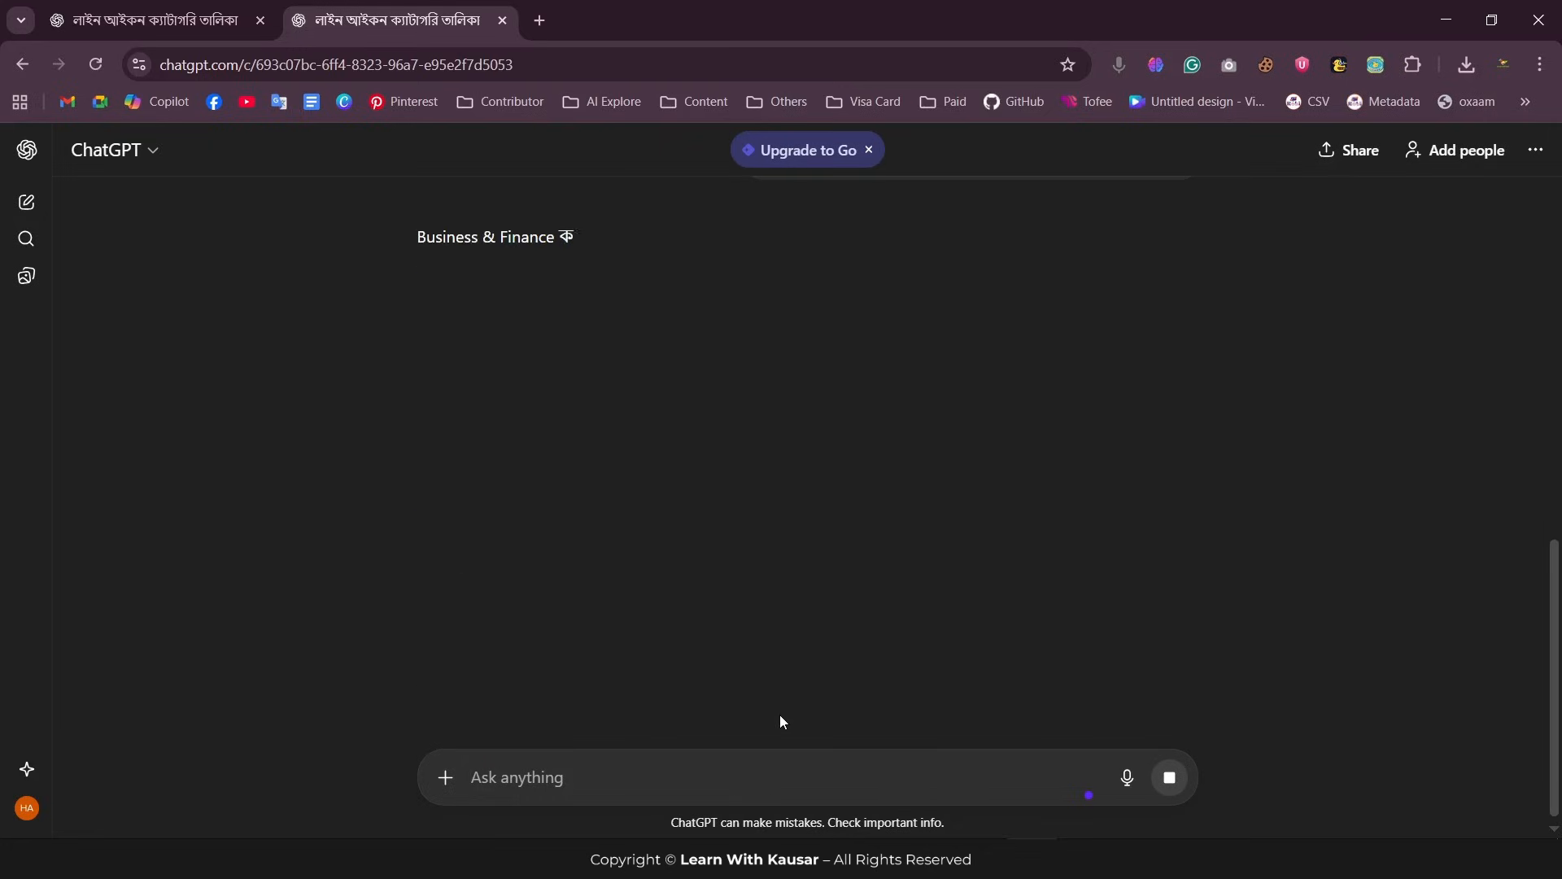
- Examine the list of Business & Finance icon items in ChatGPT's reply
{"action": "scroll", "coordinate": [781, 601], "scroll_direction": "up", "scroll_amount": 1}
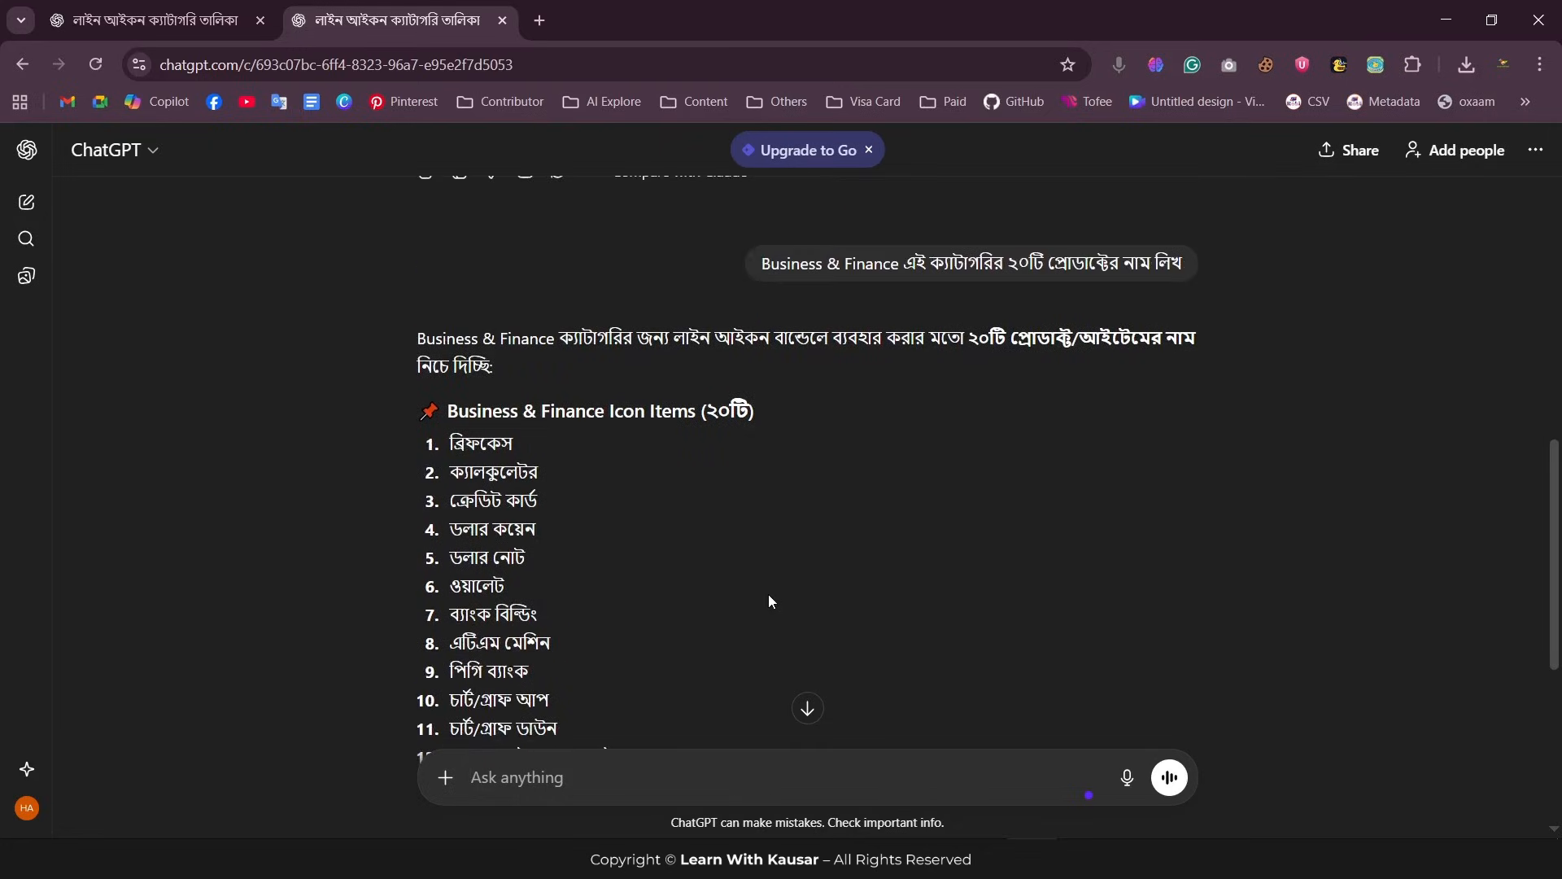
{"action": "mouse_move", "coordinate": [841, 280]}
{"action": "scroll", "coordinate": [489, 456], "scroll_direction": "down", "scroll_amount": 1}
{"action": "left_click_drag", "start_coordinate": [435, 350], "coordinate": [543, 780]}
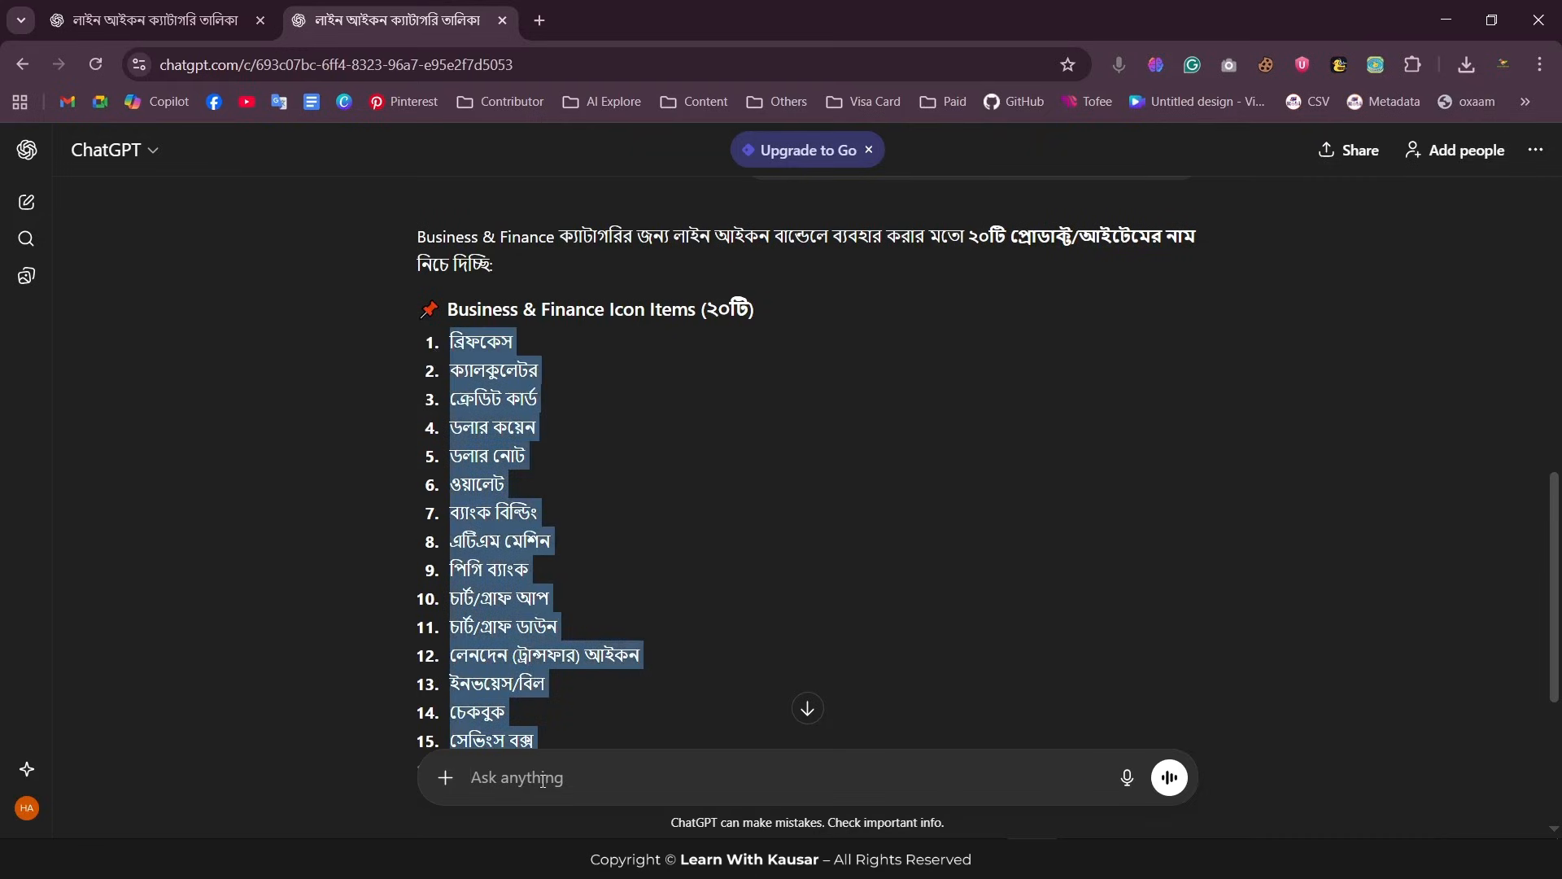
{"action": "scroll", "coordinate": [552, 676], "scroll_direction": "down", "scroll_amount": 4}
{"action": "left_click", "coordinate": [696, 583]}
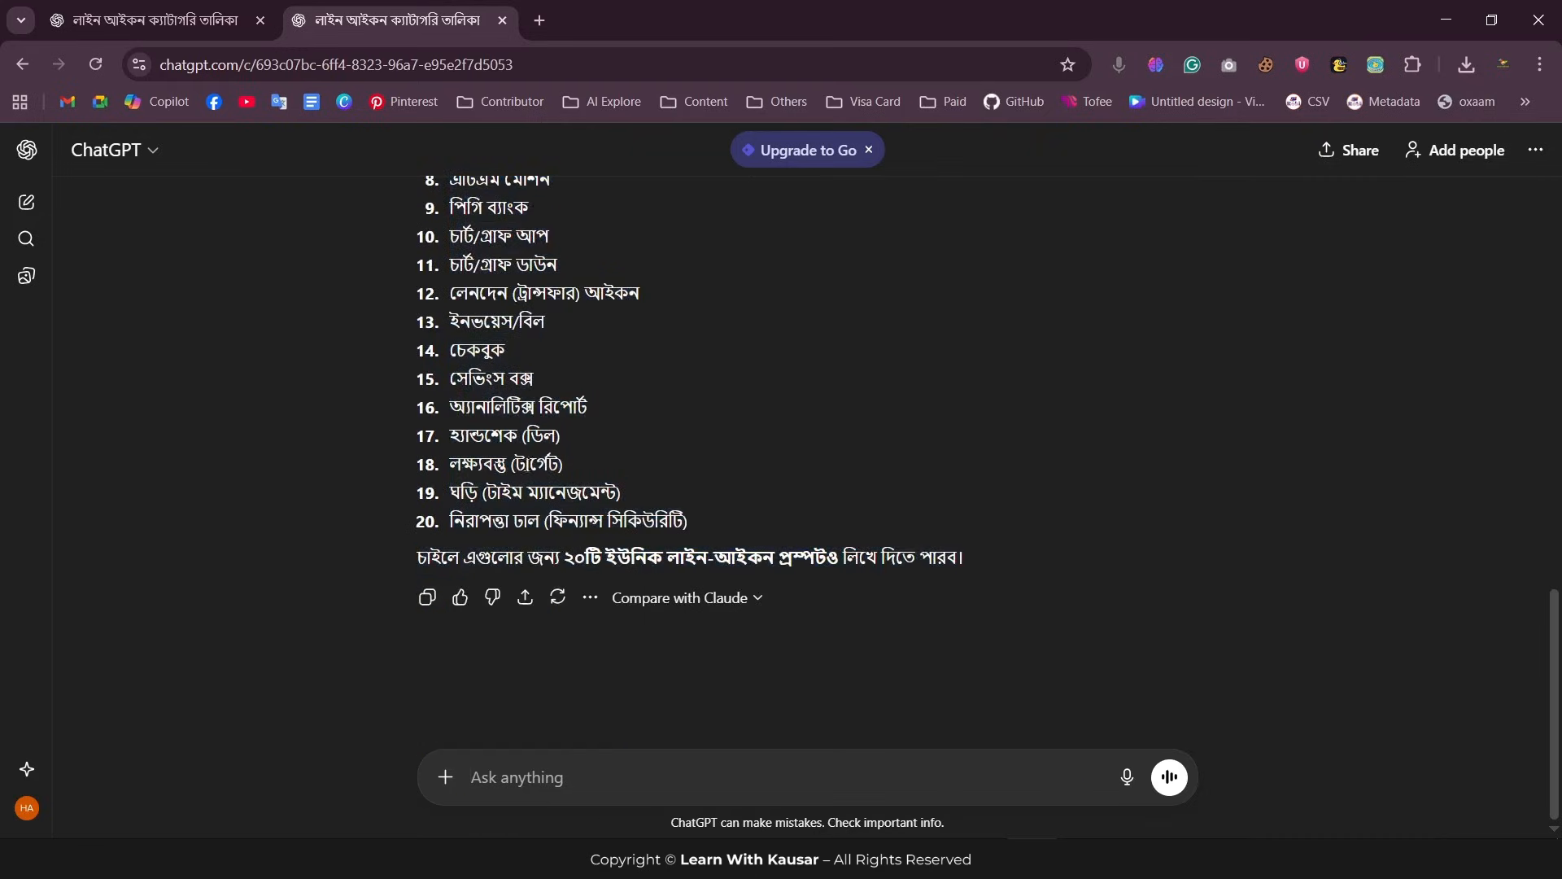
{"action": "scroll", "coordinate": [569, 448], "scroll_direction": "up", "scroll_amount": 2}
{"action": "double_click", "coordinate": [464, 324]}
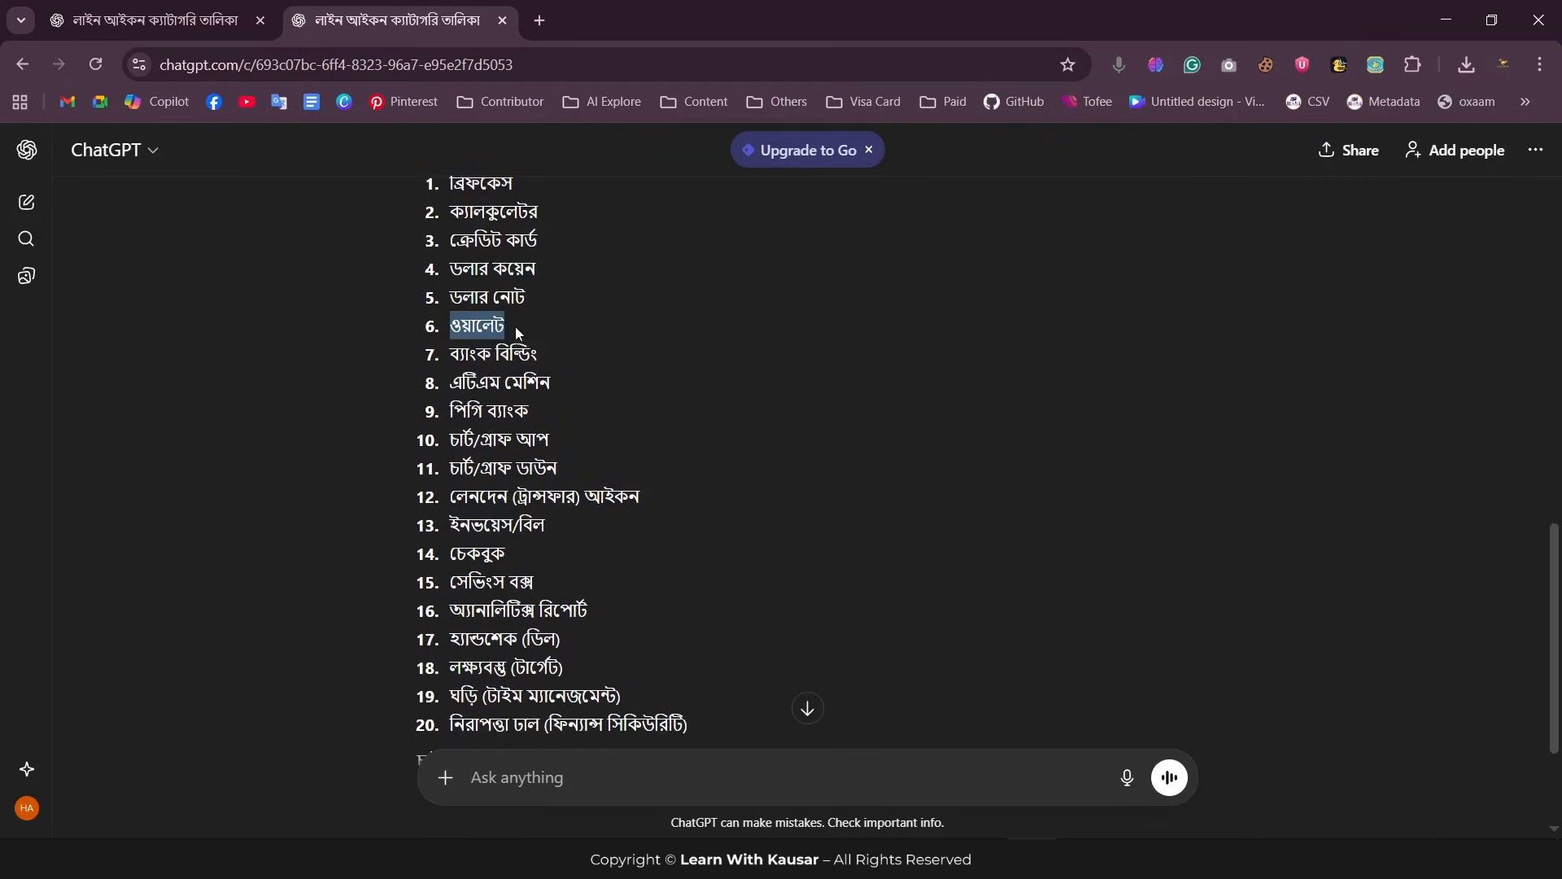
{"action": "left_click", "coordinate": [917, 303]}
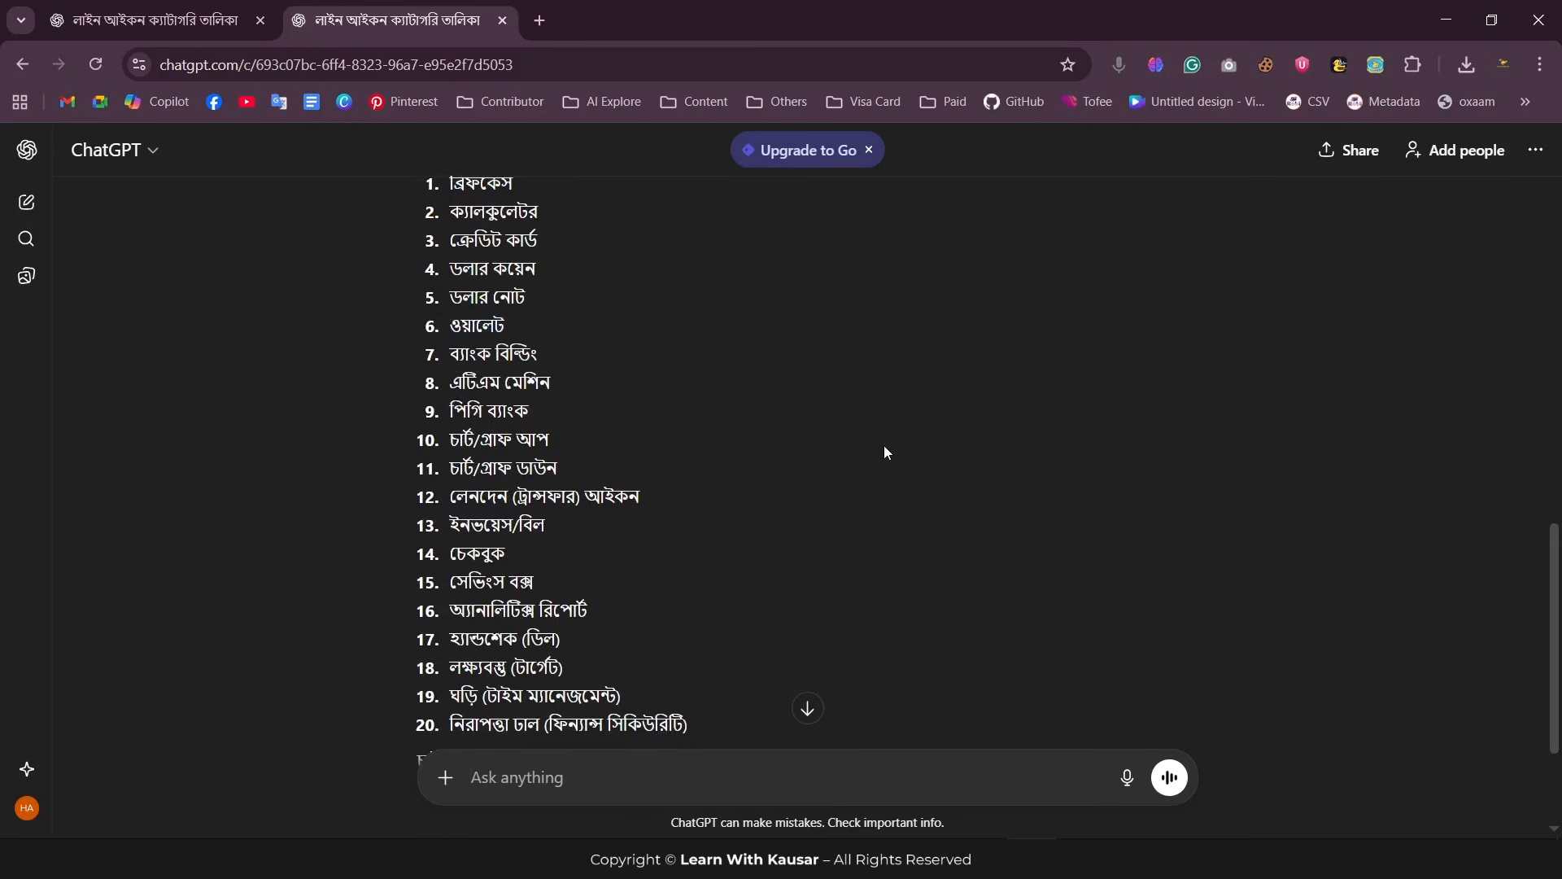
- Review the original category request at the start of the chat, focusing on the icon style word "লাইন"
{"action": "scroll", "coordinate": [887, 447], "scroll_direction": "up", "scroll_amount": 15}
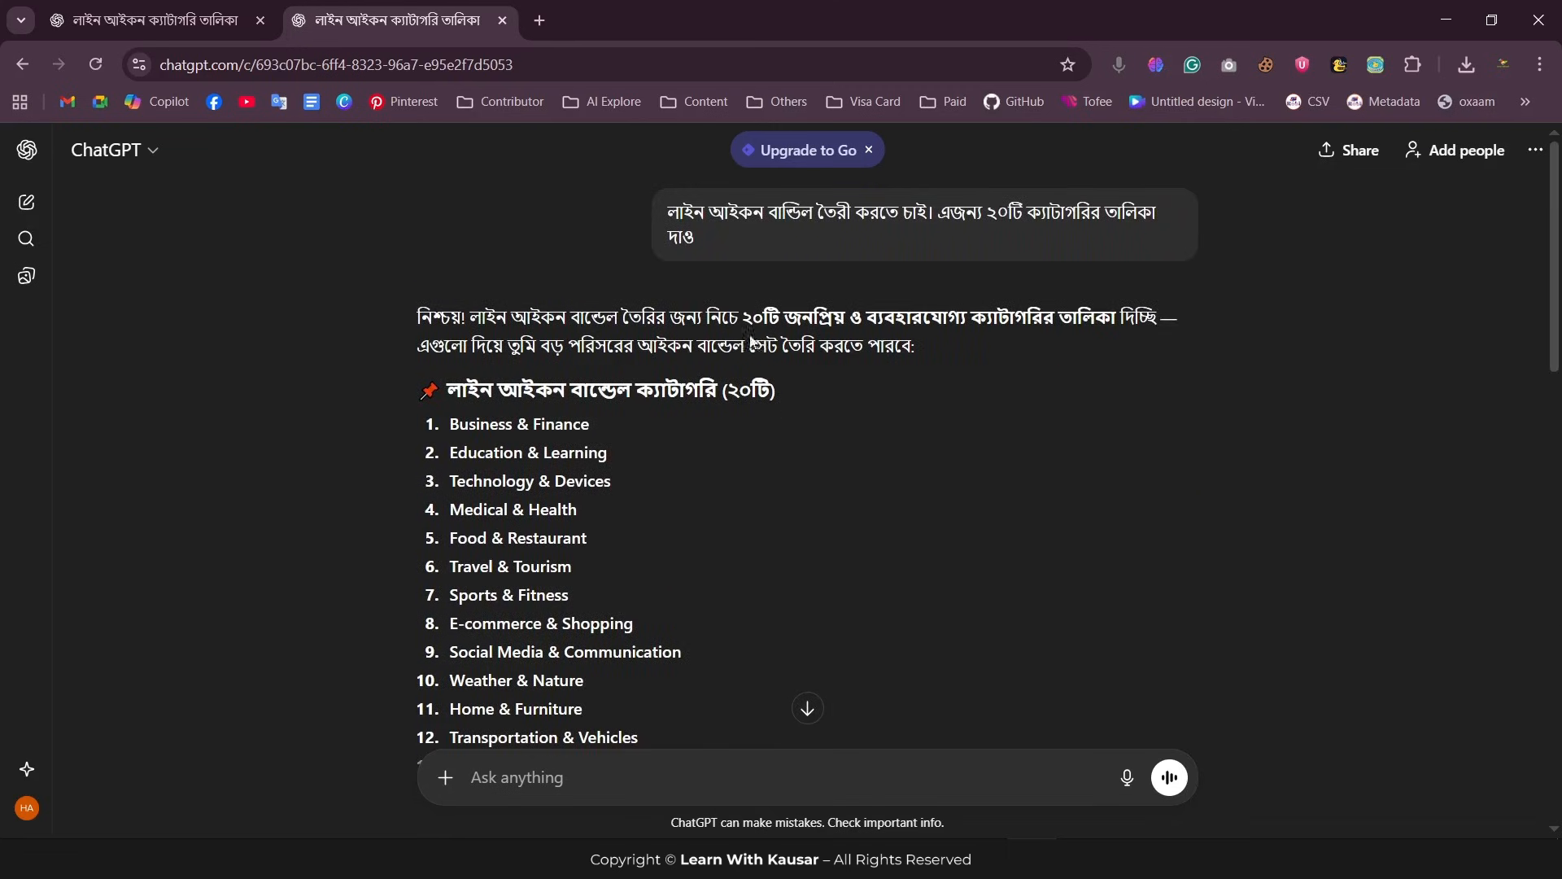
{"action": "left_click_drag", "start_coordinate": [667, 211], "coordinate": [828, 202]}
{"action": "left_click", "coordinate": [679, 222]}
{"action": "left_click_drag", "start_coordinate": [669, 213], "coordinate": [707, 214]}
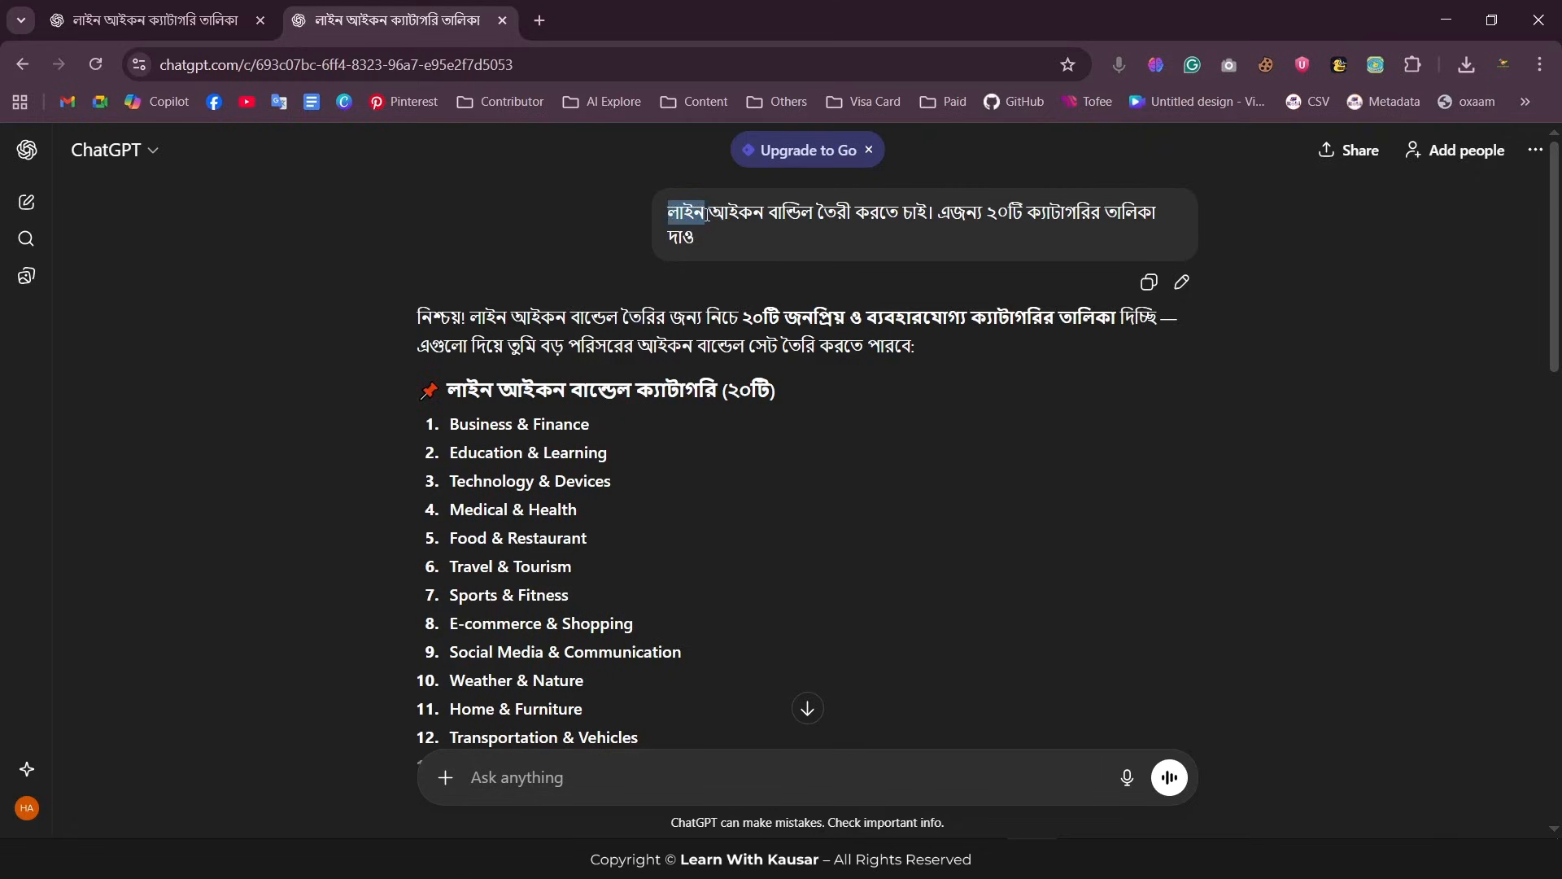
{"action": "left_click", "coordinate": [718, 205]}
- Have ChatGPT write the 20 unique line icon prompts it offers for the Business & Finance items
{"action": "scroll", "coordinate": [779, 529], "scroll_direction": "down", "scroll_amount": 10}
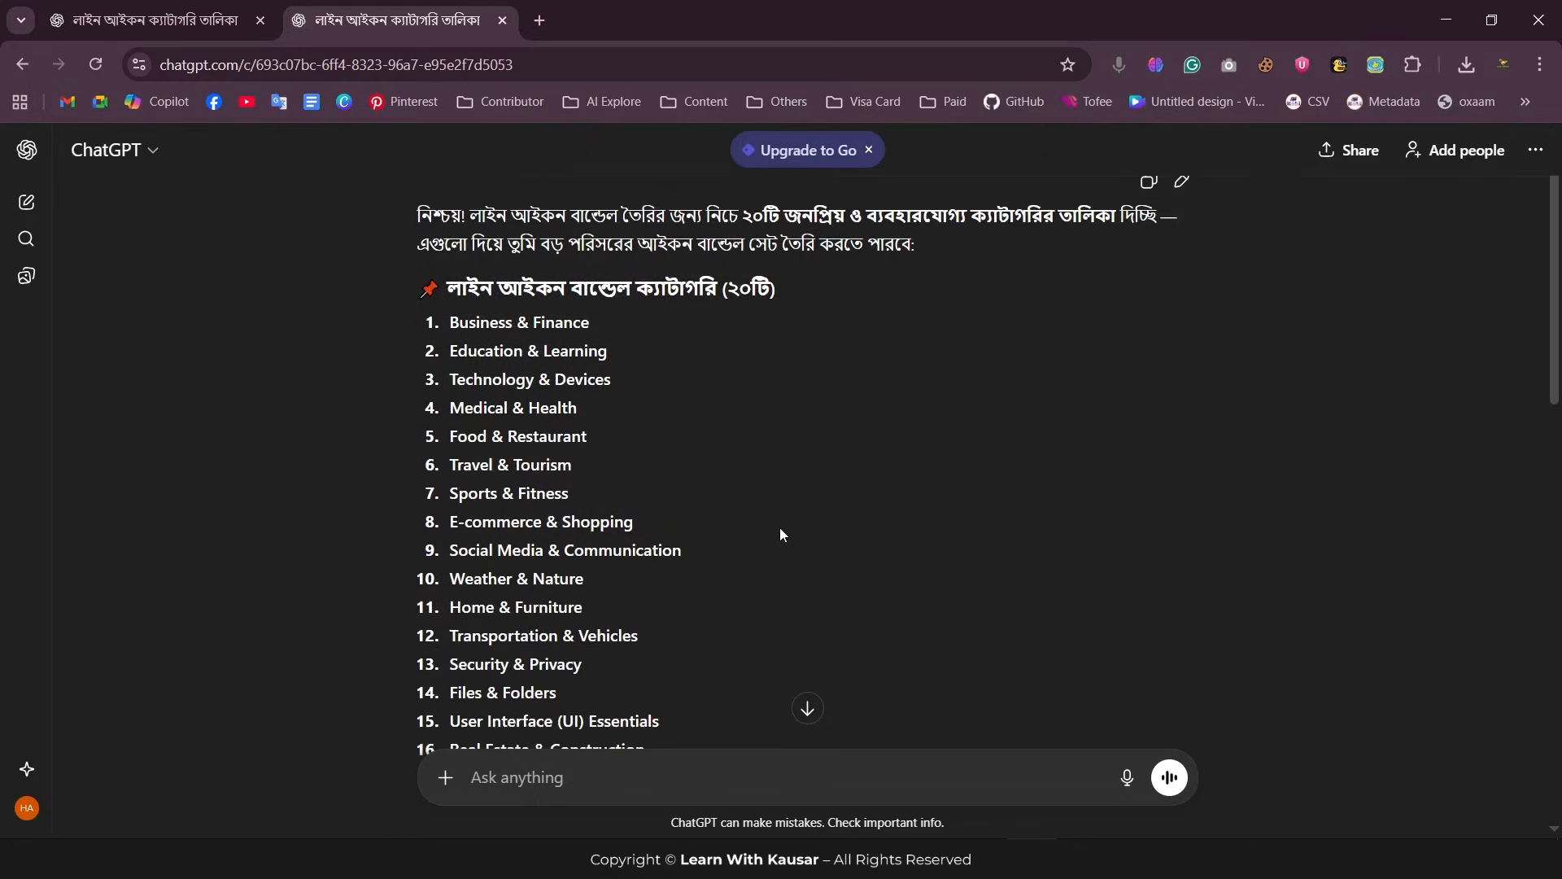
{"action": "scroll", "coordinate": [700, 533], "scroll_direction": "down", "scroll_amount": 3}
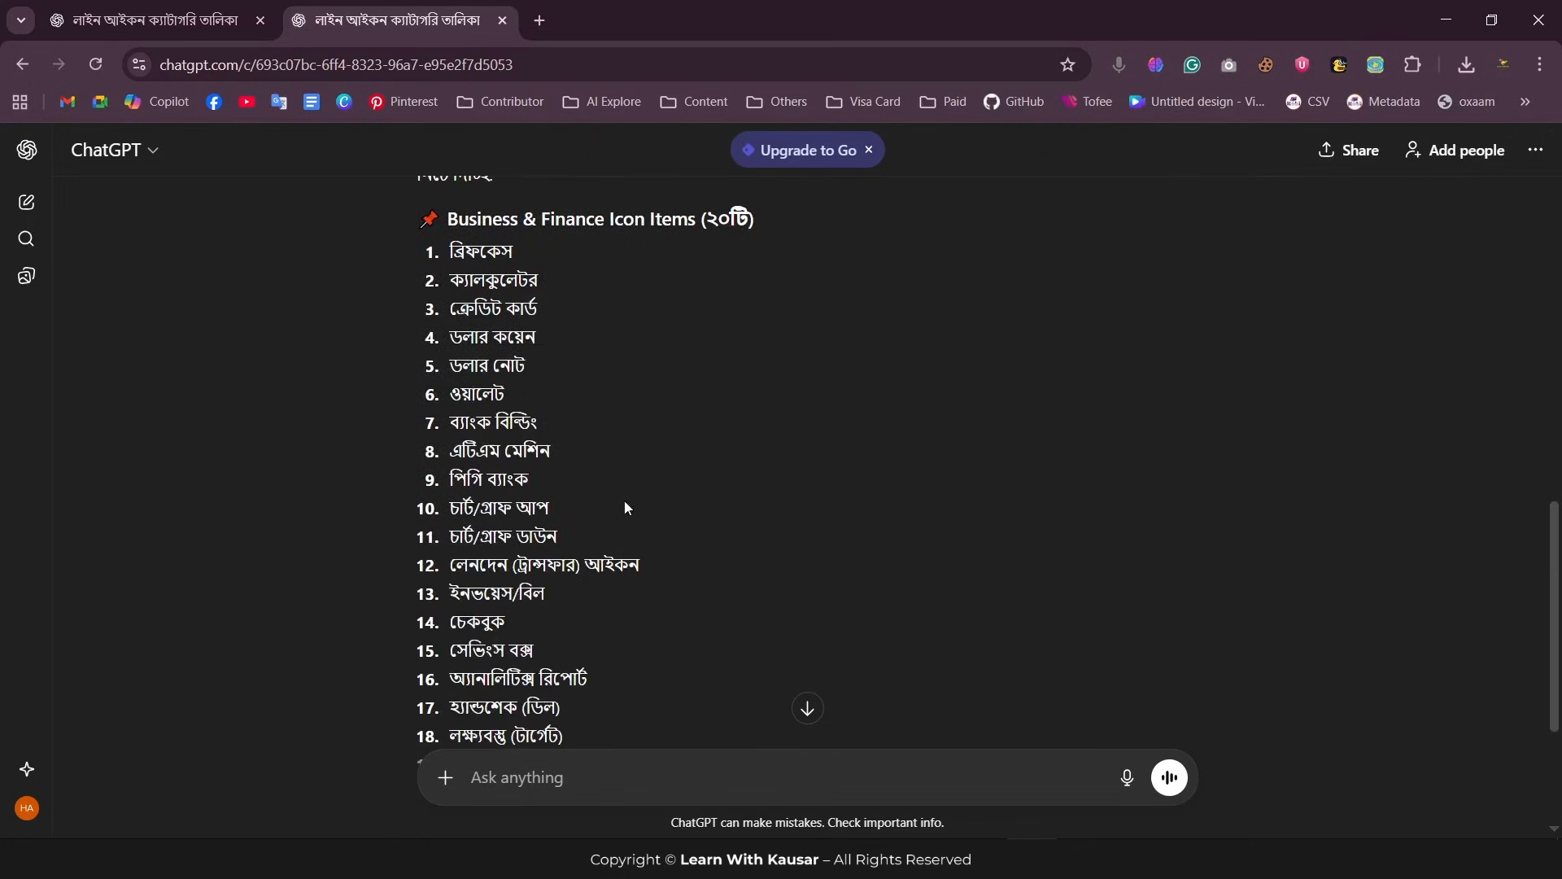
{"action": "scroll", "coordinate": [583, 352], "scroll_direction": "down", "scroll_amount": 4}
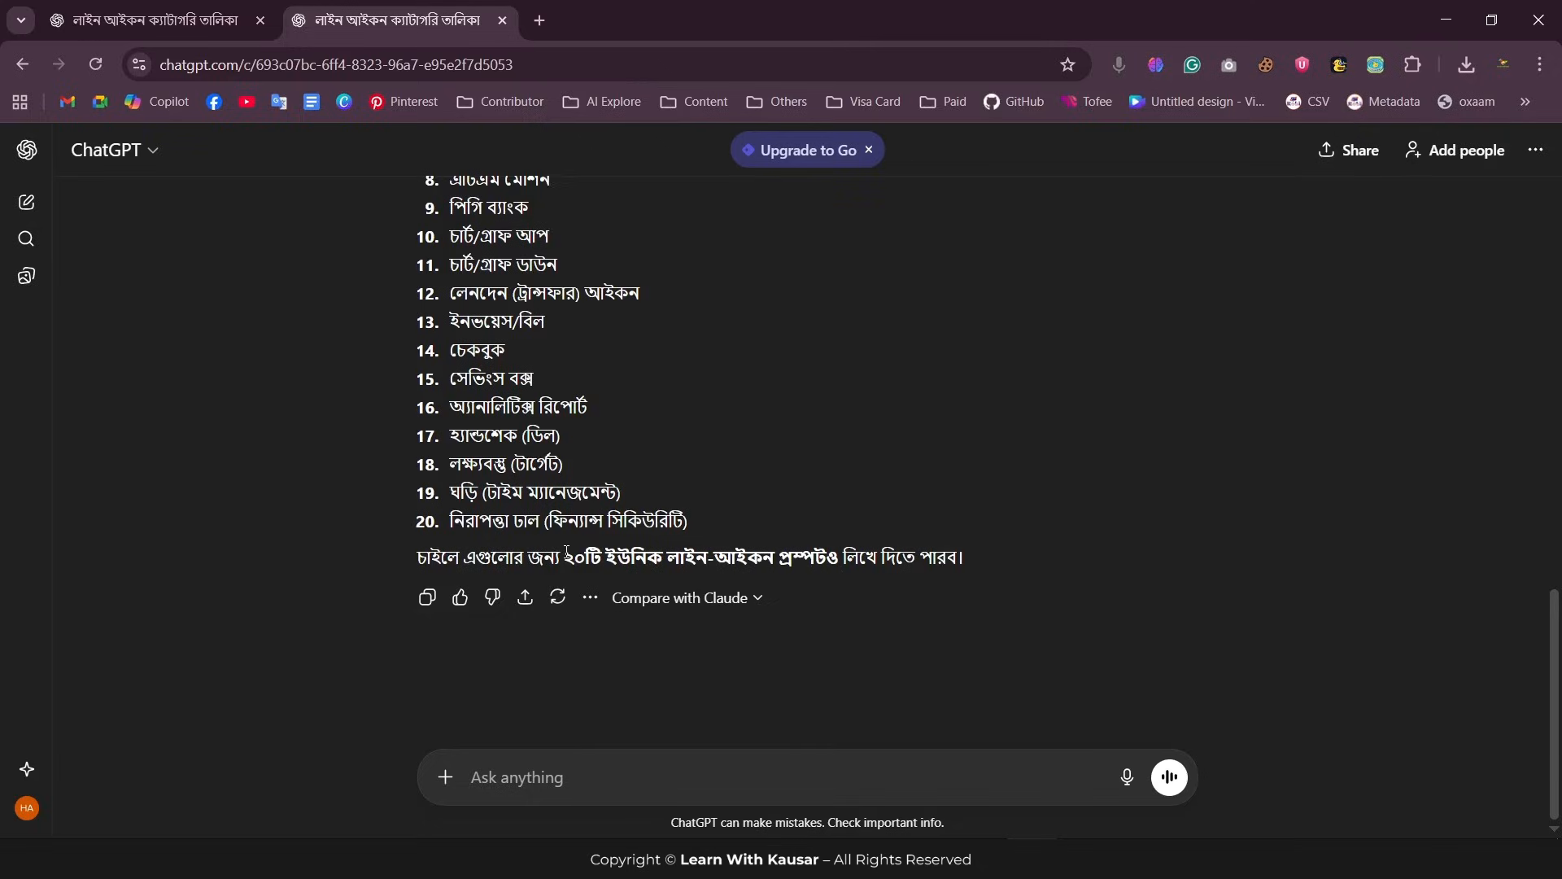
{"action": "type", "text": "হ্যাঁ"}
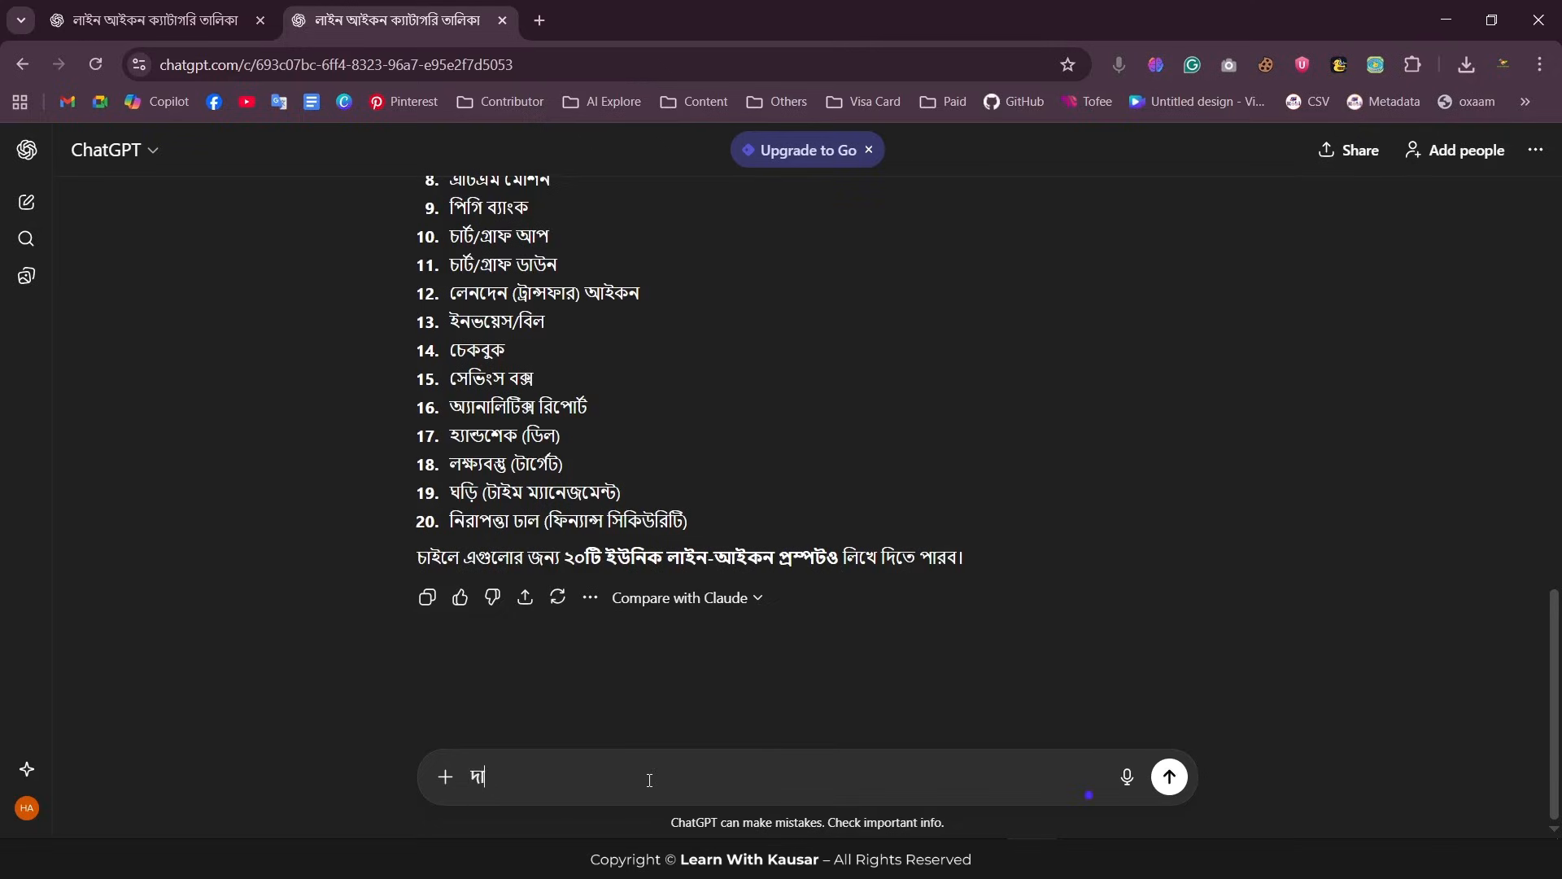
{"action": "key", "text": "Return"}
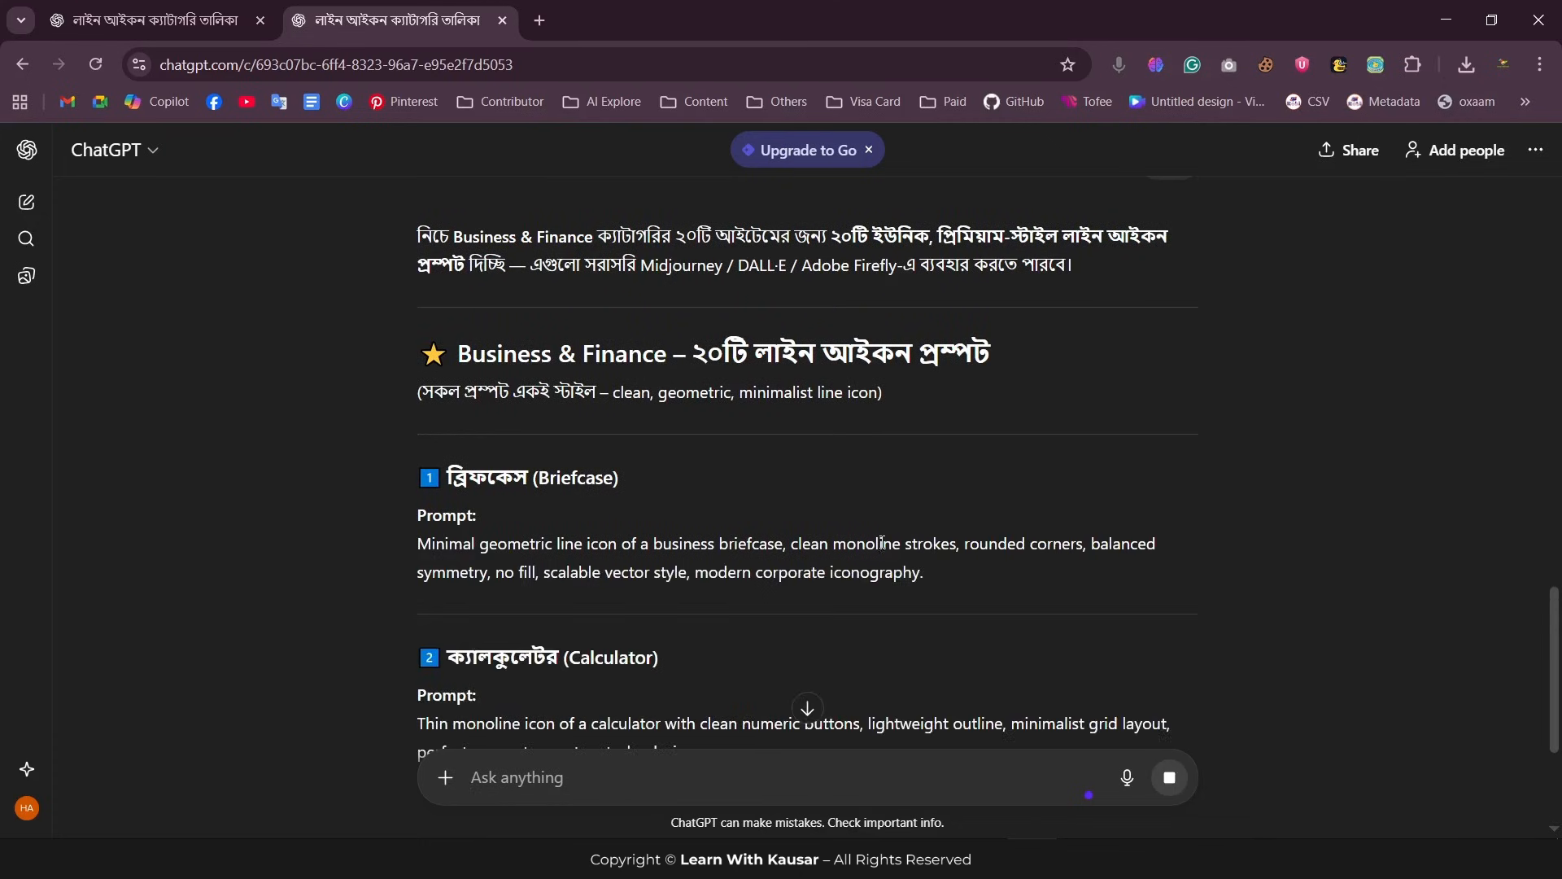
{"action": "scroll", "coordinate": [1003, 516], "scroll_direction": "down", "scroll_amount": 1}
{"action": "scroll", "coordinate": [925, 559], "scroll_direction": "down", "scroll_amount": 2}
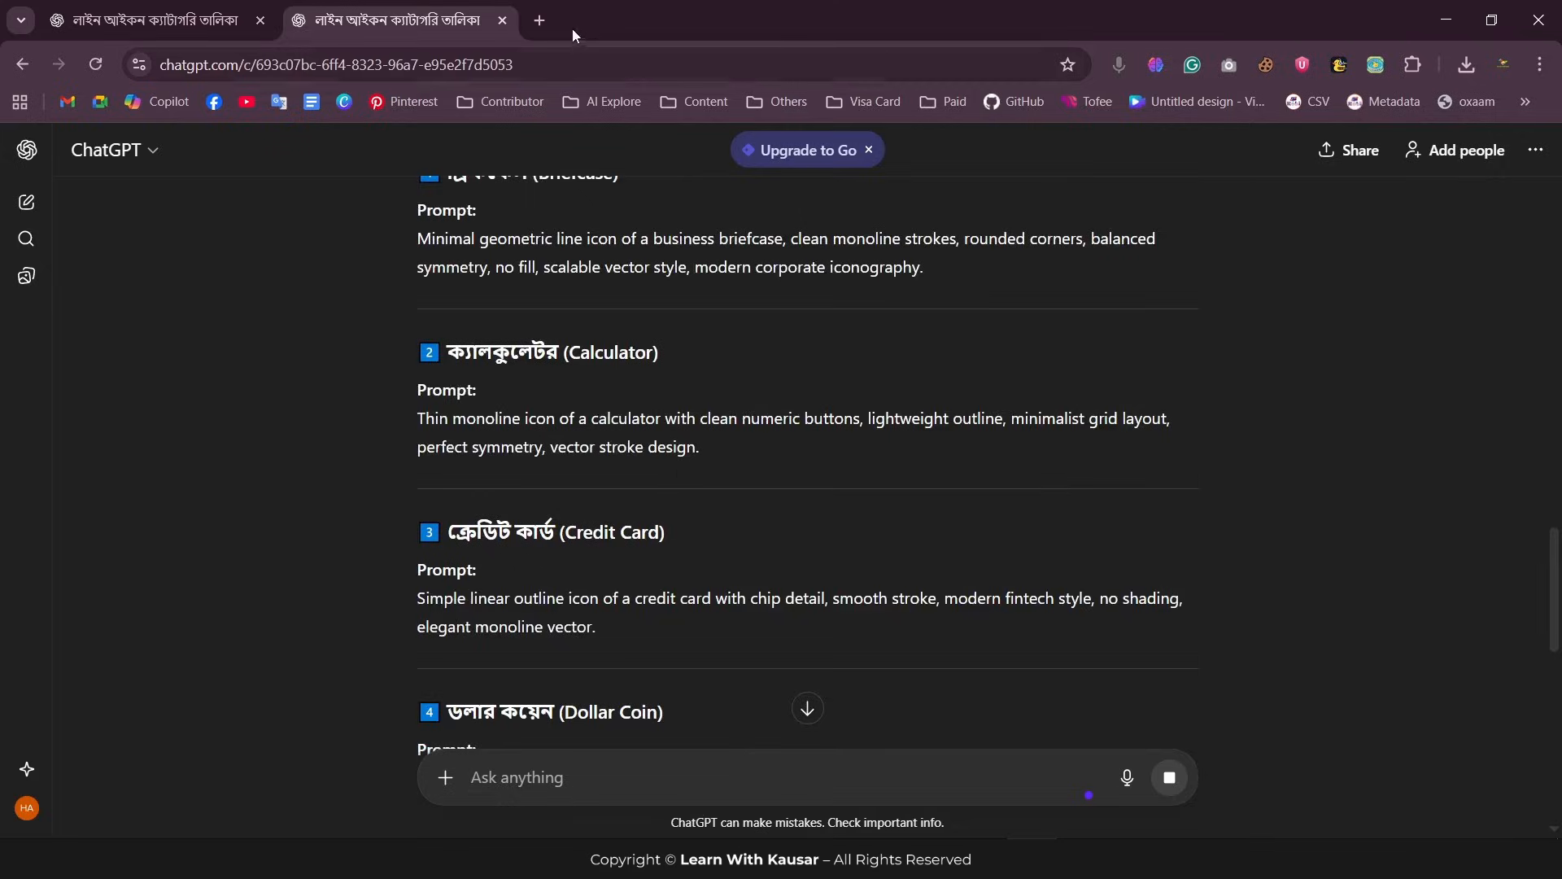
- Open Microsoft Copilot and Google's Whisk in two new browser tabs
{"action": "left_click", "coordinate": [541, 20]}
{"action": "left_click", "coordinate": [175, 101]}
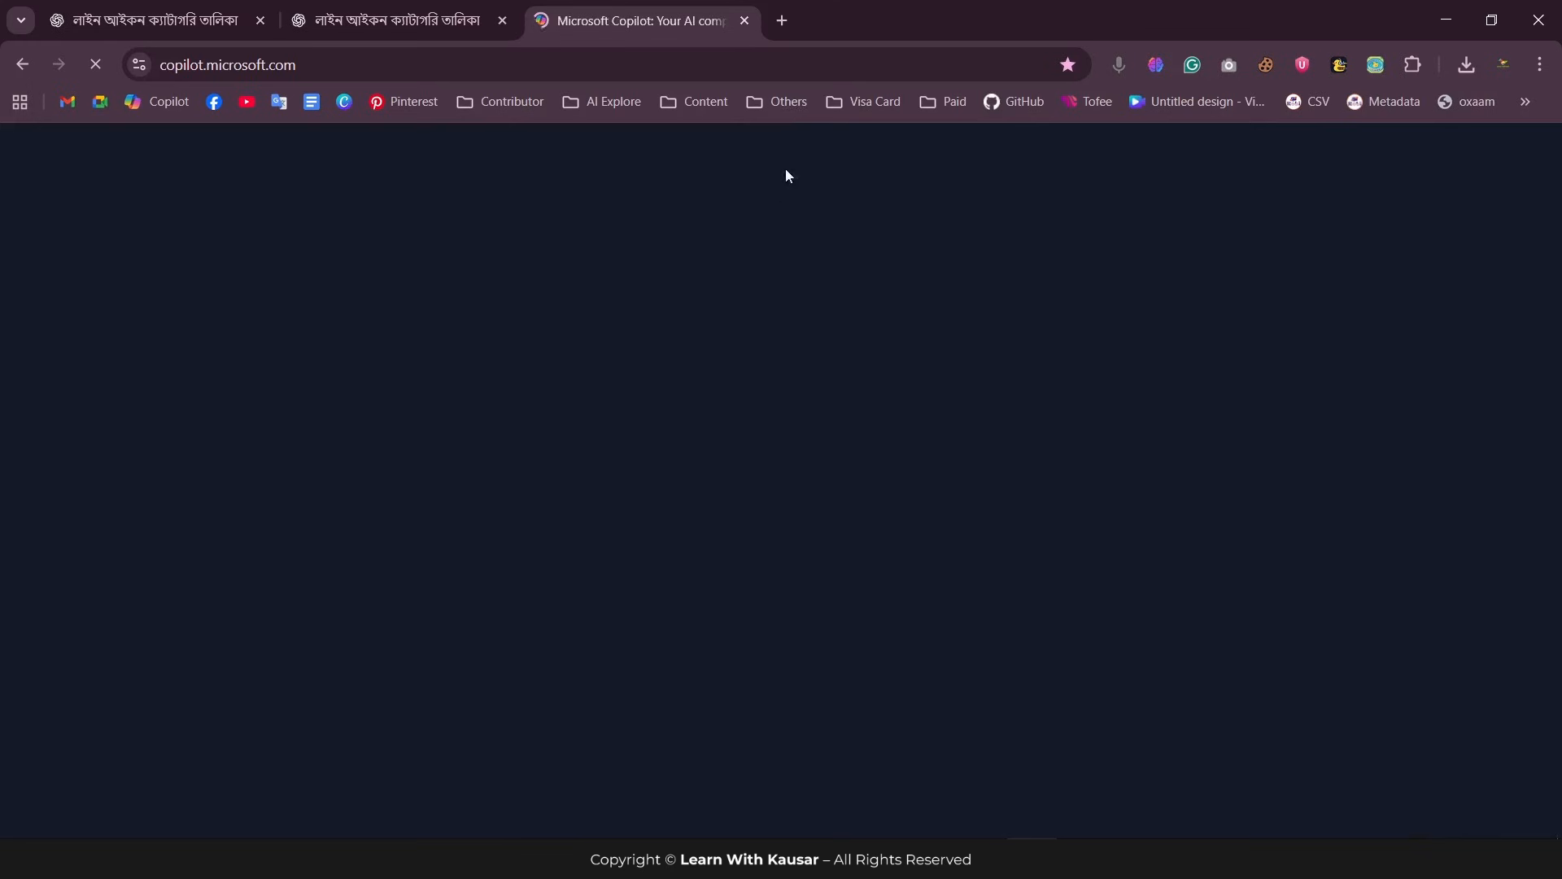
{"action": "left_click", "coordinate": [782, 20]}
{"action": "left_click", "coordinate": [598, 100]}
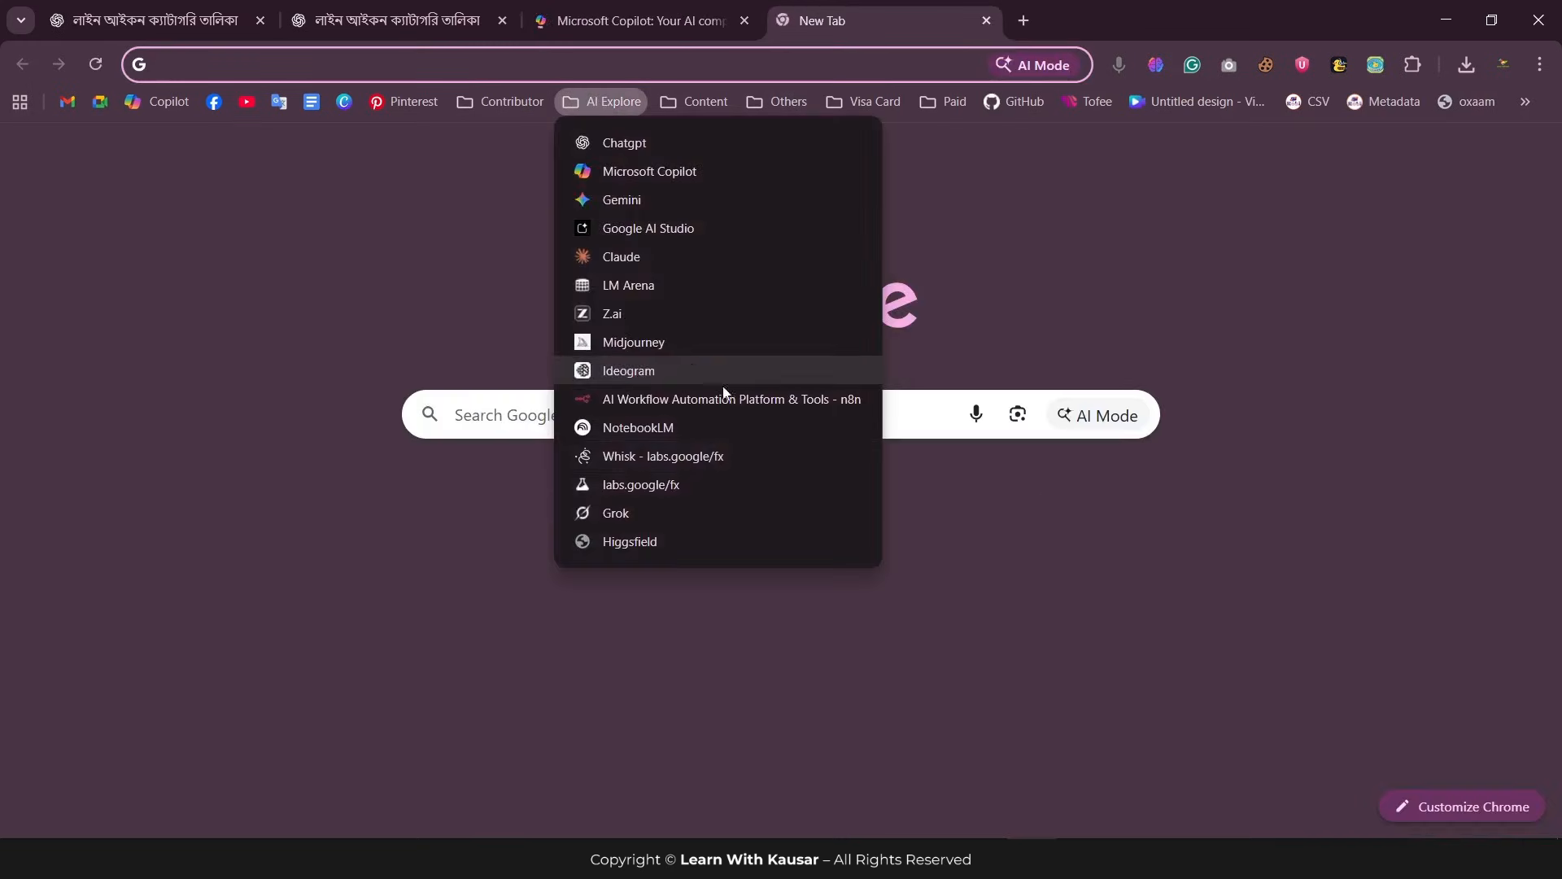
{"action": "left_click", "coordinate": [681, 458]}
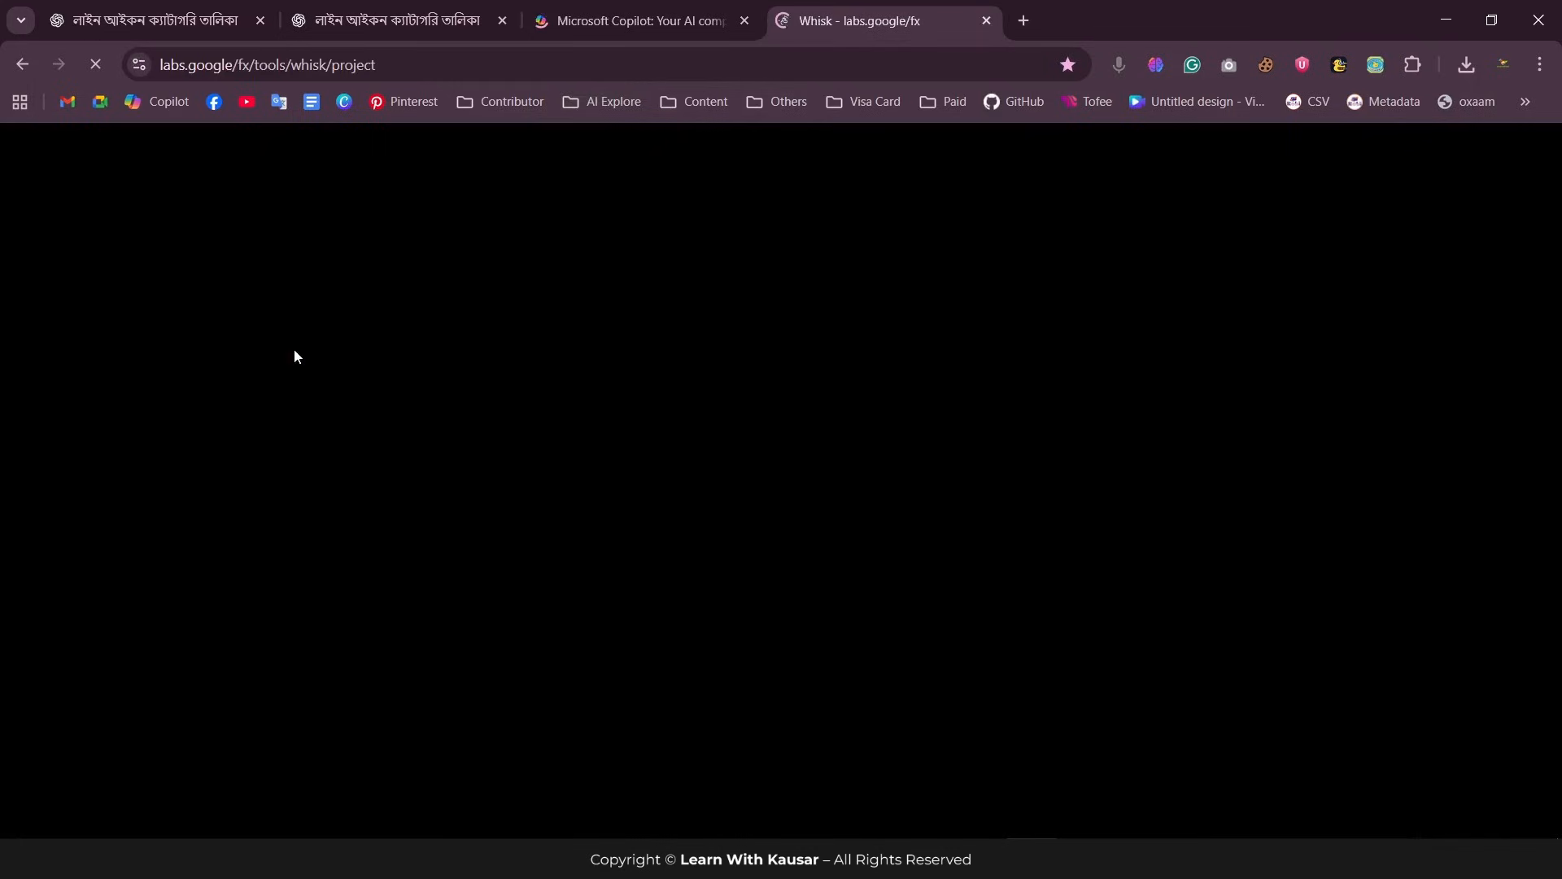
- Reload the Whisk page and check that both Whisk and Copilot are ready for prompts
{"action": "left_click", "coordinate": [643, 6]}
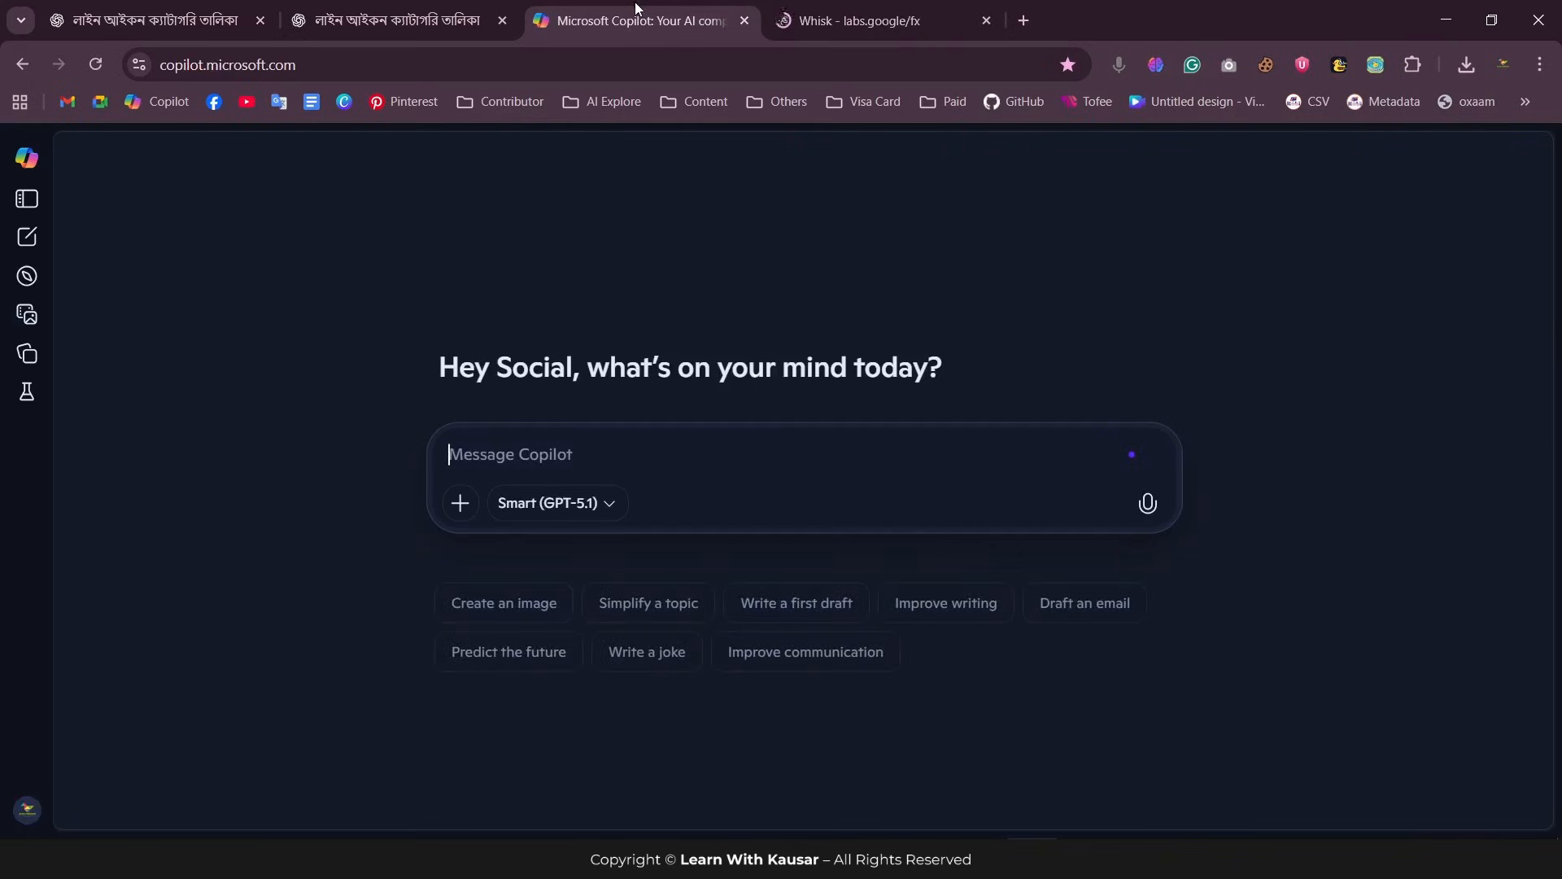
{"action": "left_click", "coordinate": [914, 8]}
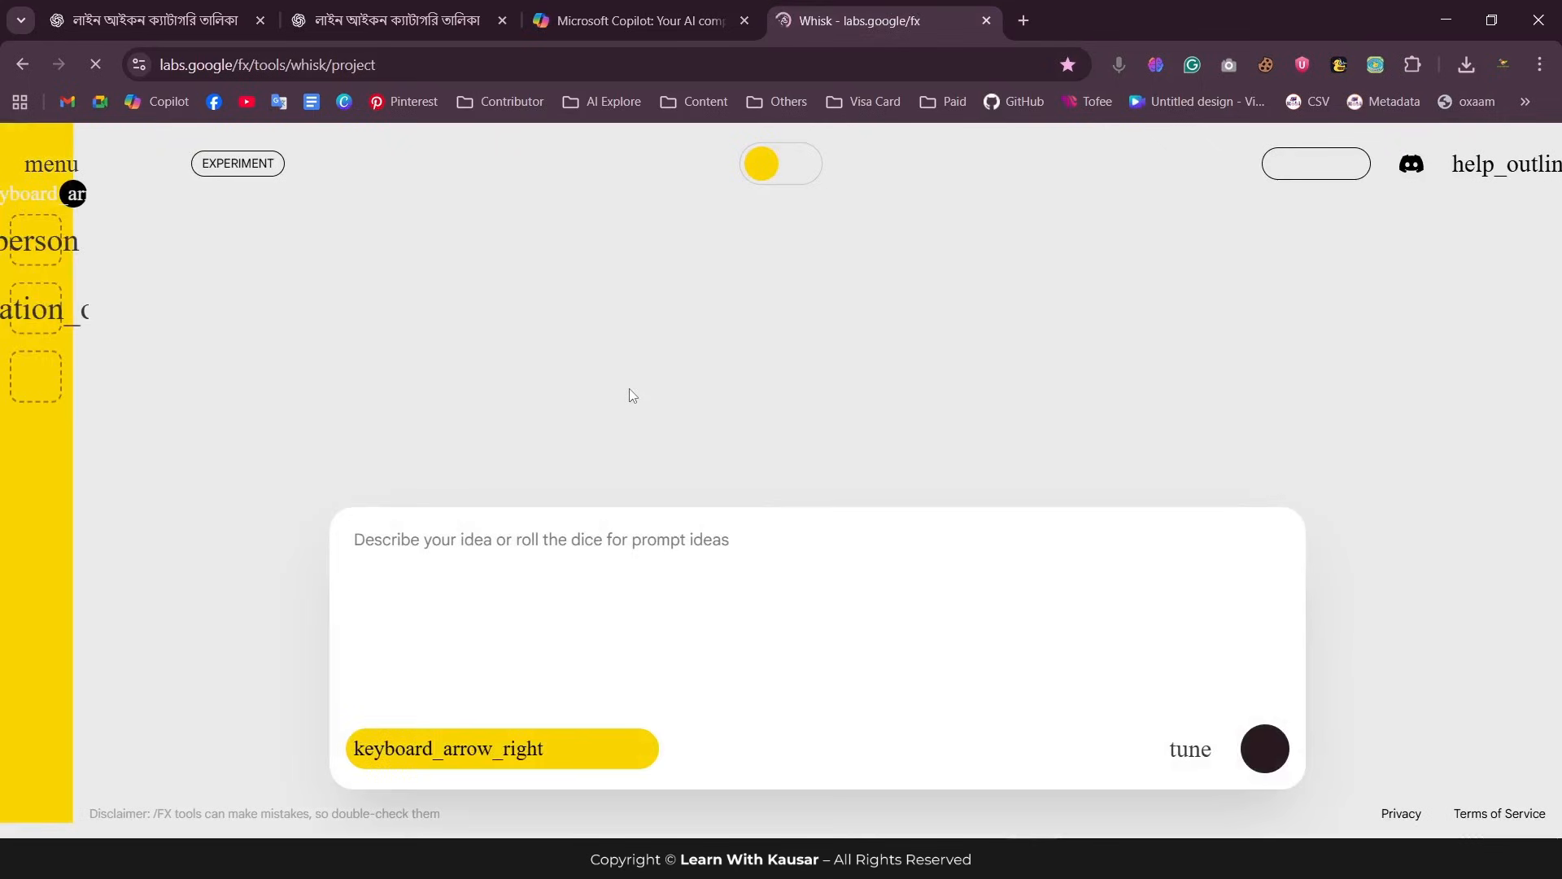
{"action": "key", "text": "F5"}
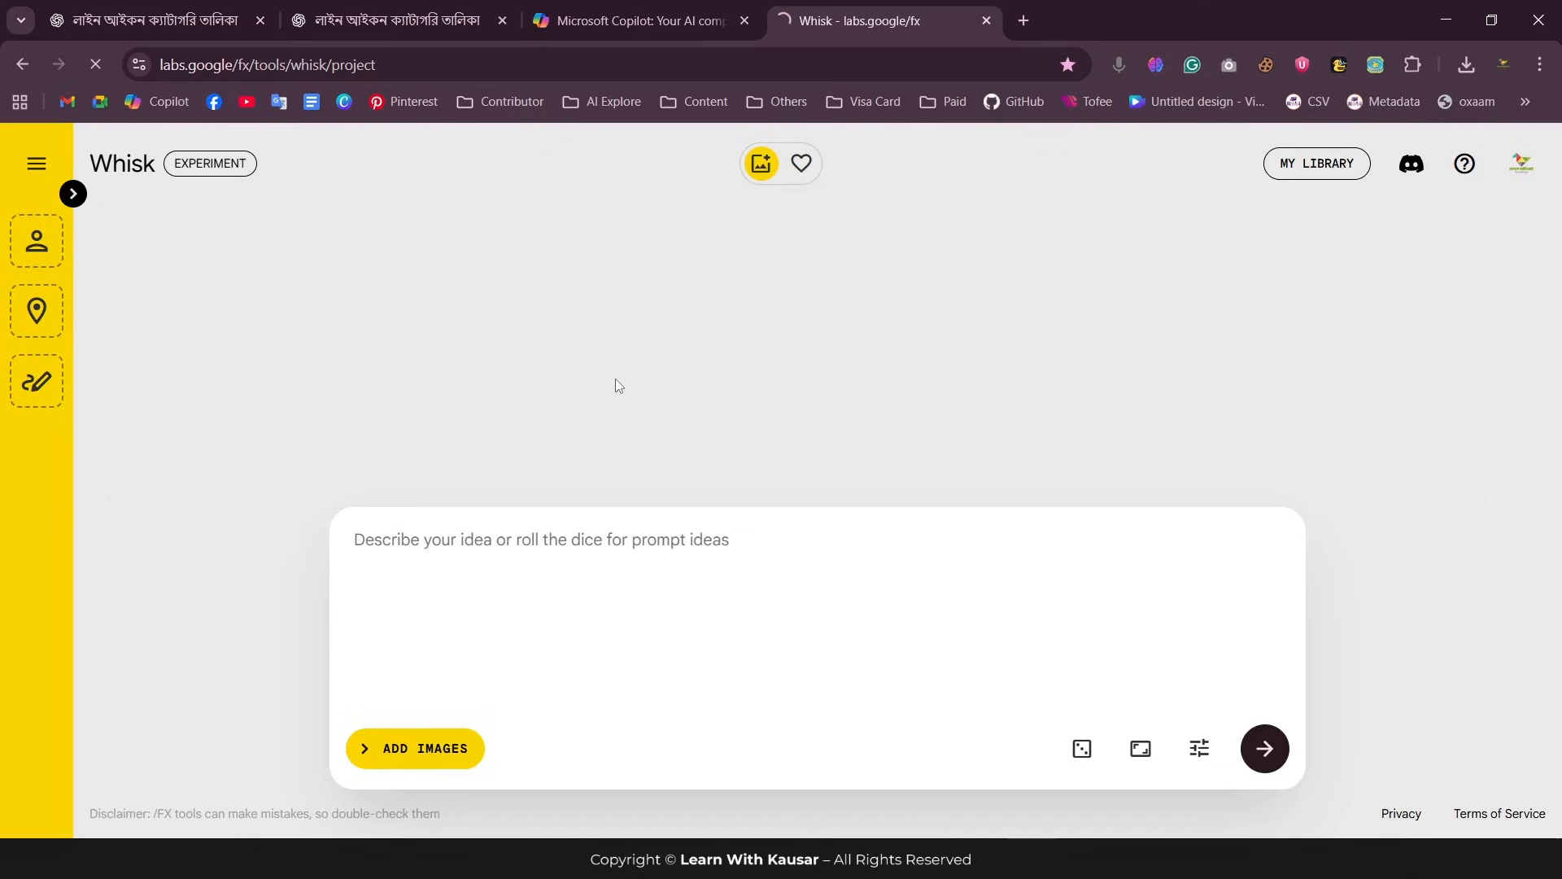
{"action": "left_click", "coordinate": [671, 8]}
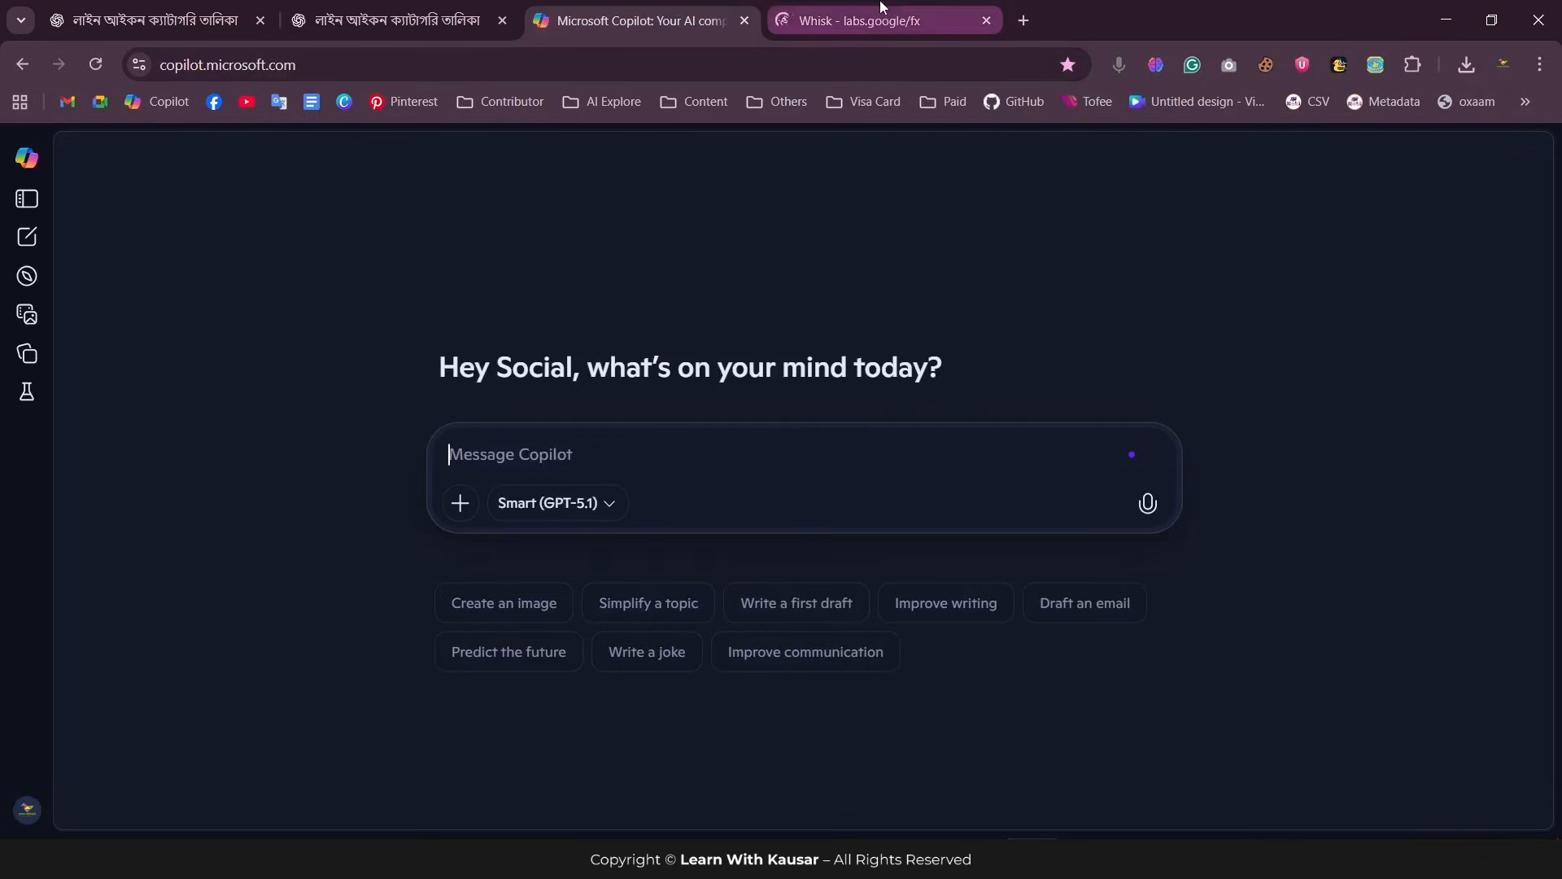
{"action": "left_click", "coordinate": [854, 22]}
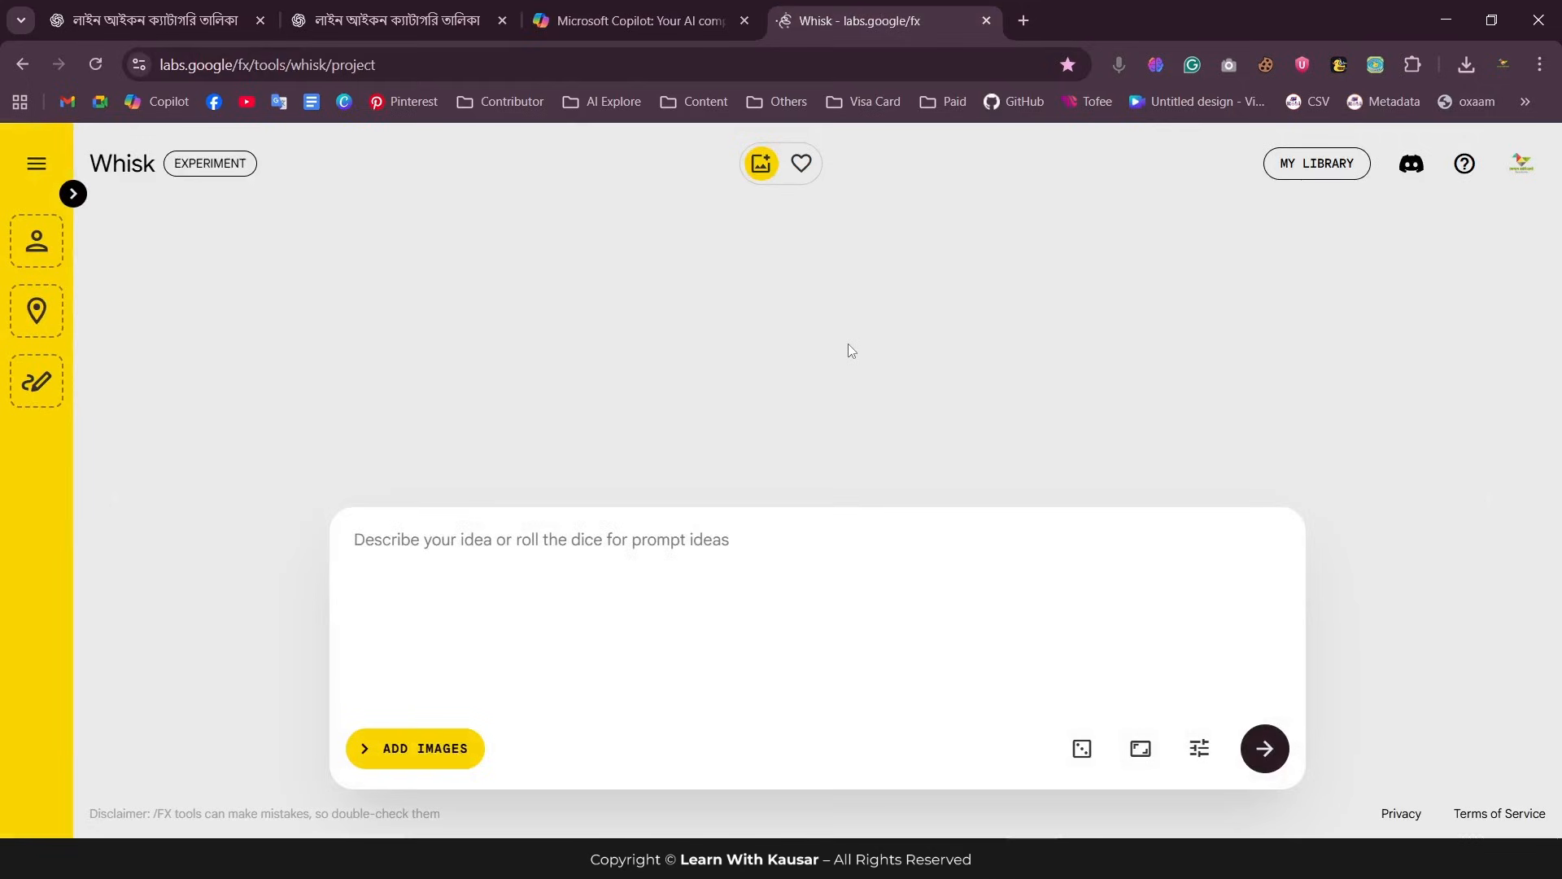
{"action": "left_click", "coordinate": [662, 9]}
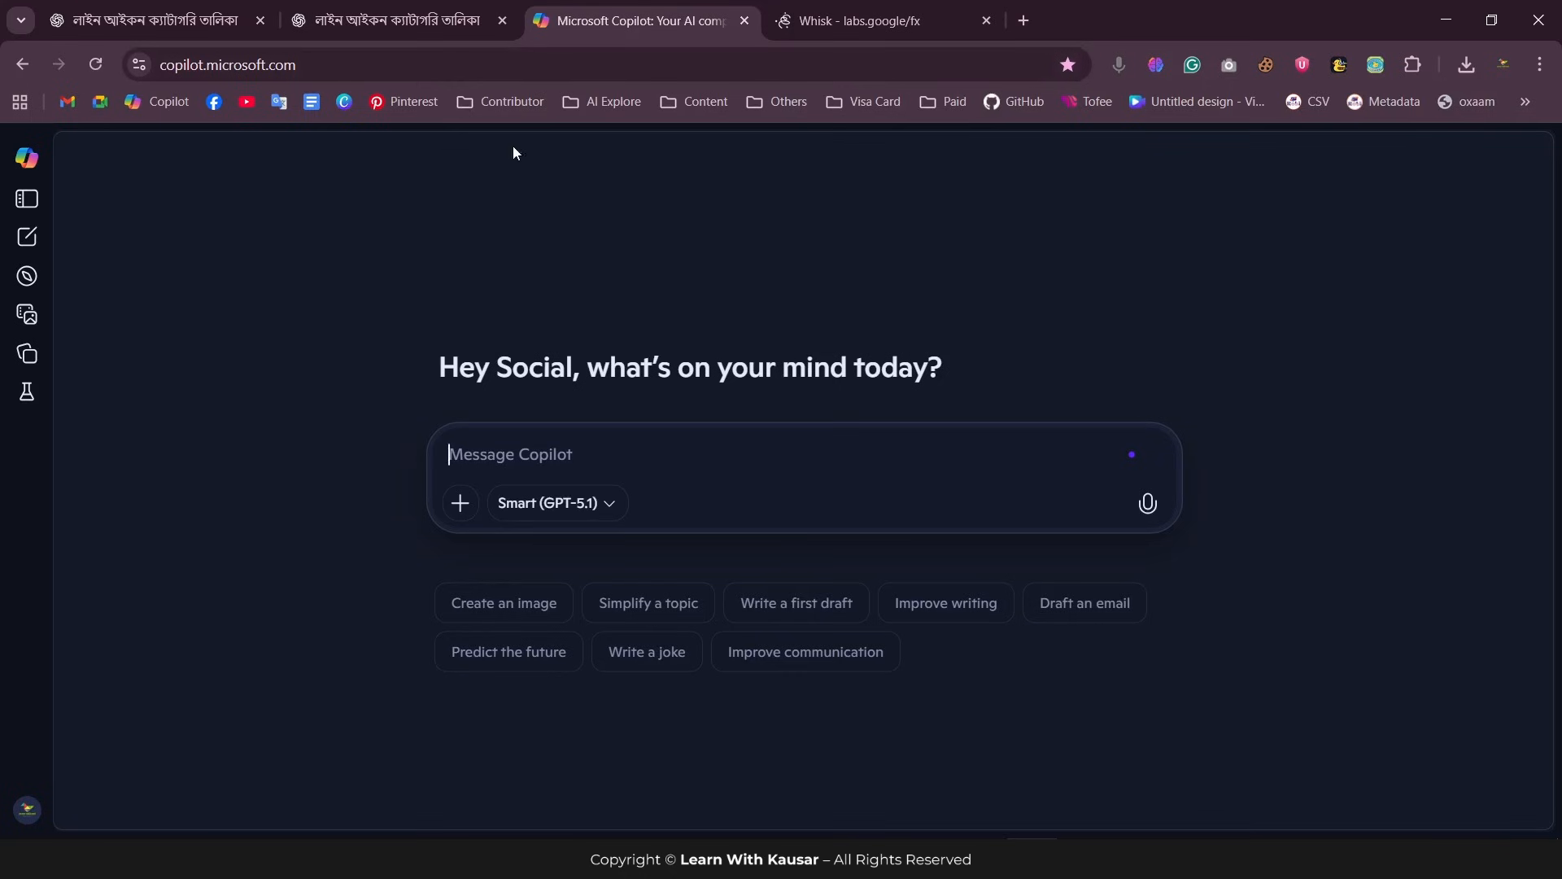
- Copy the Briefcase icon prompt from the ChatGPT chat and submit it to Microsoft Copilot
{"action": "left_click", "coordinate": [456, 21]}
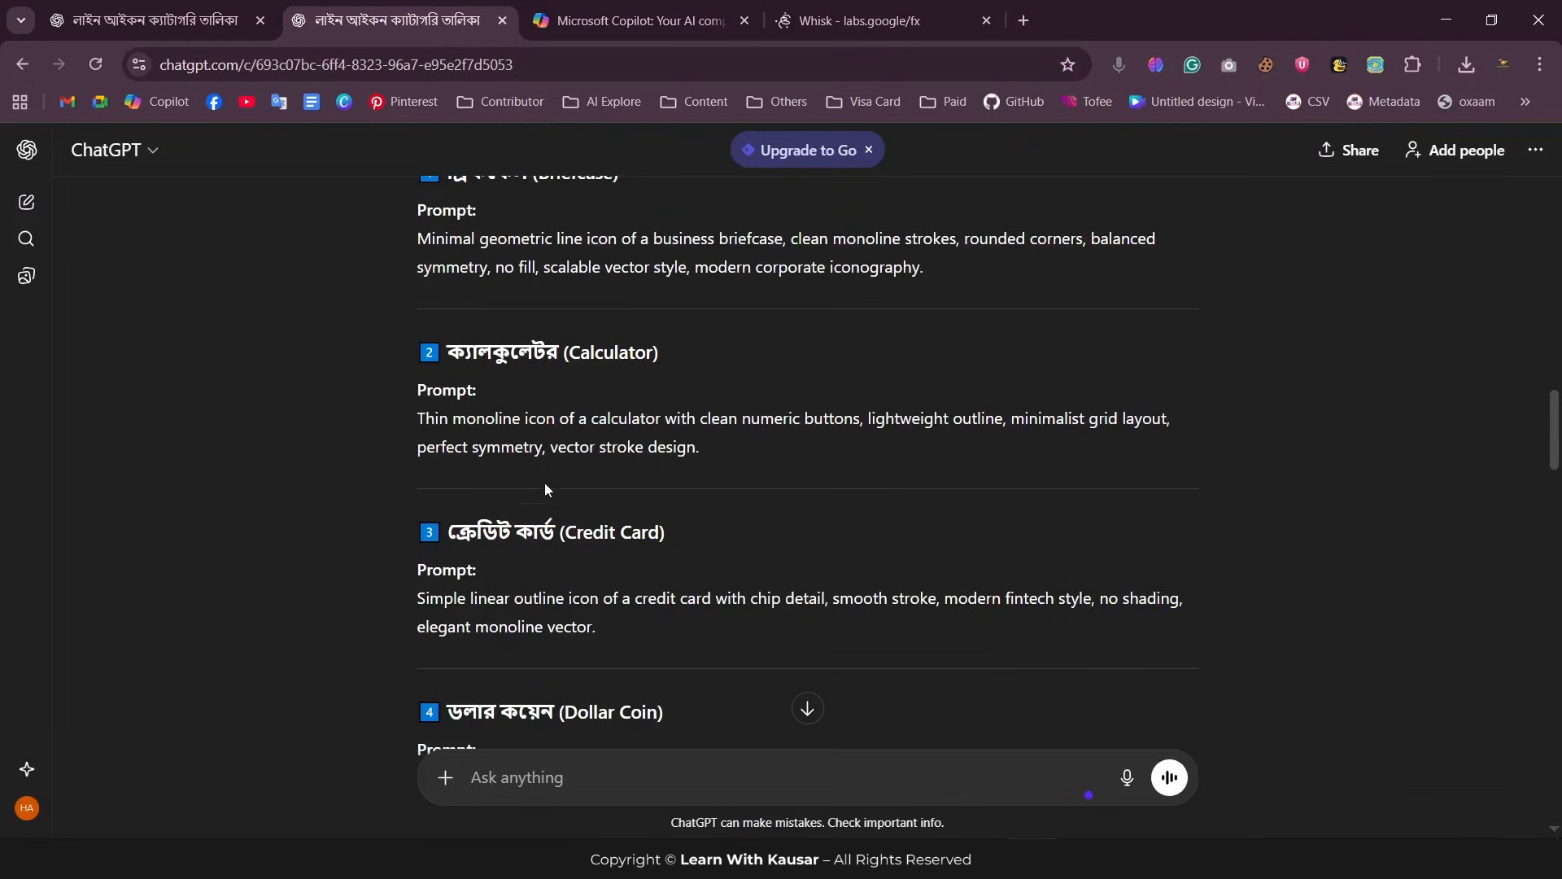
{"action": "scroll", "coordinate": [537, 472], "scroll_direction": "up", "scroll_amount": 3}
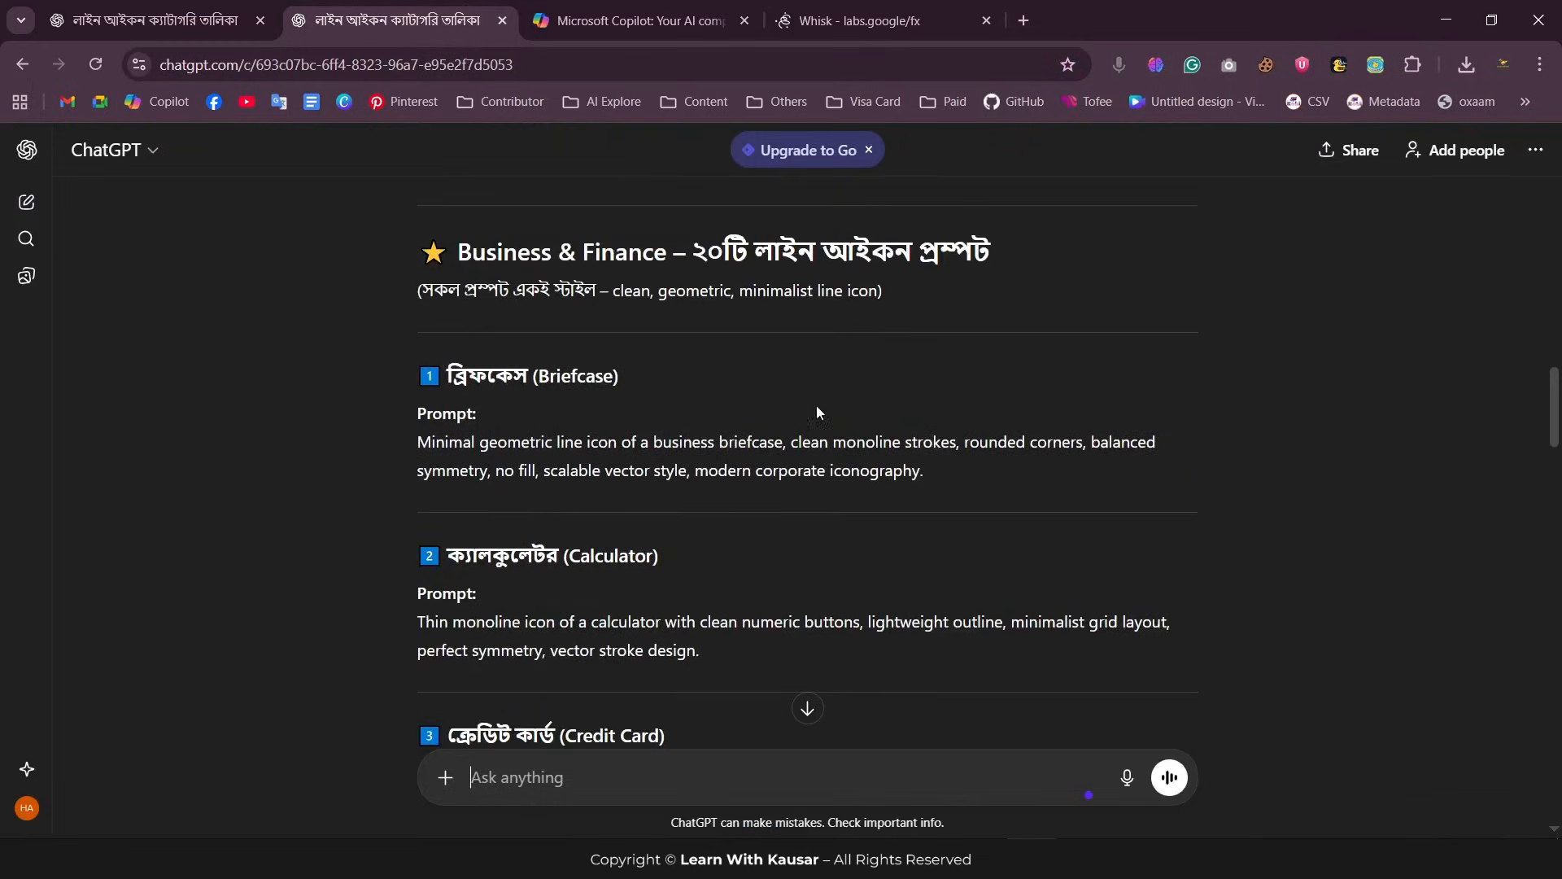
{"action": "triple_click", "coordinate": [480, 440]}
{"action": "key", "text": "ctrl+c"}
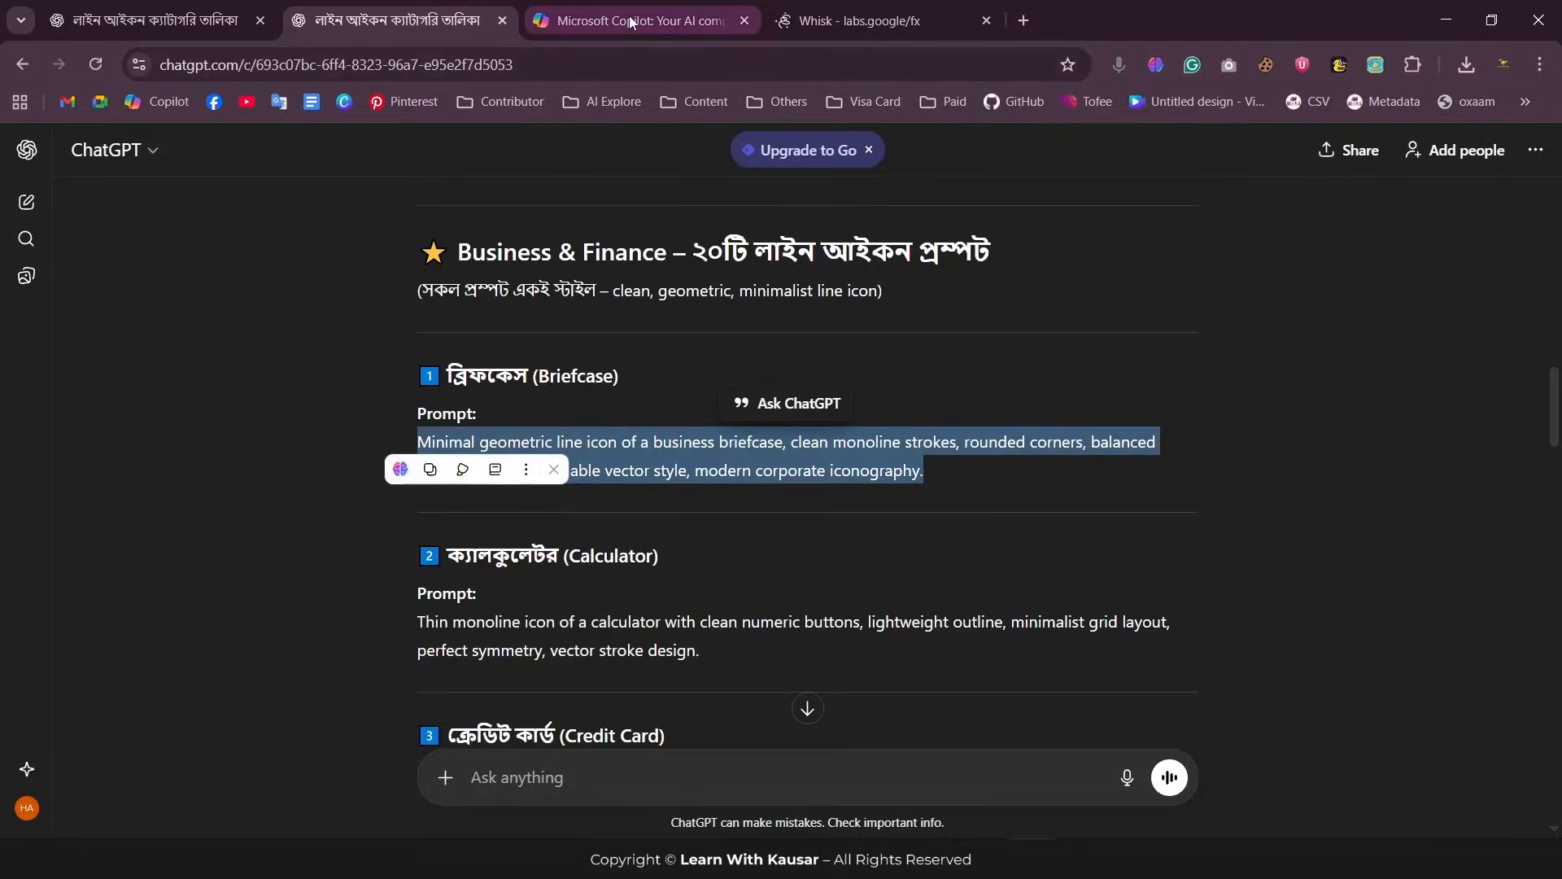
{"action": "left_click", "coordinate": [631, 22]}
{"action": "key", "text": "ctrl+v"}
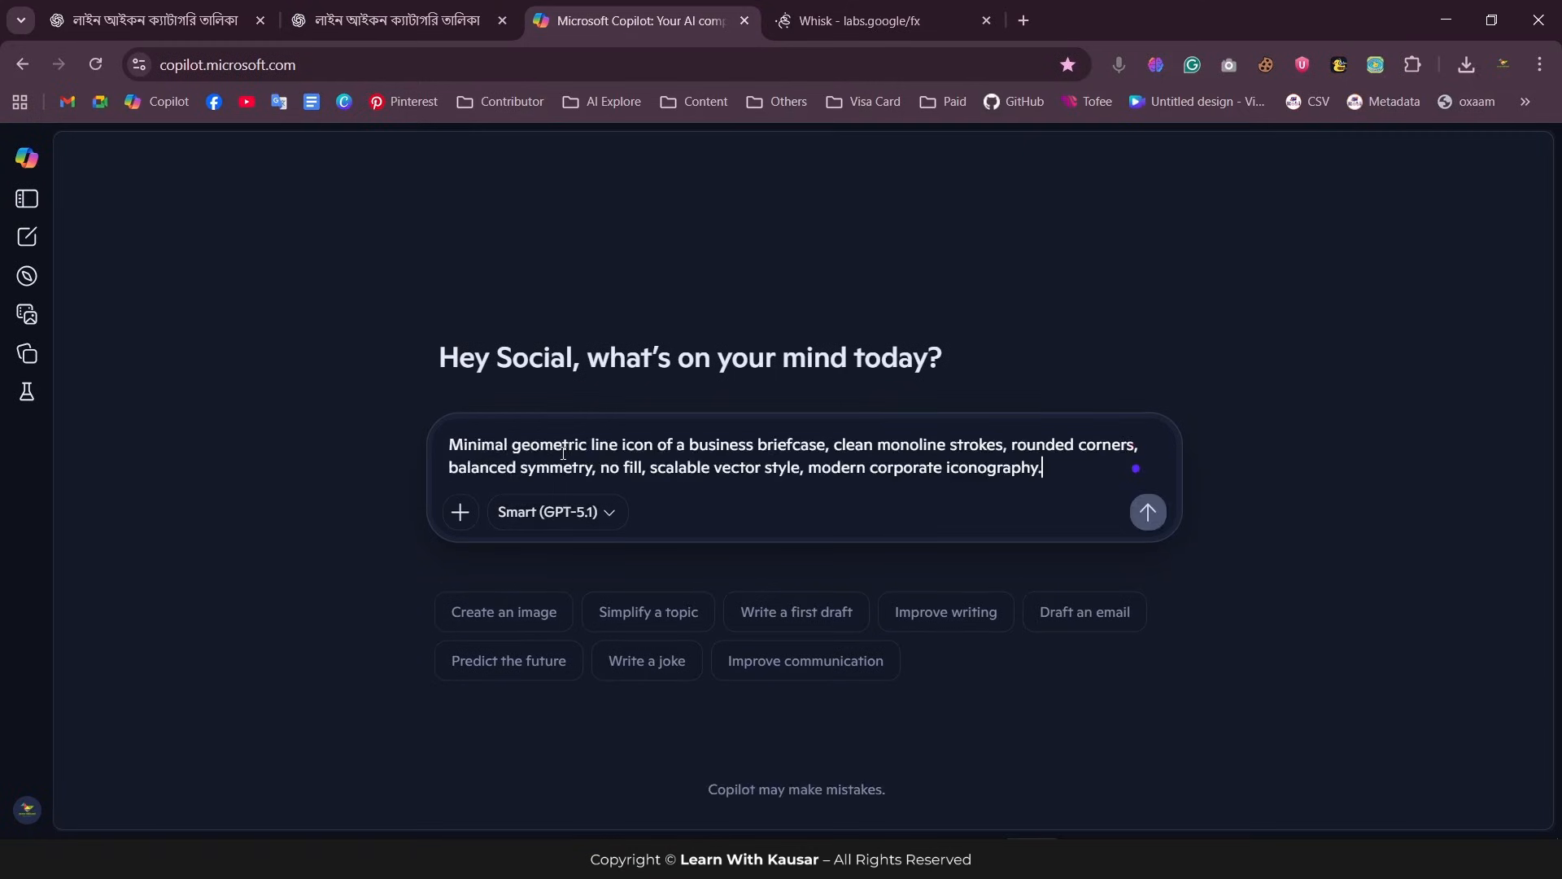
{"action": "key", "text": "Return"}
- Switch to Whisk, generate images from the same business briefcase prompt, and return to the Copilot chat
{"action": "left_click", "coordinate": [863, 21]}
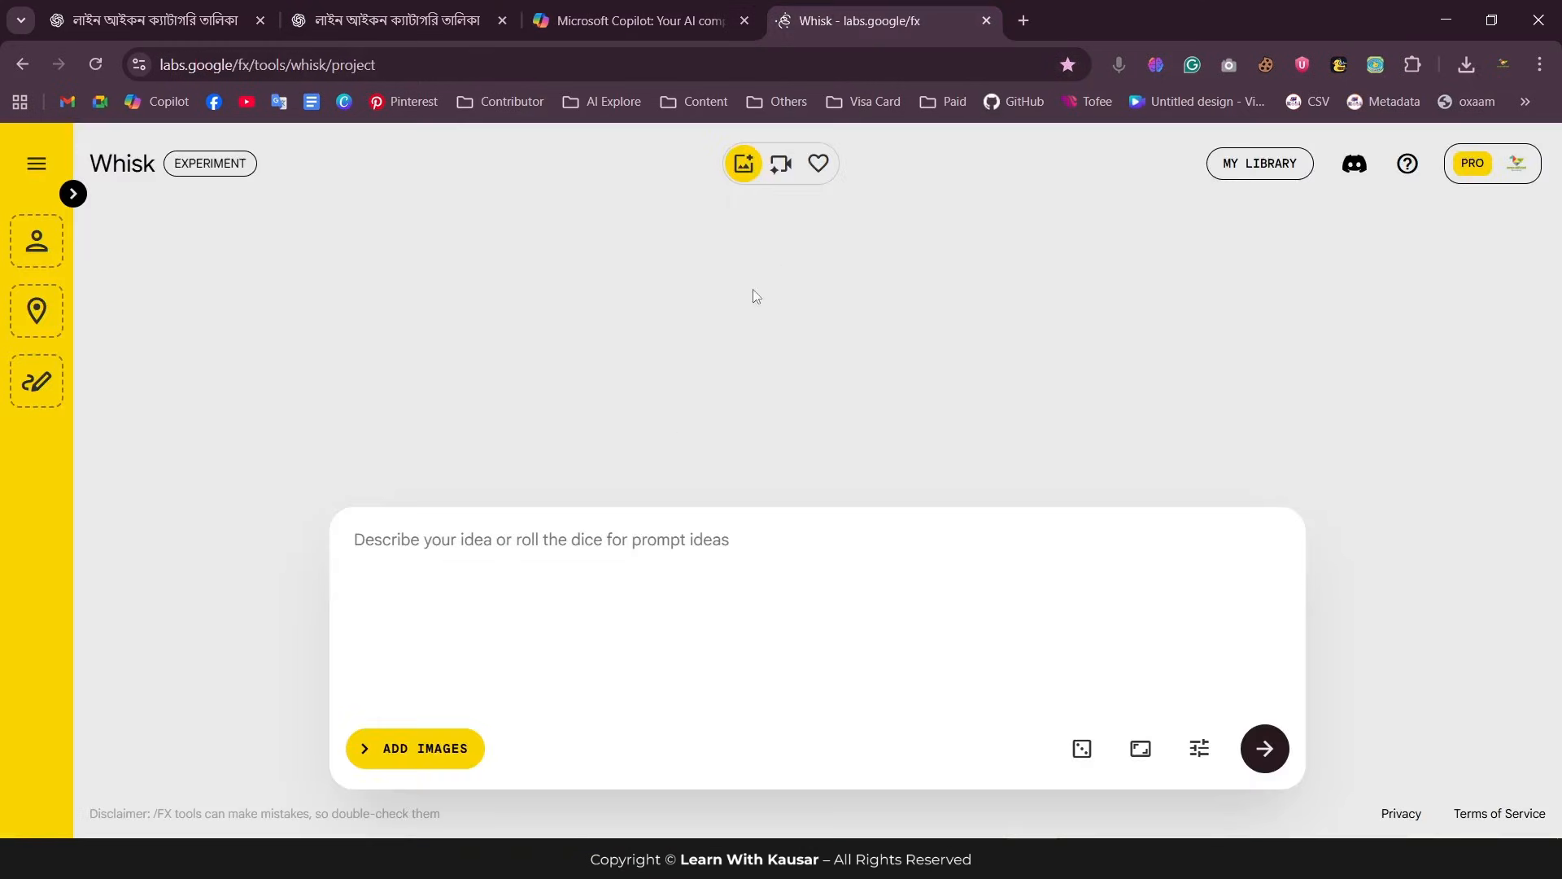
{"action": "key", "text": "ctrl+v"}
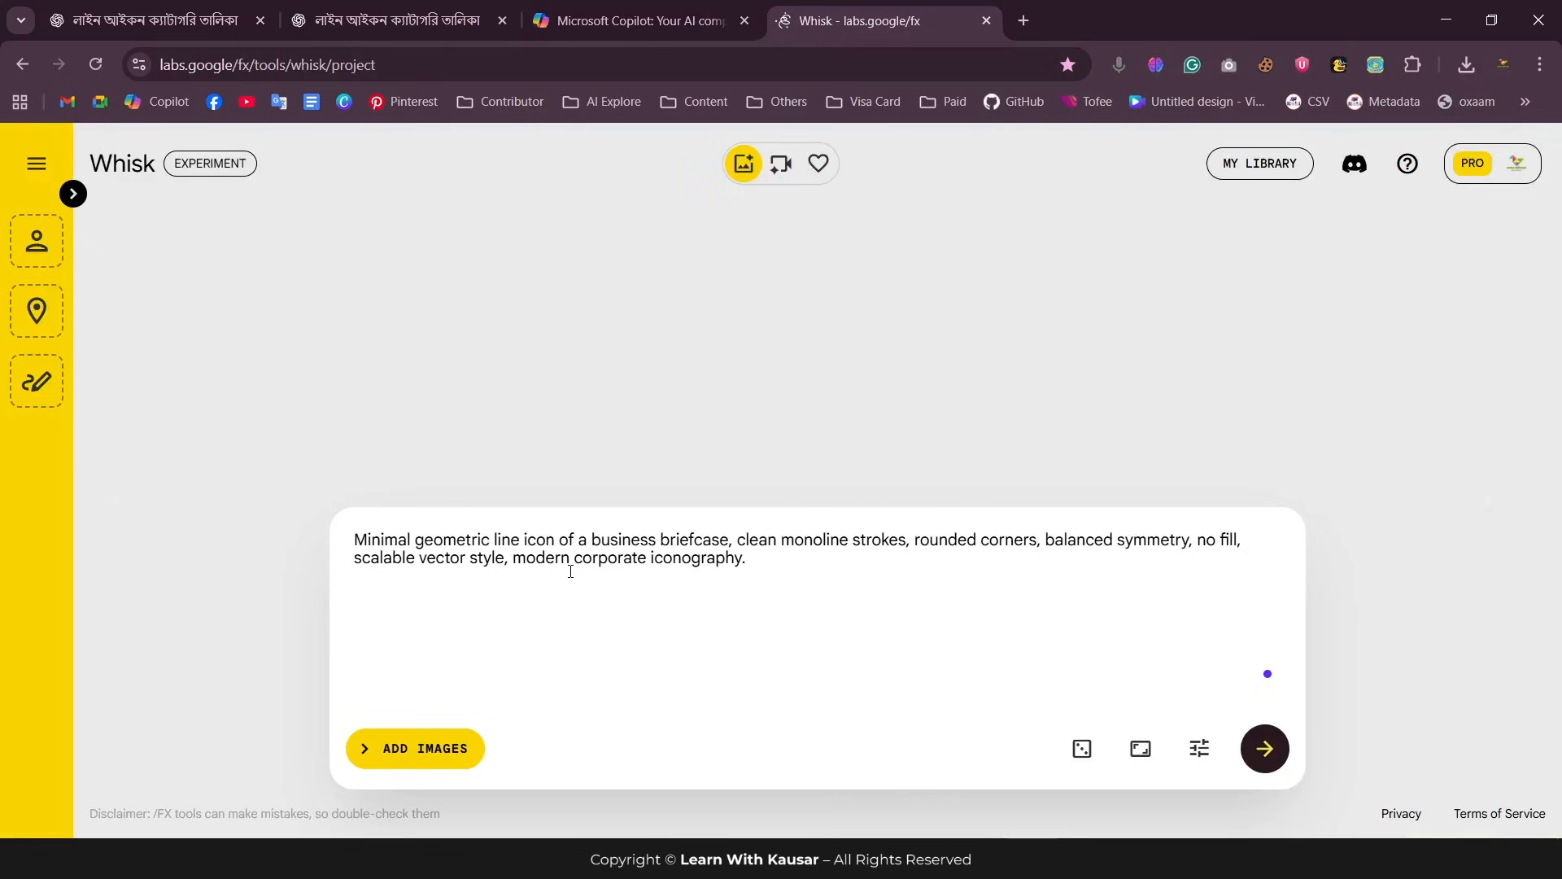
{"action": "key", "text": "Return"}
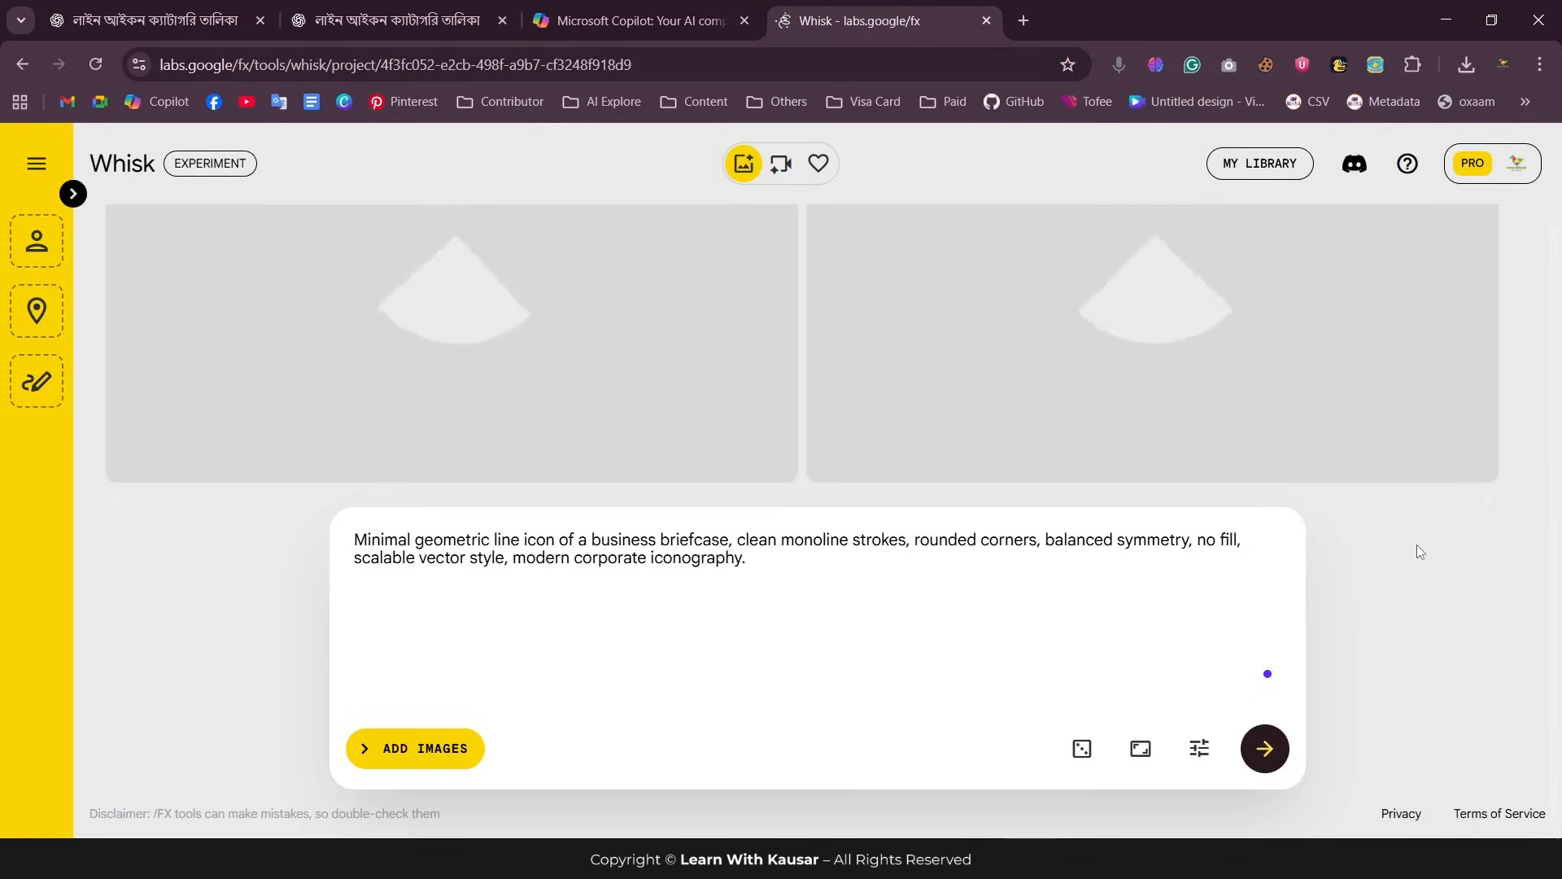
{"action": "left_click", "coordinate": [551, 27]}
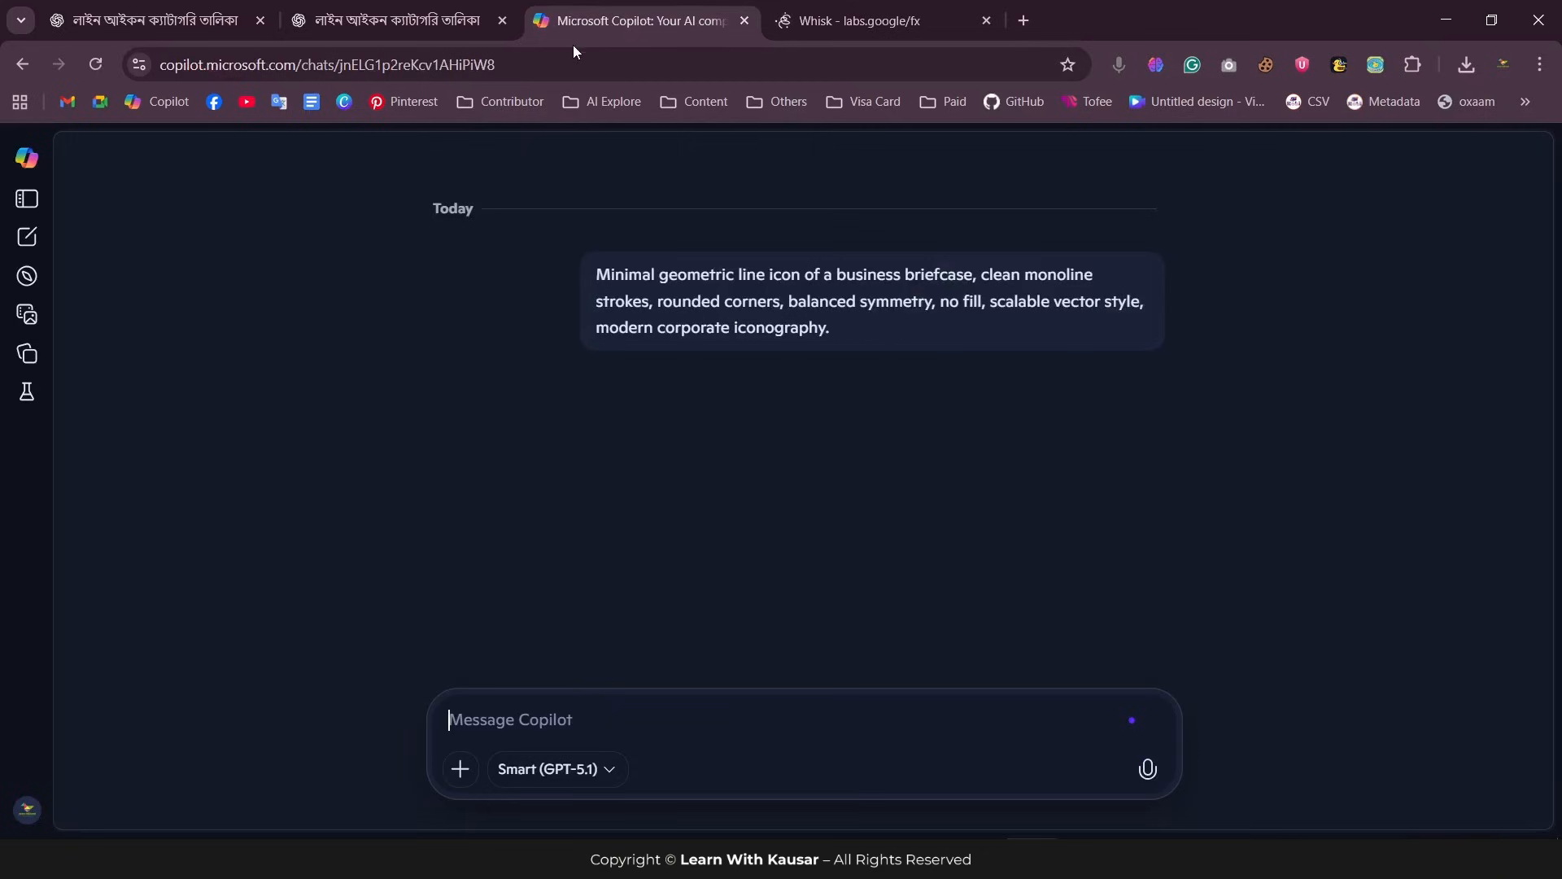
- Compare the briefcase icons generated by Microsoft Copilot and Whisk by viewing both results in turn
{"action": "left_click", "coordinate": [906, 21]}
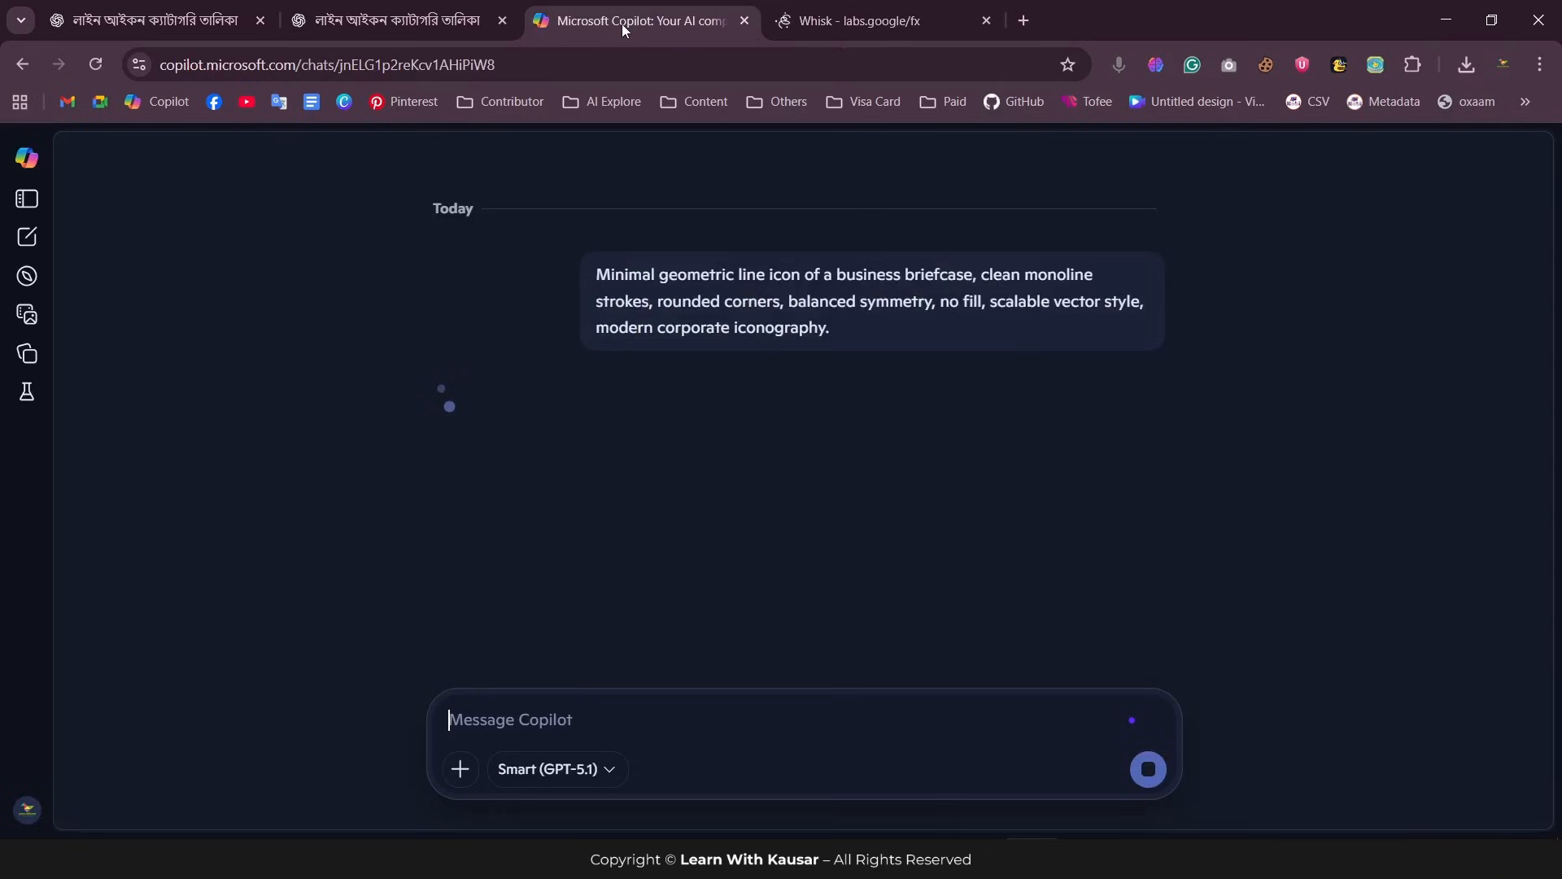
{"action": "left_click", "coordinate": [622, 23]}
{"action": "scroll", "coordinate": [725, 453], "scroll_direction": "down", "scroll_amount": 3}
{"action": "scroll", "coordinate": [809, 446], "scroll_direction": "up", "scroll_amount": 3}
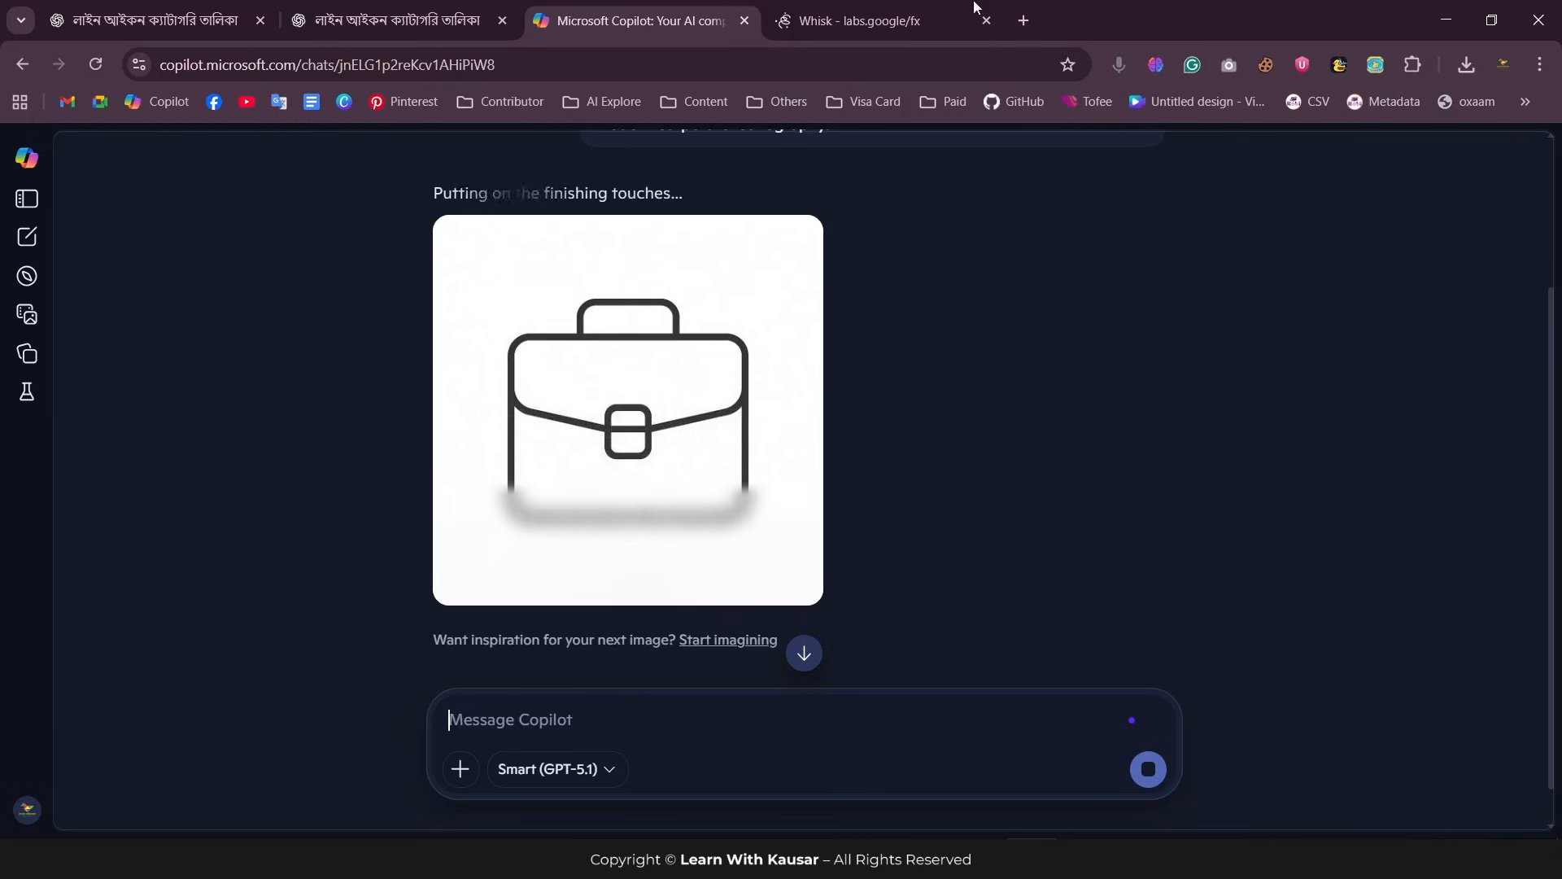
{"action": "key", "text": "ctrl+Tab"}
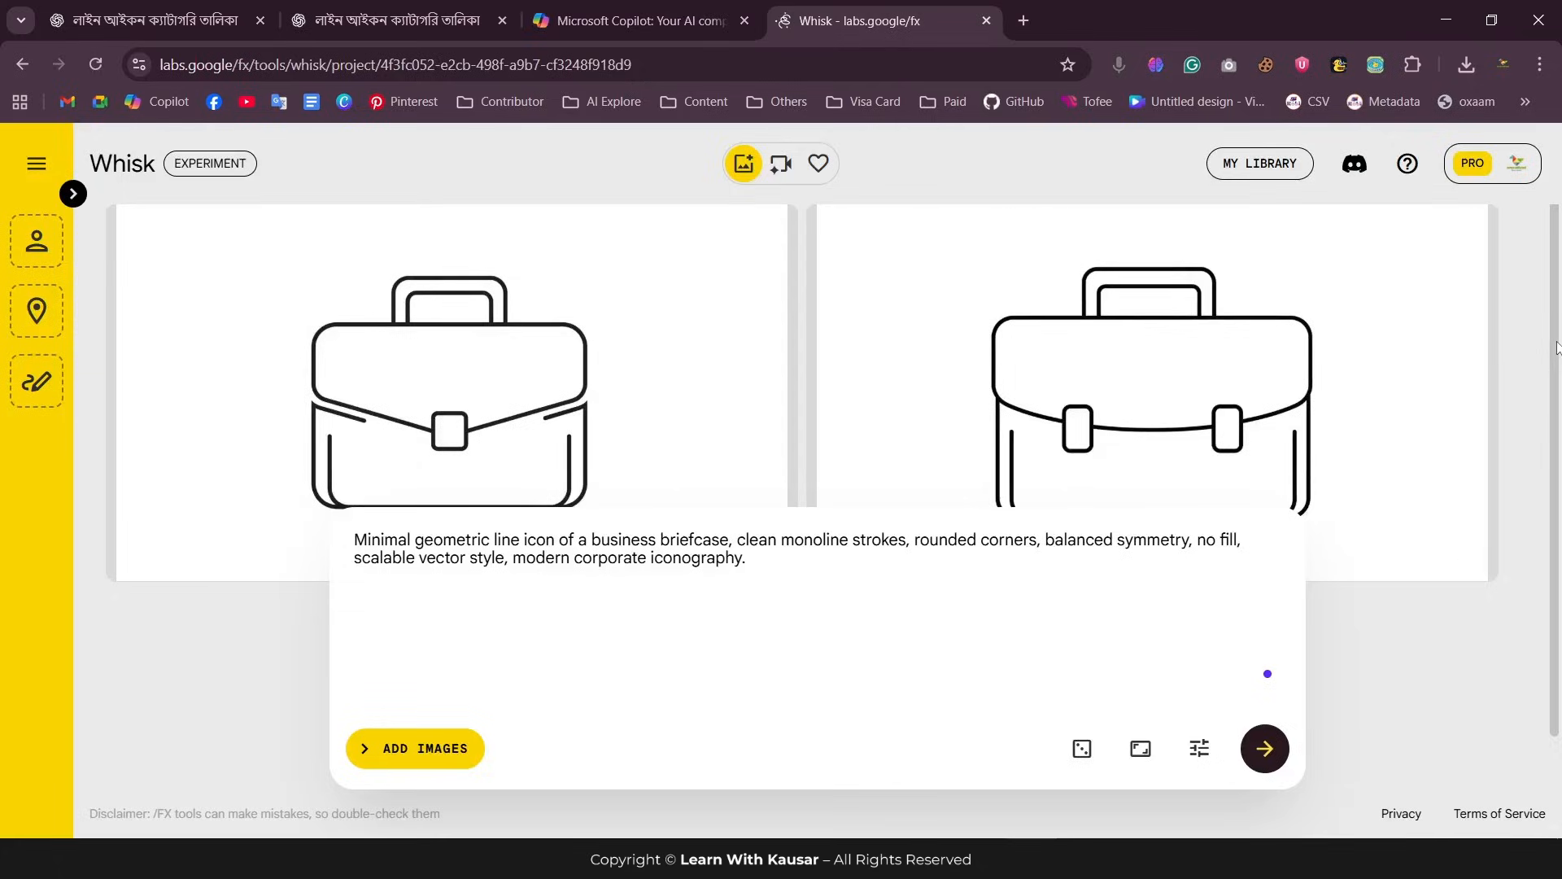
{"action": "mouse_move", "coordinate": [1500, 349]}
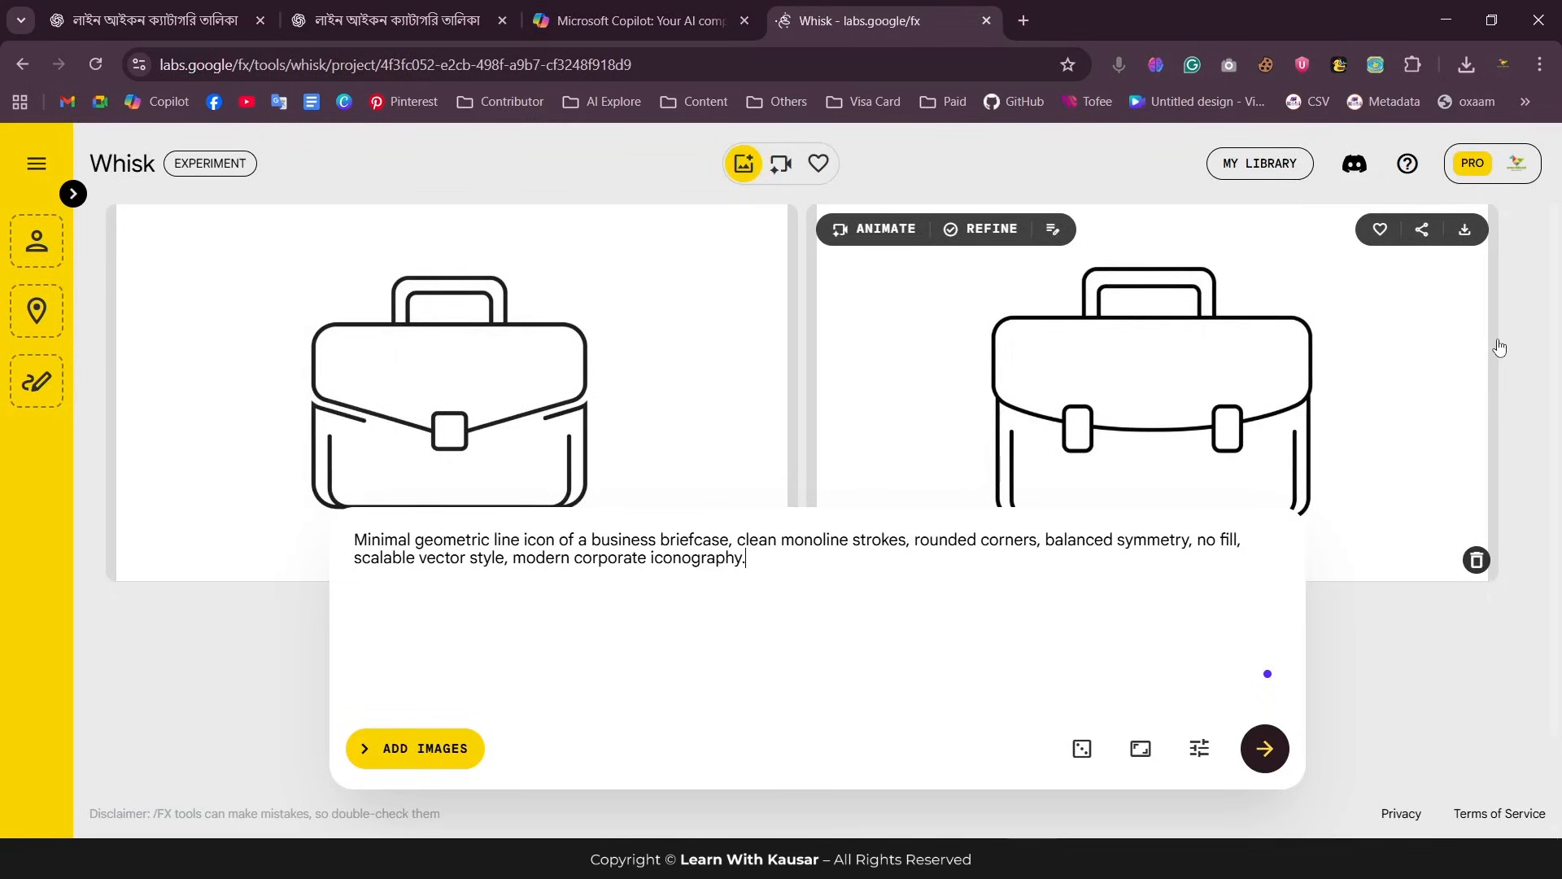
{"action": "scroll", "coordinate": [1500, 349], "scroll_direction": "down", "scroll_amount": 1}
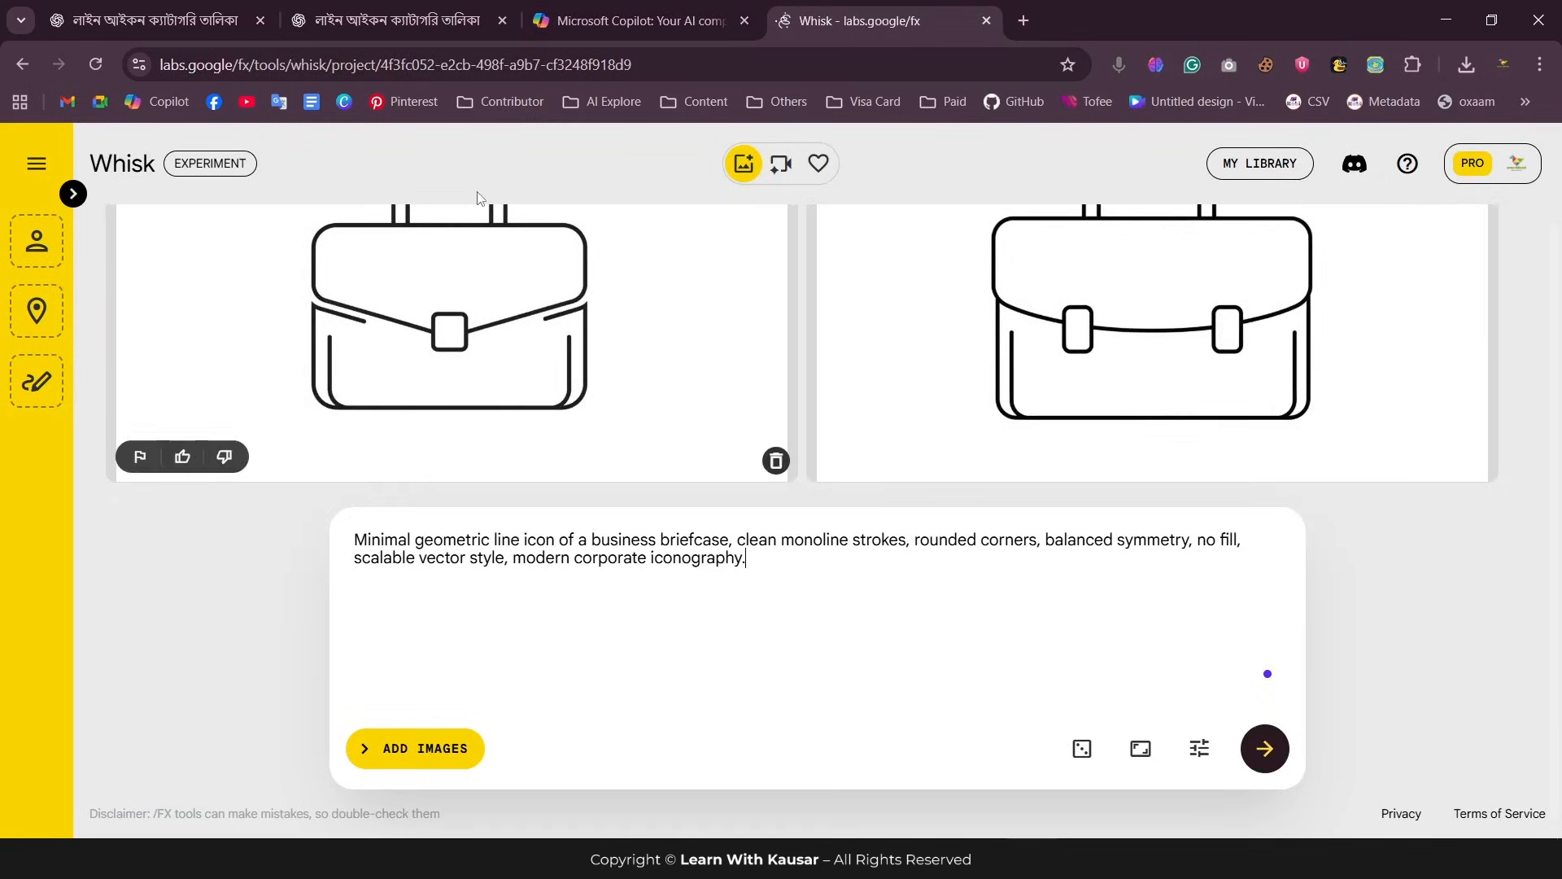
{"action": "left_click", "coordinate": [666, 18]}
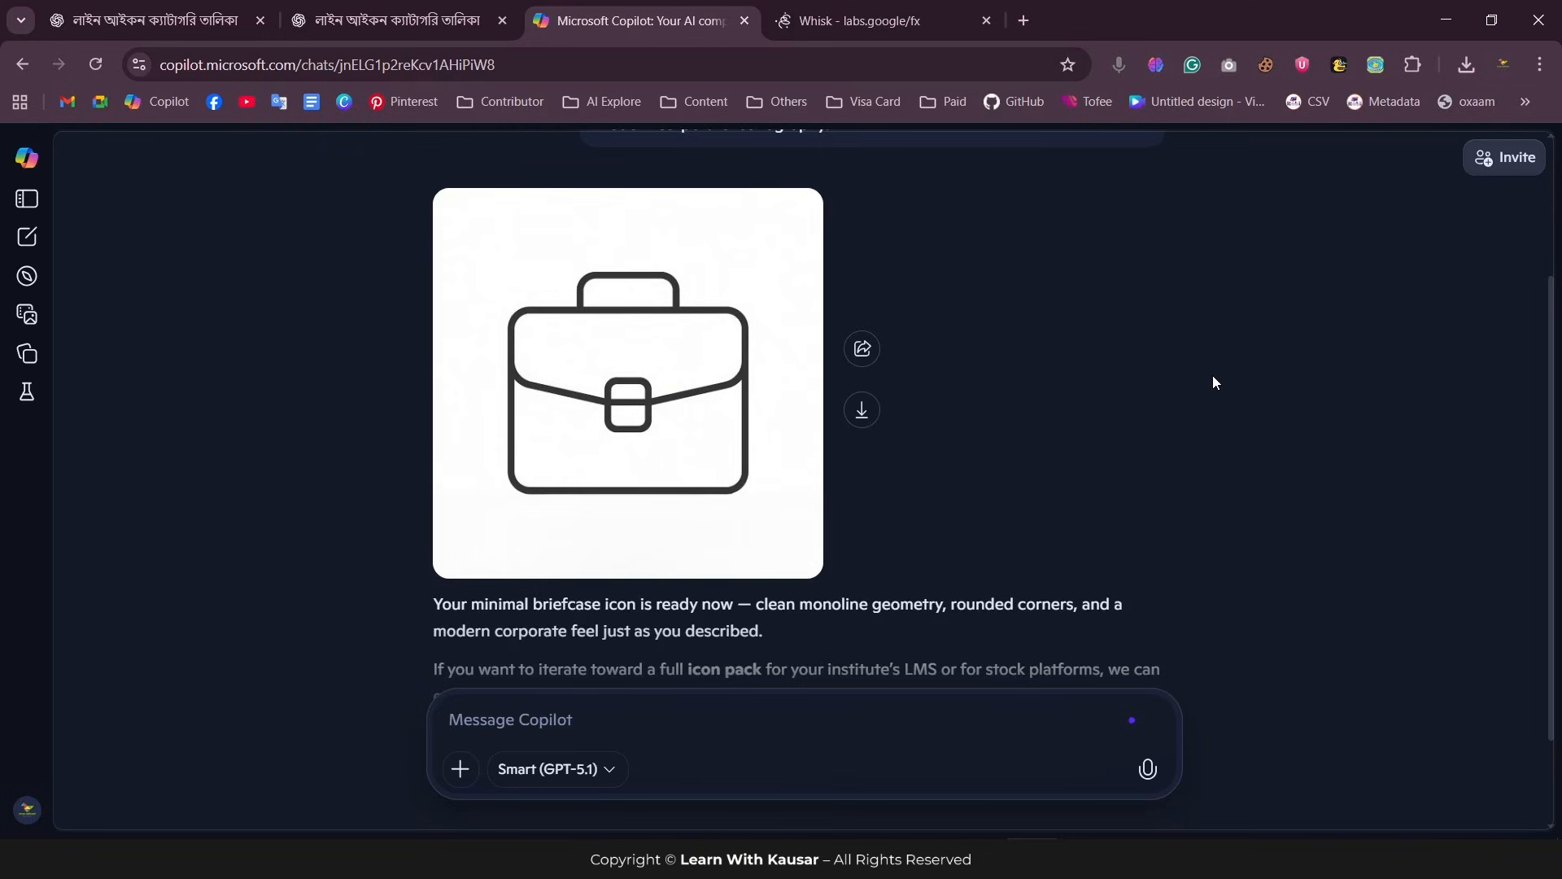
{"action": "left_click", "coordinate": [895, 22]}
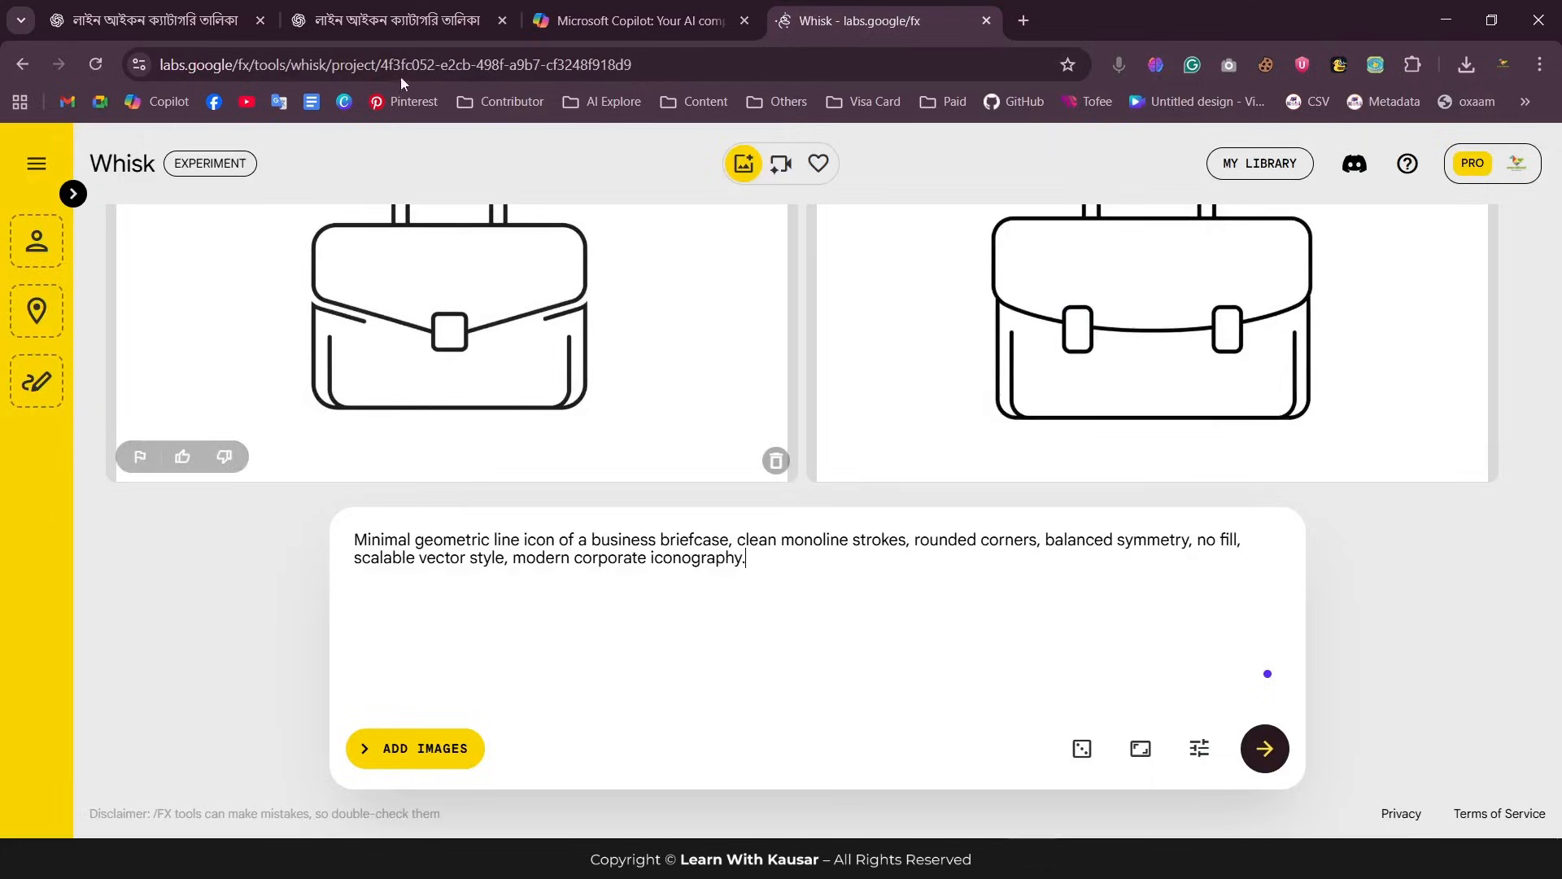
- Copy the Calculator prompt from the ChatGPT chat and generate images from it in Whisk, replacing the briefcase prompt
{"action": "left_click", "coordinate": [391, 21]}
{"action": "scroll", "coordinate": [589, 424], "scroll_direction": "down", "scroll_amount": 3}
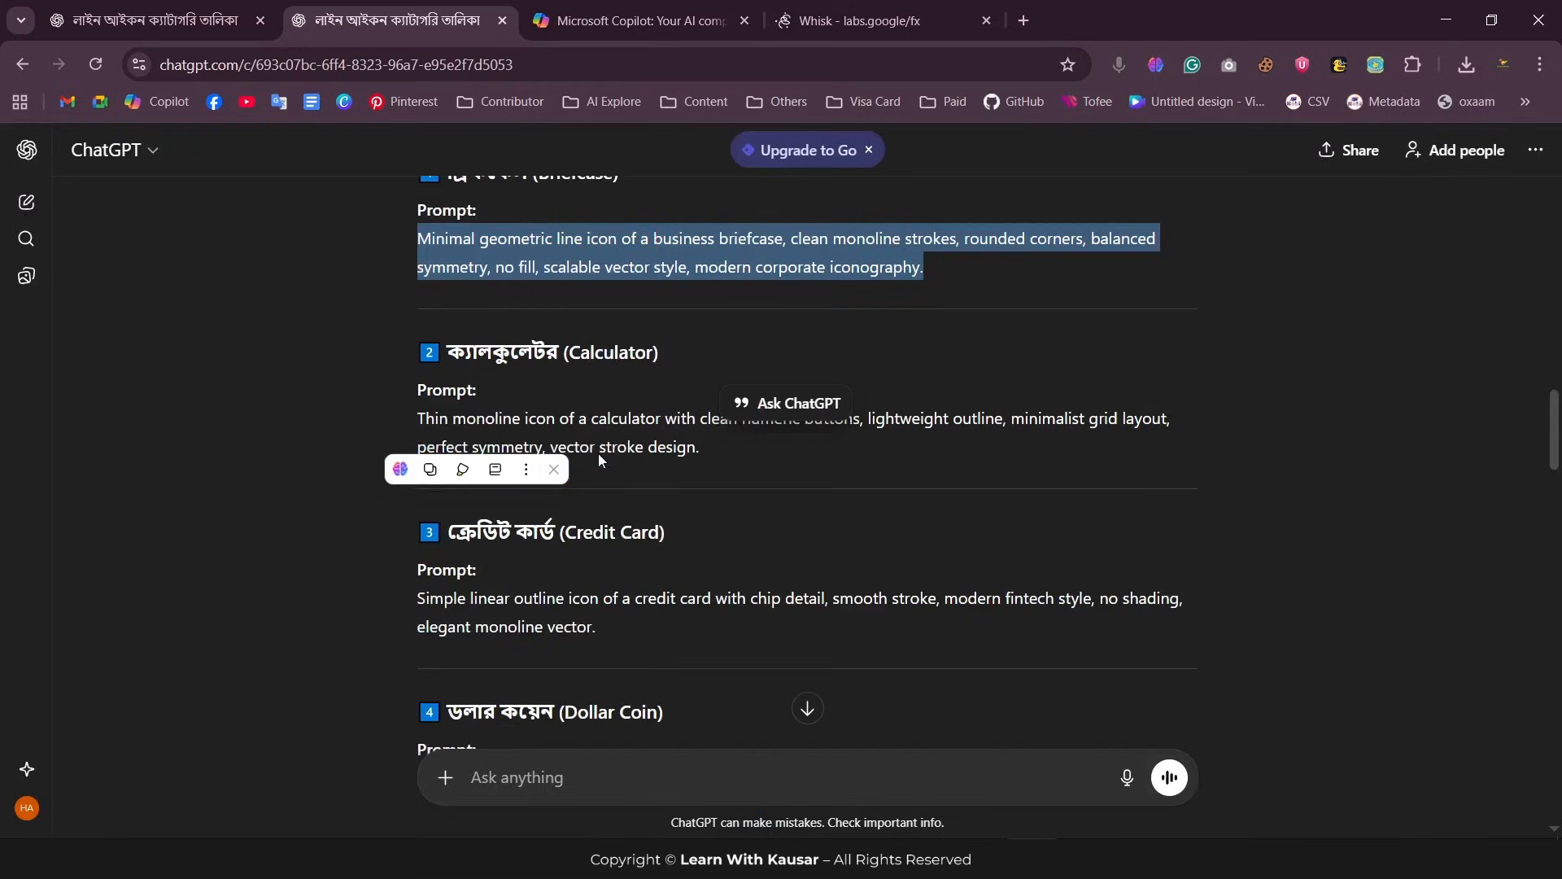
{"action": "triple_click", "coordinate": [608, 416]}
{"action": "key", "text": "ctrl+c"}
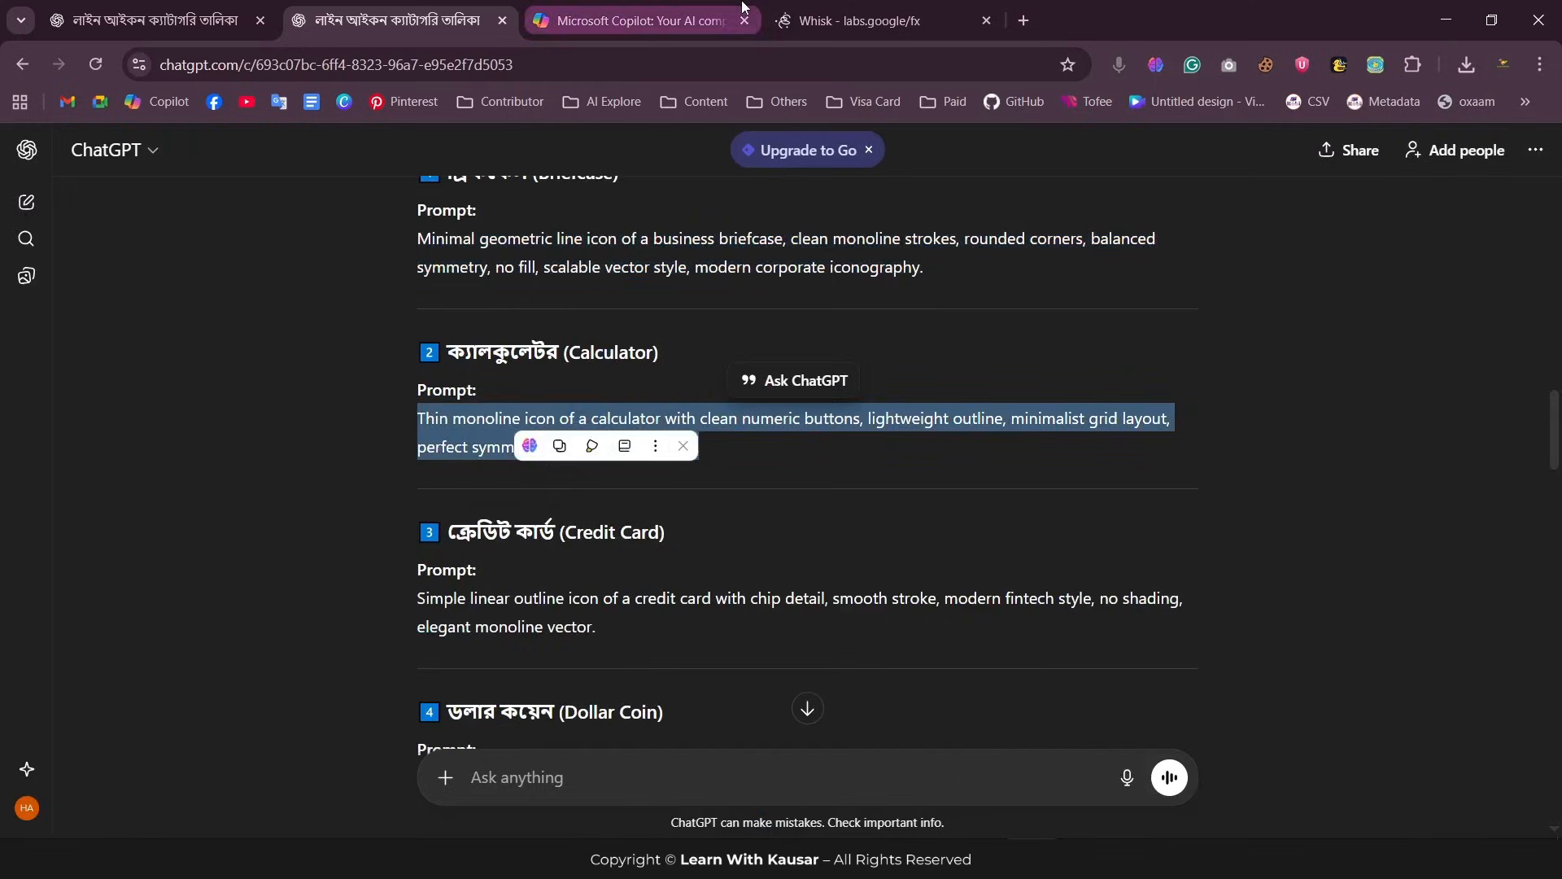
{"action": "left_click", "coordinate": [867, 20]}
{"action": "key", "text": "ctrl+a"}
{"action": "key", "text": "ctrl+v"}
{"action": "key", "text": "Return"}
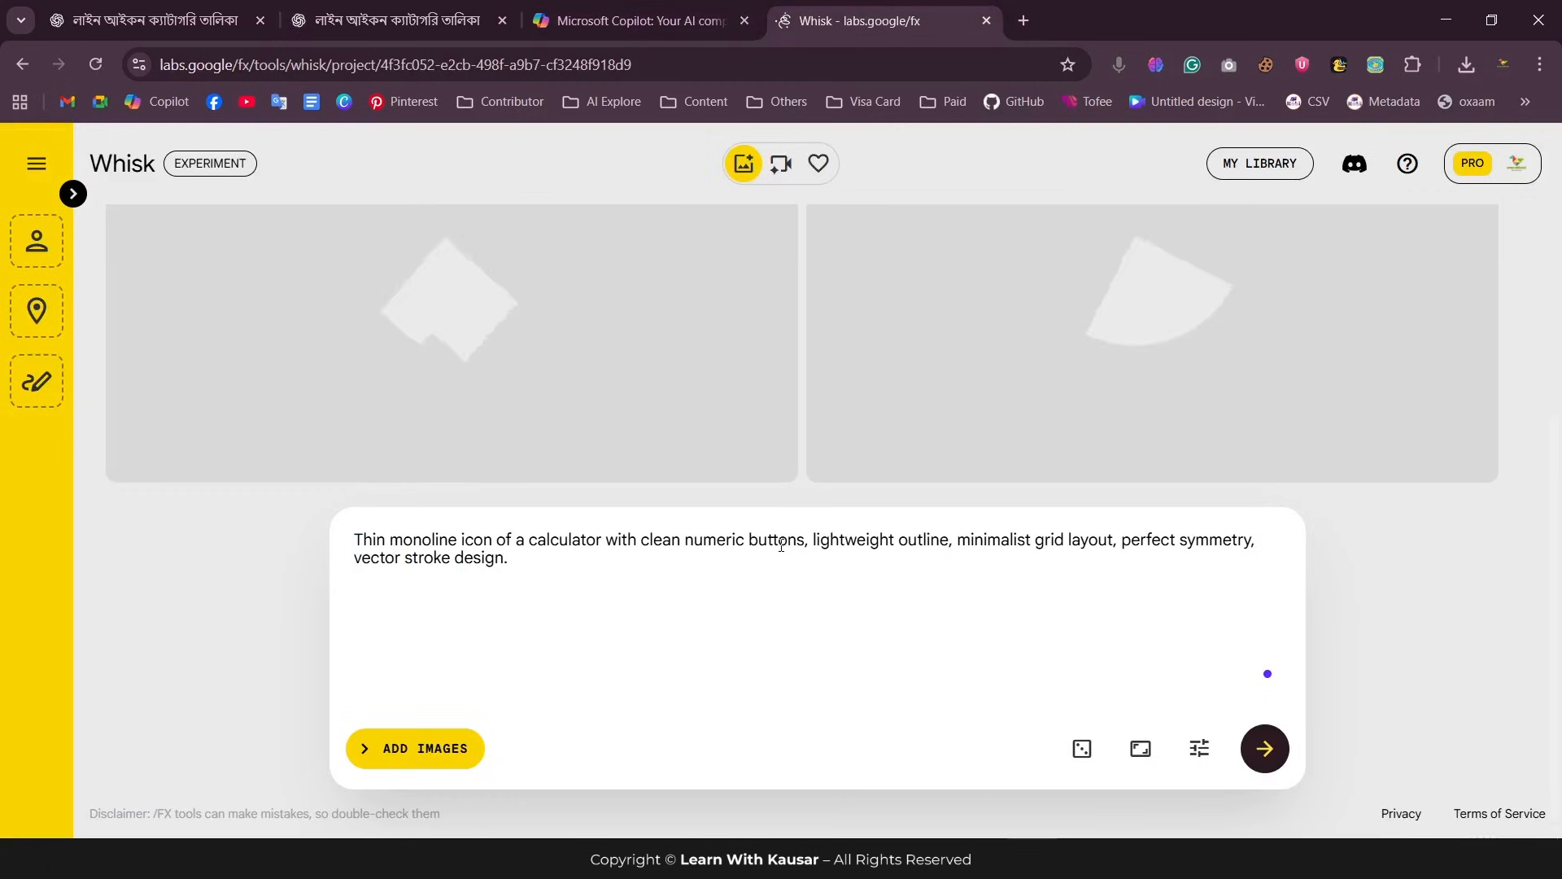
- Copy the Credit Card prompt from the ChatGPT chat and generate images from it in Whisk
{"action": "left_click", "coordinate": [411, 8]}
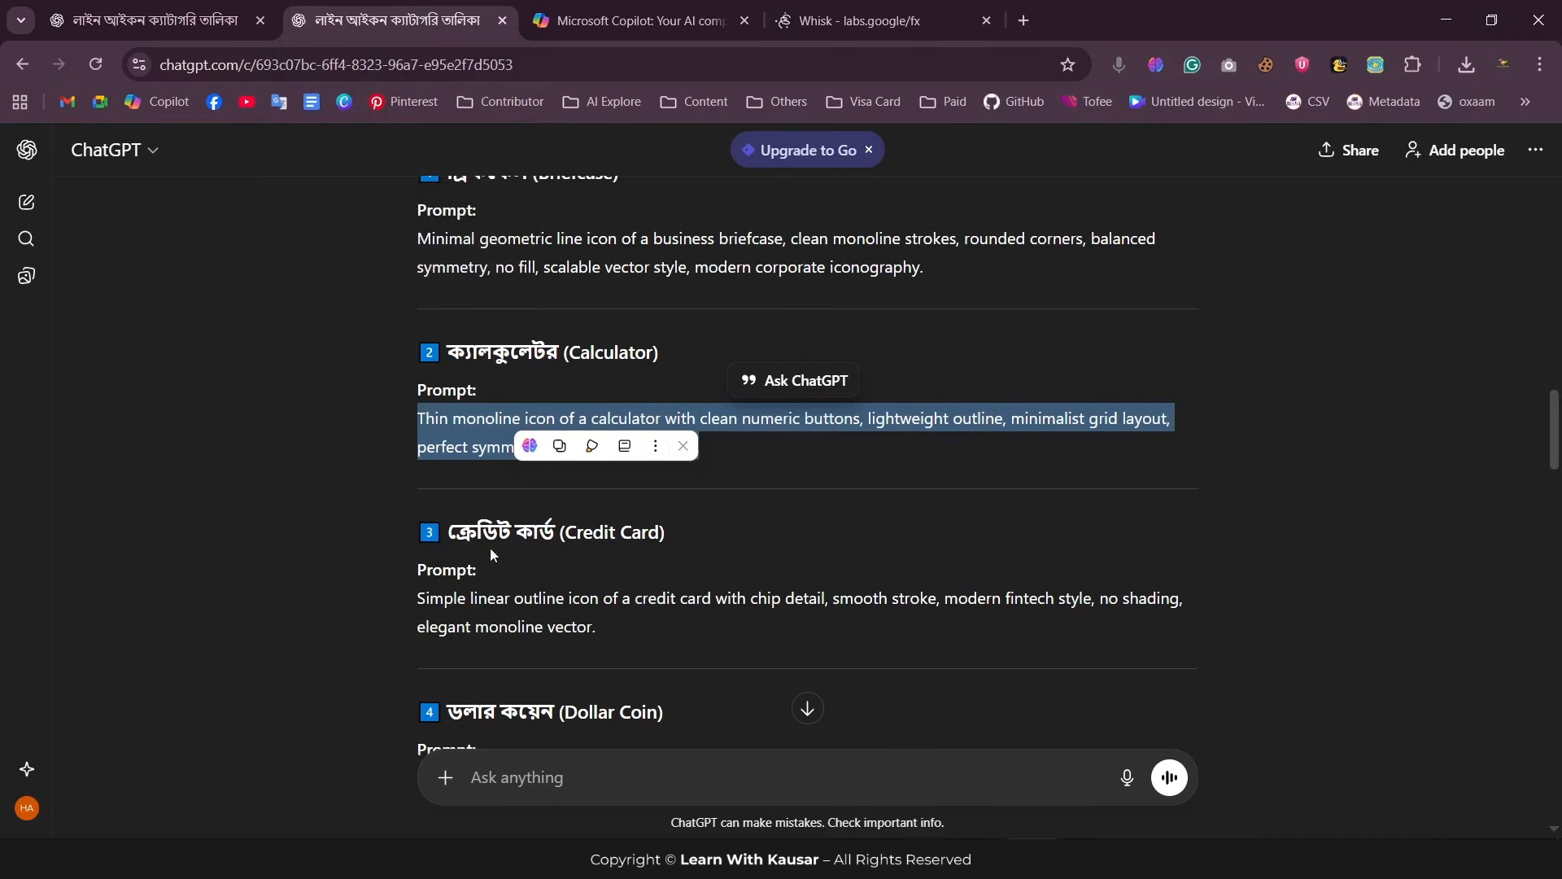
{"action": "scroll", "coordinate": [490, 548], "scroll_direction": "down", "scroll_amount": 1}
{"action": "double_click", "coordinate": [439, 520]}
{"action": "triple_click", "coordinate": [439, 514]}
{"action": "key", "text": "ctrl+c"}
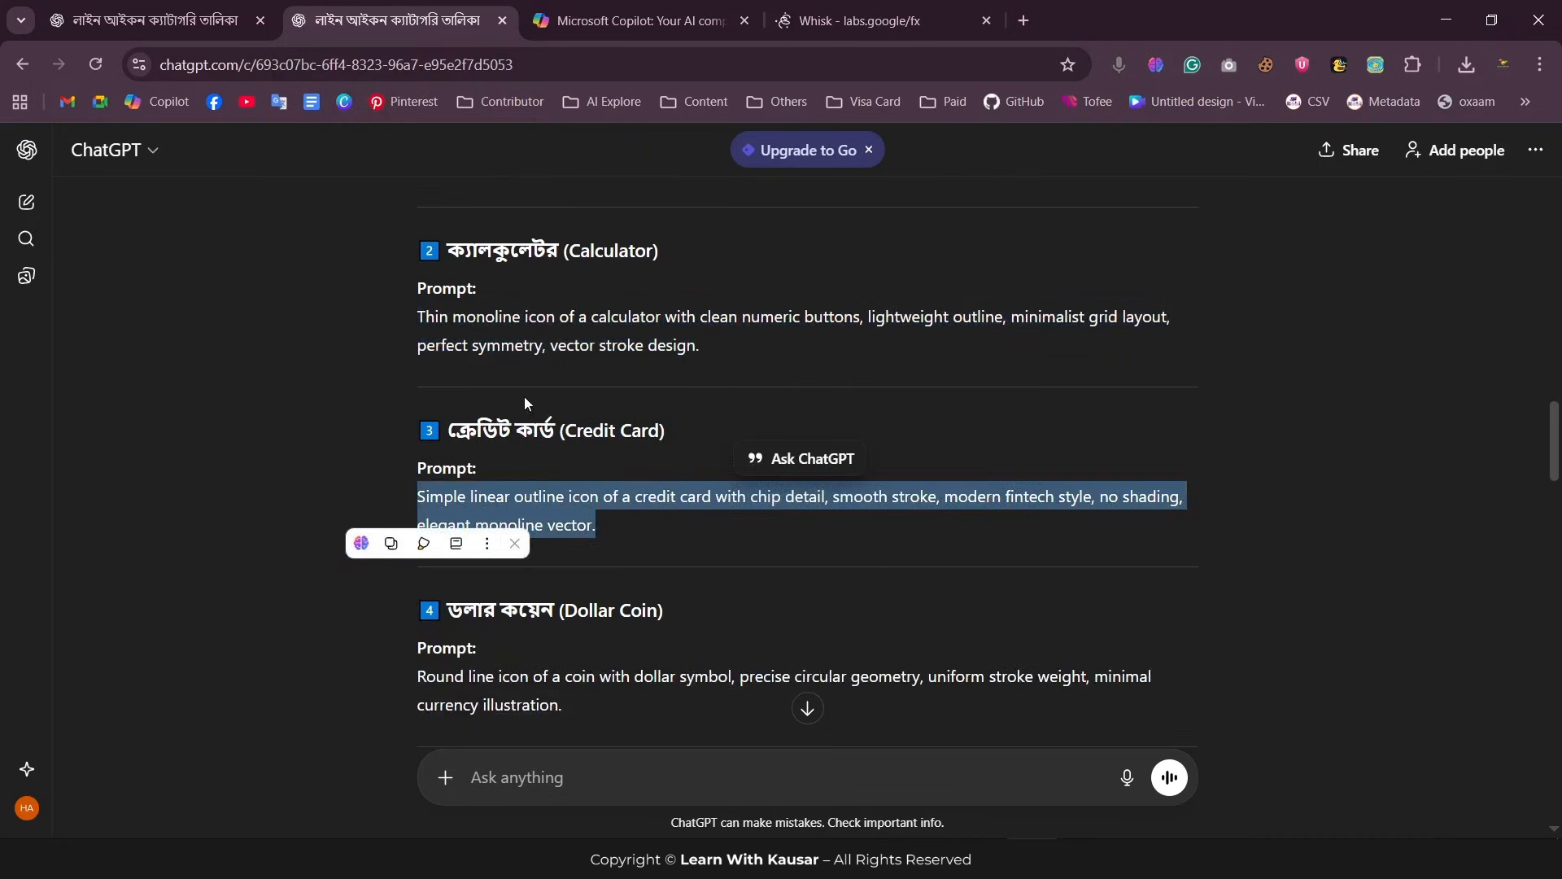
{"action": "left_click", "coordinate": [873, 10]}
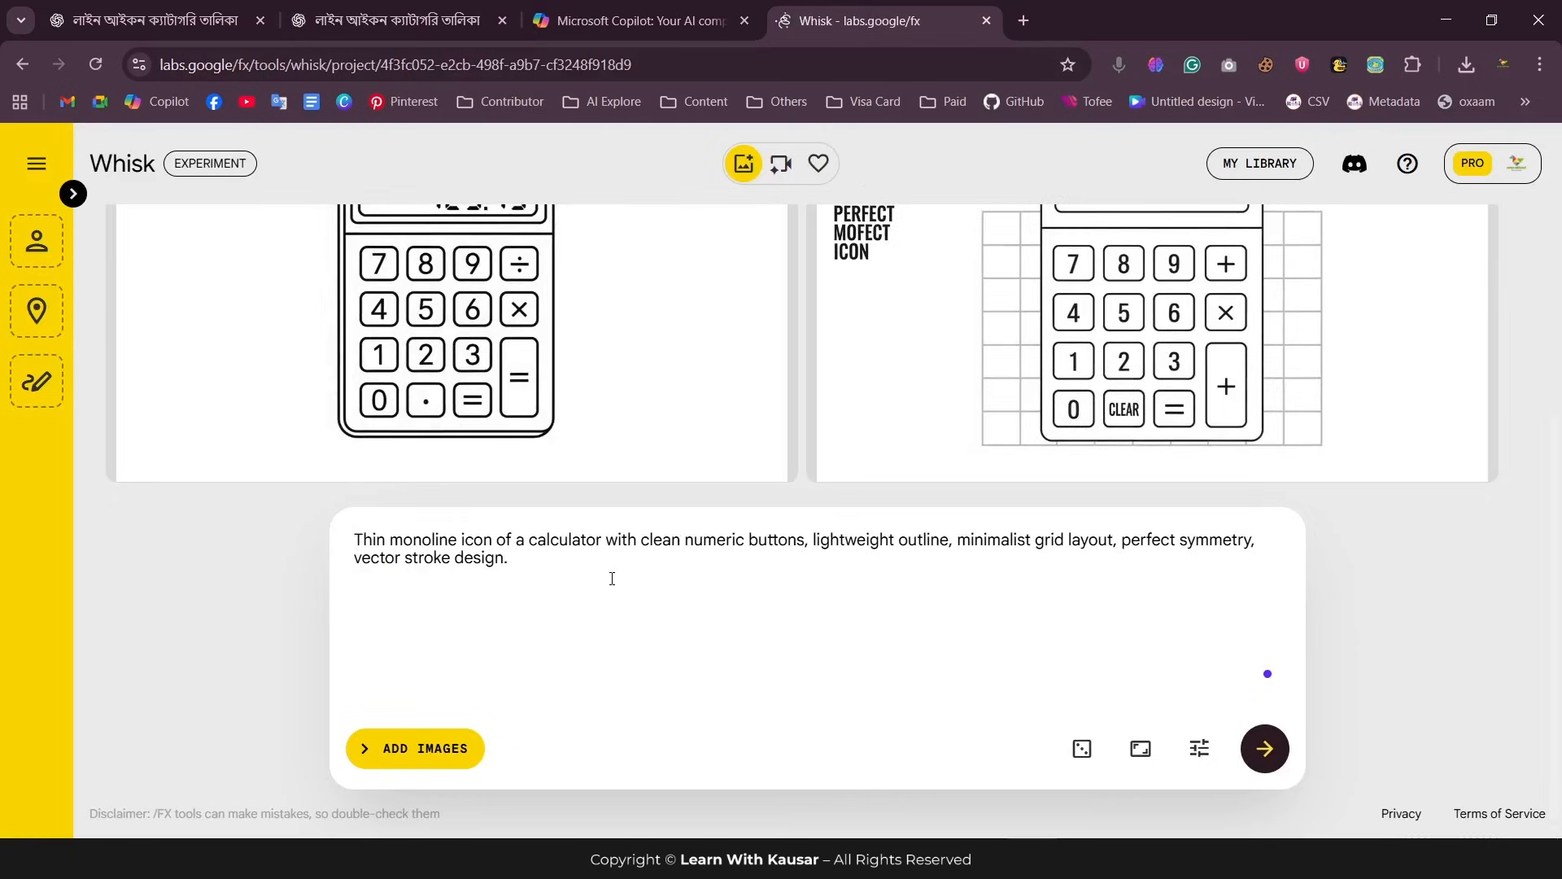
{"action": "triple_click", "coordinate": [613, 574]}
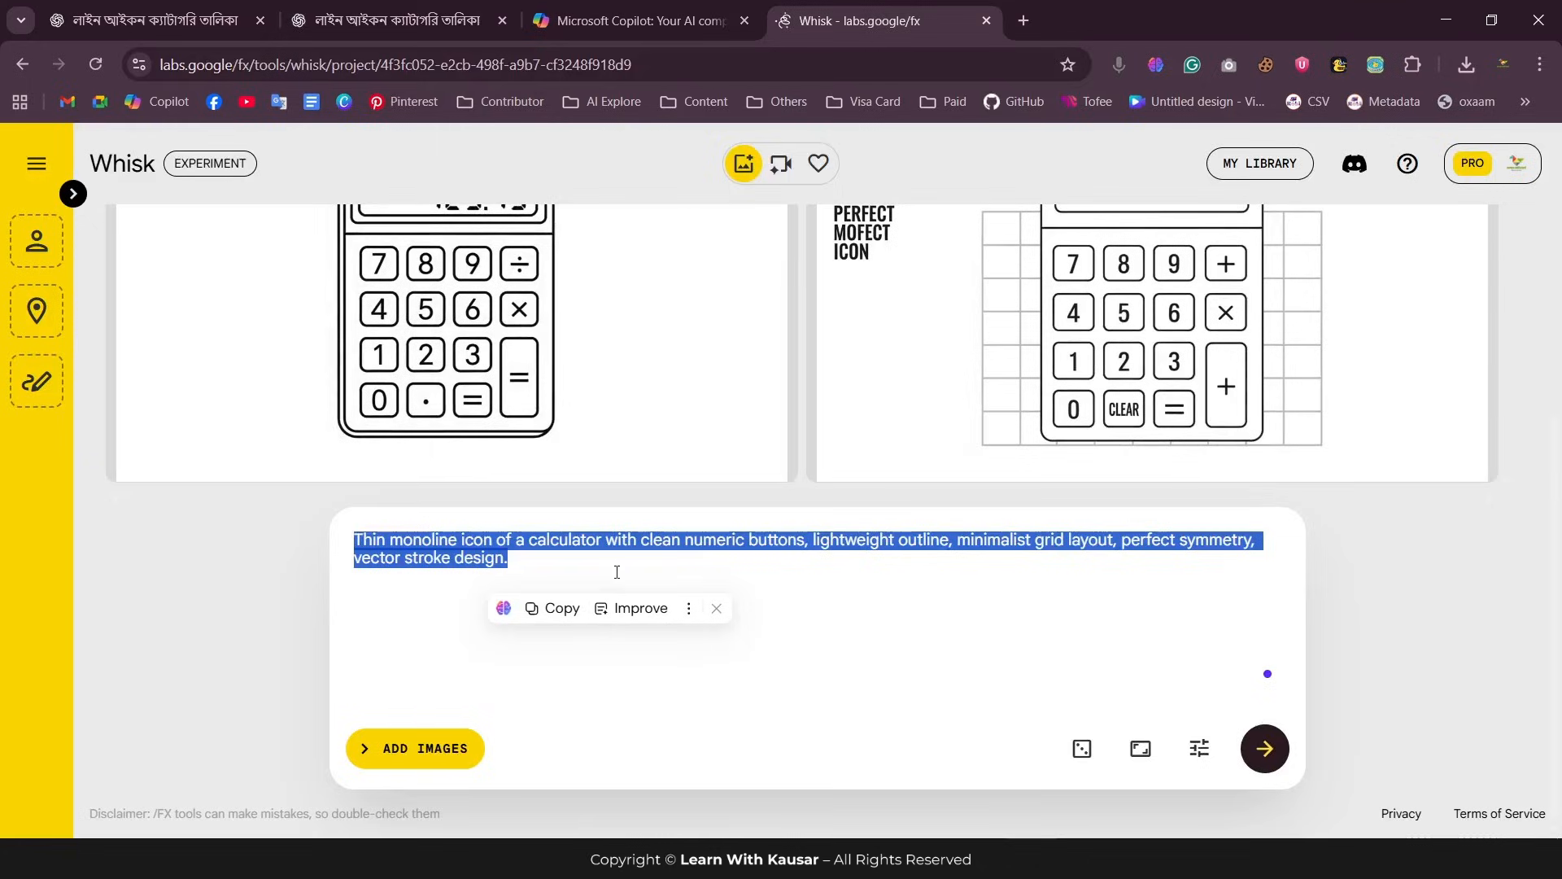
{"action": "key", "text": "ctrl+v"}
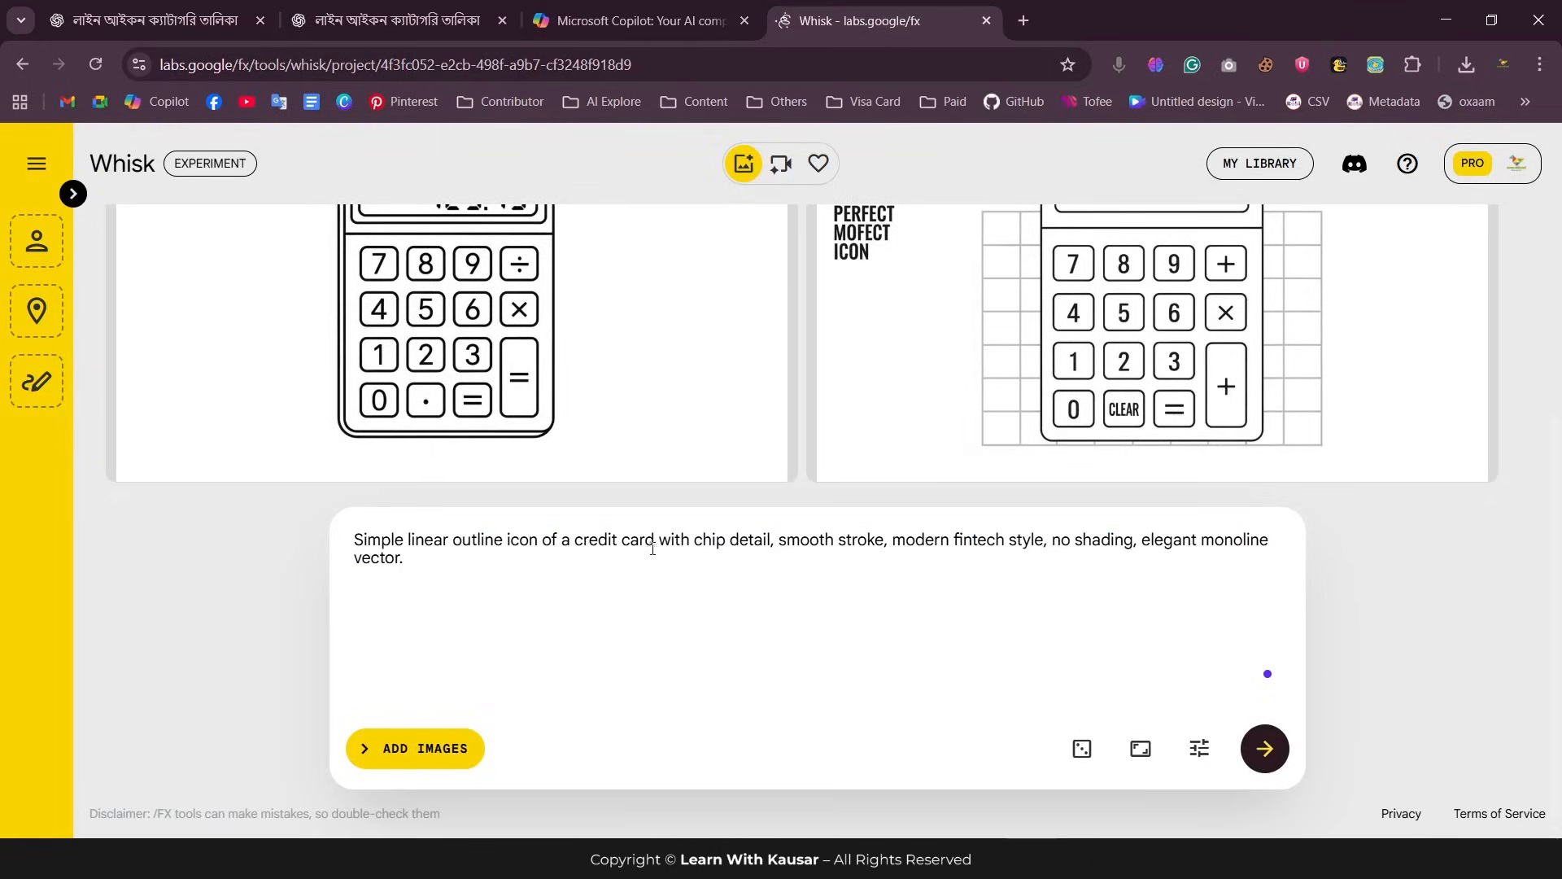
{"action": "key", "text": "Return"}
- Generate Whisk images from ChatGPT's Dollar Coin, Dollar Bill, Wallet, Bank Building and ATM Machine prompts, one prompt at a time
{"action": "left_click", "coordinate": [418, 8]}
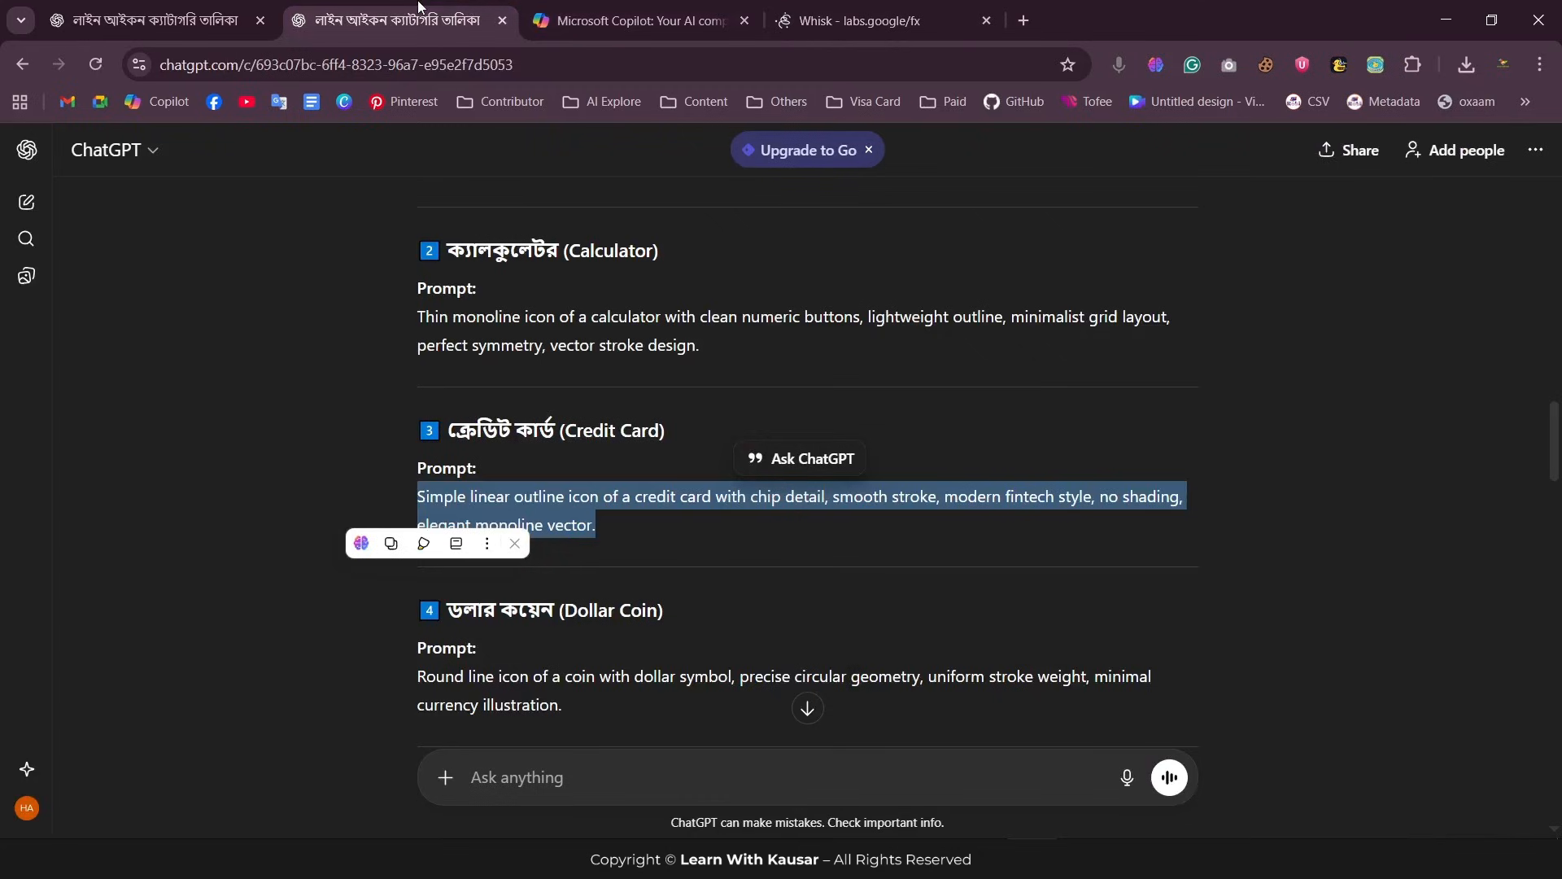
{"action": "left_click", "coordinate": [827, 27]}
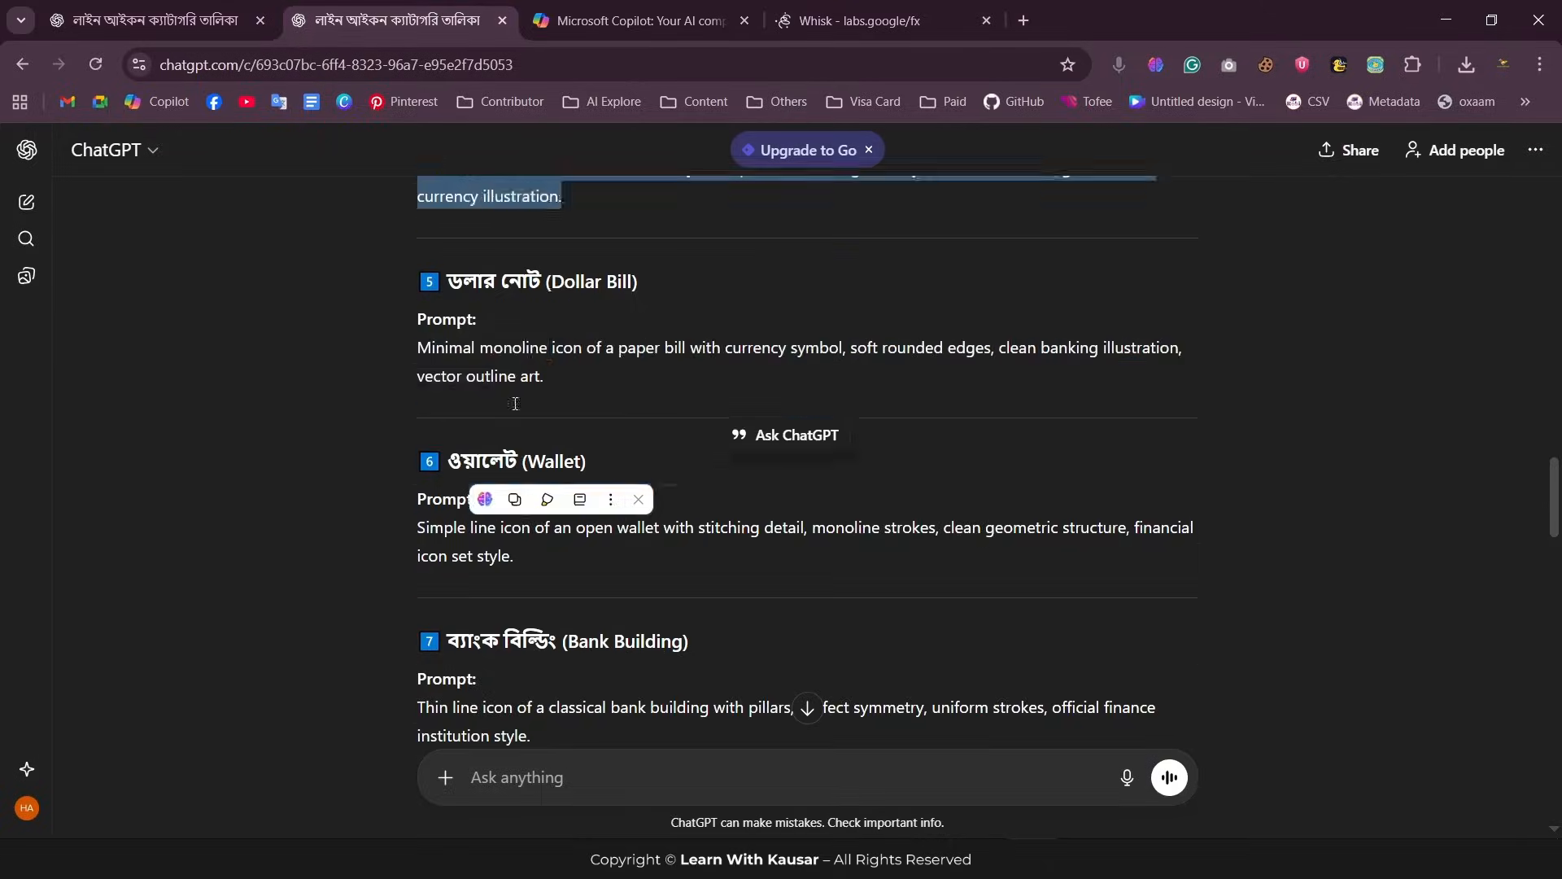
{"action": "left_click_drag", "start_coordinate": [516, 403], "coordinate": [417, 346]}
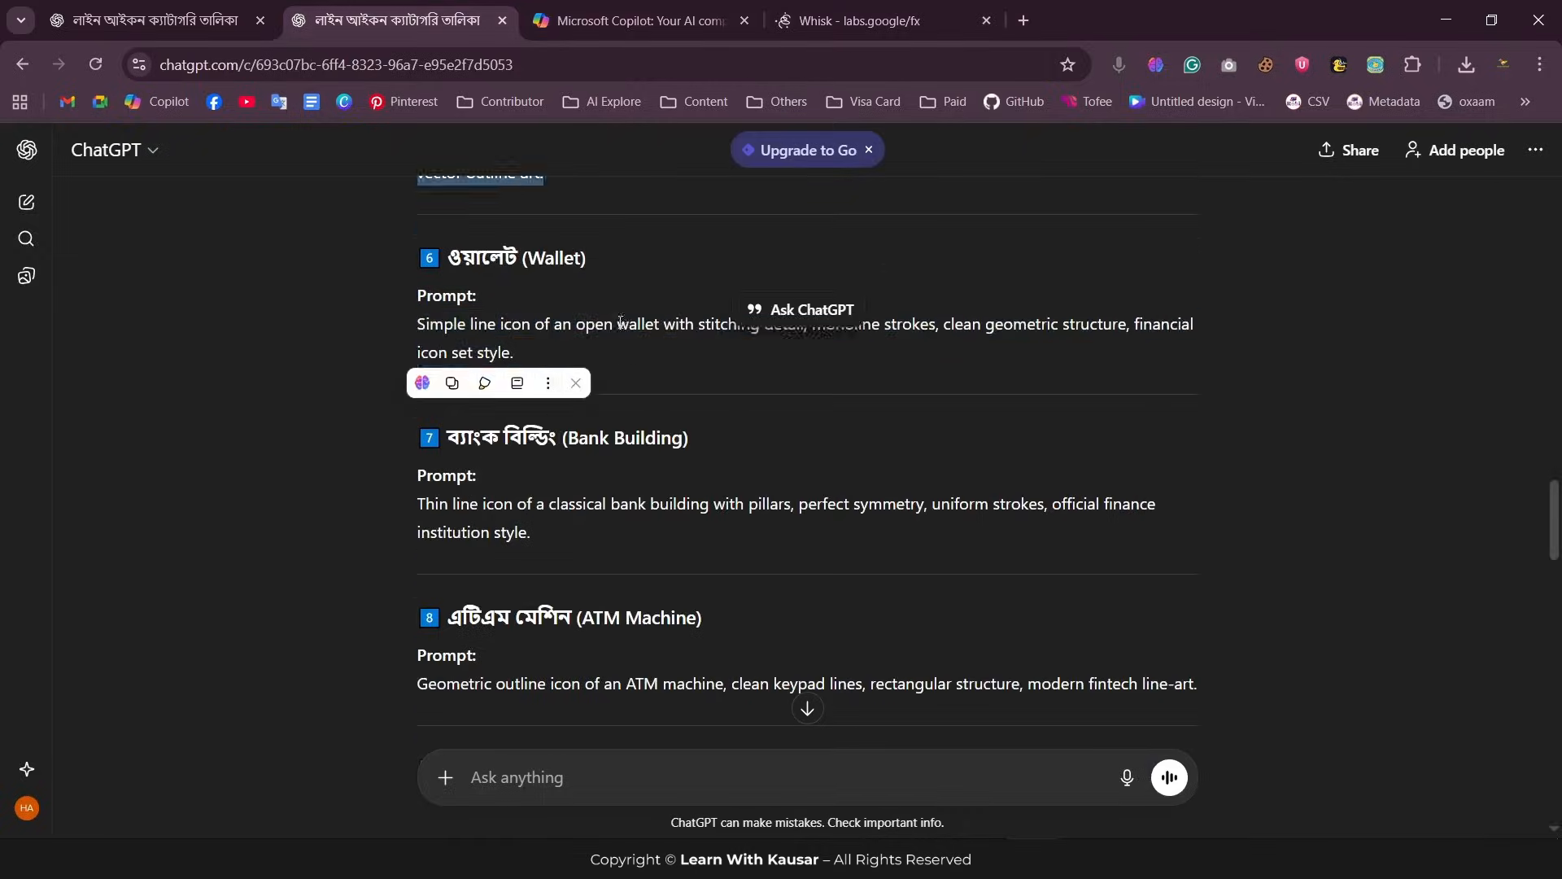
{"action": "left_click_drag", "start_coordinate": [418, 324], "coordinate": [515, 354]}
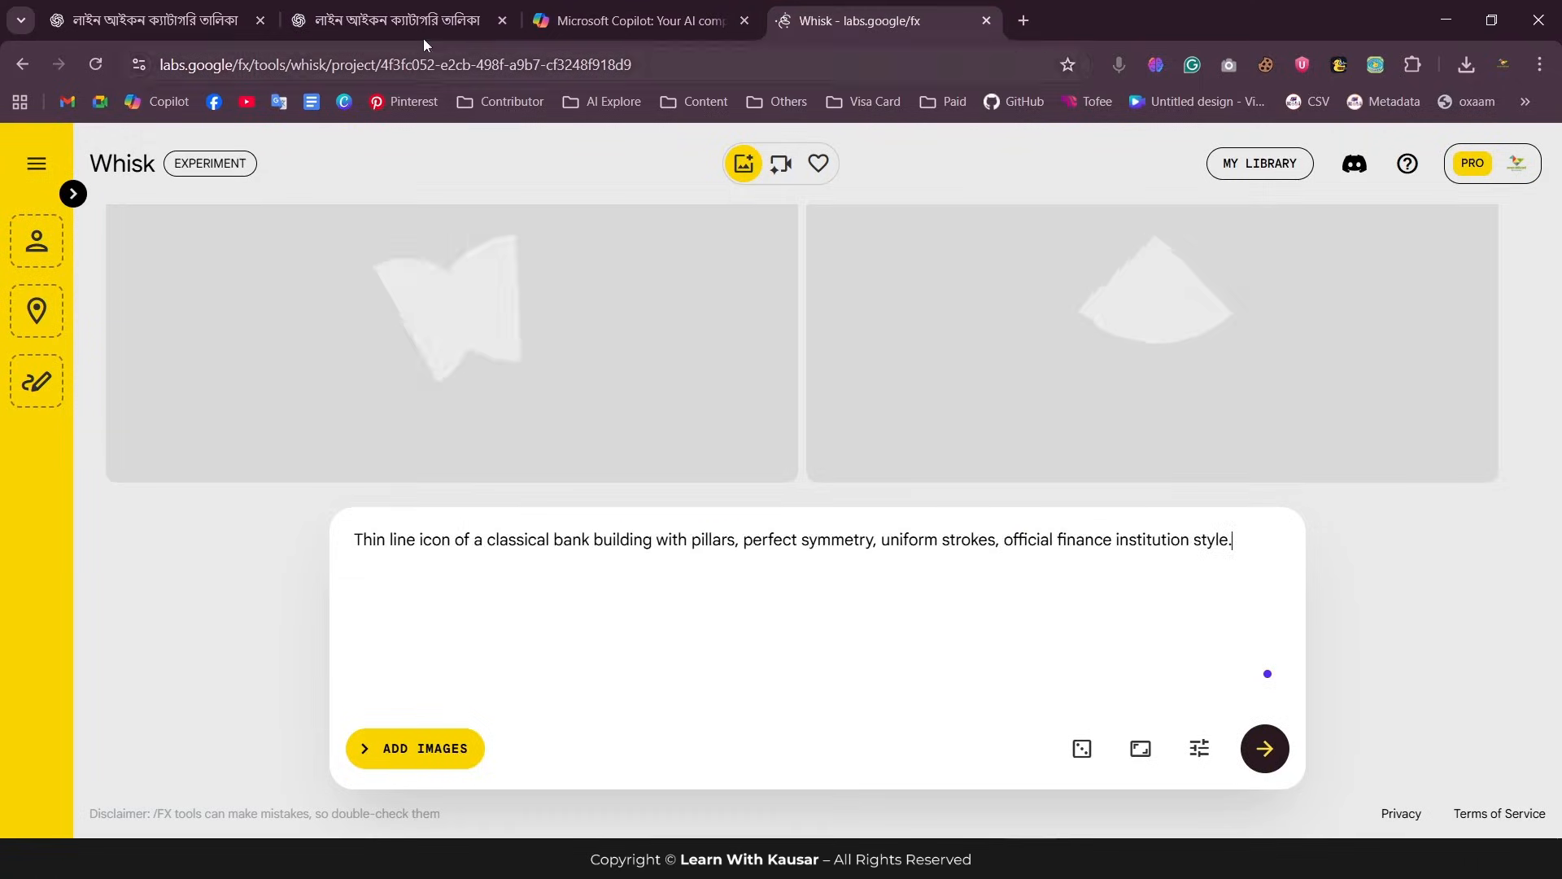
{"action": "key", "text": "ctrl+a"}
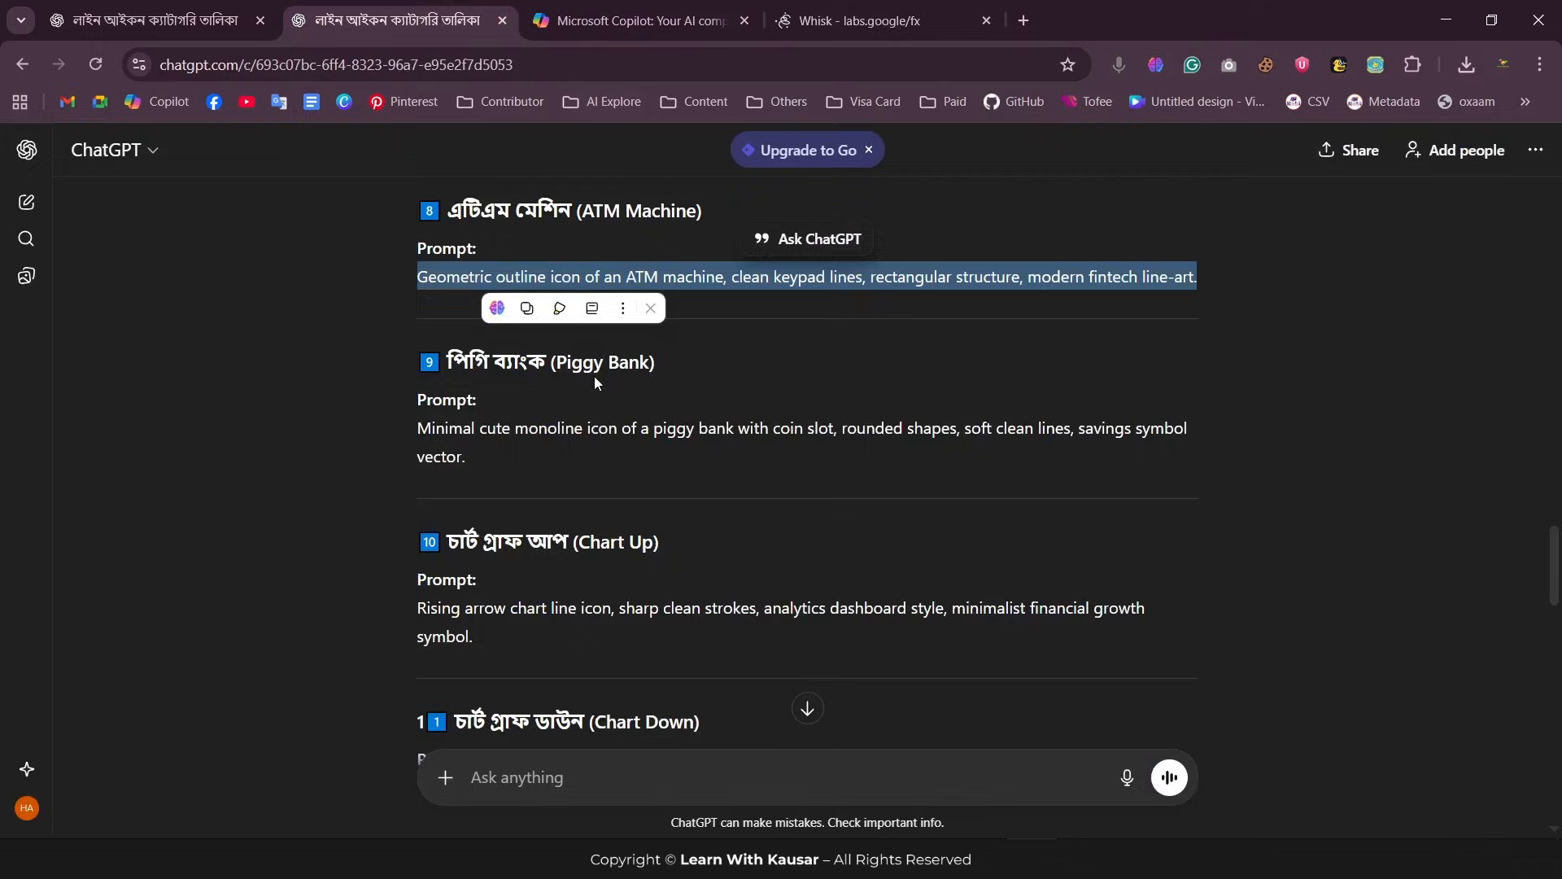
- Copy the Piggy Bank prompt from the ChatGPT chat and generate images from it in Whisk
{"action": "triple_click", "coordinate": [588, 427]}
{"action": "key", "text": "ctrl+c"}
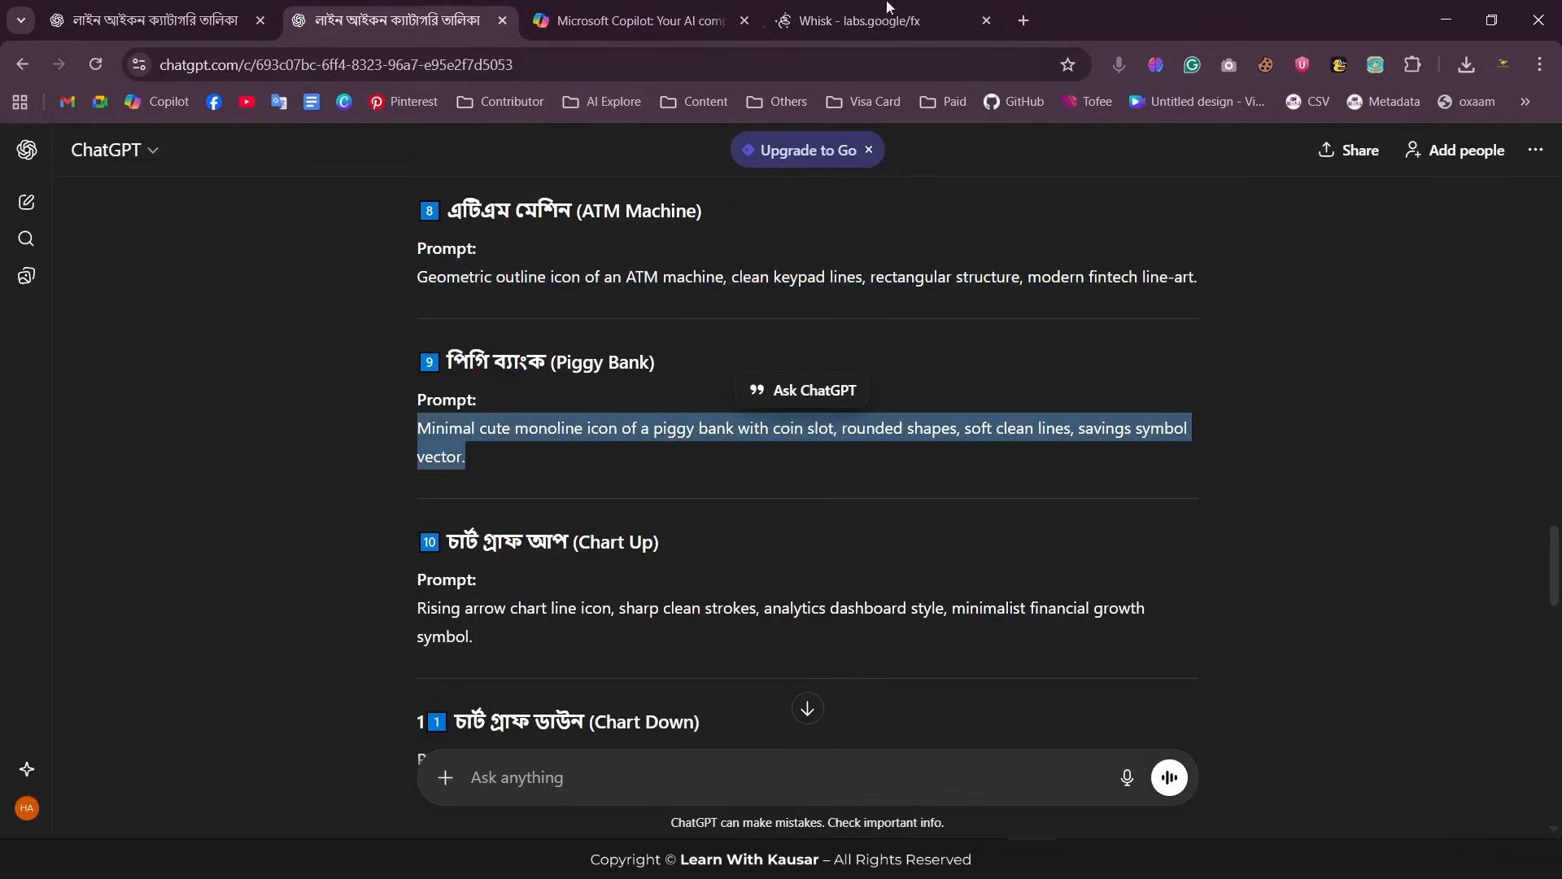
{"action": "left_click", "coordinate": [885, 18]}
{"action": "triple_click", "coordinate": [682, 541]}
{"action": "key", "text": "ctrl+v"}
{"action": "key", "text": "Return"}
{"action": "scroll", "coordinate": [918, 446], "scroll_direction": "up", "scroll_amount": 4}
- Copy the Chart Up prompt from the ChatGPT chat and generate rising-arrow chart images from it in Whisk
{"action": "left_click", "coordinate": [399, 20]}
{"action": "scroll", "coordinate": [628, 499], "scroll_direction": "down", "scroll_amount": 2}
{"action": "triple_click", "coordinate": [664, 404]}
{"action": "key", "text": "ctrl+c"}
{"action": "left_click", "coordinate": [886, 18]}
{"action": "triple_click", "coordinate": [713, 541]}
{"action": "key", "text": "ctrl+v"}
- Look through the remaining icon prompts in the ChatGPT chat, from Chart Down onwards
{"action": "left_click", "coordinate": [399, 20]}
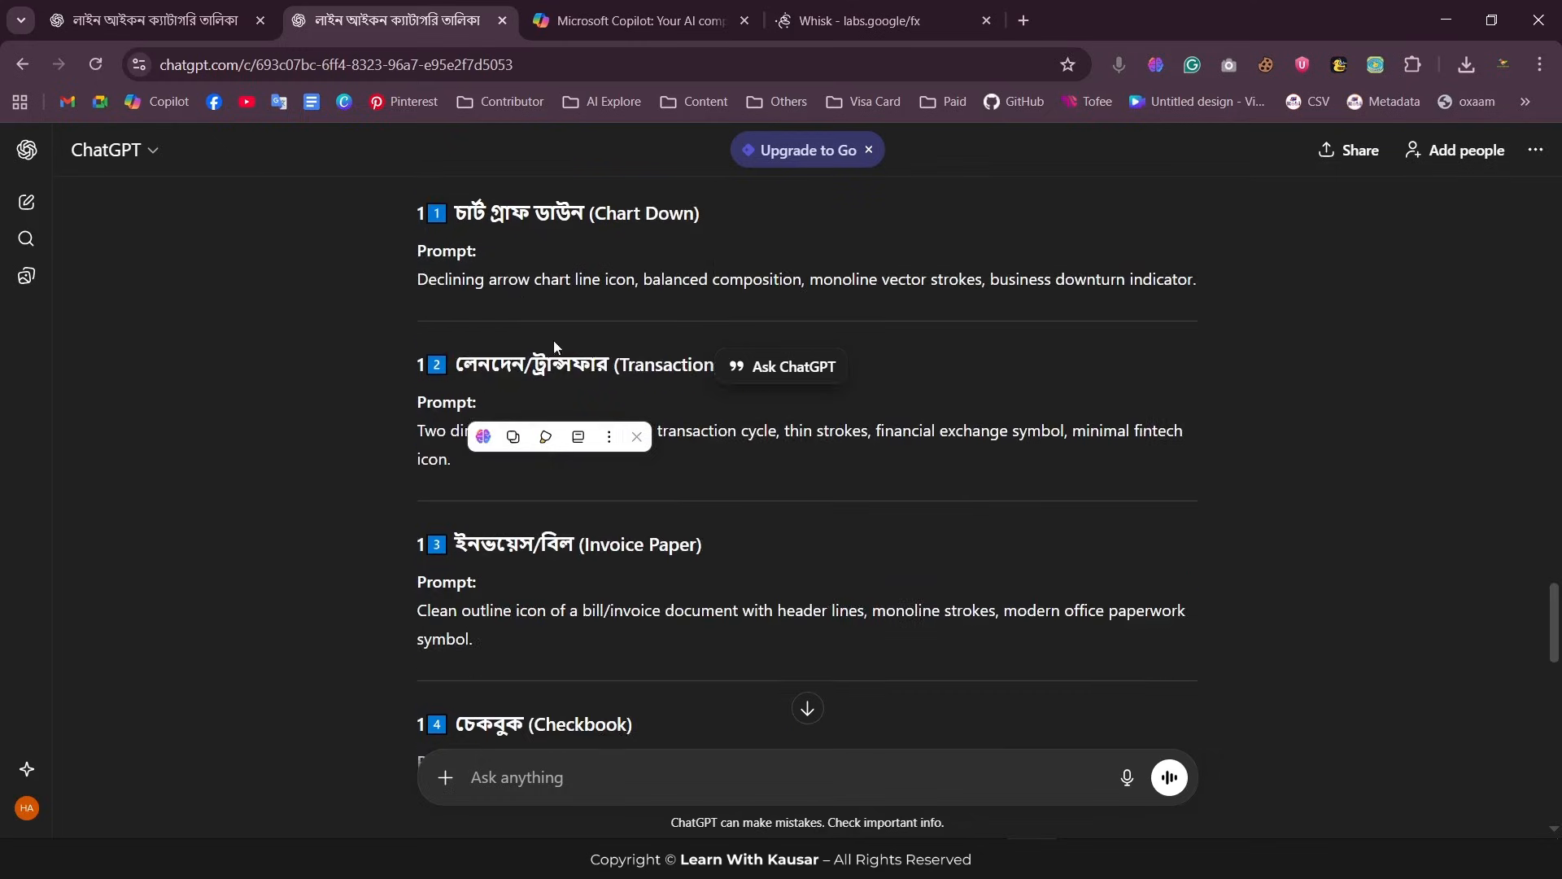
{"action": "scroll", "coordinate": [557, 329], "scroll_direction": "up", "scroll_amount": 2}
{"action": "scroll", "coordinate": [561, 321], "scroll_direction": "down", "scroll_amount": 8}
{"action": "scroll", "coordinate": [564, 319], "scroll_direction": "up", "scroll_amount": 5}
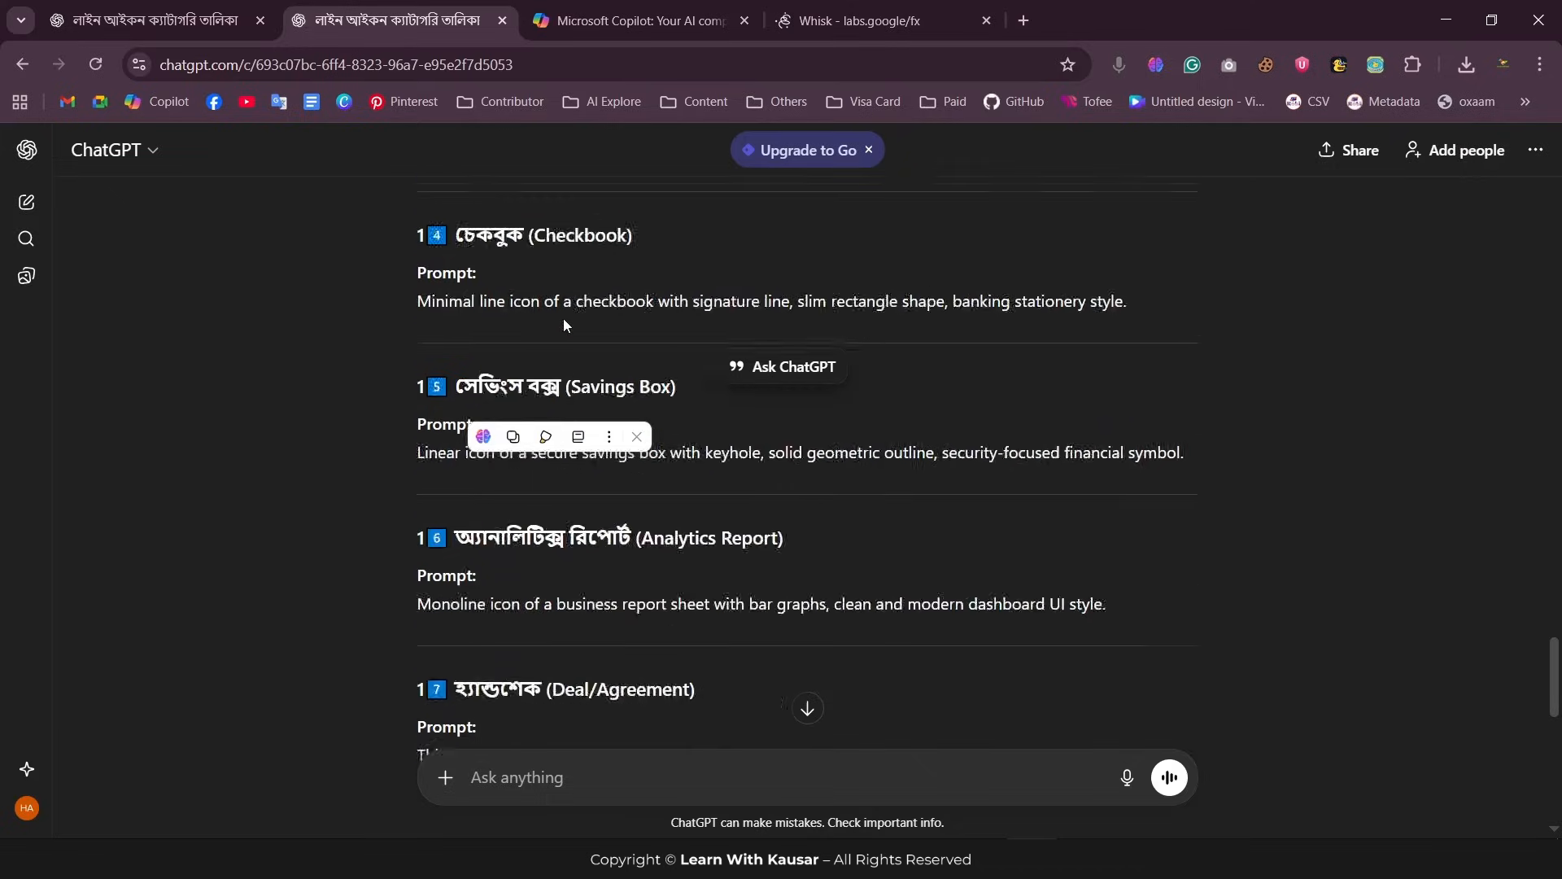
- Return to Whisk and download both bank building images and both wallet images
{"action": "left_click", "coordinate": [886, 18]}
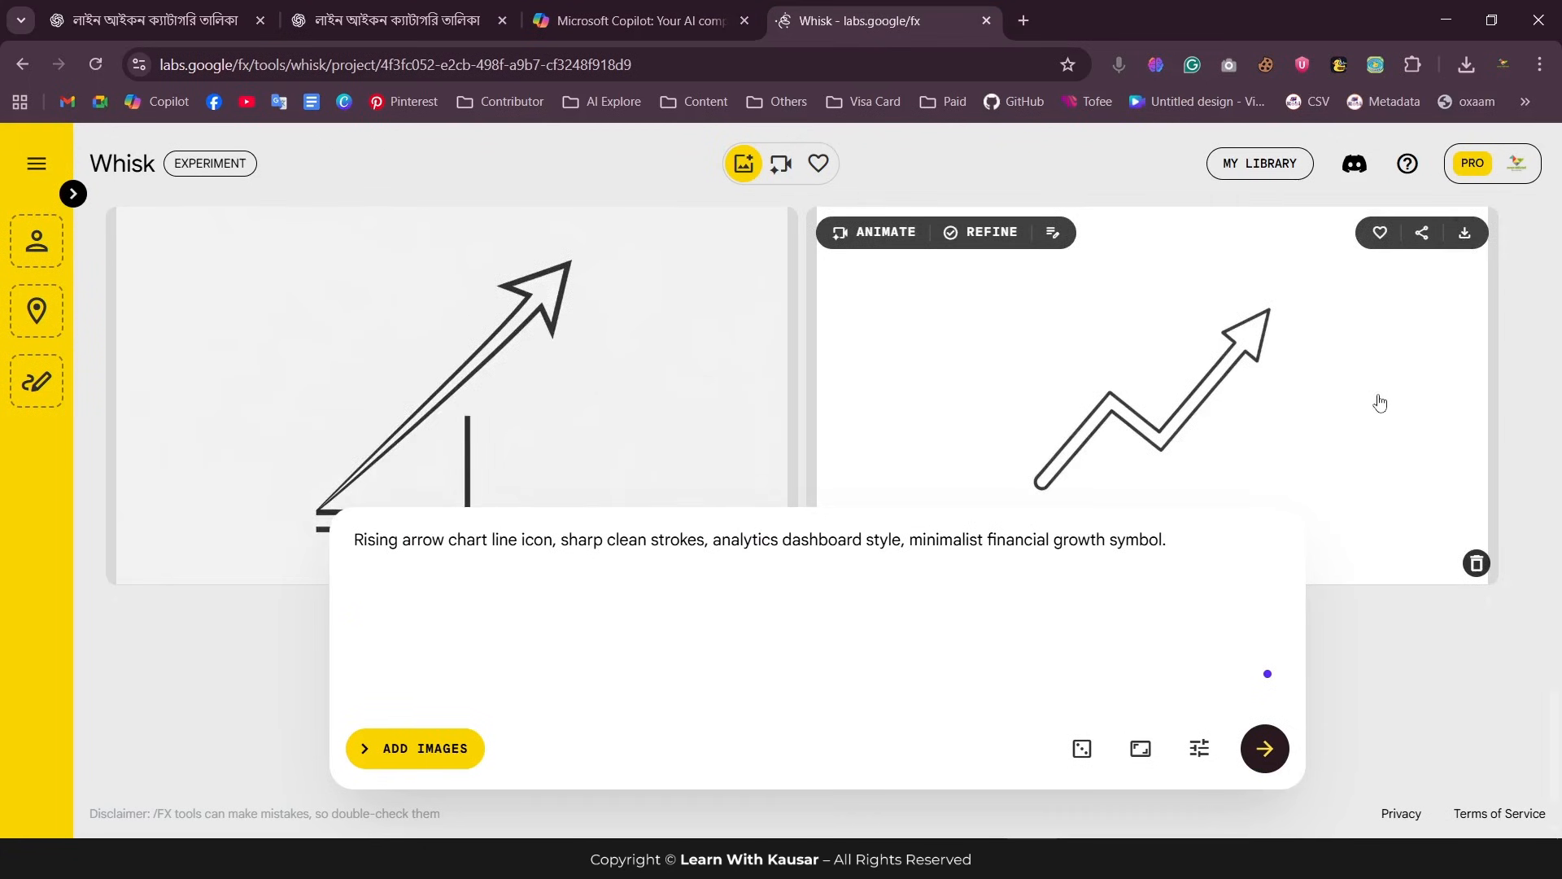
{"action": "scroll", "coordinate": [1375, 415], "scroll_direction": "up", "scroll_amount": 5}
{"action": "scroll", "coordinate": [1450, 281], "scroll_direction": "up", "scroll_amount": 10}
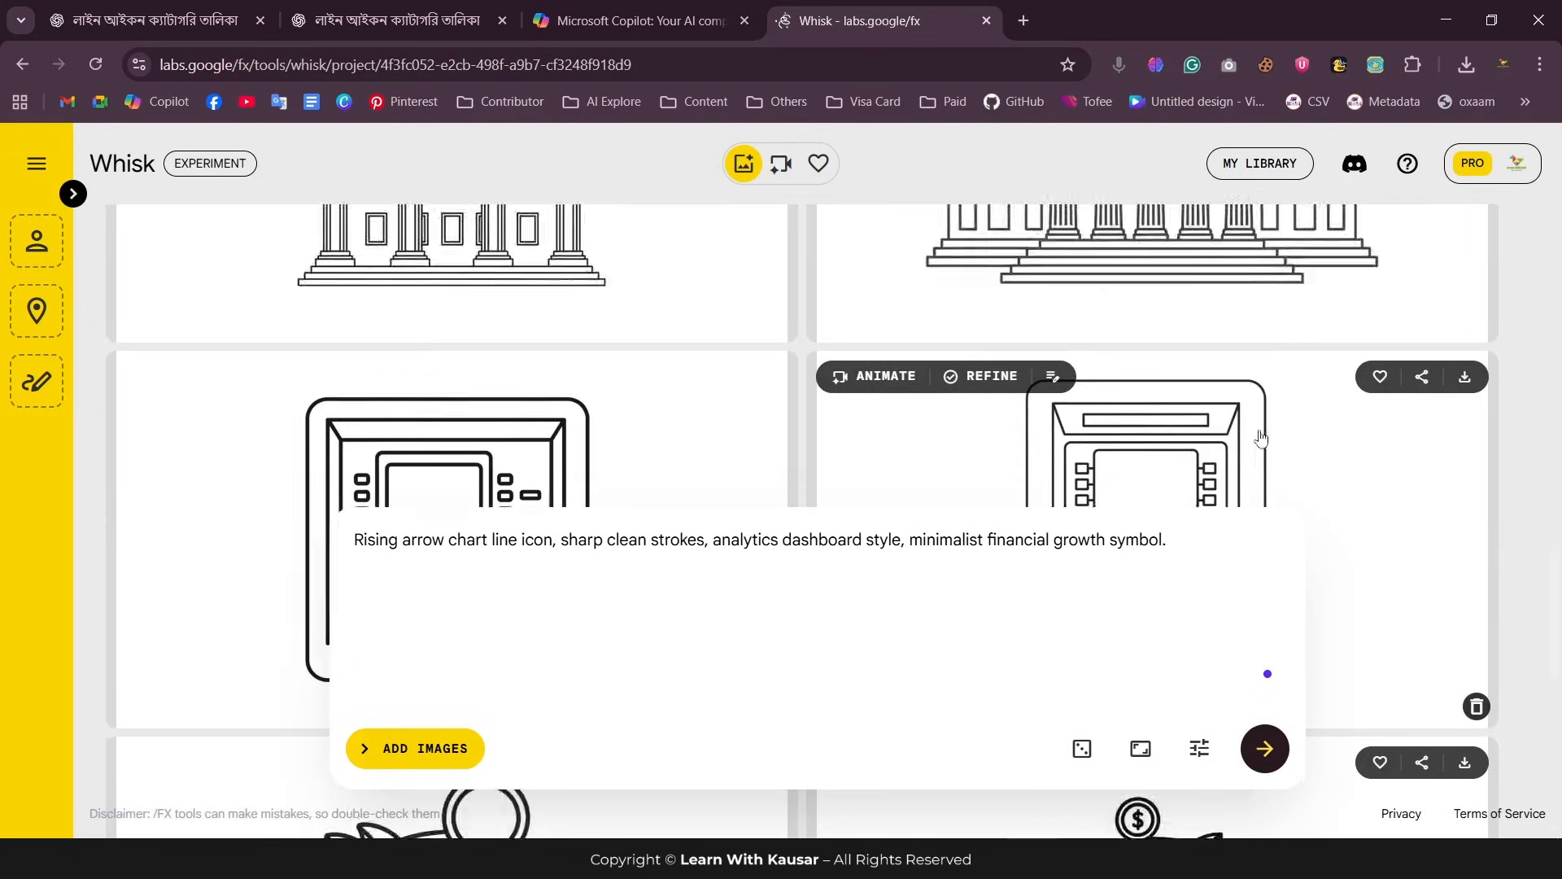
{"action": "left_click", "coordinate": [1464, 298]}
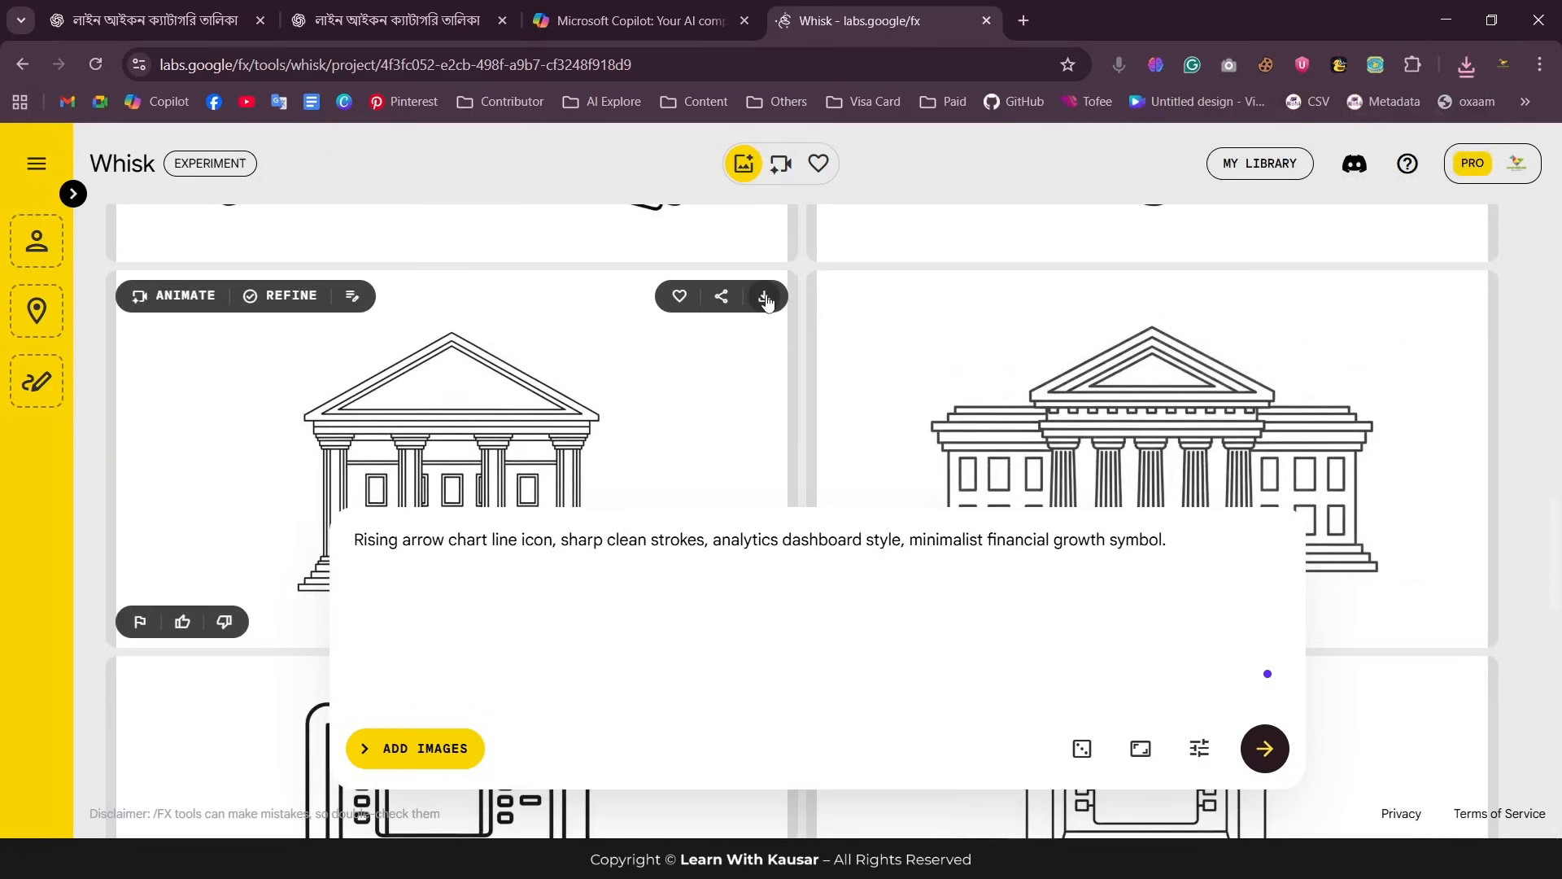
{"action": "left_click", "coordinate": [765, 297]}
{"action": "scroll", "coordinate": [765, 297], "scroll_direction": "up", "scroll_amount": 5}
{"action": "left_click", "coordinate": [765, 318]}
{"action": "left_click", "coordinate": [1464, 317]}
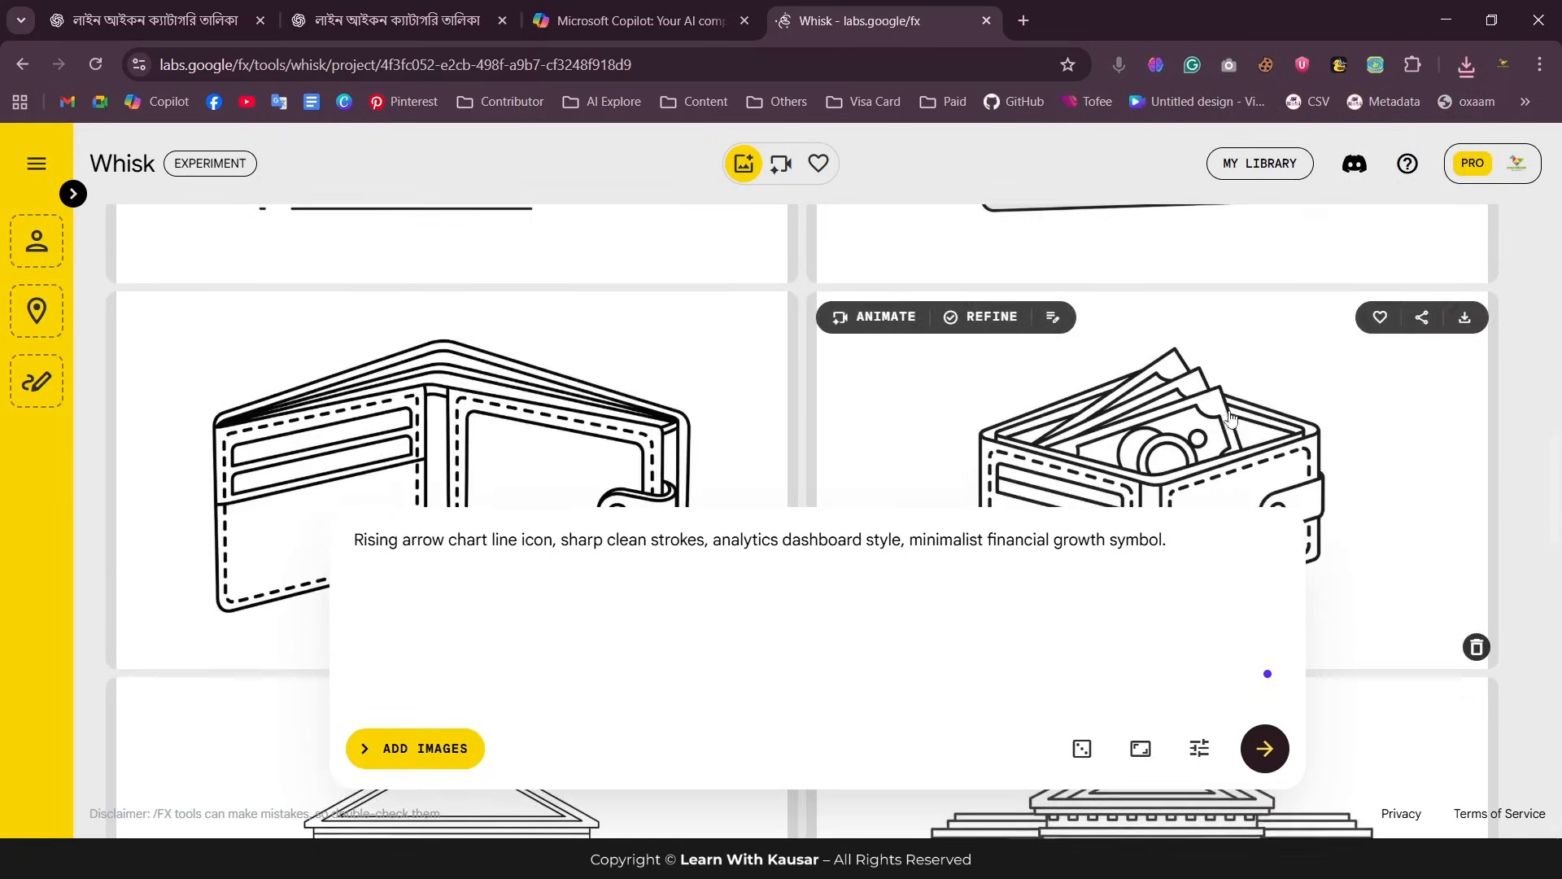
- Download a dollar bill image, a credit card image and both briefcase images from the Whisk results
{"action": "scroll", "coordinate": [1464, 318], "scroll_direction": "up", "scroll_amount": 4}
{"action": "left_click", "coordinate": [764, 241]}
{"action": "scroll", "coordinate": [790, 341], "scroll_direction": "up", "scroll_amount": 4}
{"action": "scroll", "coordinate": [811, 423], "scroll_direction": "up", "scroll_amount": 5}
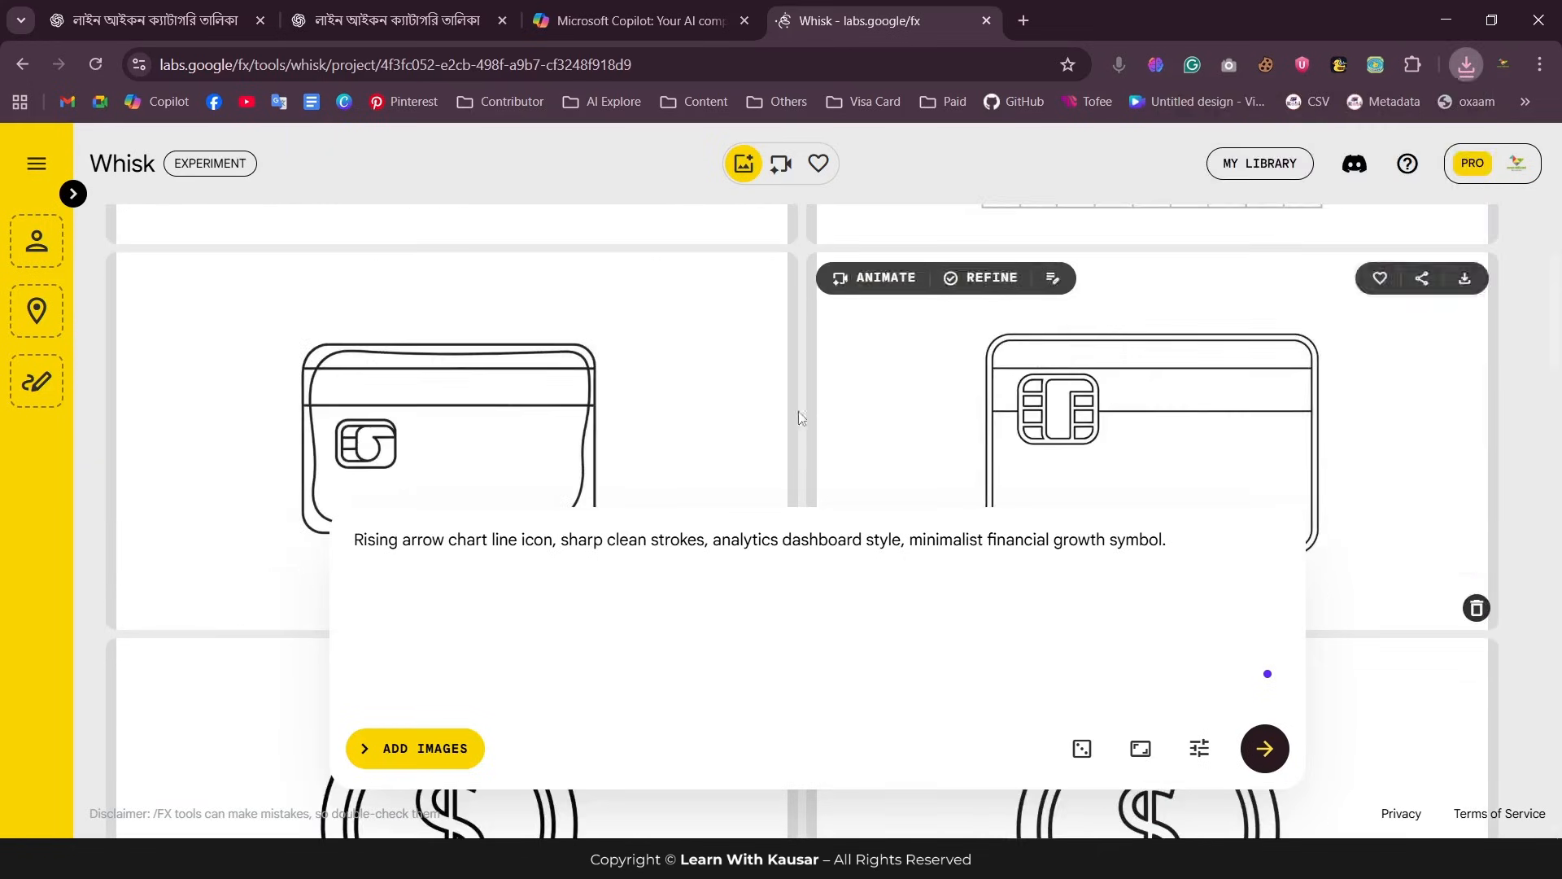
{"action": "scroll", "coordinate": [767, 338], "scroll_direction": "up", "scroll_amount": 1}
{"action": "left_click", "coordinate": [765, 278]}
{"action": "scroll", "coordinate": [765, 278], "scroll_direction": "up", "scroll_amount": 4}
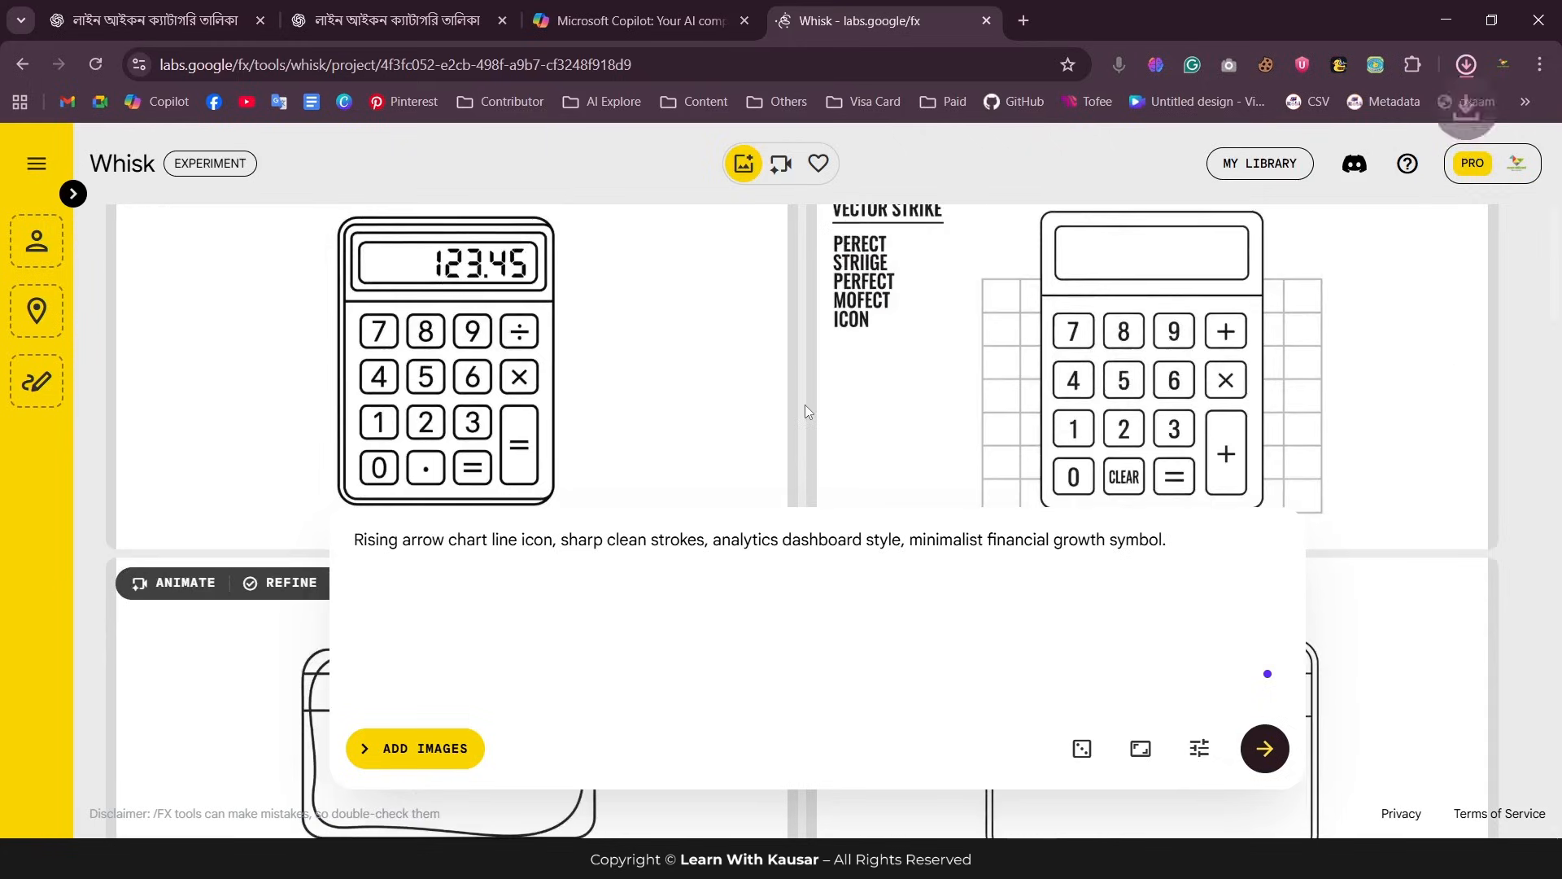
{"action": "scroll", "coordinate": [763, 277], "scroll_direction": "up", "scroll_amount": 4}
{"action": "left_click", "coordinate": [763, 244]}
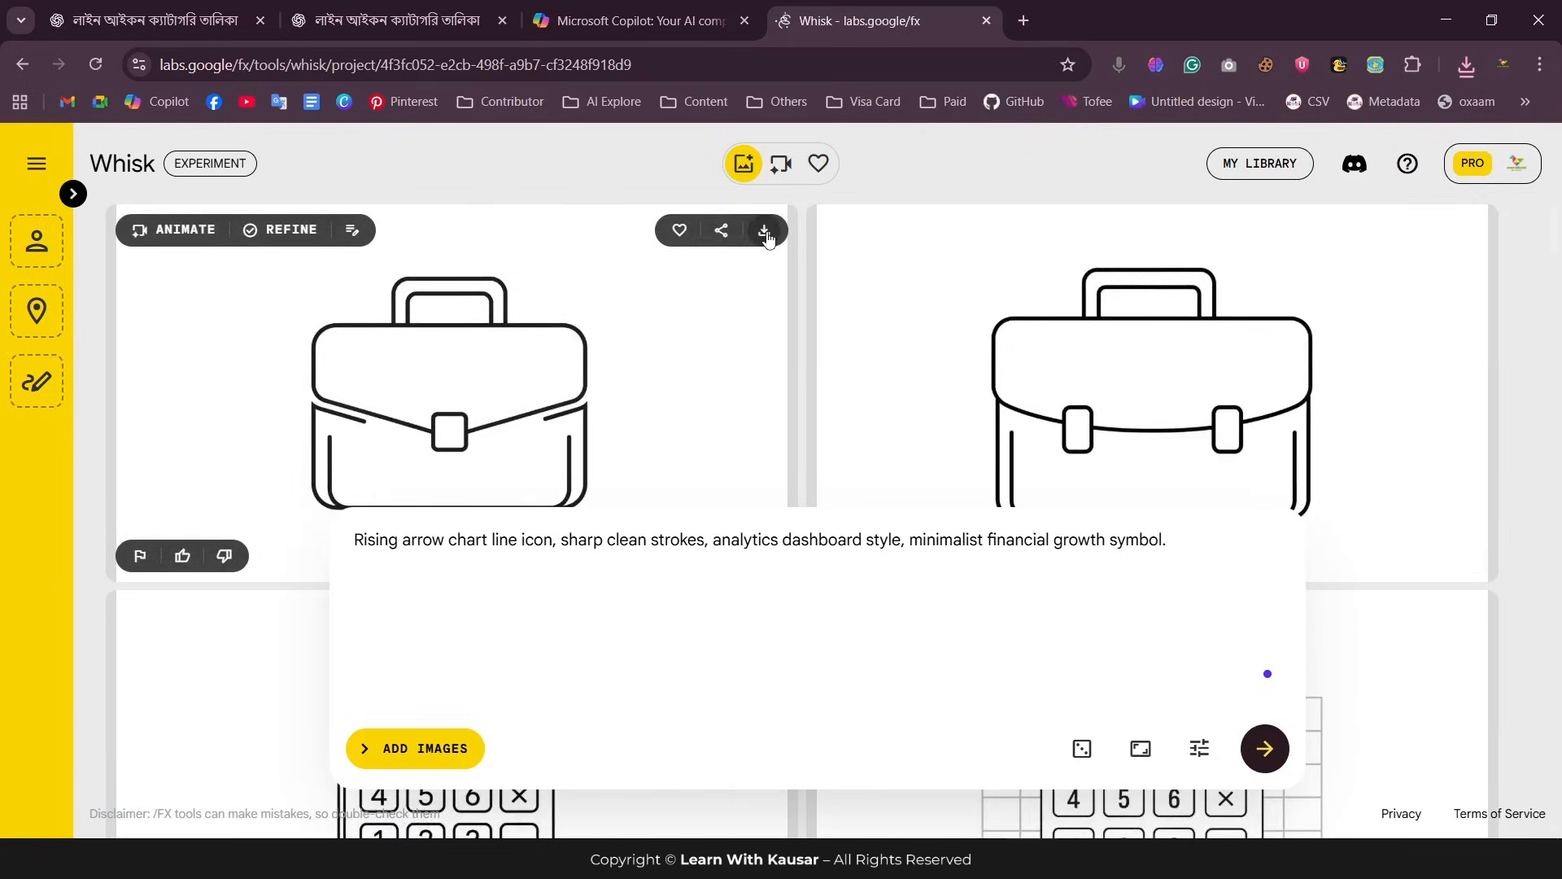
{"action": "left_click", "coordinate": [1461, 244]}
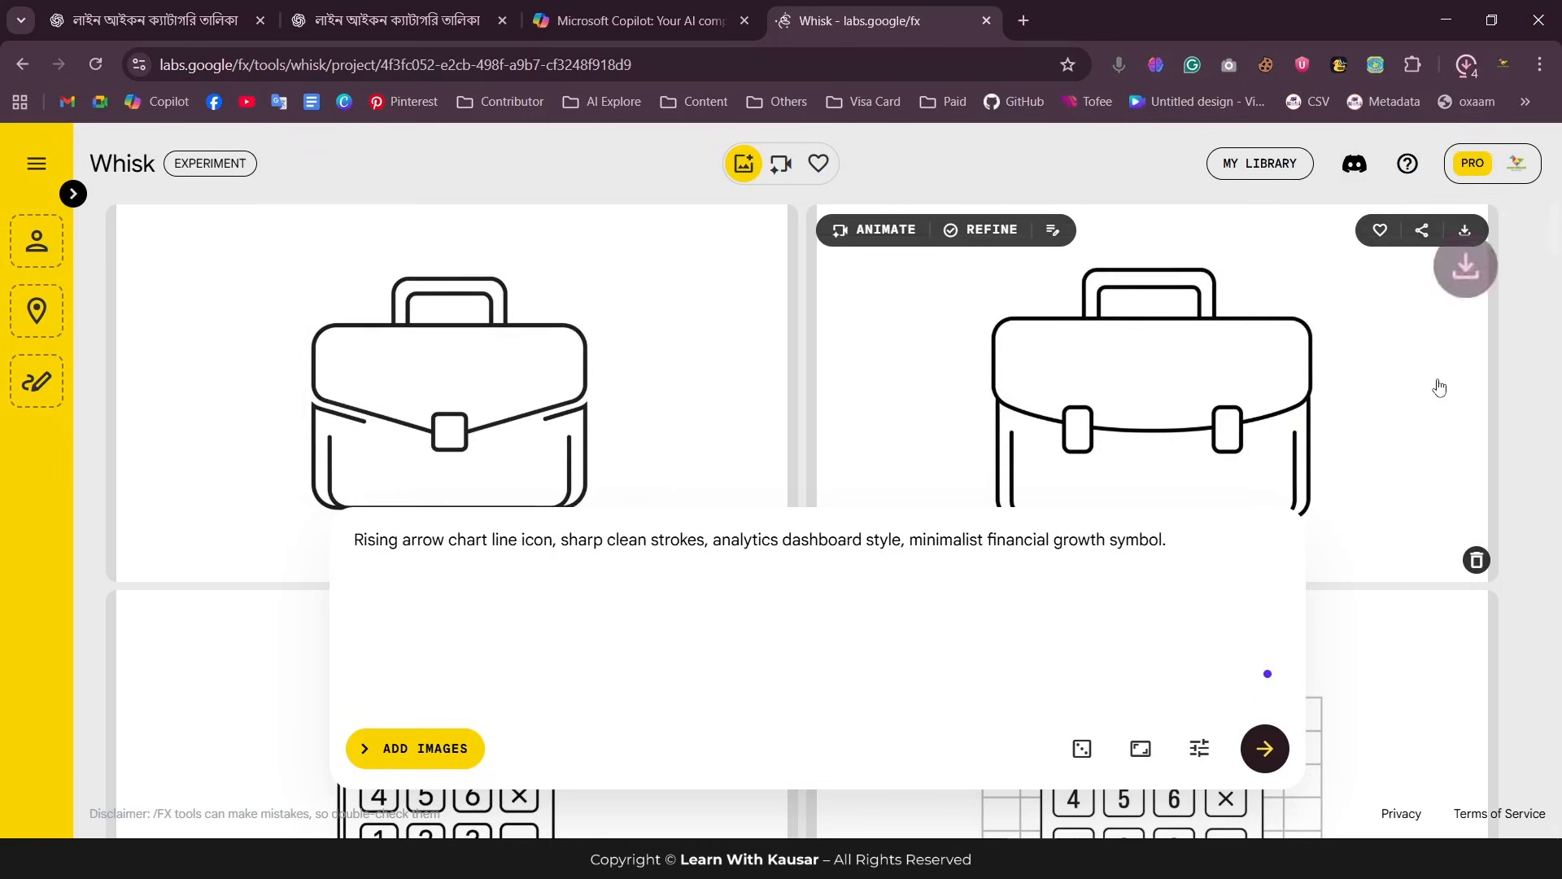
- Check the browser's recent download history for the saved Whisk images, and return to the generated icons
{"action": "scroll", "coordinate": [680, 359], "scroll_direction": "down", "scroll_amount": 5}
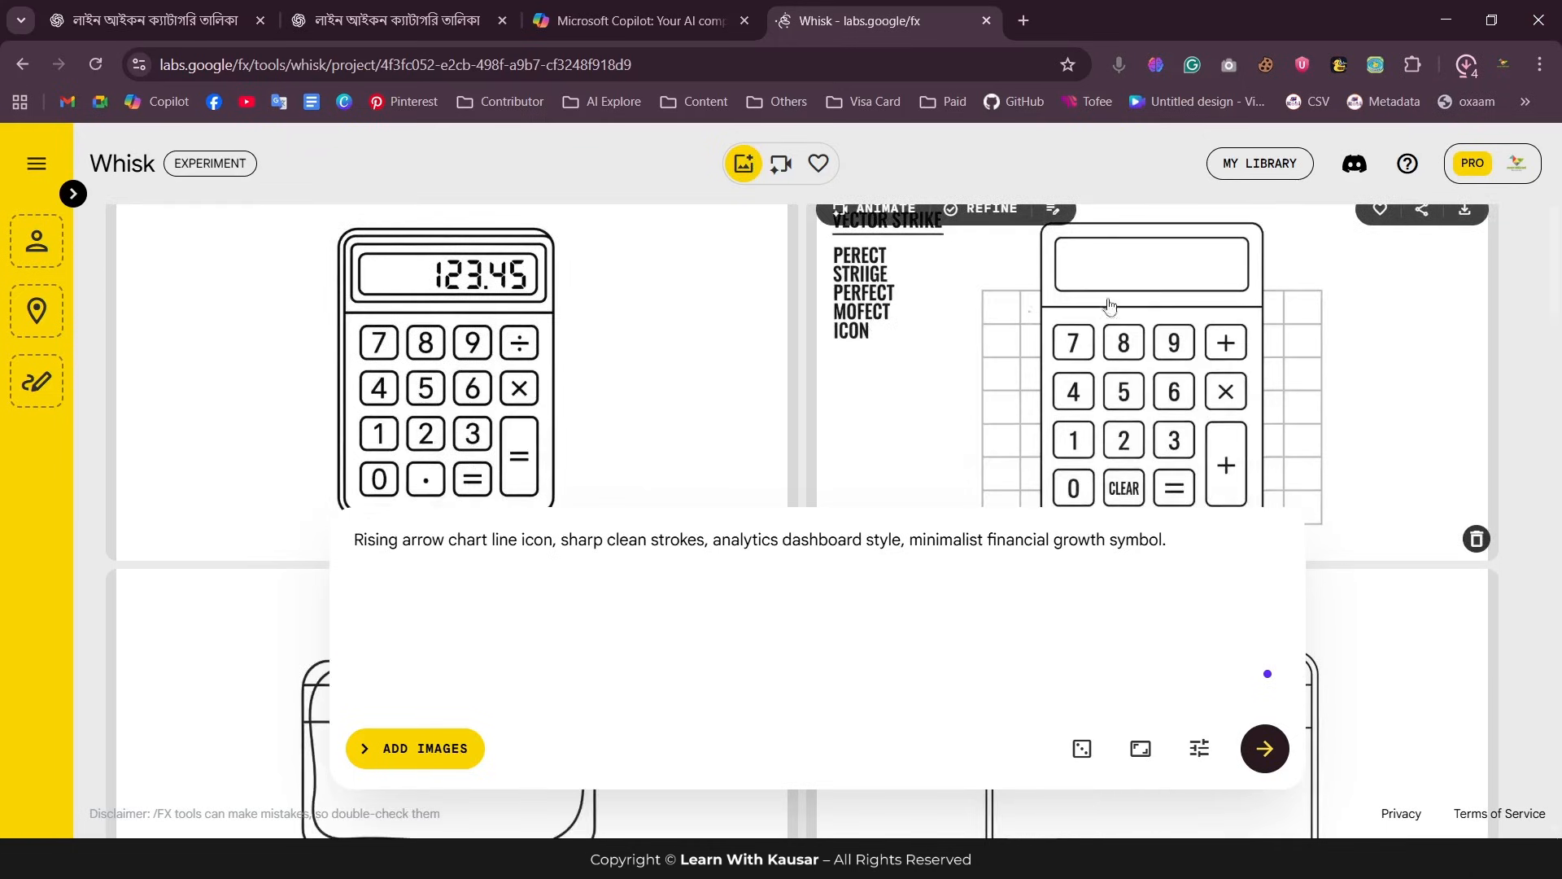
{"action": "left_click", "coordinate": [1471, 71]}
{"action": "left_click", "coordinate": [1470, 71]}
{"action": "left_click", "coordinate": [1461, 72]}
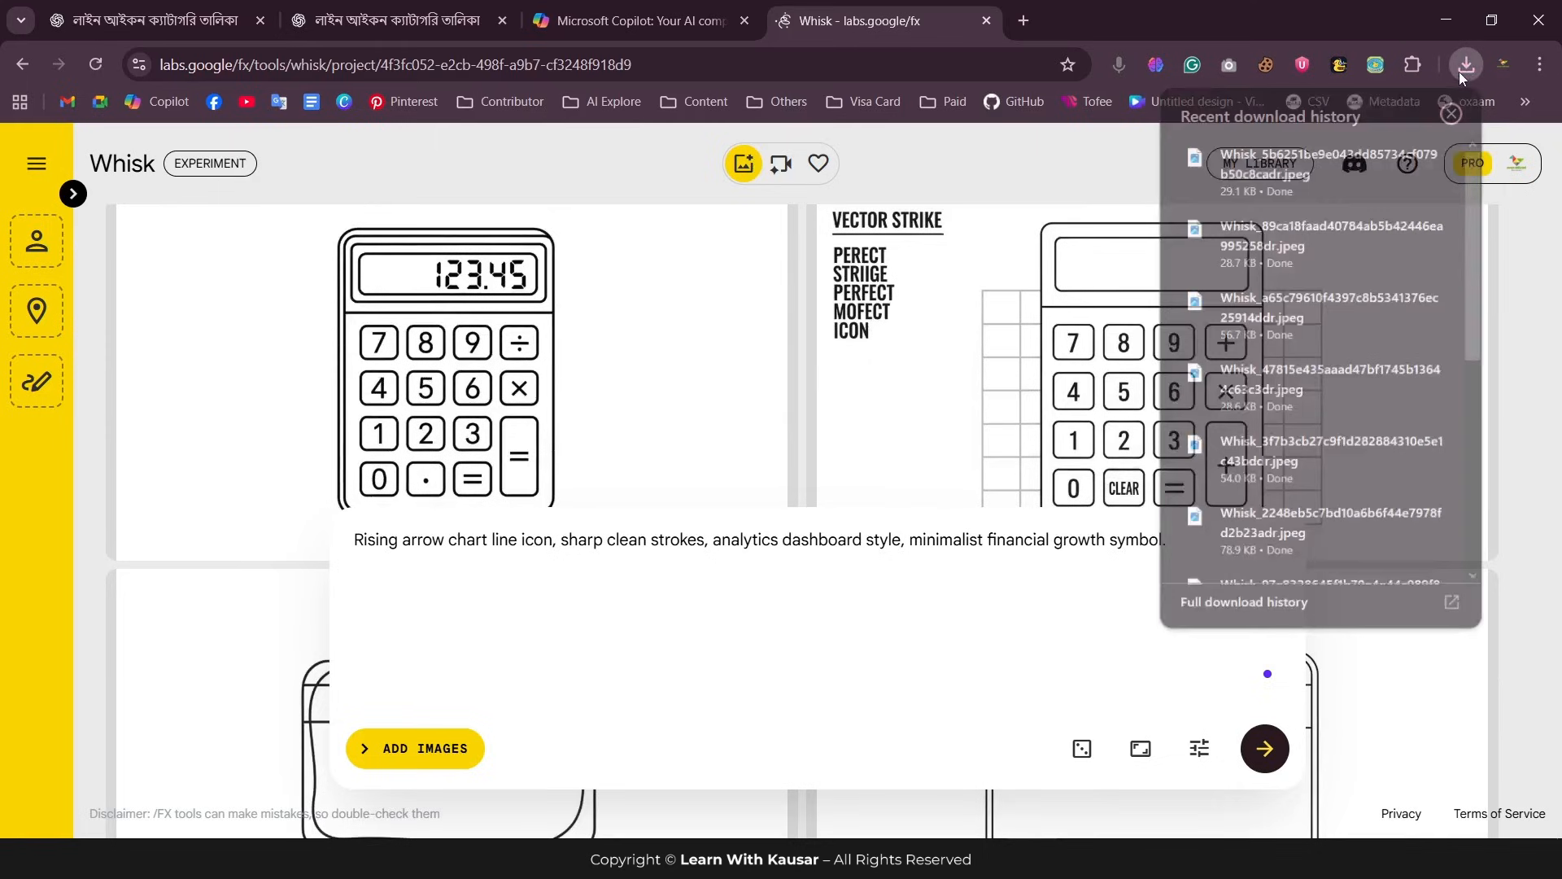
{"action": "scroll", "coordinate": [1232, 474], "scroll_direction": "down", "scroll_amount": 3}
{"action": "scroll", "coordinate": [1107, 367], "scroll_direction": "up", "scroll_amount": 5}
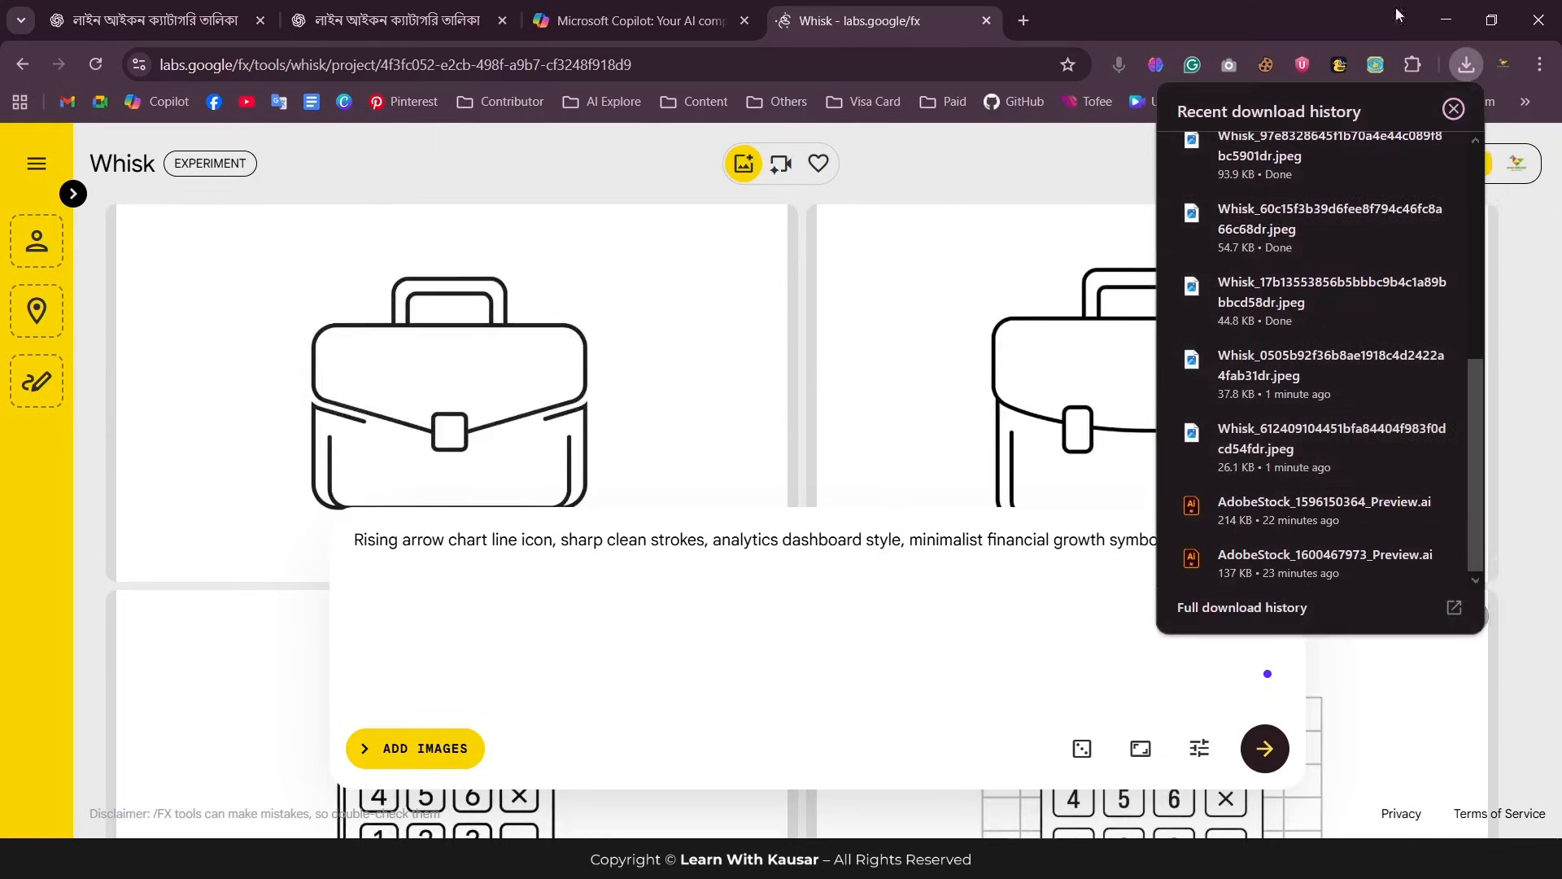
{"action": "left_click", "coordinate": [1170, 5]}
{"action": "scroll", "coordinate": [1063, 317], "scroll_direction": "down", "scroll_amount": 4}
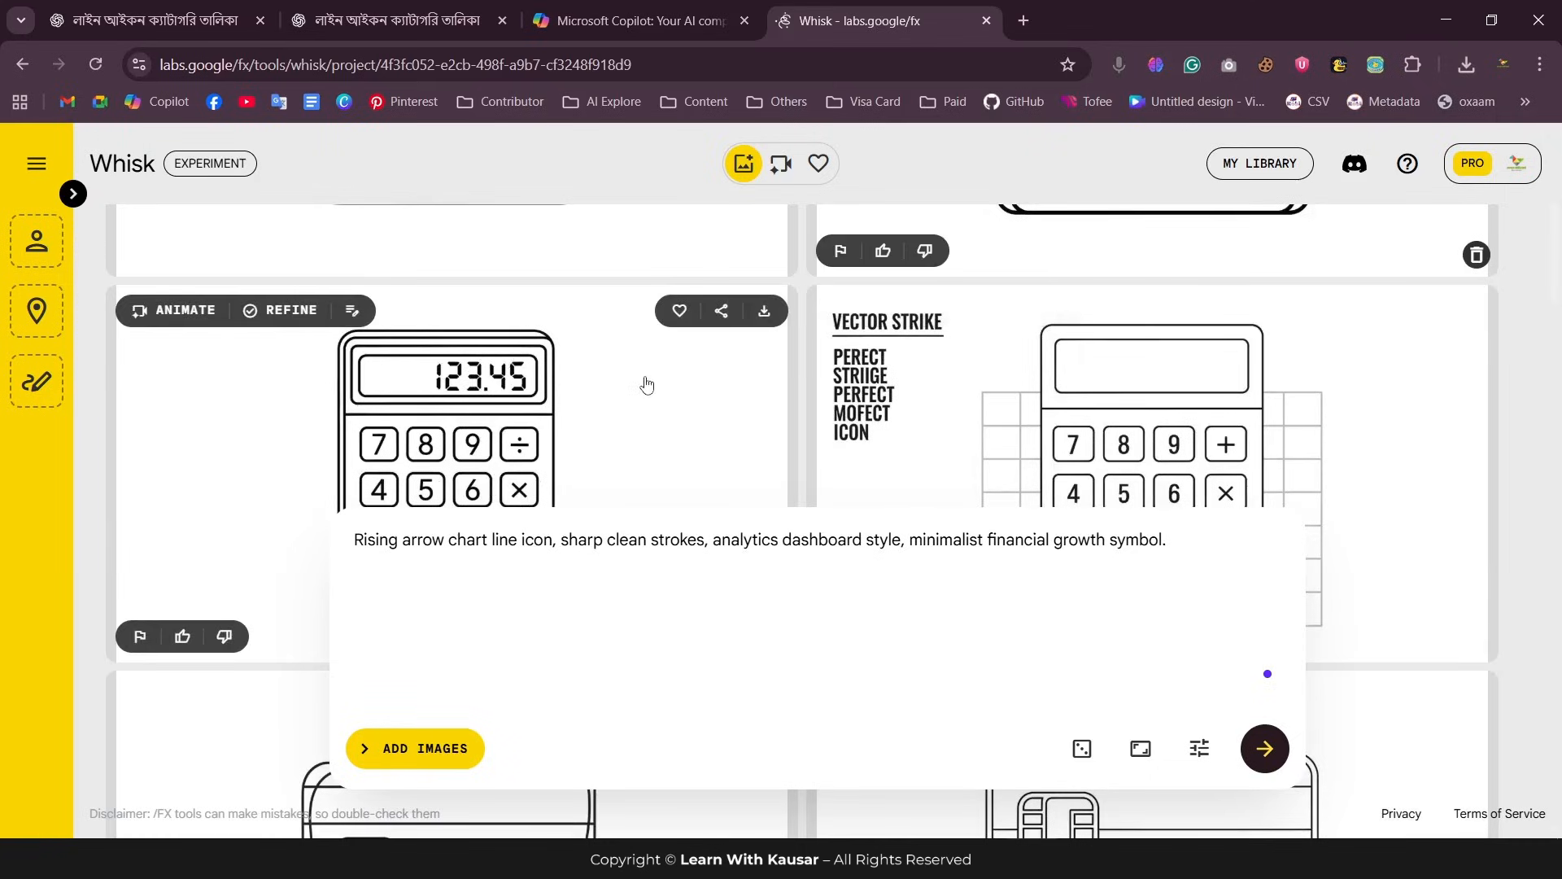
- Look through the Whisk results and the remaining ChatGPT icon prompts, from Transaction to Deal/Agreement, and return to Whisk
{"action": "scroll", "coordinate": [662, 379], "scroll_direction": "down", "scroll_amount": 2}
{"action": "scroll", "coordinate": [663, 379], "scroll_direction": "down", "scroll_amount": 7}
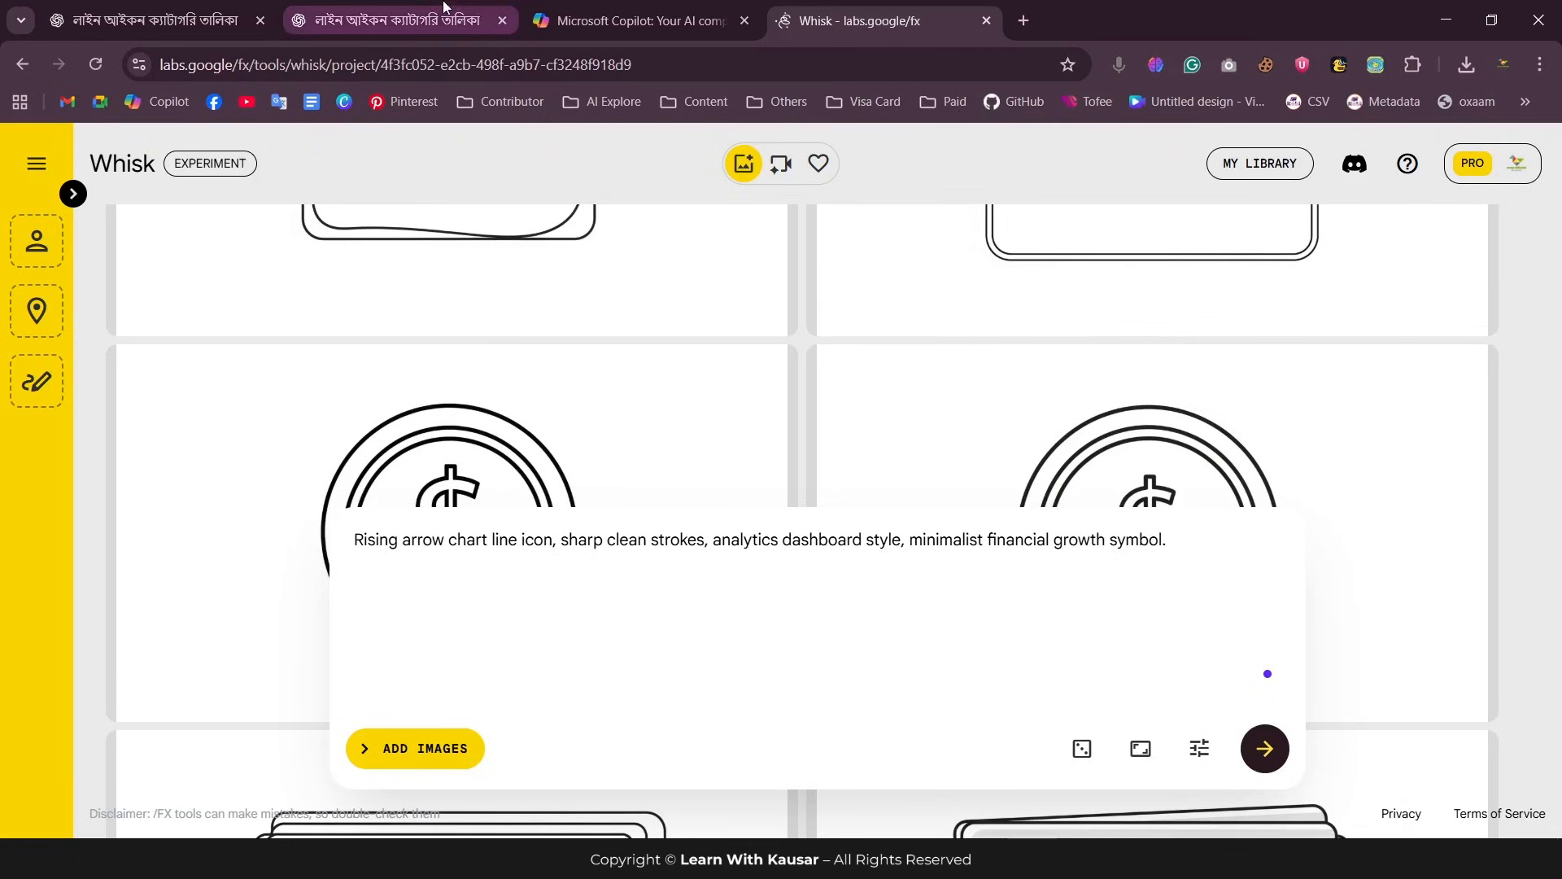
{"action": "left_click", "coordinate": [399, 20]}
{"action": "scroll", "coordinate": [569, 586], "scroll_direction": "up", "scroll_amount": 5}
{"action": "scroll", "coordinate": [638, 560], "scroll_direction": "down", "scroll_amount": 6}
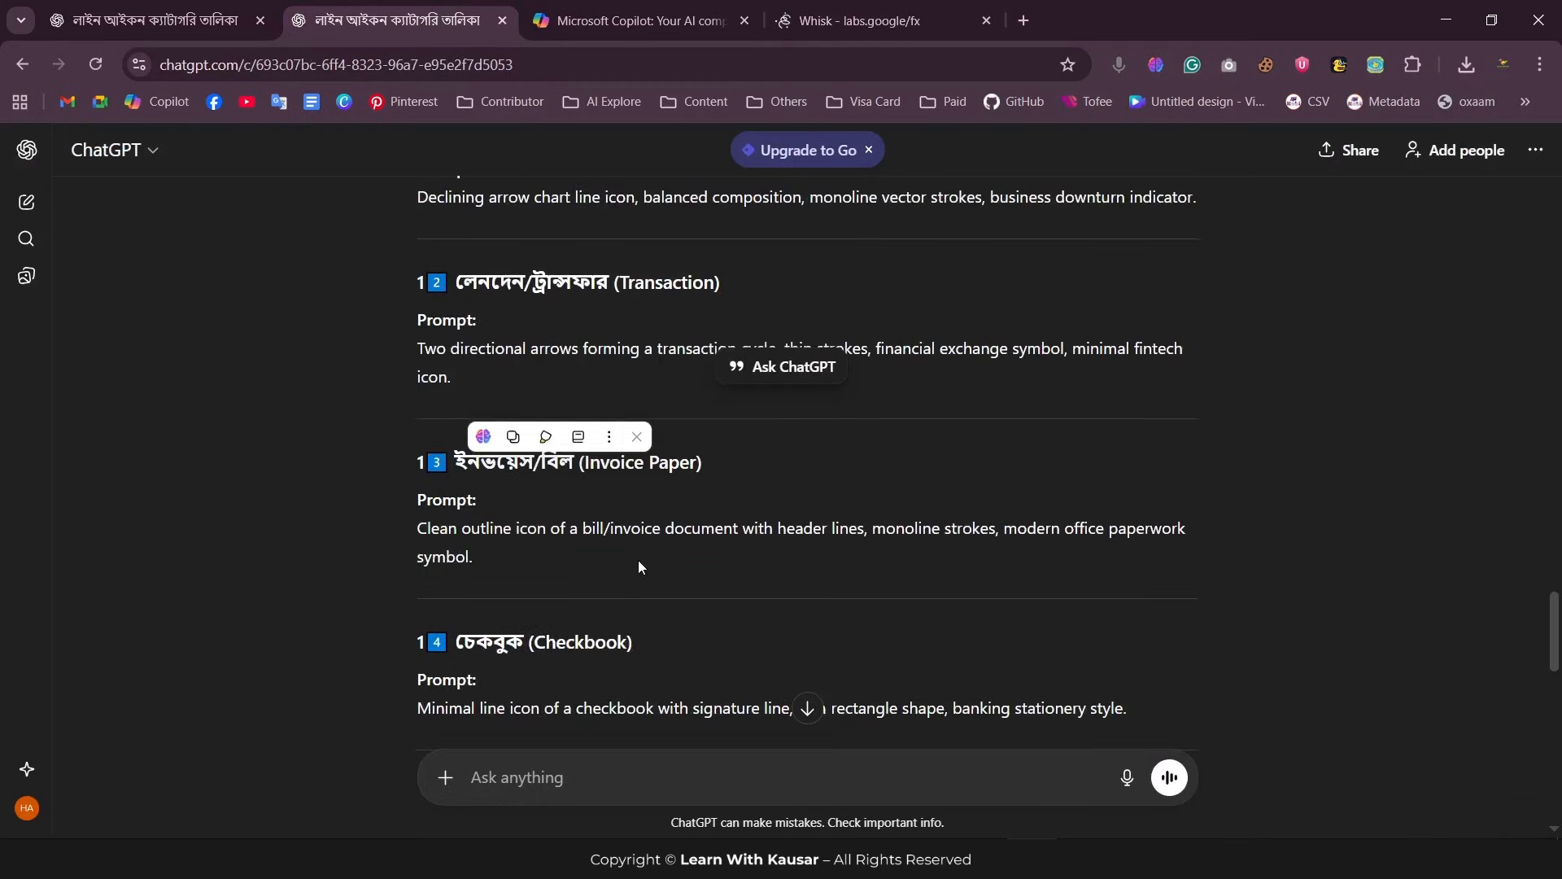
{"action": "scroll", "coordinate": [658, 635], "scroll_direction": "down", "scroll_amount": 6}
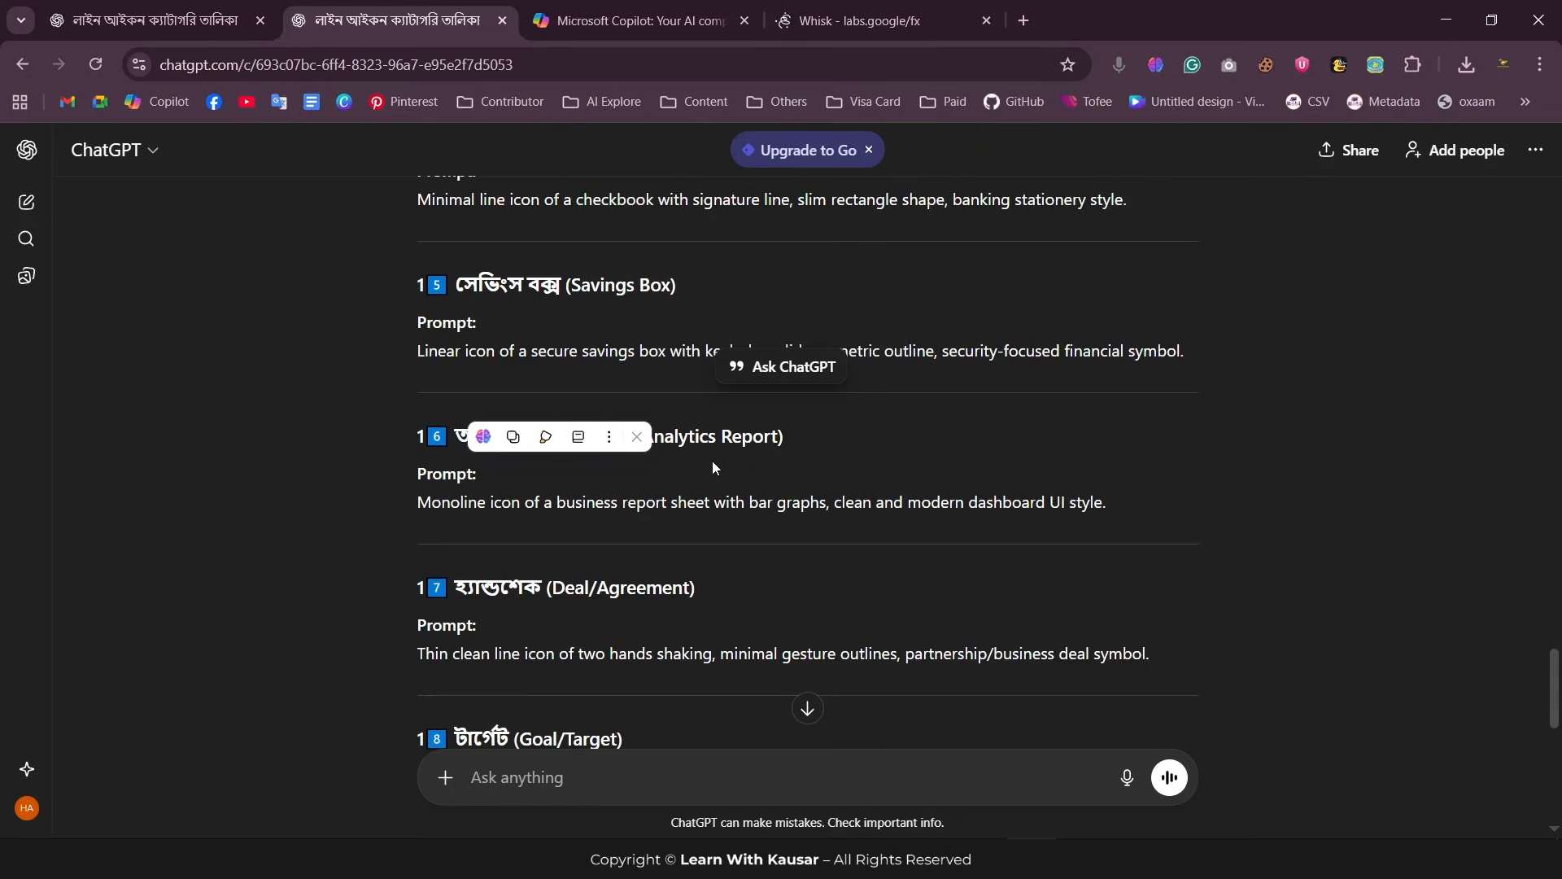
{"action": "left_click", "coordinate": [863, 20]}
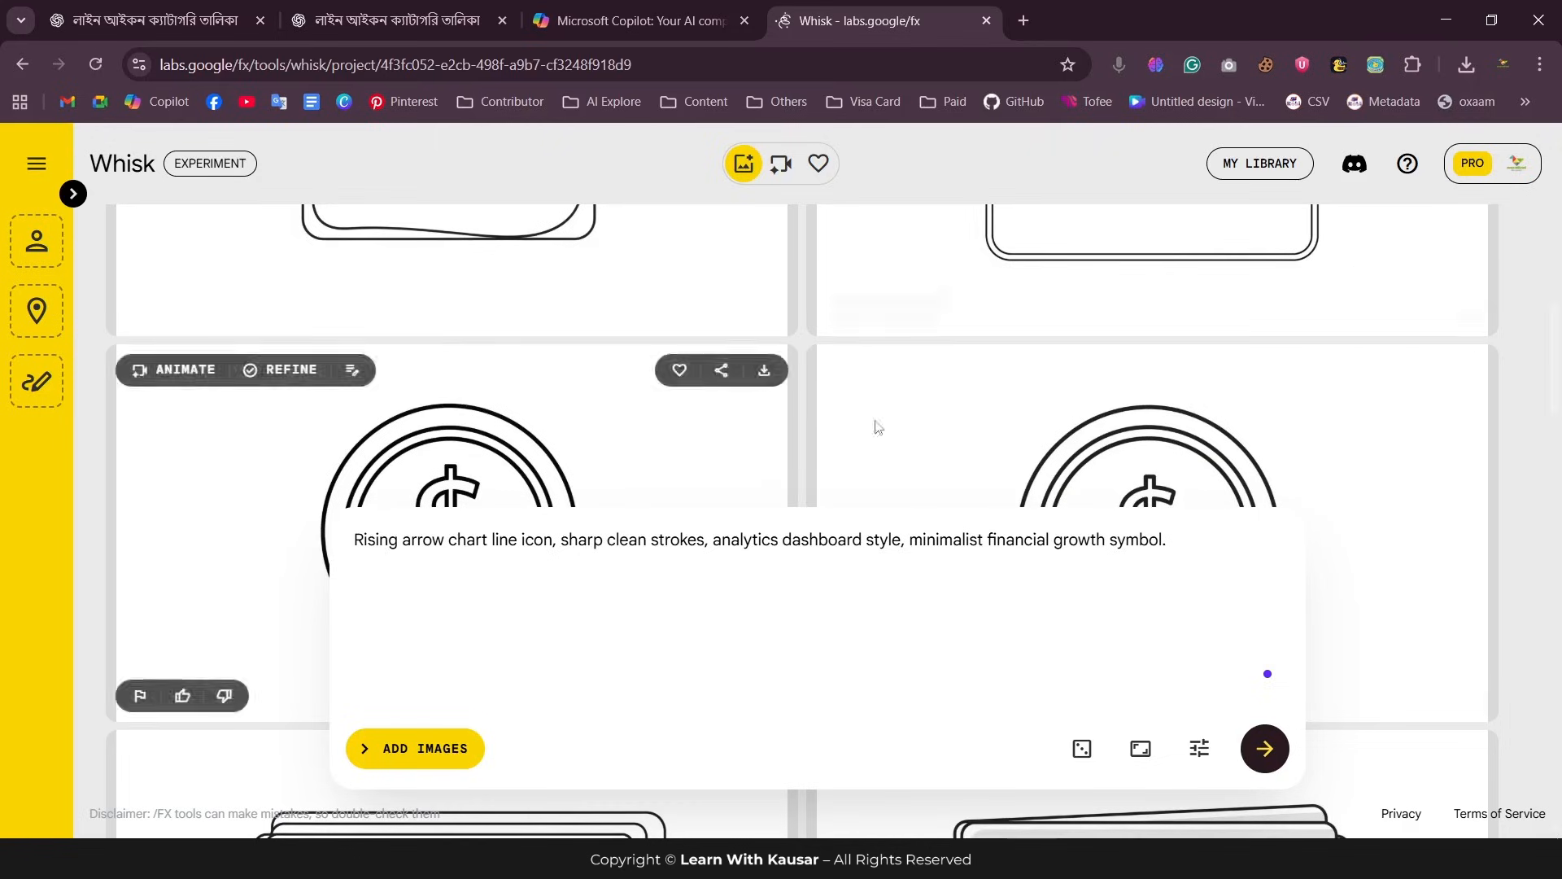
{"action": "scroll", "coordinate": [1329, 391], "scroll_direction": "up", "scroll_amount": 3}
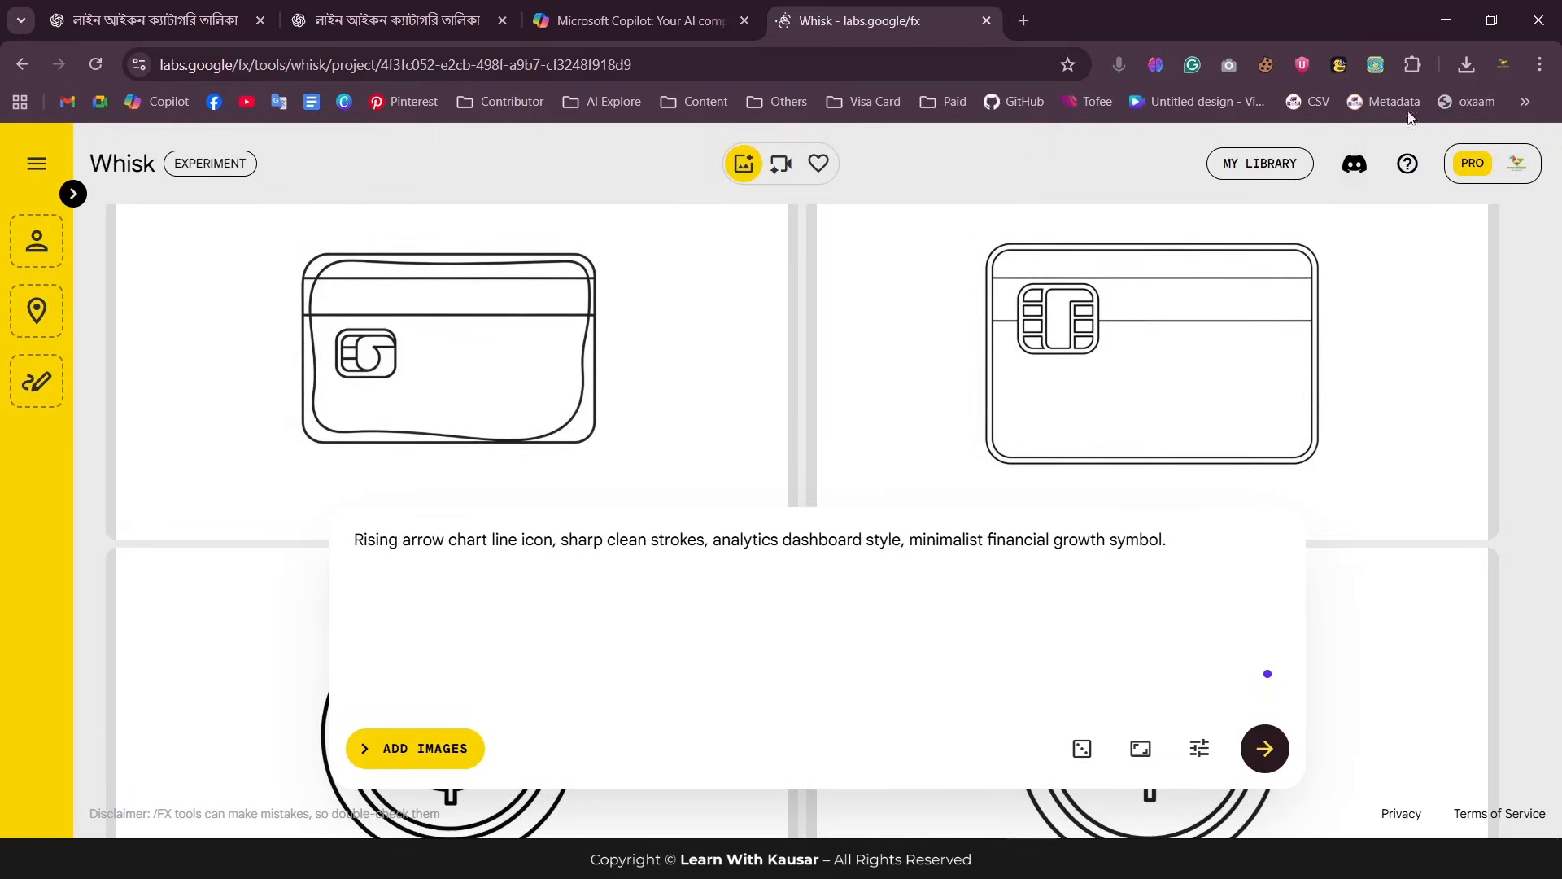
{"action": "left_click", "coordinate": [1465, 65]}
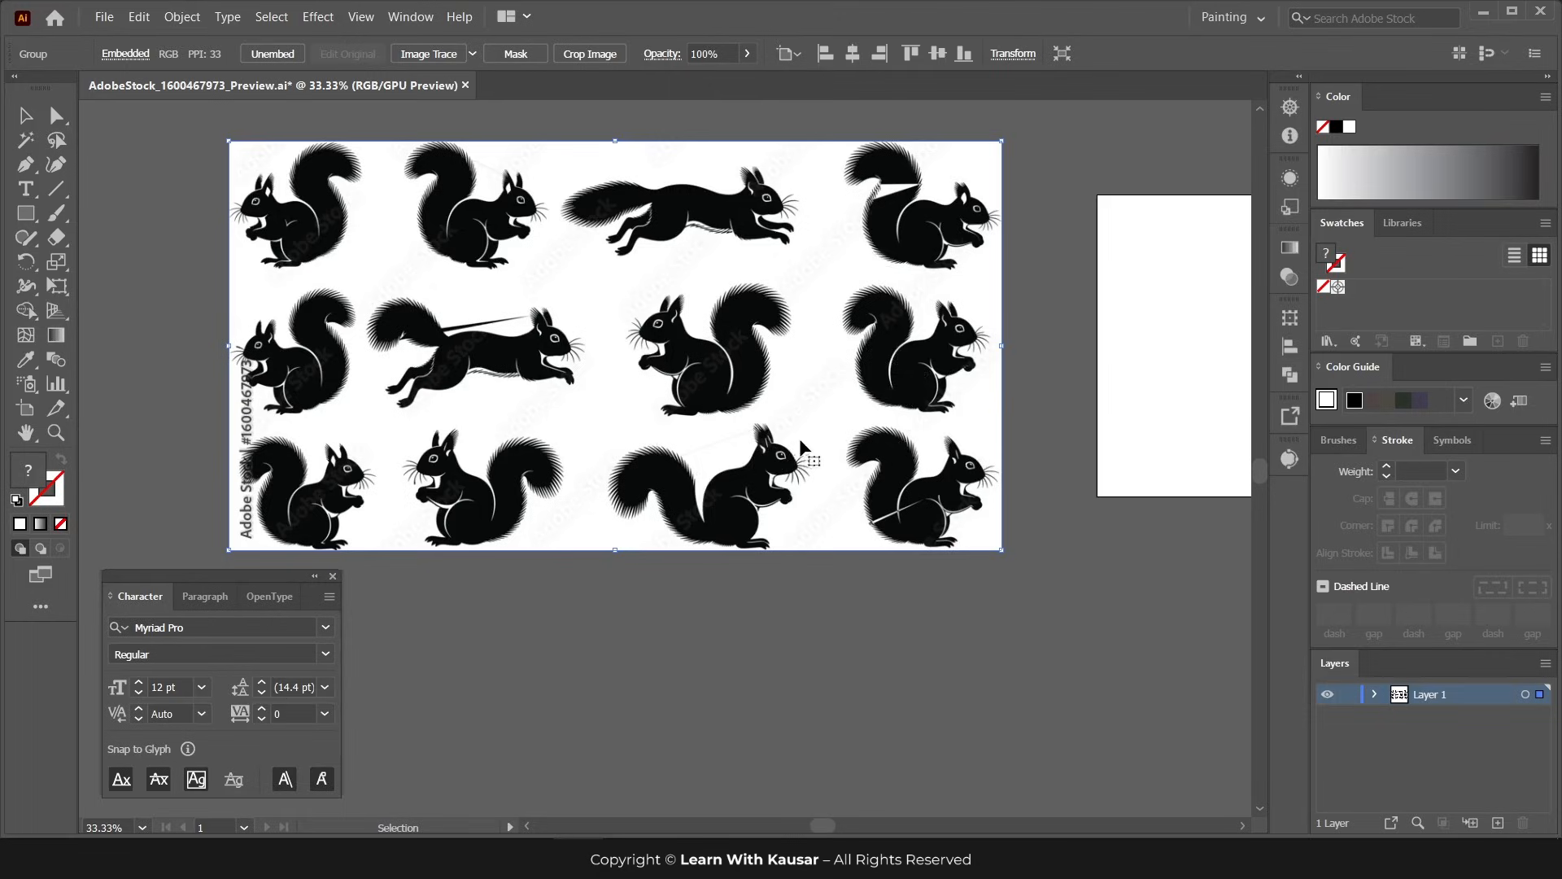
{"action": "scroll", "coordinate": [895, 472], "scroll_direction": "right", "scroll_amount": 3}
{"action": "scroll", "coordinate": [1006, 463], "scroll_direction": "up", "scroll_amount": 2}
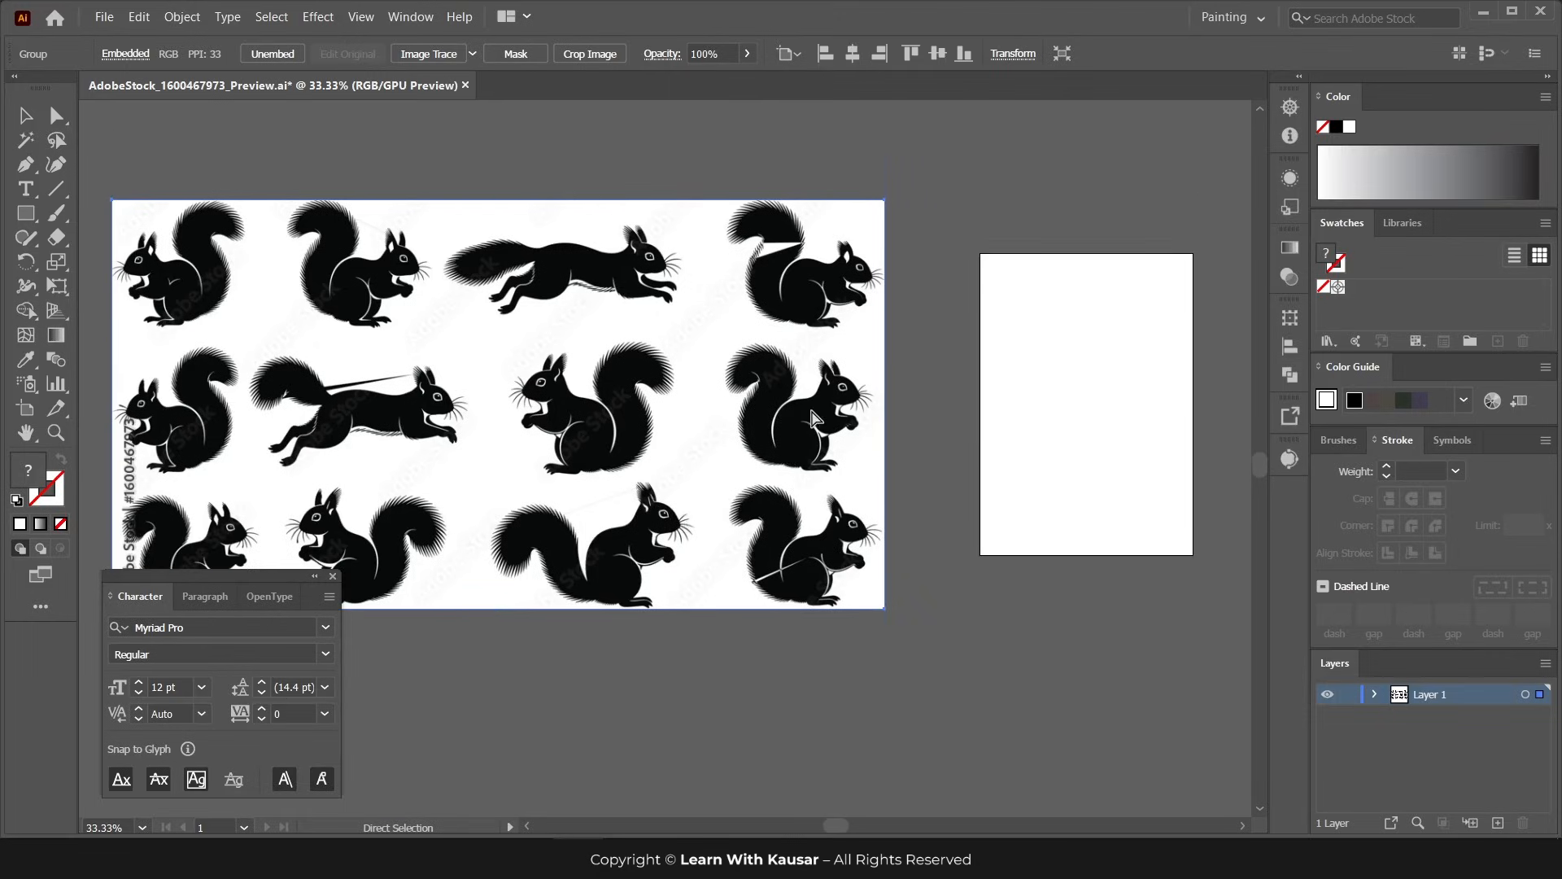
{"action": "scroll", "coordinate": [895, 423], "scroll_direction": "left", "scroll_amount": 2}
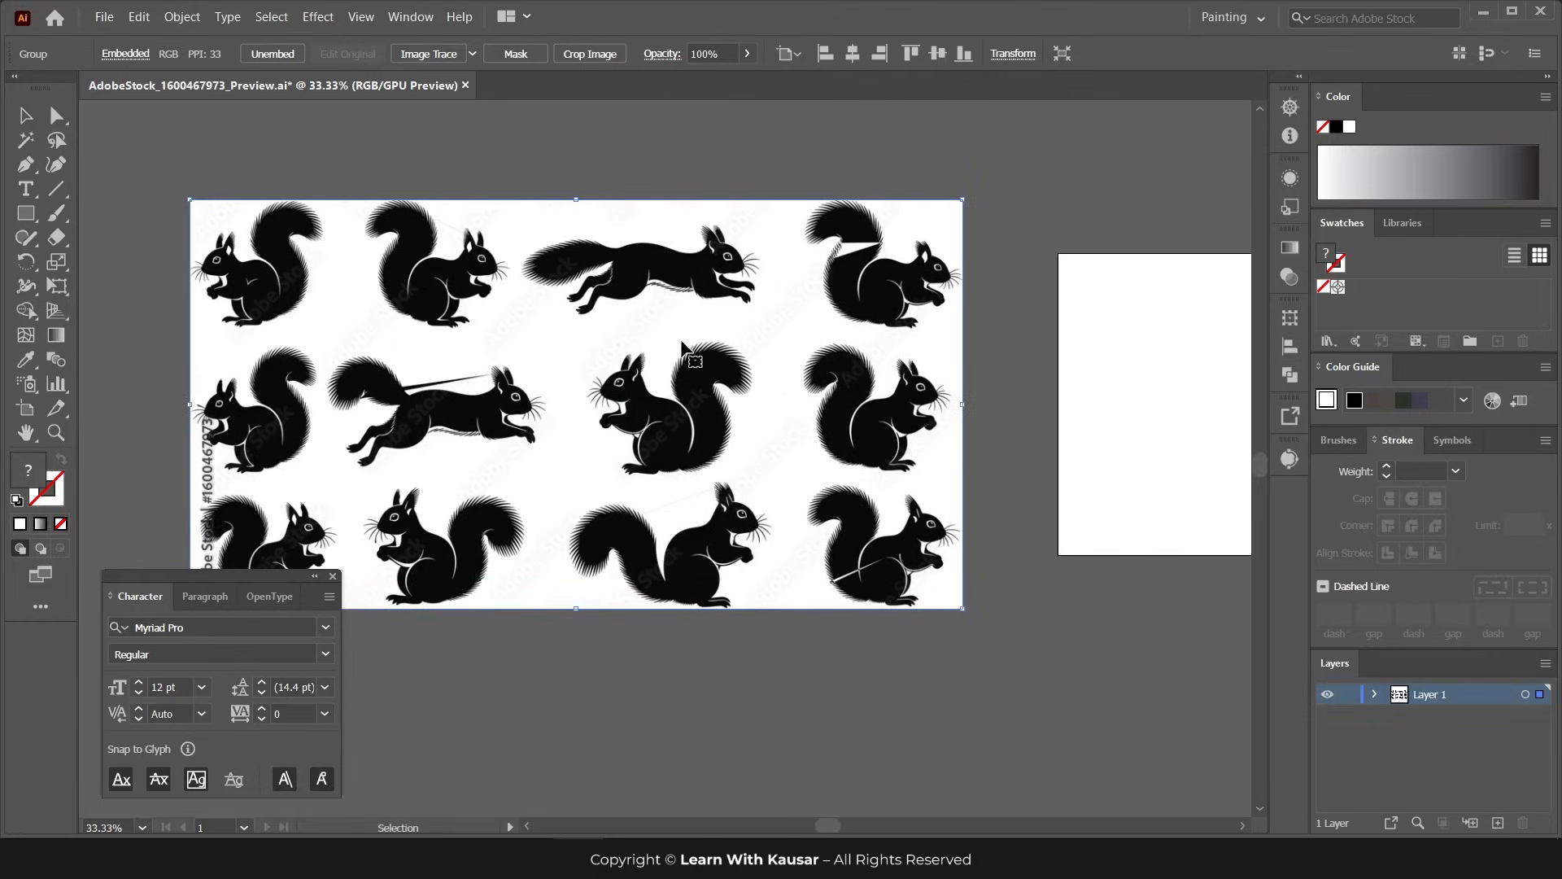
{"action": "left_click", "coordinate": [1031, 846]}
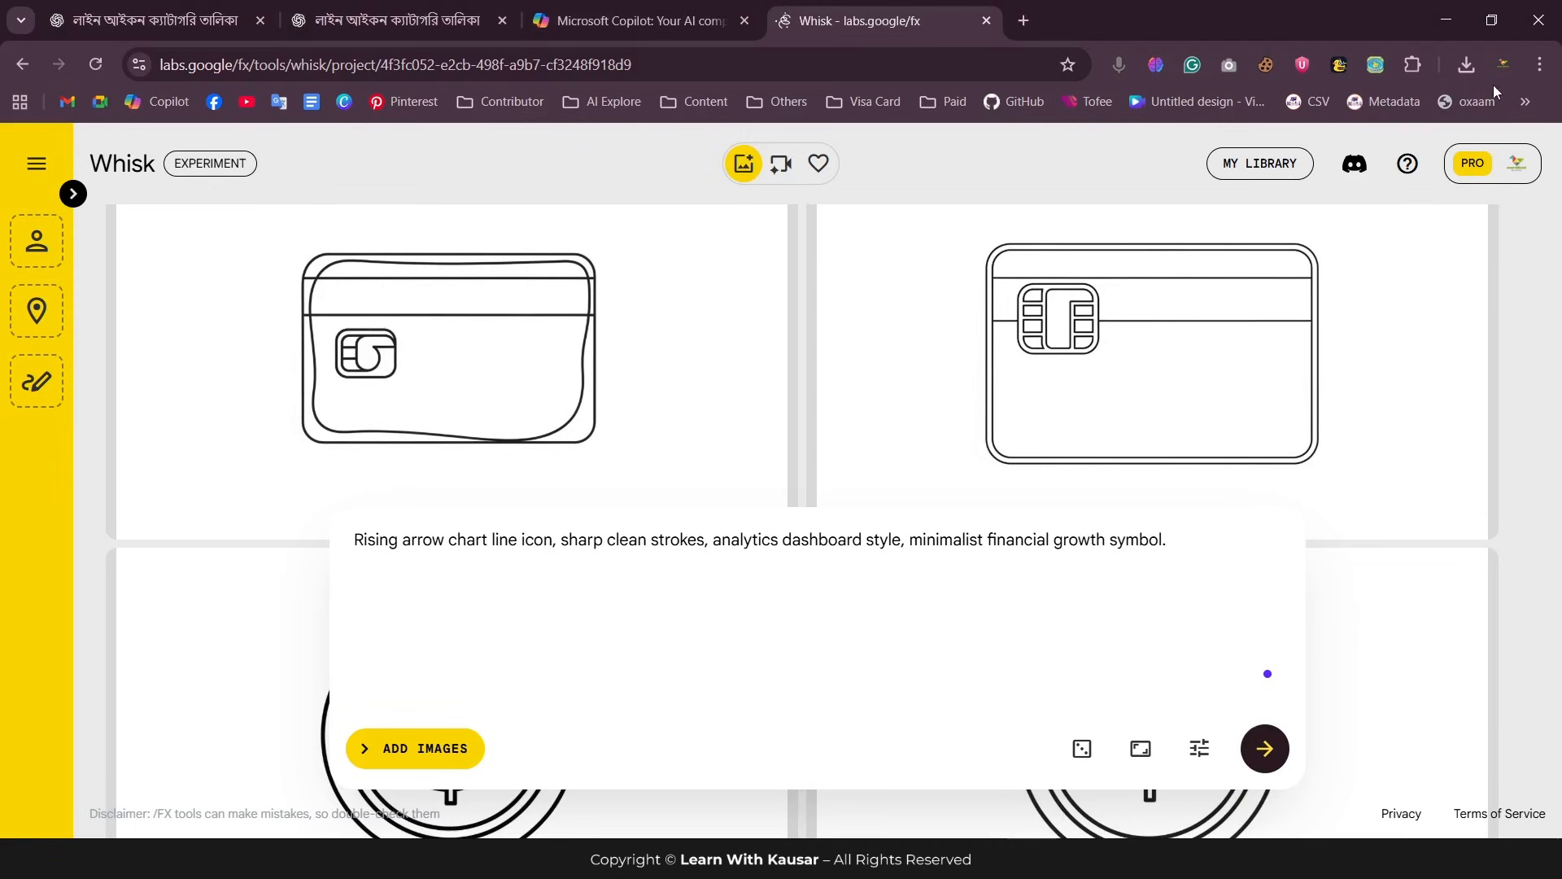
- Review the browser's recent download history and show the newest Whisk image in its folder
{"action": "left_click", "coordinate": [1468, 65]}
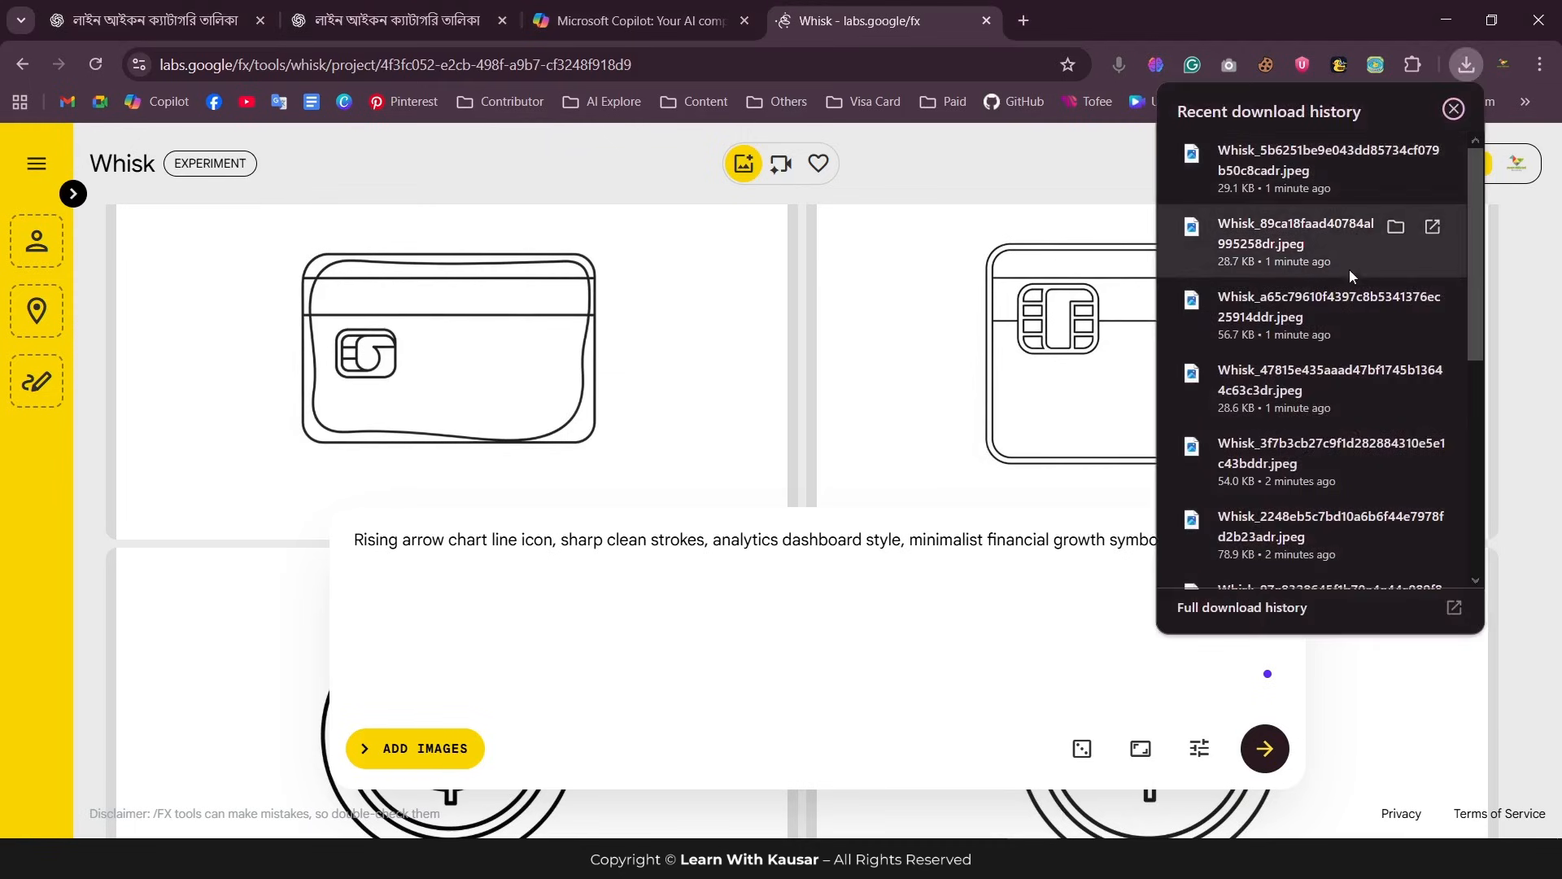
{"action": "scroll", "coordinate": [1344, 529], "scroll_direction": "down", "scroll_amount": 2}
{"action": "scroll", "coordinate": [1349, 522], "scroll_direction": "down", "scroll_amount": 4}
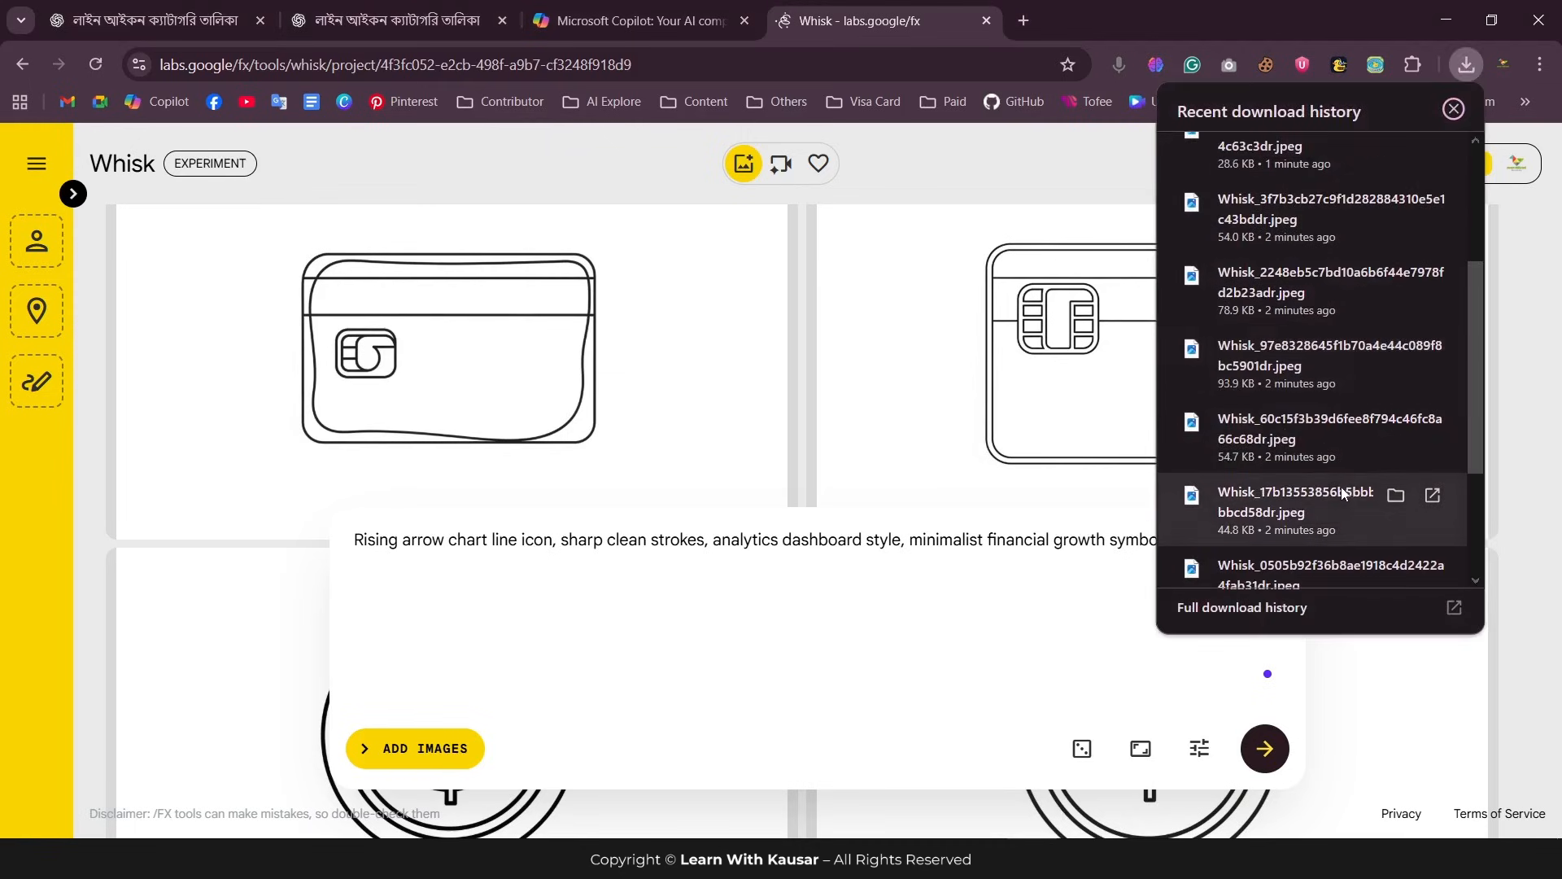
{"action": "scroll", "coordinate": [1331, 481], "scroll_direction": "up", "scroll_amount": 3}
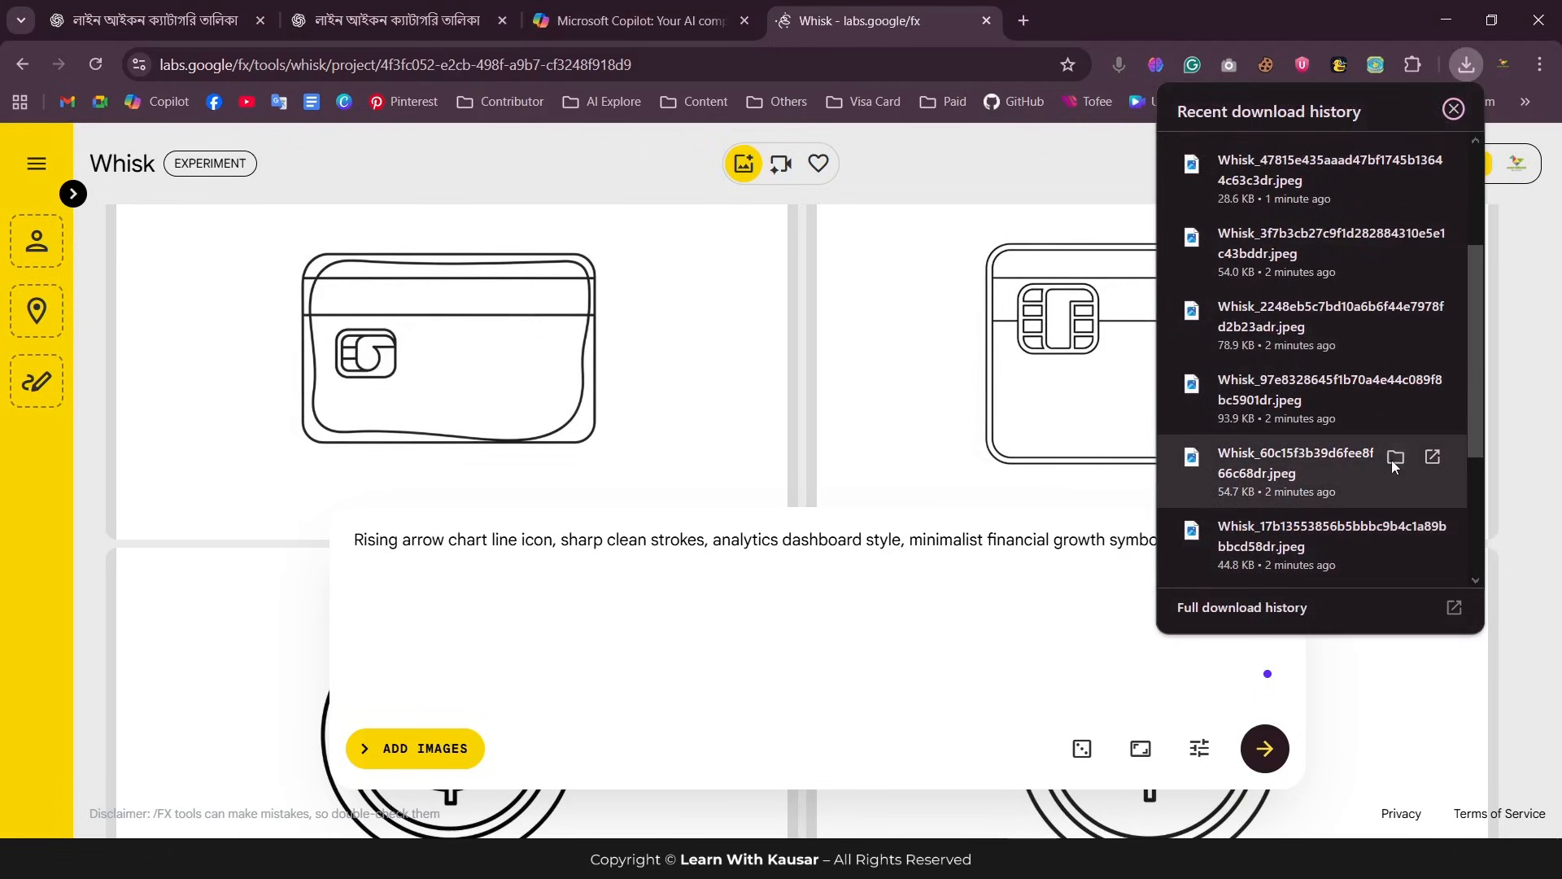
{"action": "scroll", "coordinate": [1391, 460], "scroll_direction": "up", "scroll_amount": 3}
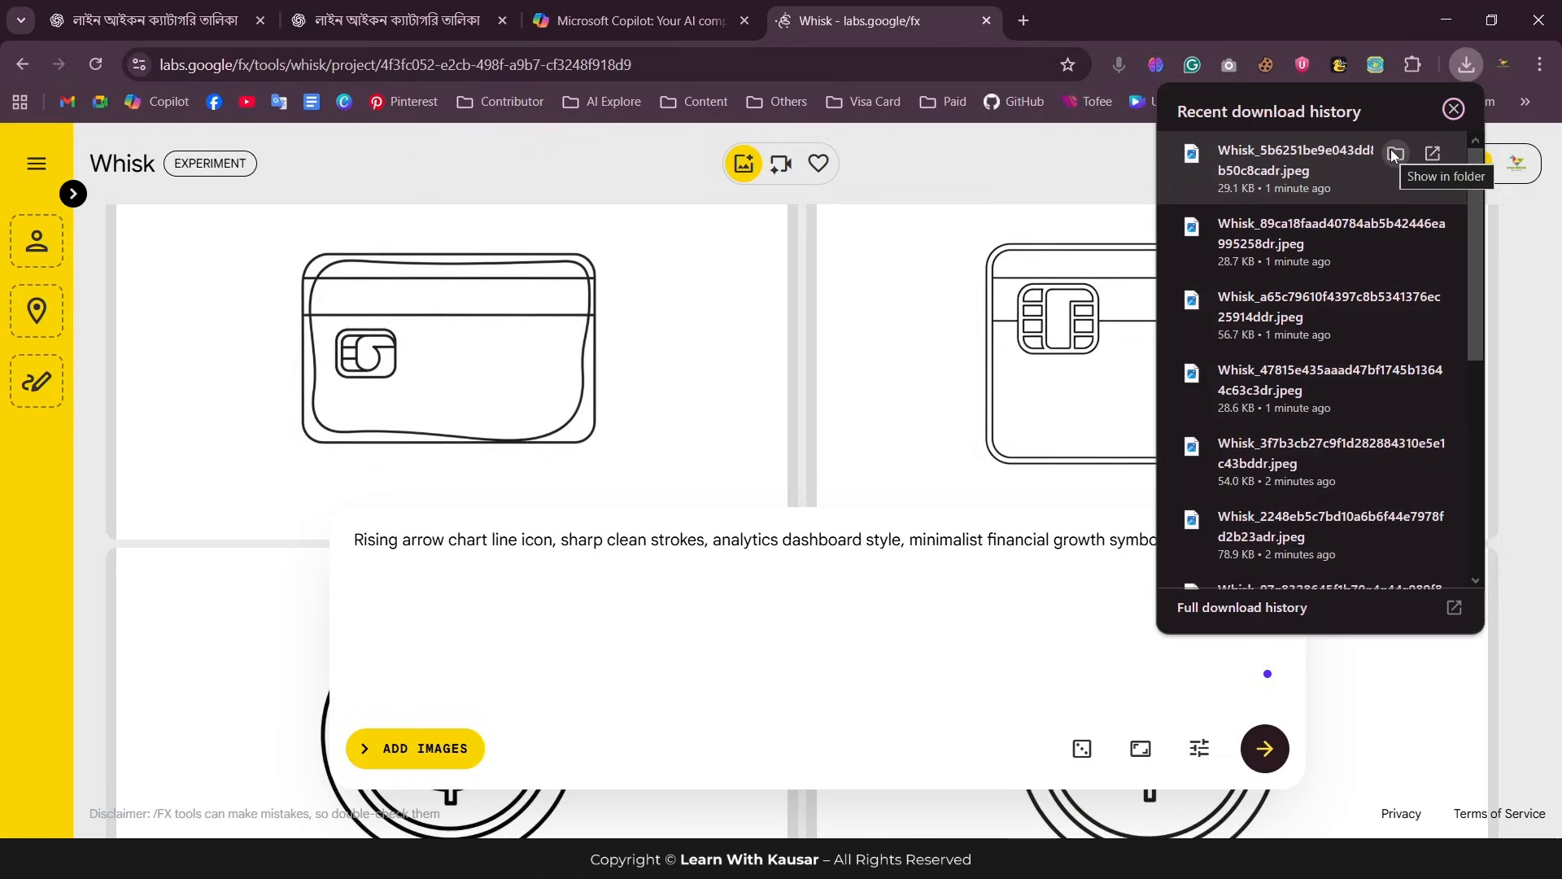
{"action": "left_click", "coordinate": [1392, 154]}
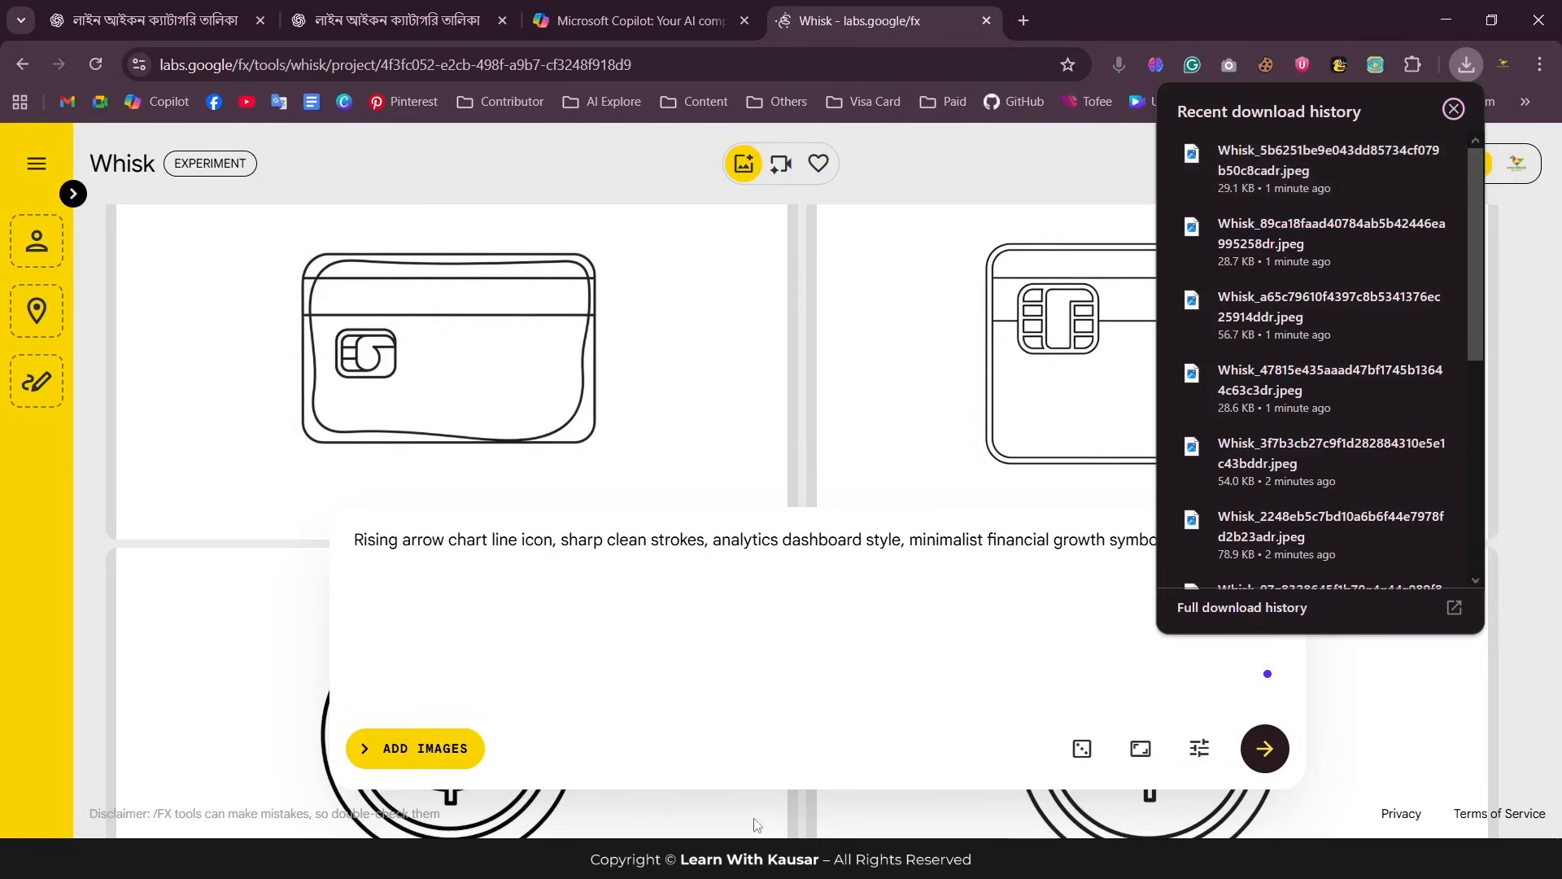
{"action": "left_click", "coordinate": [578, 859]}
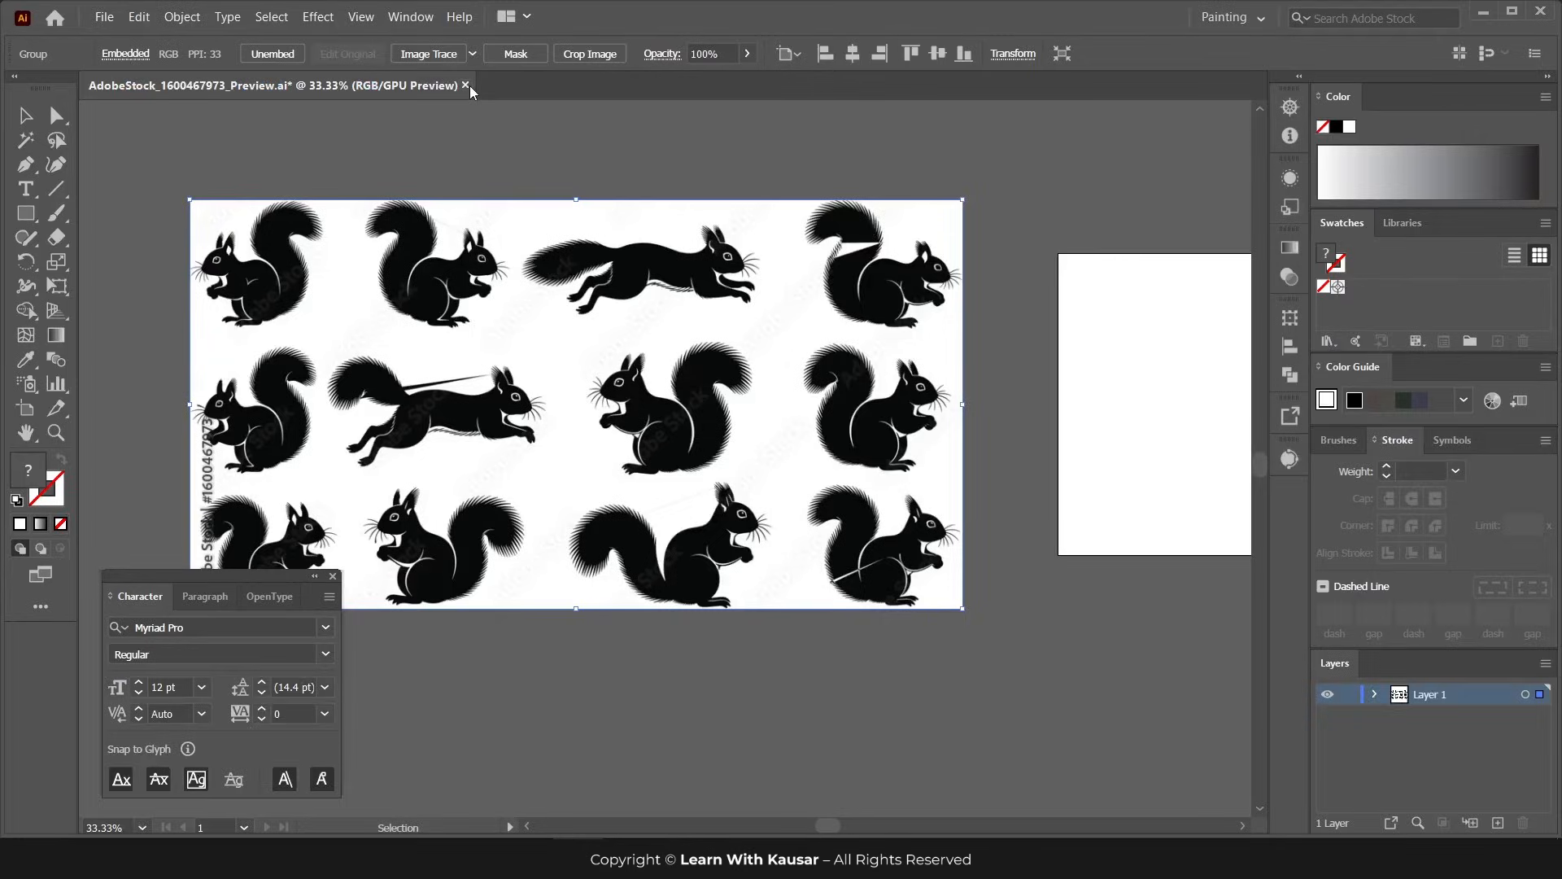
{"action": "left_click", "coordinate": [465, 84]}
{"action": "left_click", "coordinate": [886, 454]}
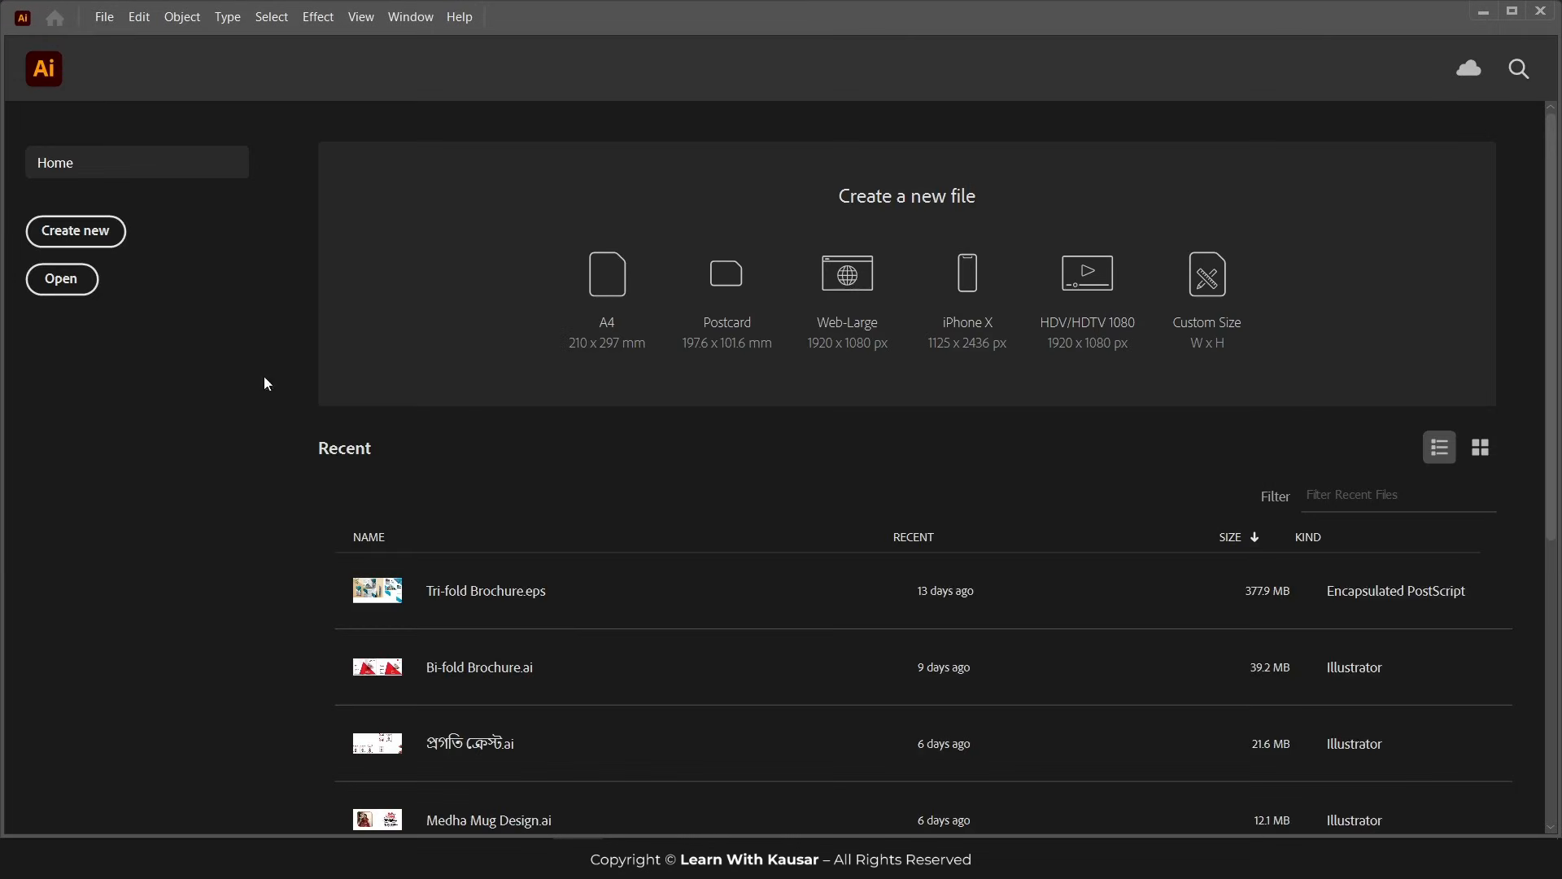
- Create a new document measured in pixels, 6000 px wide and 4000 px high, with RGB Color mode
{"action": "left_click", "coordinate": [71, 236]}
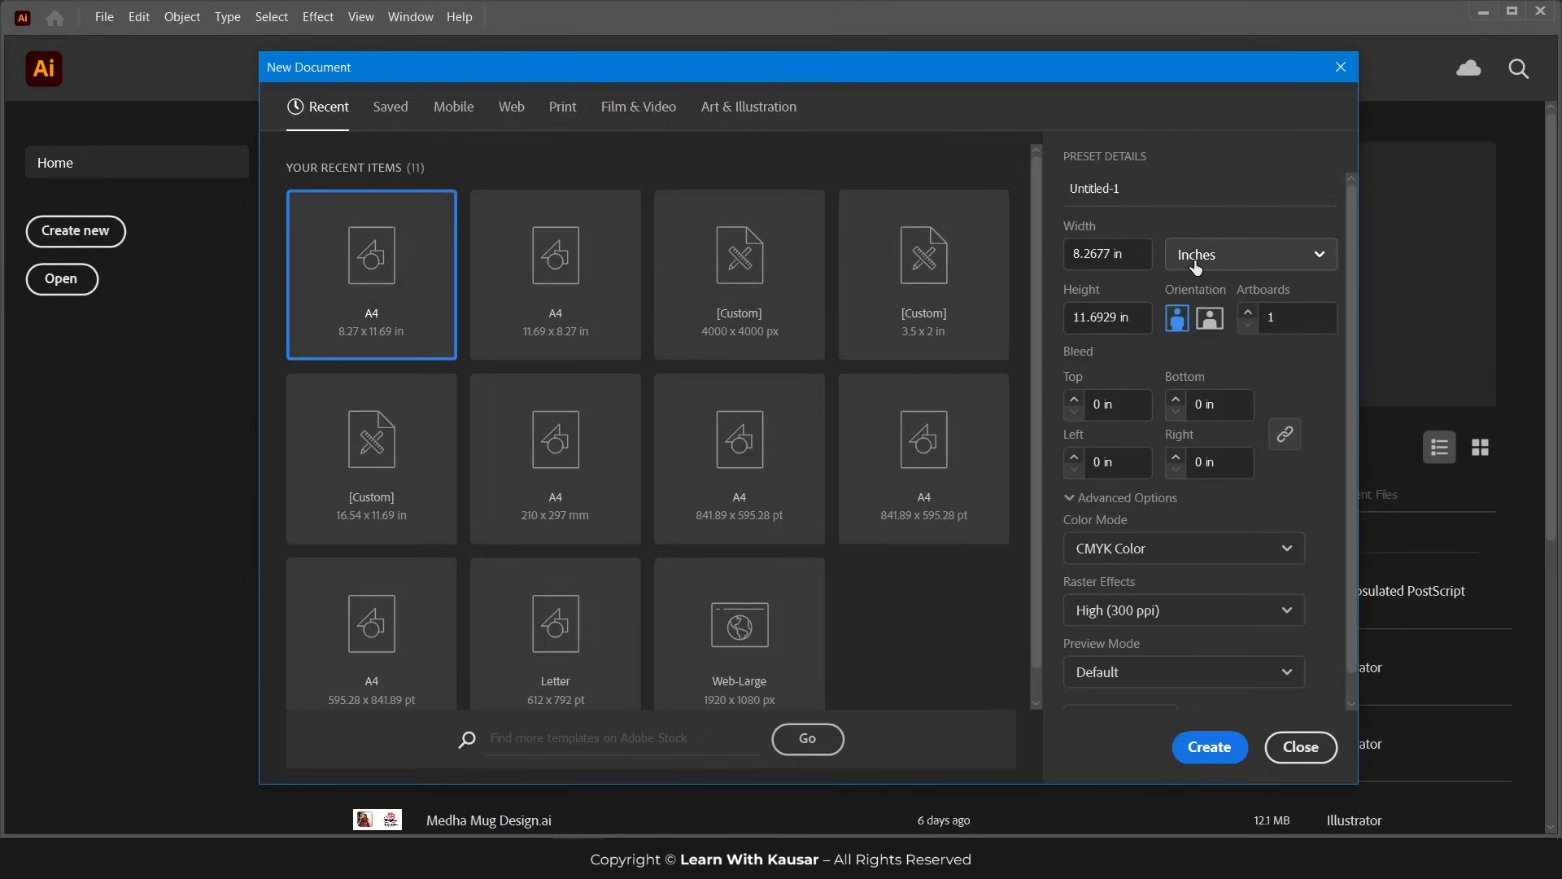
{"action": "left_click", "coordinate": [1257, 254]}
{"action": "left_click", "coordinate": [1196, 294]}
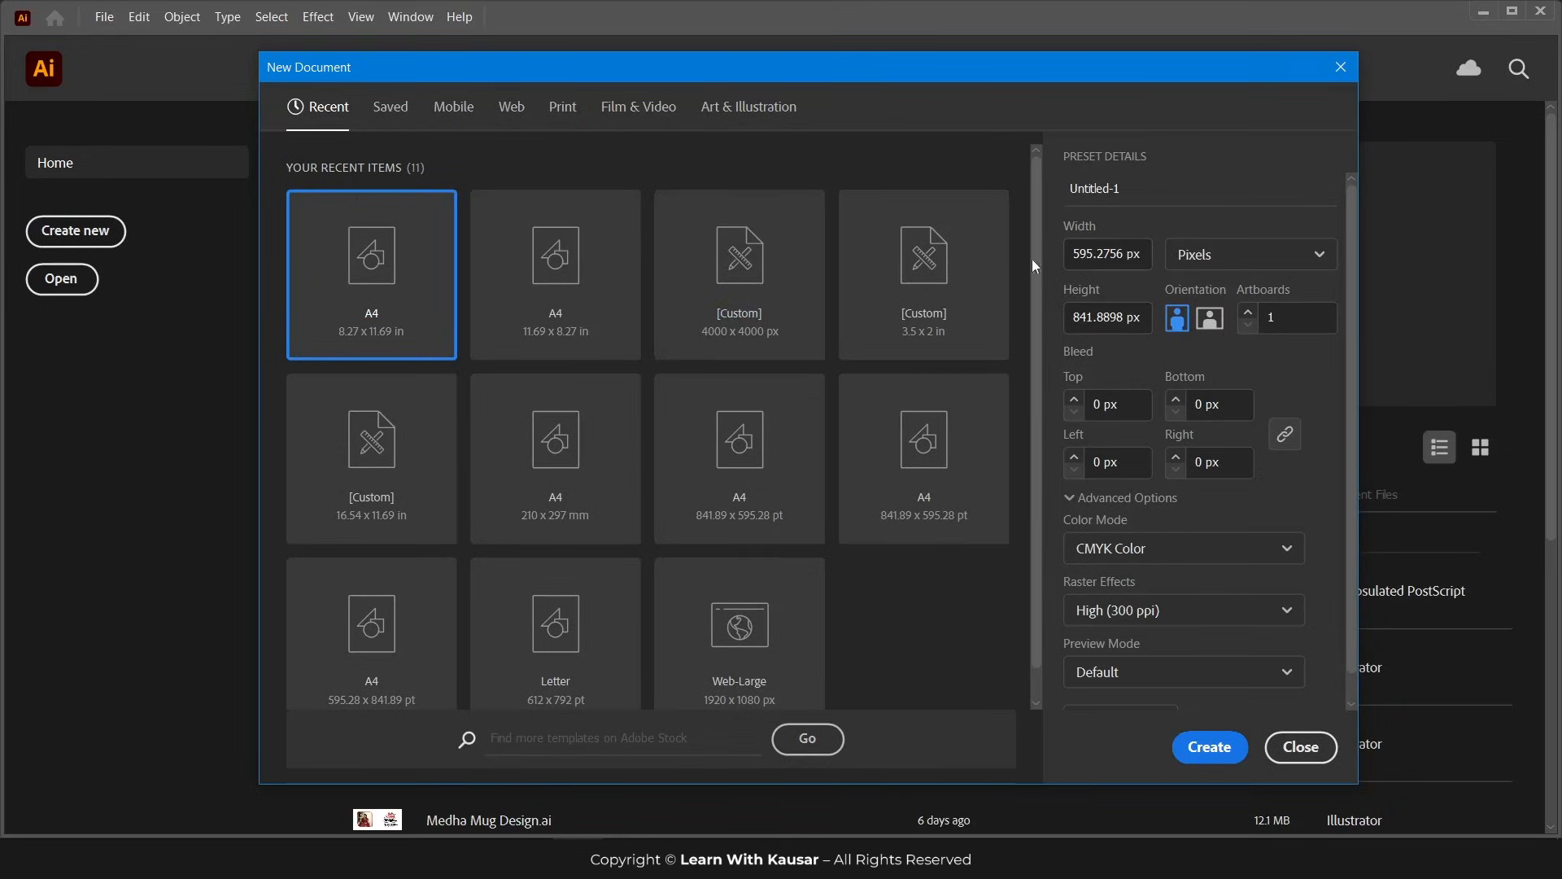
{"action": "triple_click", "coordinate": [1144, 252]}
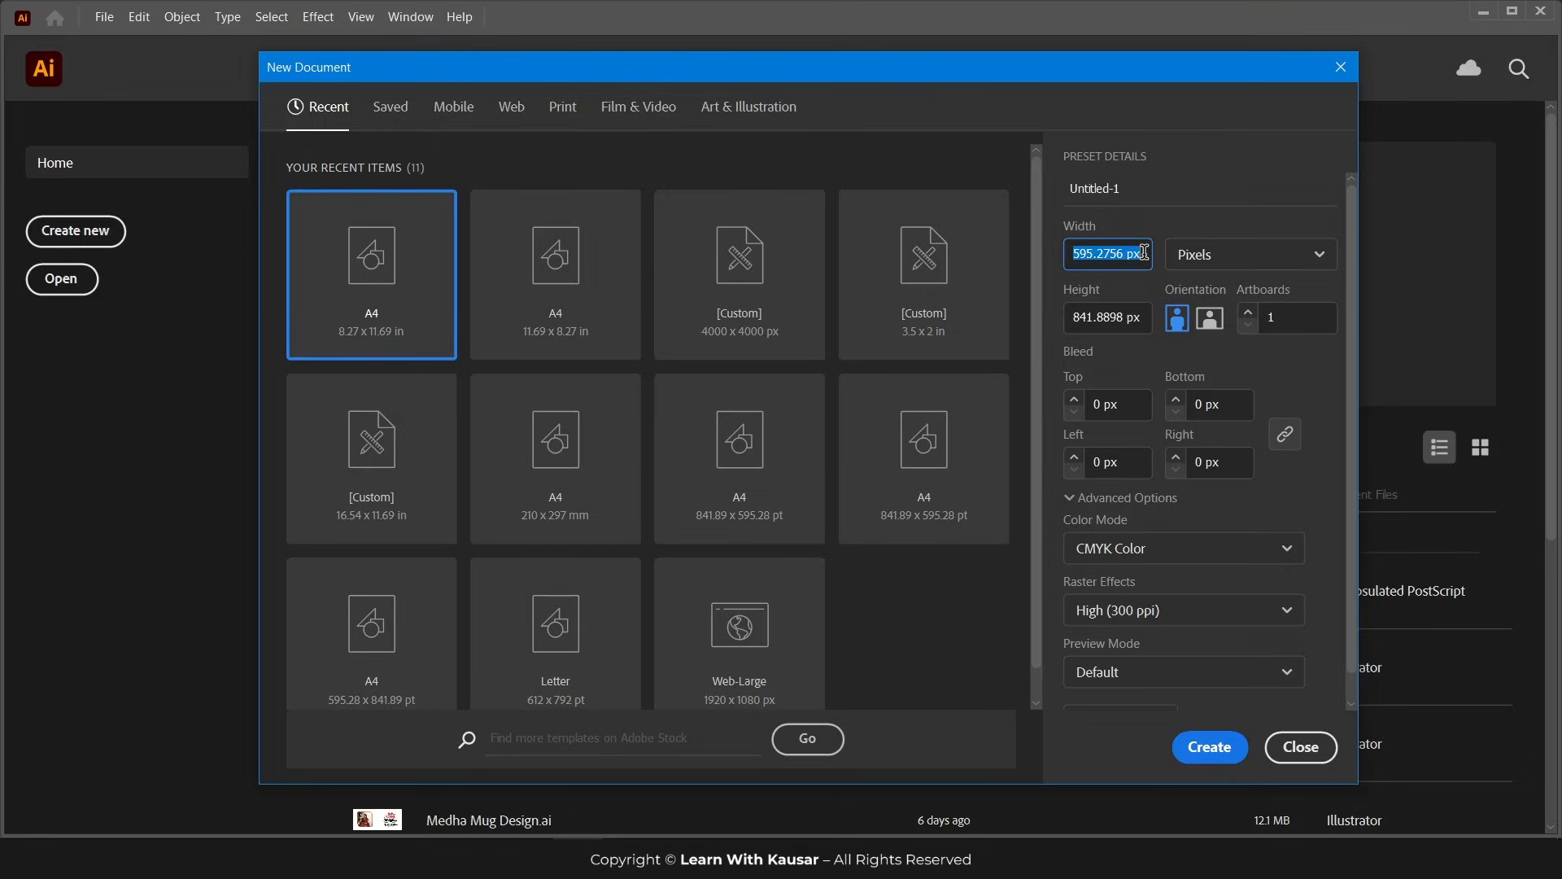
{"action": "type", "text": "6000"}
{"action": "triple_click", "coordinate": [1121, 316]}
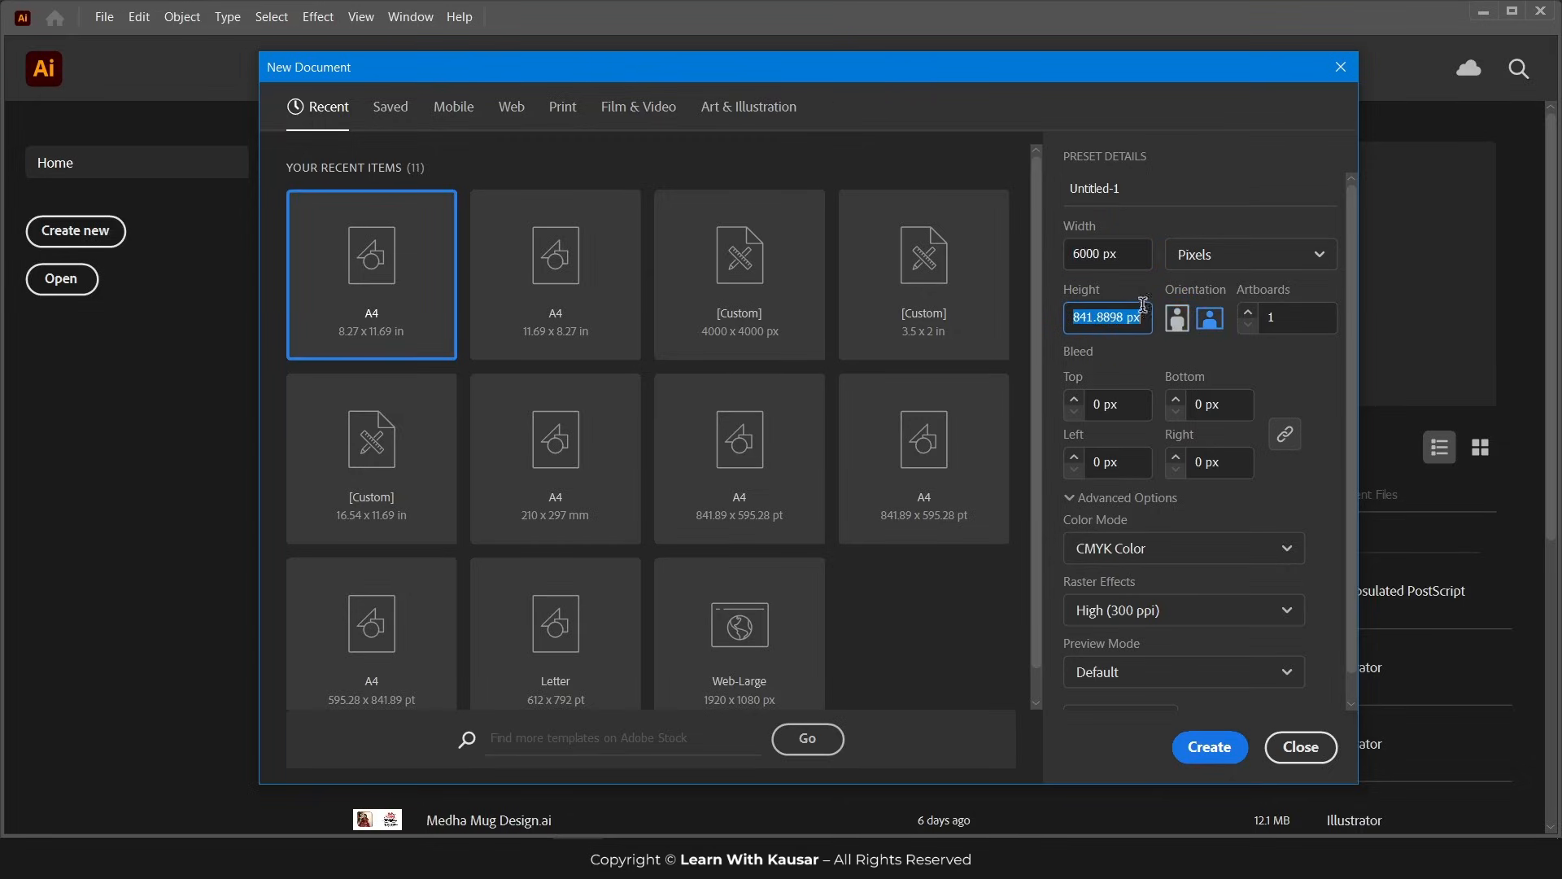
{"action": "type", "text": "4000"}
{"action": "left_click", "coordinate": [1092, 548]}
{"action": "left_click", "coordinate": [1099, 580]}
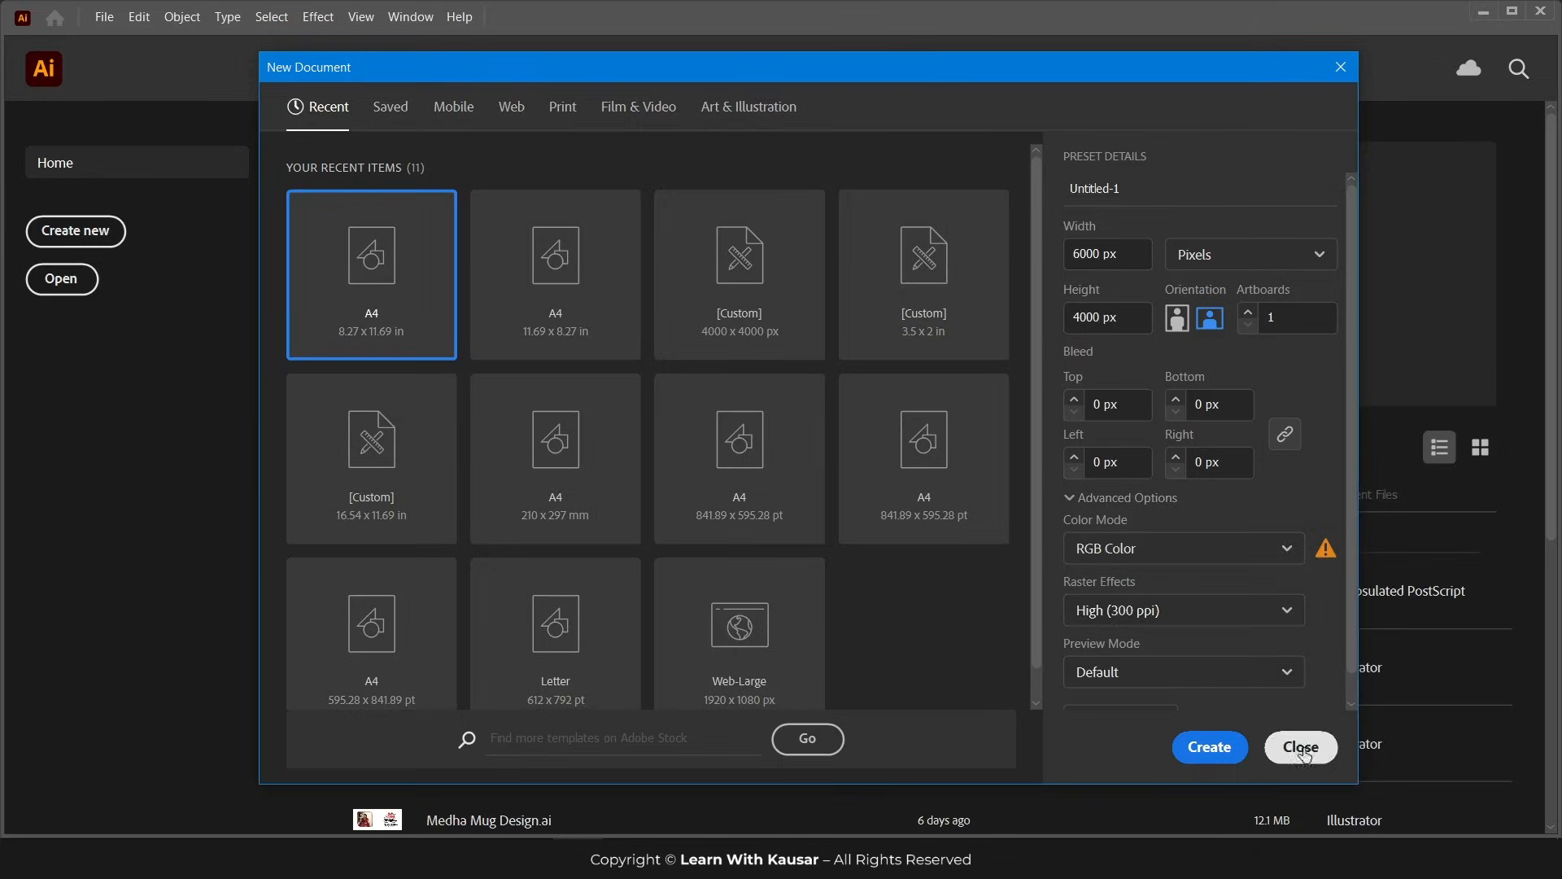
{"action": "left_click", "coordinate": [1210, 747]}
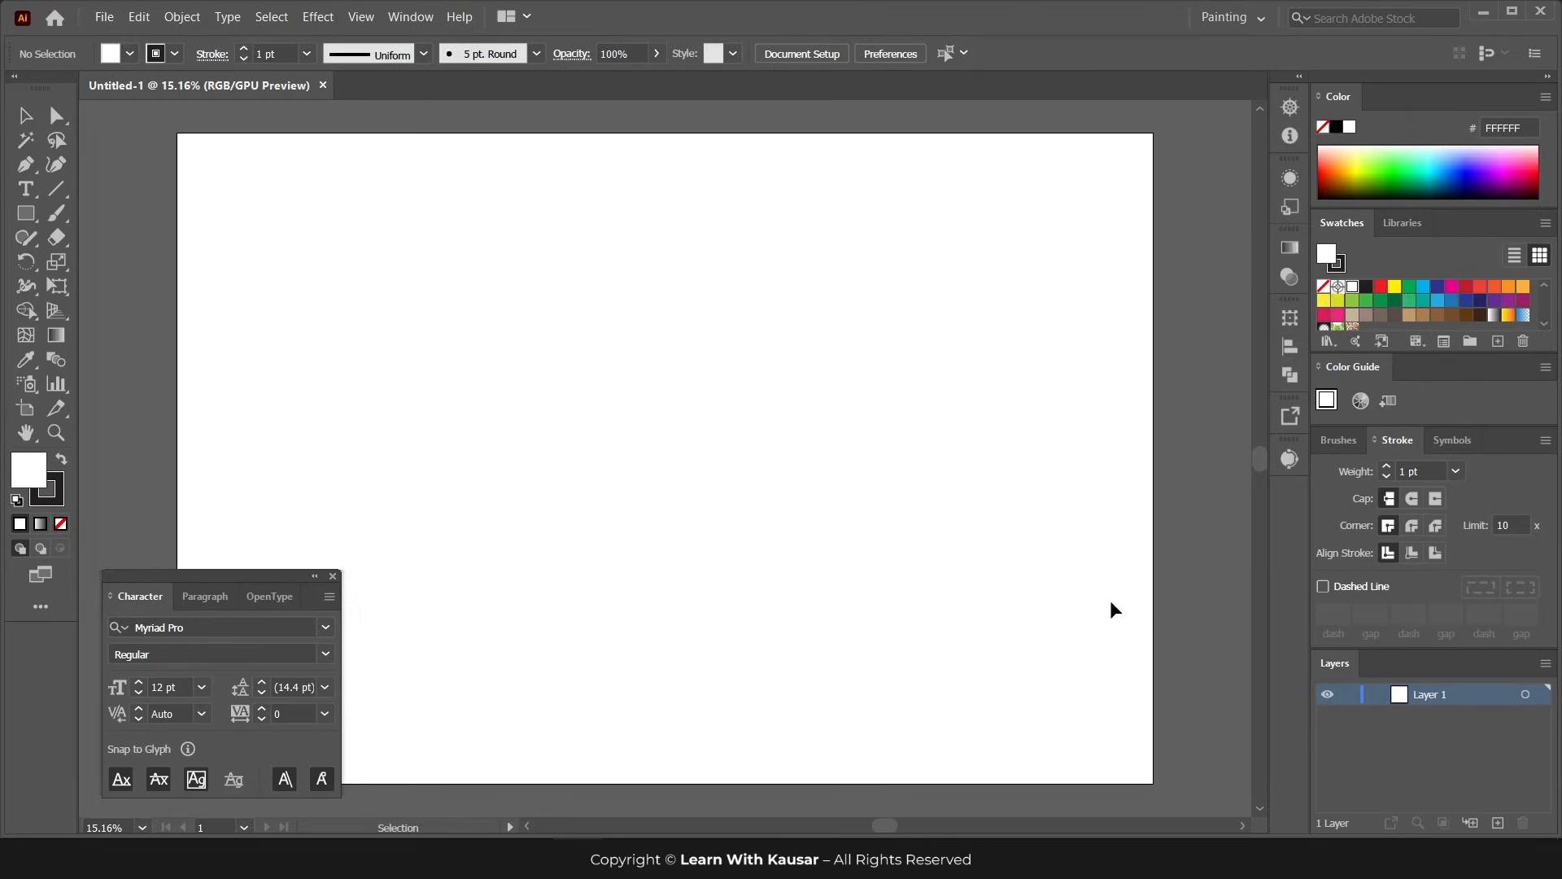
{"action": "key", "text": "ctrl+minus"}
{"action": "key", "text": "ctrl+minus"}
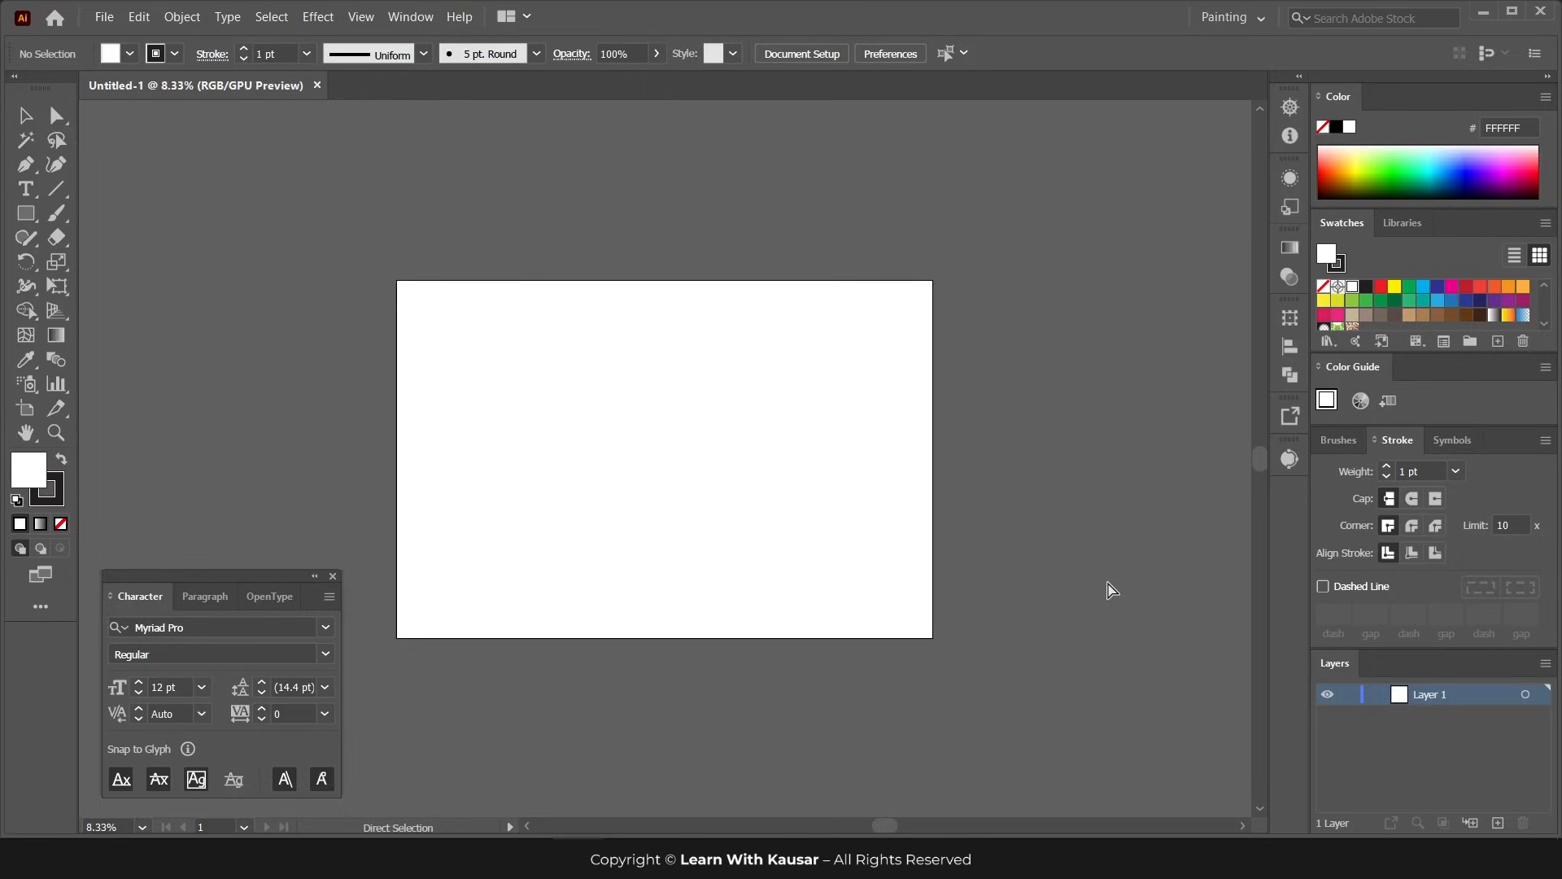
{"action": "scroll", "coordinate": [562, 492], "scroll_direction": "down", "scroll_amount": 2}
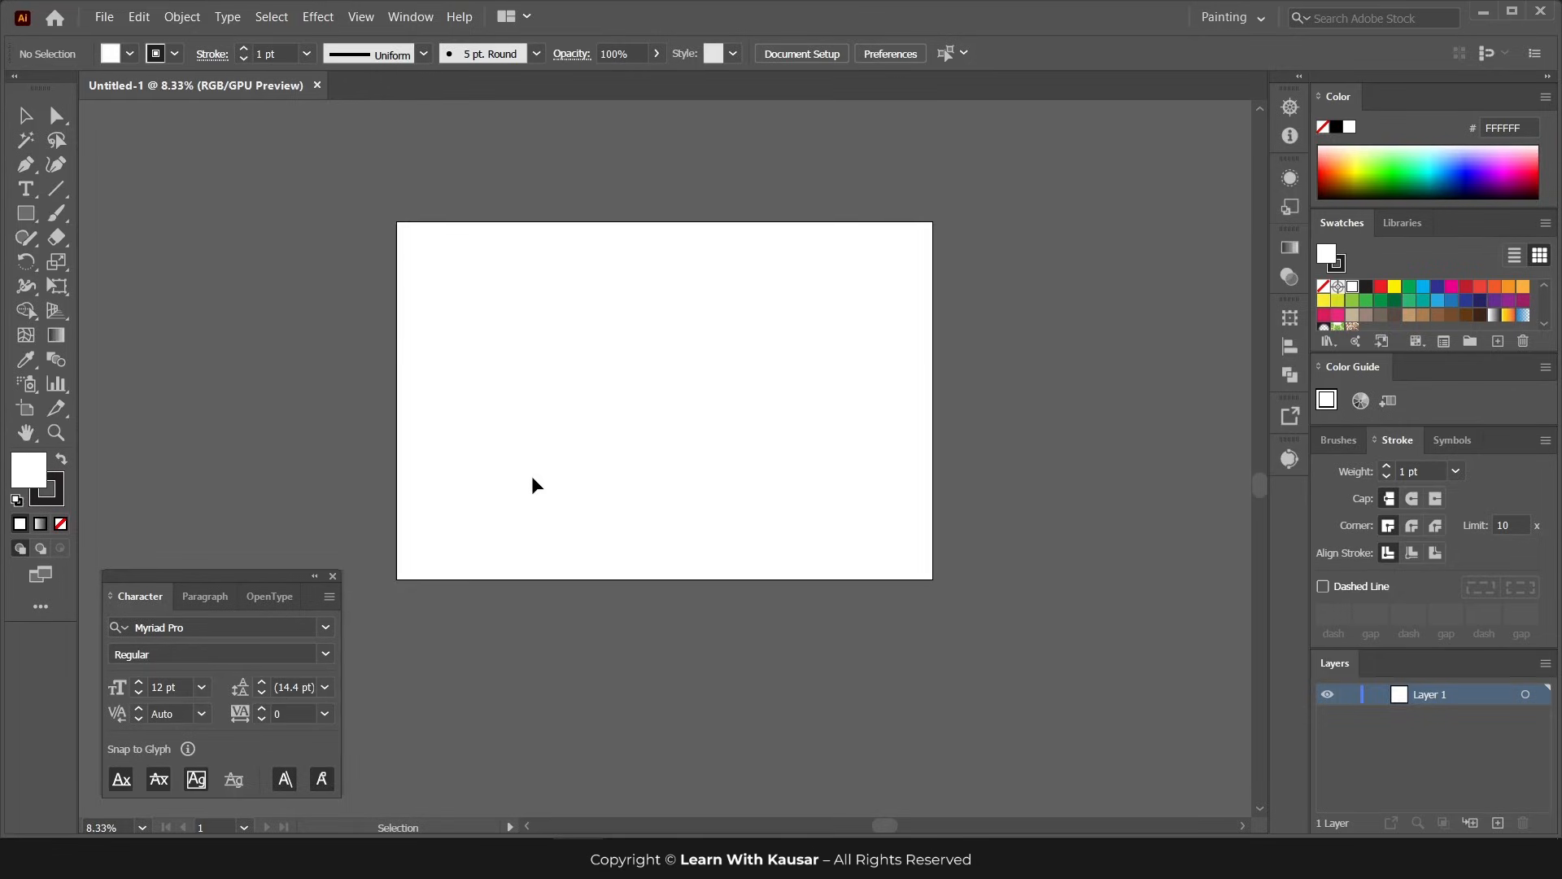
{"action": "key", "text": "ctrl+space"}
{"action": "left_click", "coordinate": [538, 449], "text": "ctrl"}
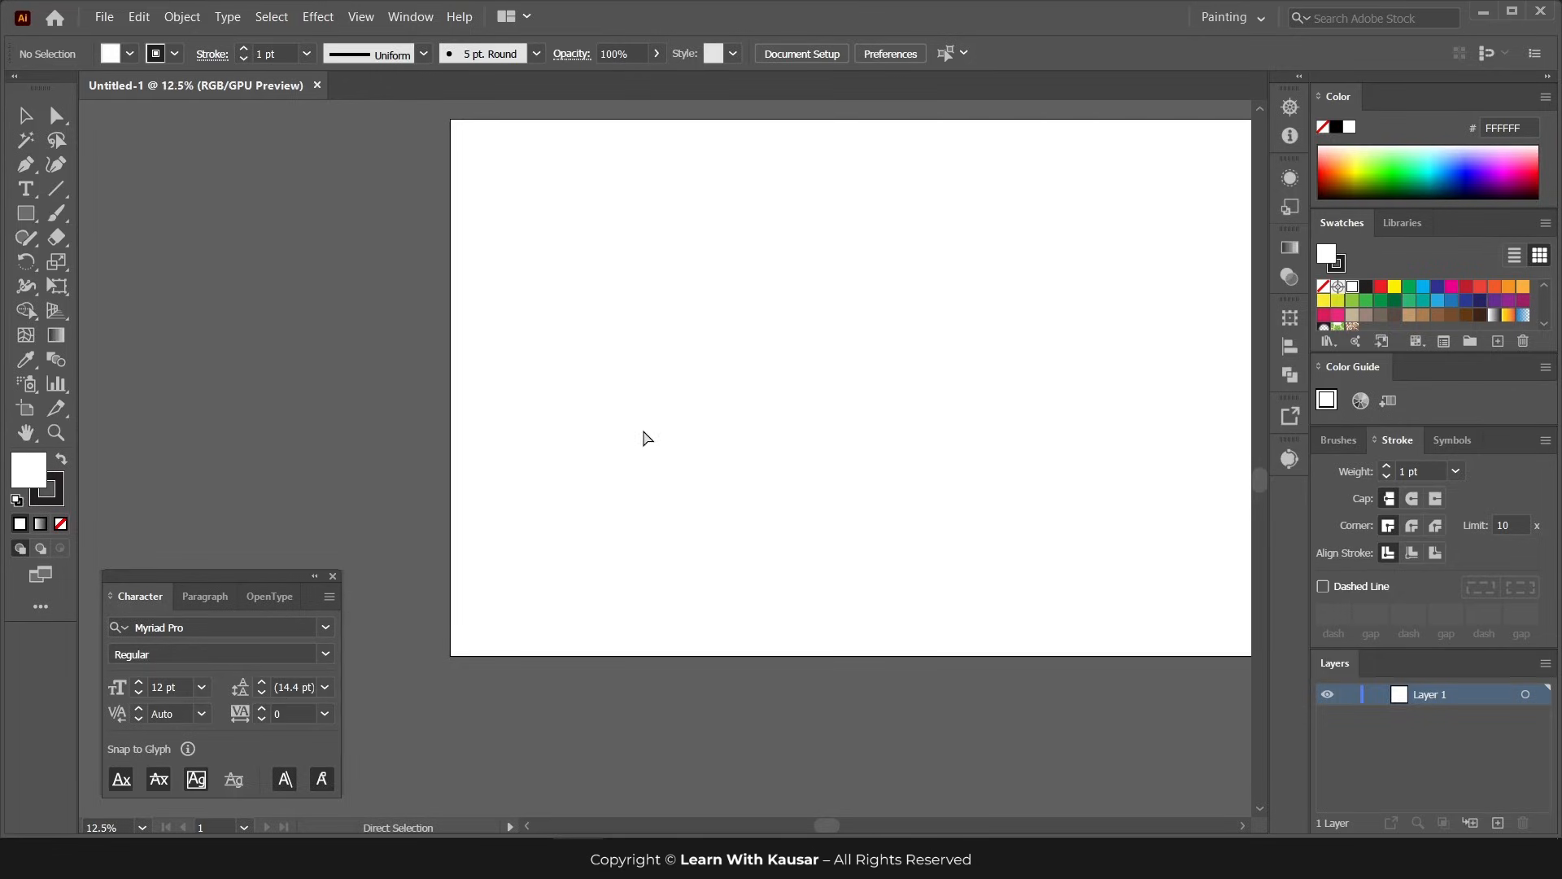
{"action": "scroll", "coordinate": [659, 409], "scroll_direction": "right", "scroll_amount": 3}
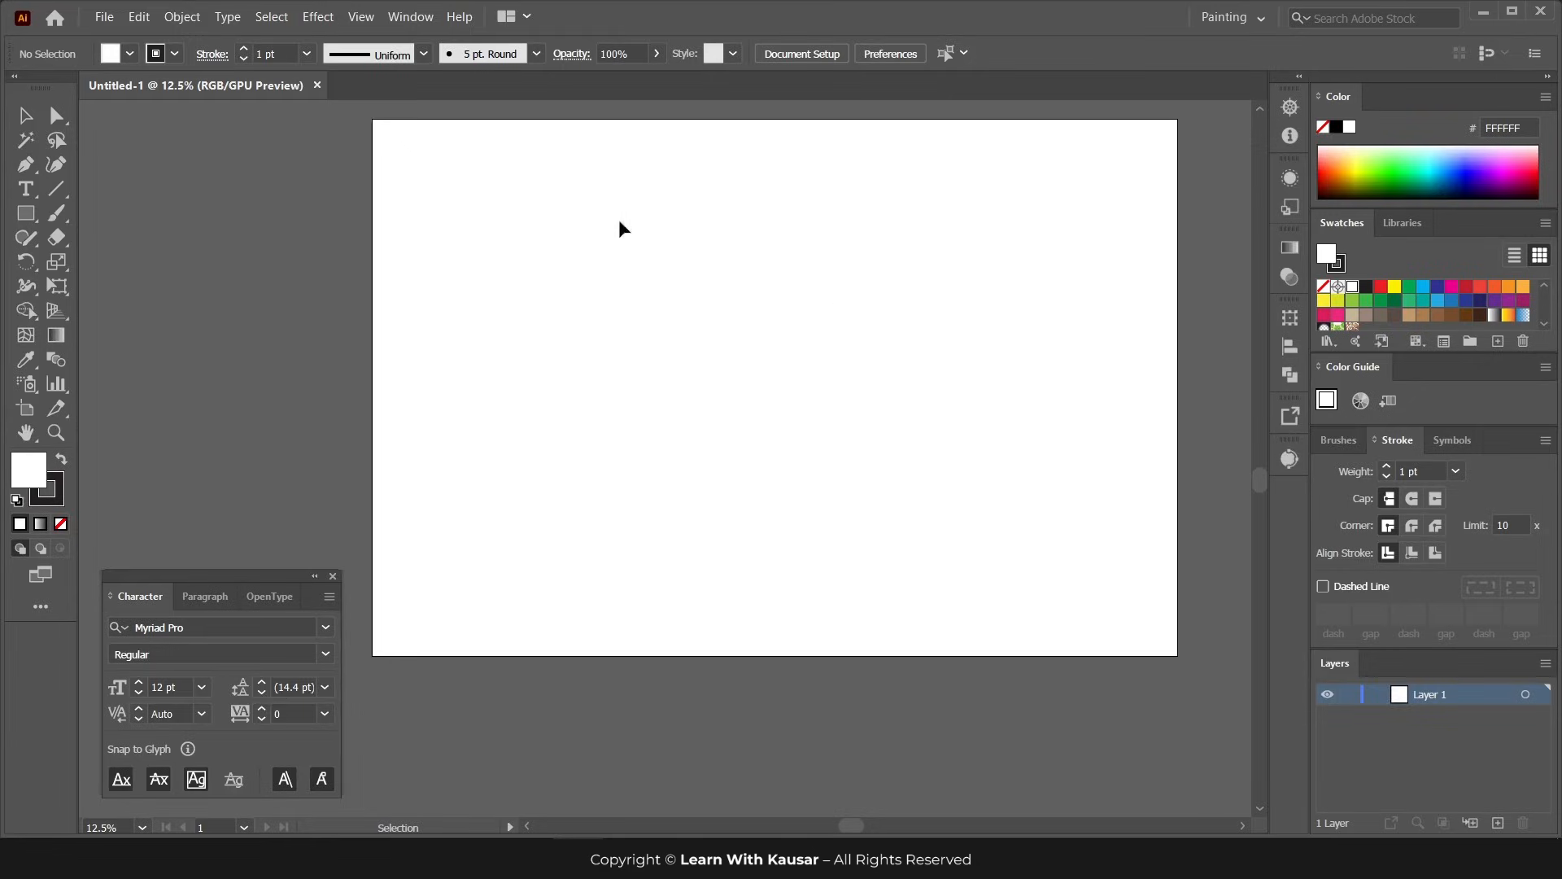
{"action": "scroll", "coordinate": [913, 527], "scroll_direction": "right", "scroll_amount": 1}
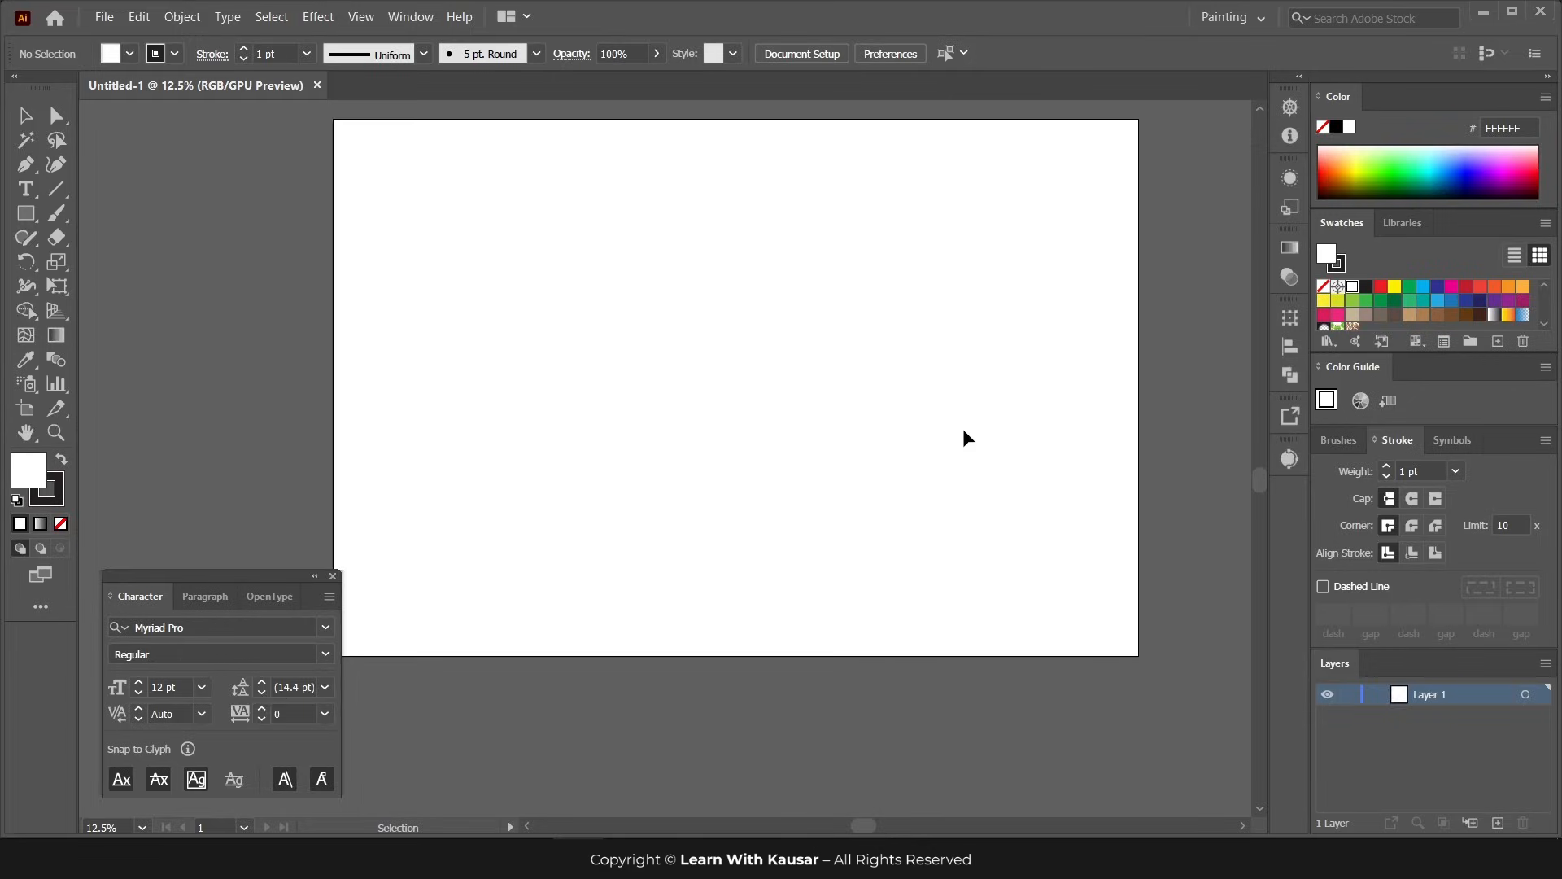
- Draw a rectangle covering the whole artboard, collapse the Character panel, and fill the rectangle with yellow (FFF200)
{"action": "key", "text": "ctrl+minus"}
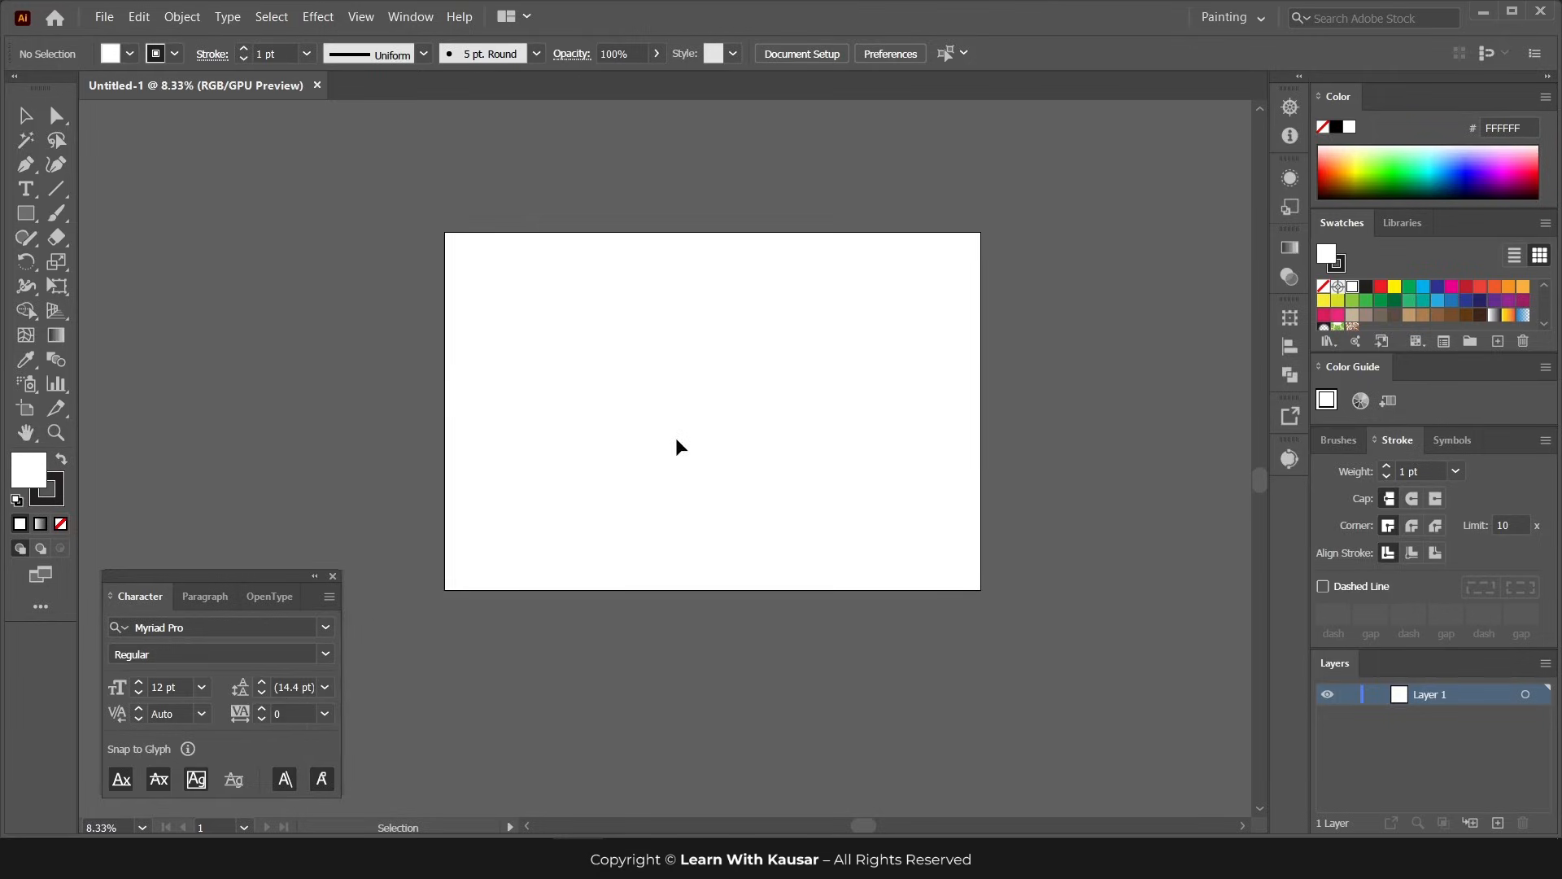
{"action": "left_click", "coordinate": [27, 216]}
{"action": "left_click_drag", "start_coordinate": [444, 233], "coordinate": [981, 593]}
{"action": "left_click", "coordinate": [762, 468], "text": "ctrl"}
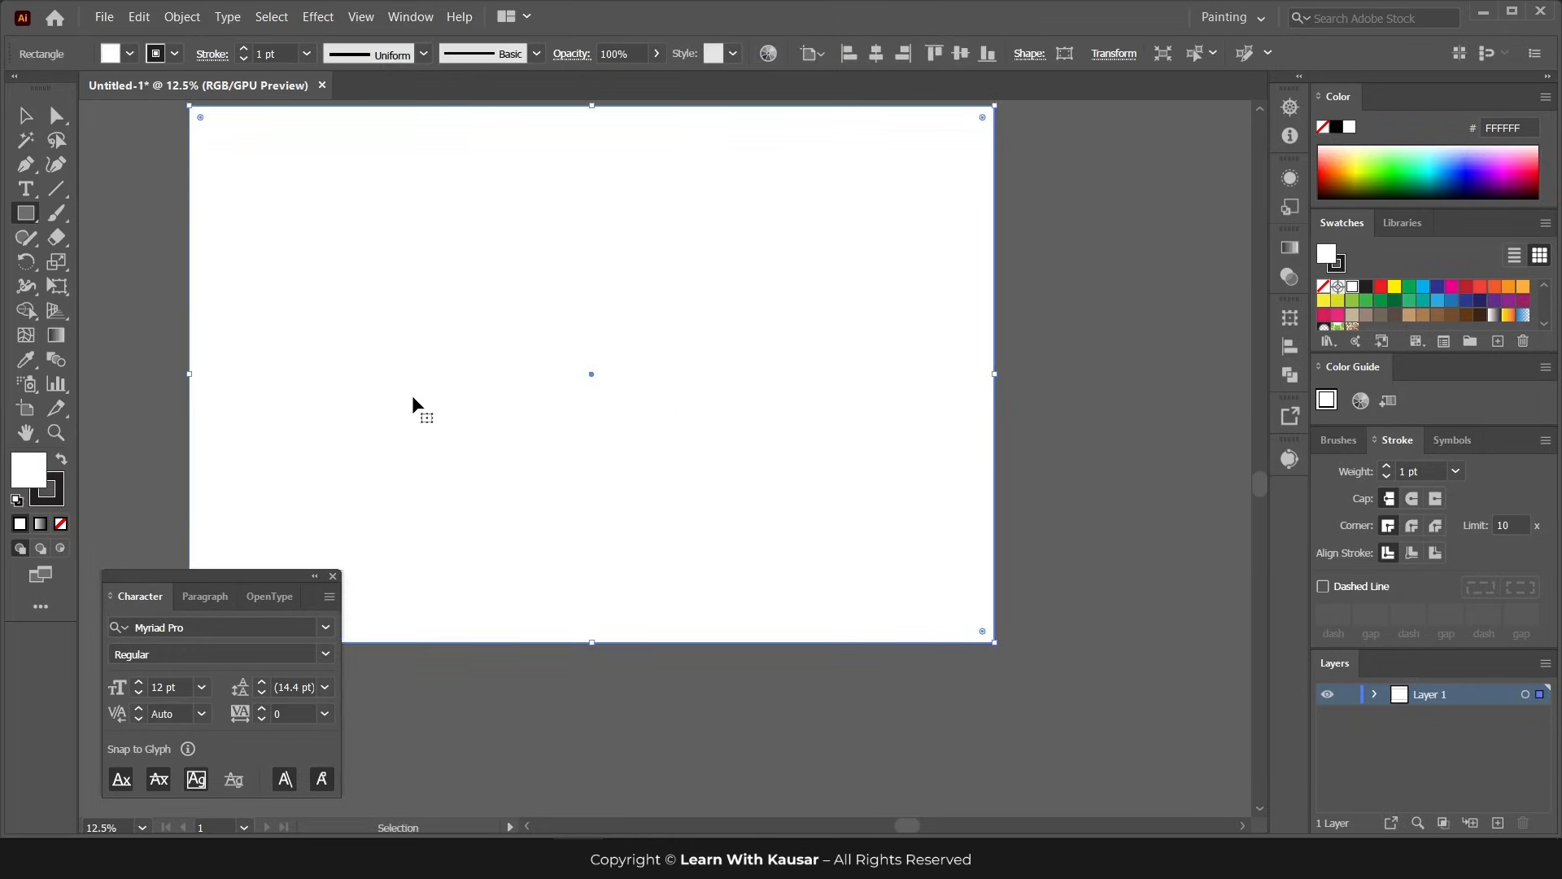
{"action": "scroll", "coordinate": [423, 392], "scroll_direction": "left", "scroll_amount": 3}
{"action": "scroll", "coordinate": [480, 395], "scroll_direction": "up", "scroll_amount": 1}
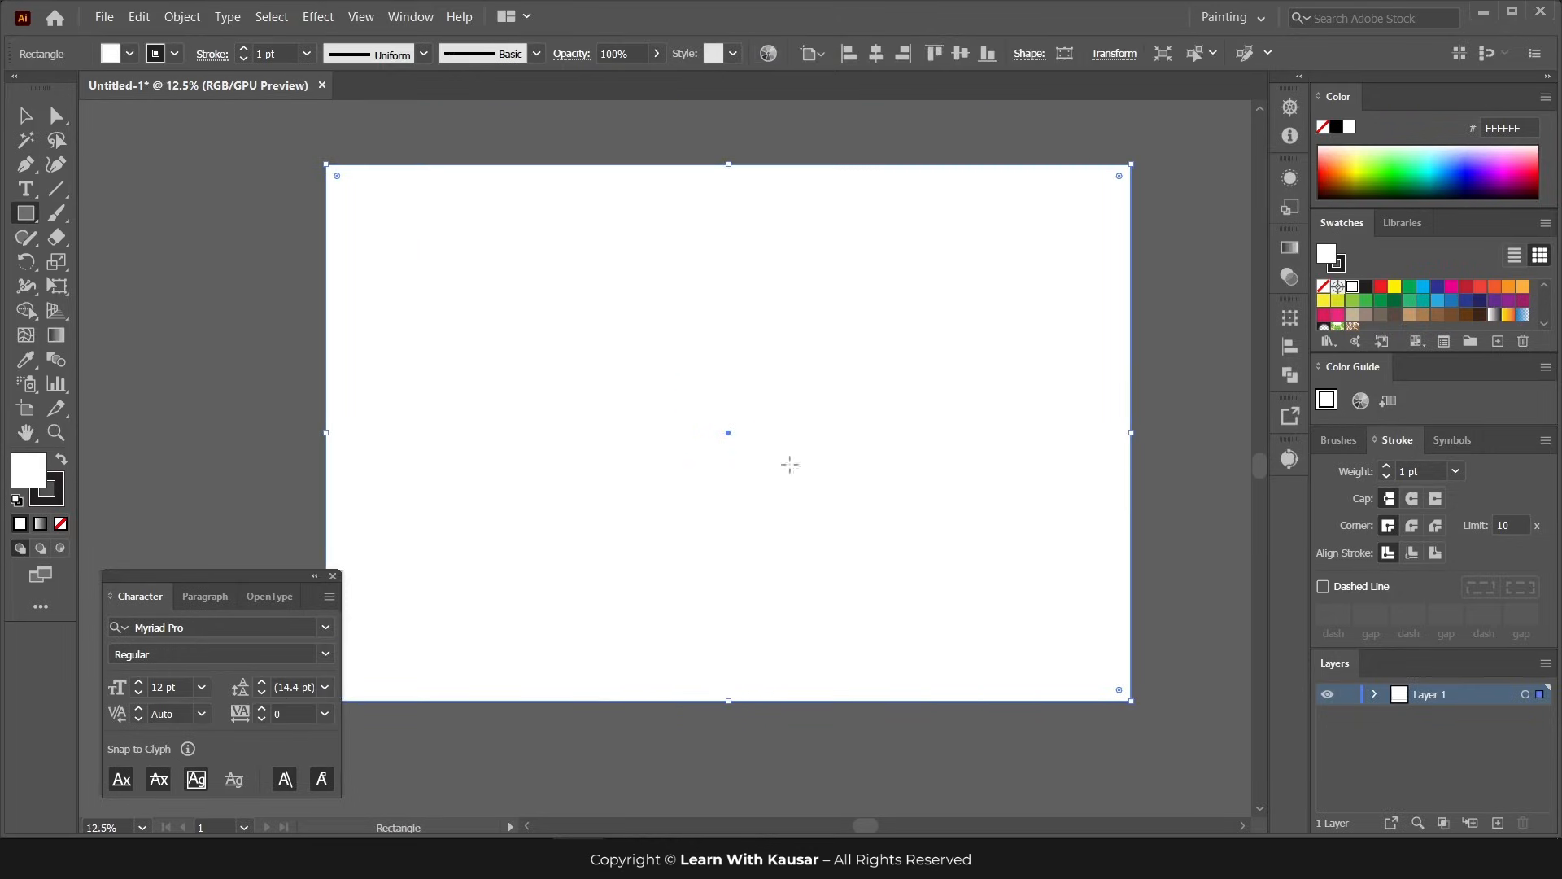
{"action": "left_click", "coordinate": [315, 576]}
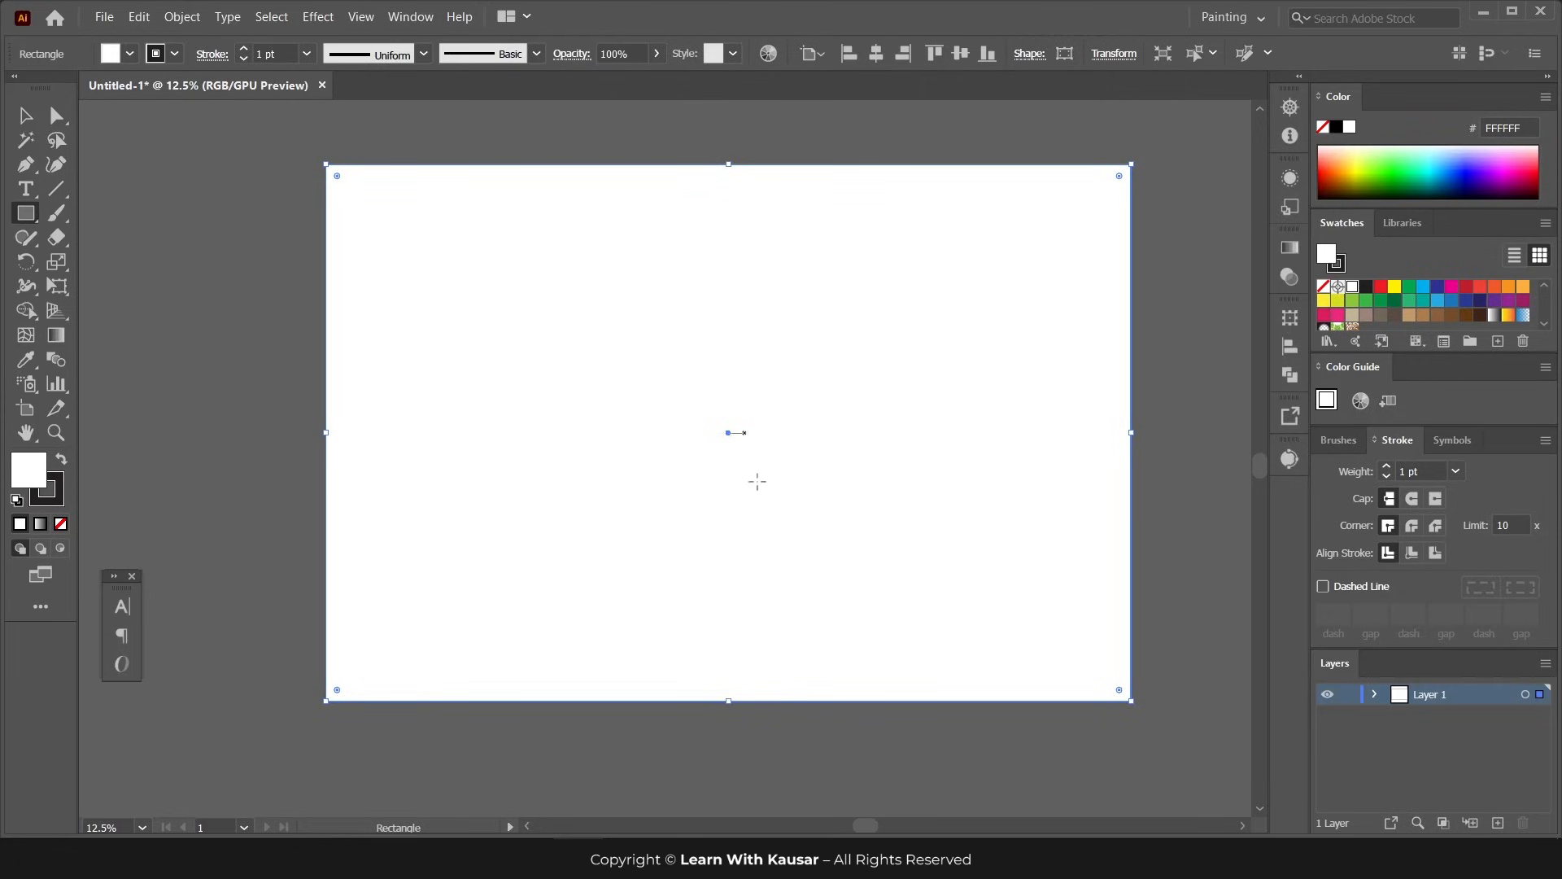
{"action": "left_click", "coordinate": [1394, 287]}
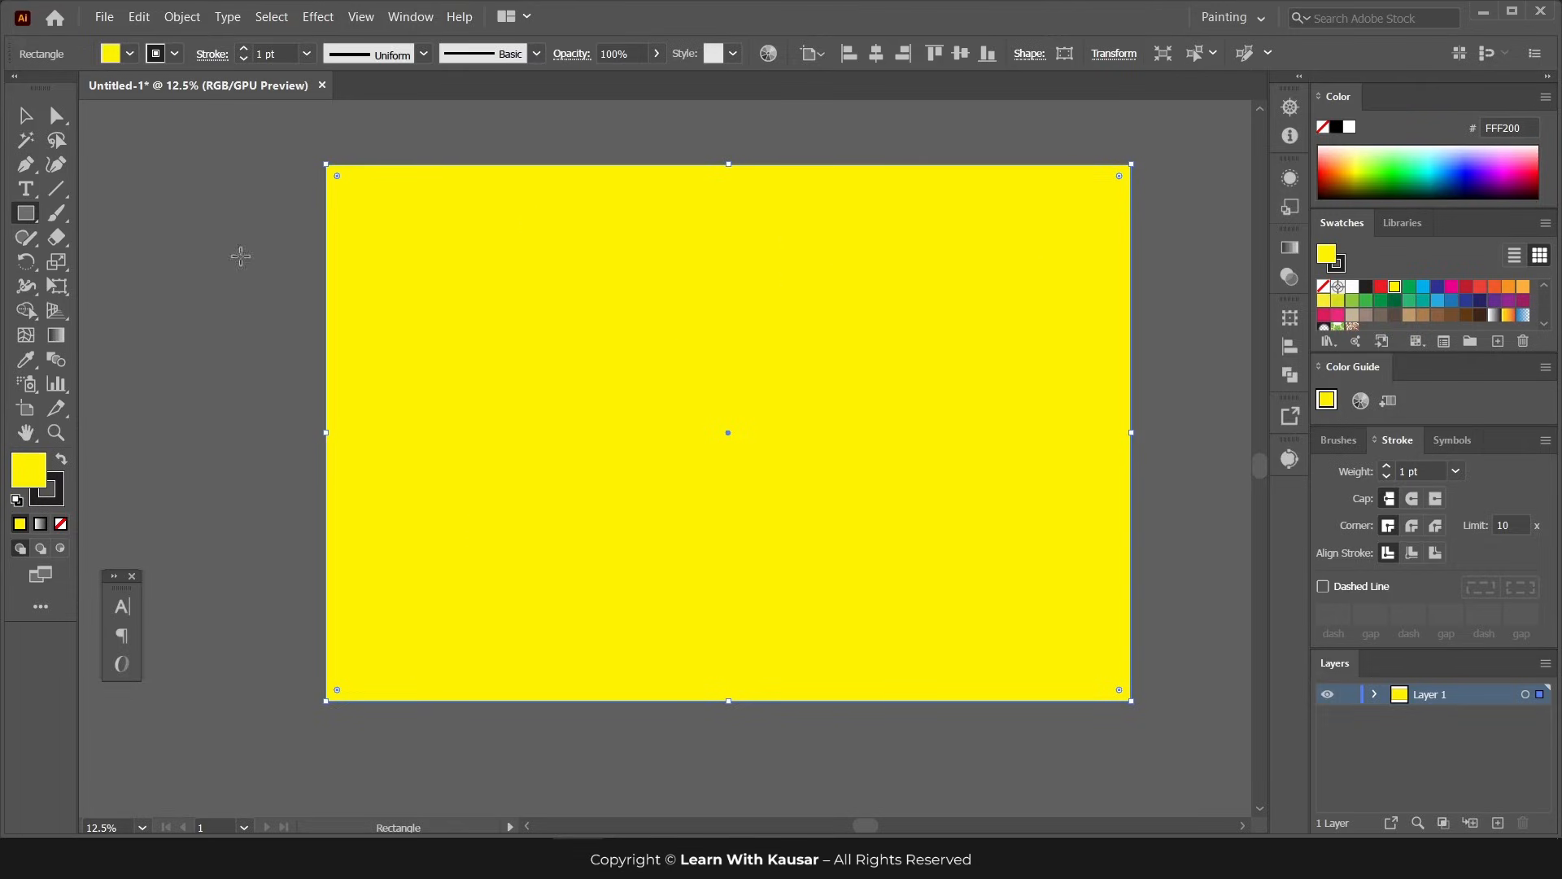
- Use Split Into Grid on the yellow rectangle and set the number of rows to 2
{"action": "left_click", "coordinate": [25, 116]}
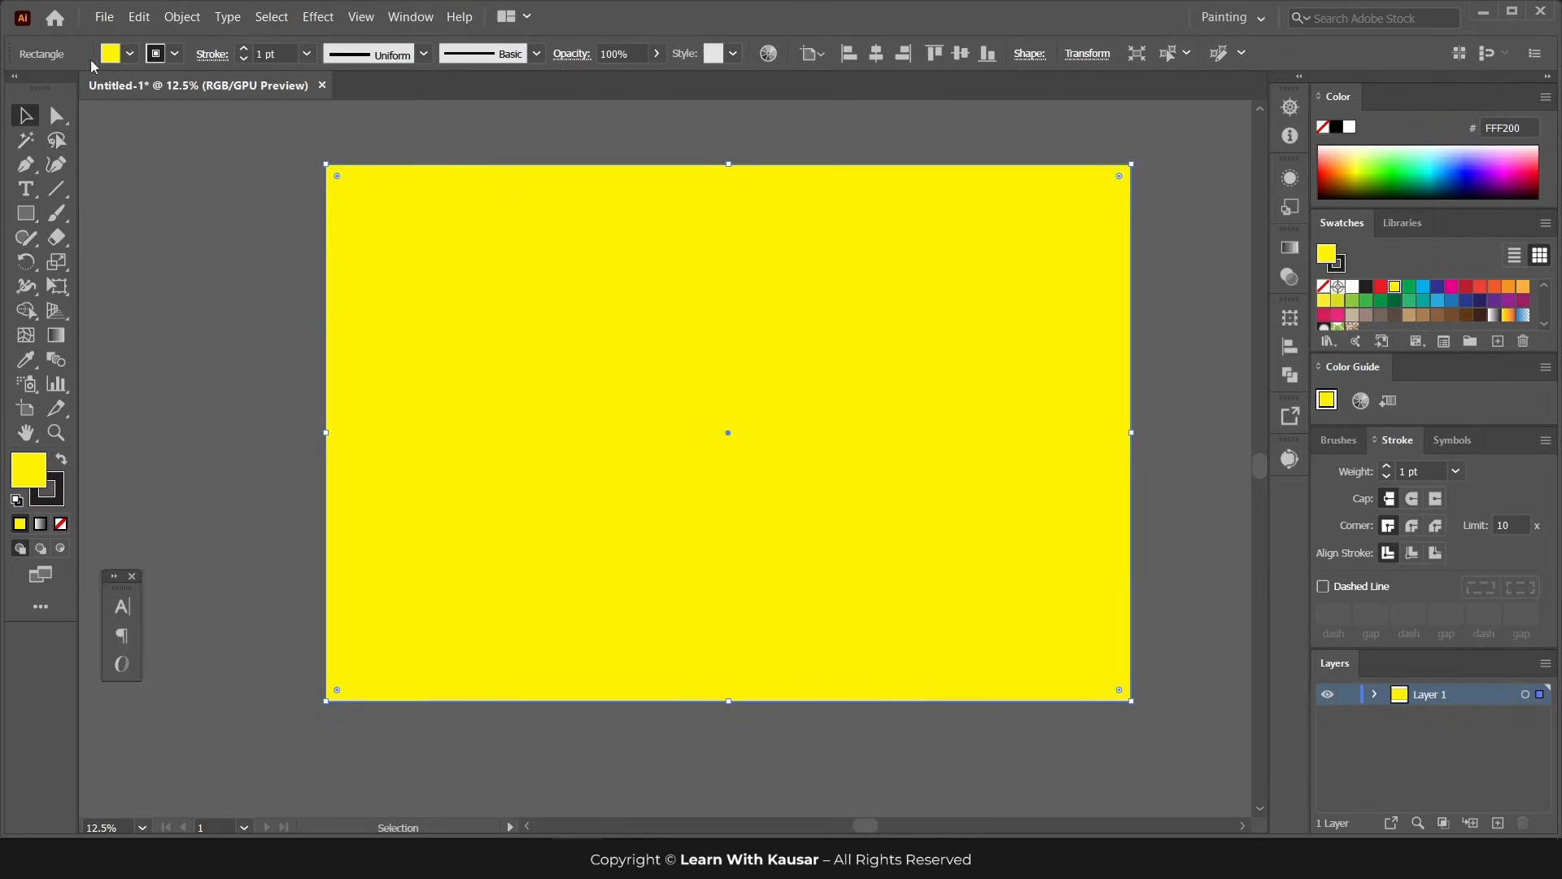
{"action": "left_click", "coordinate": [183, 17]}
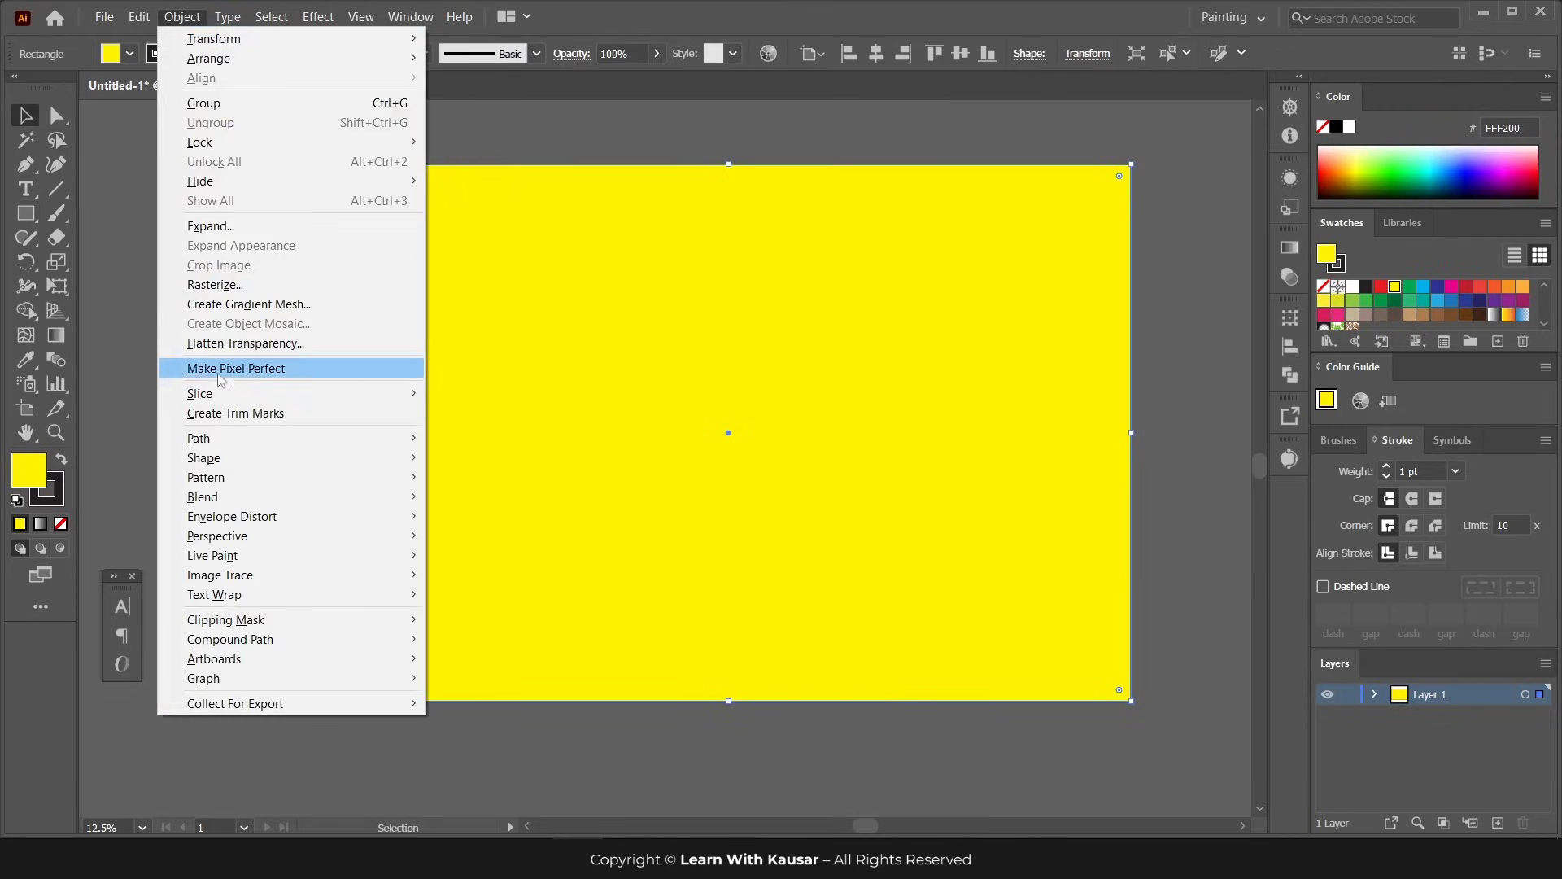
{"action": "mouse_move", "coordinate": [203, 441]}
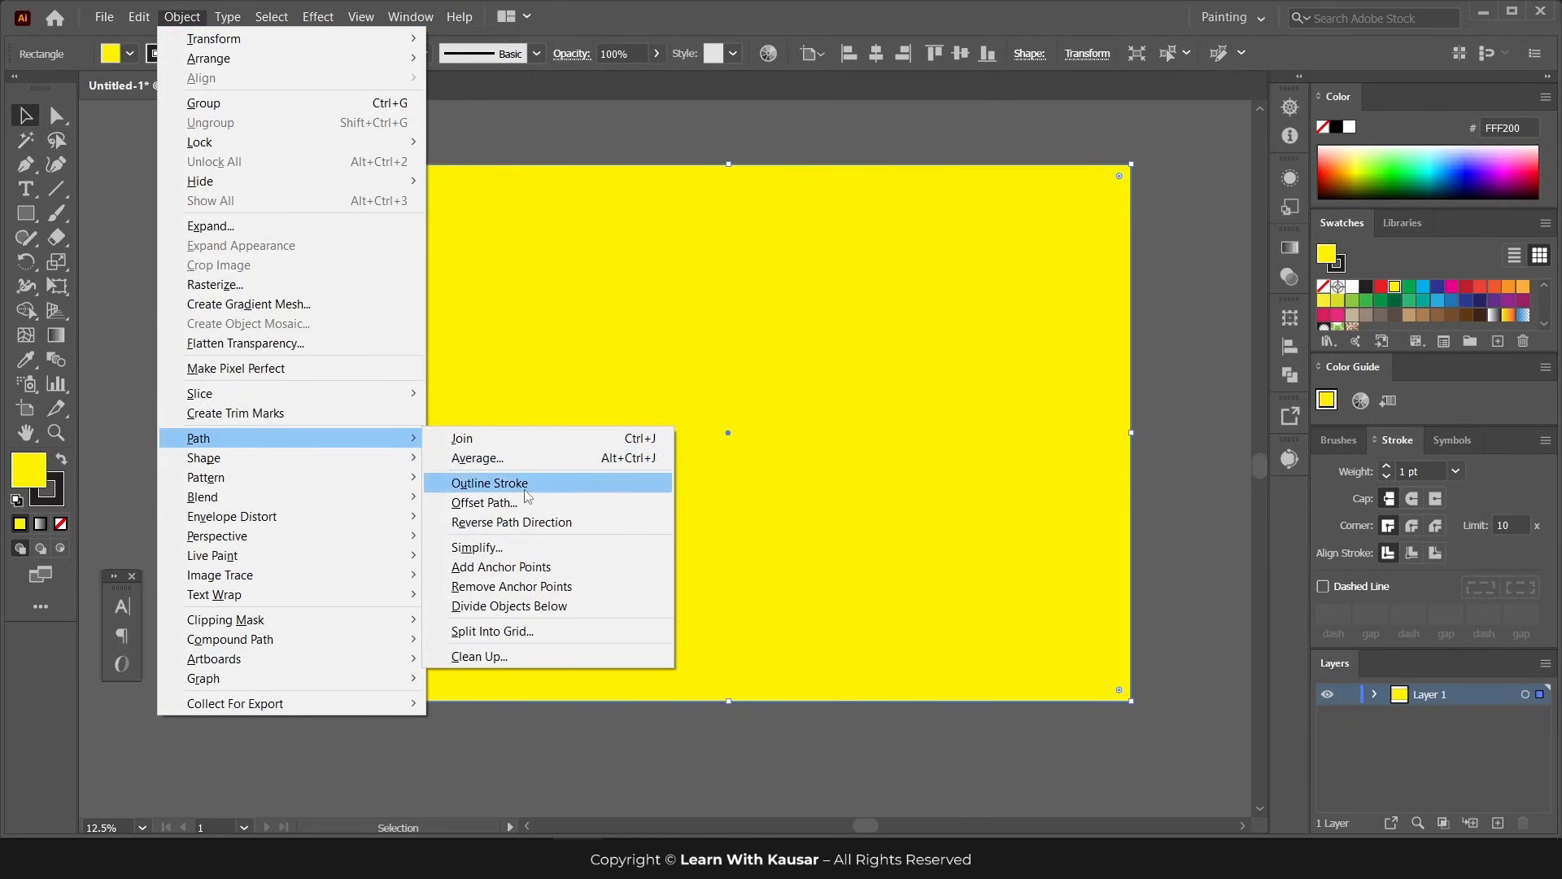
{"action": "left_click", "coordinate": [543, 633]}
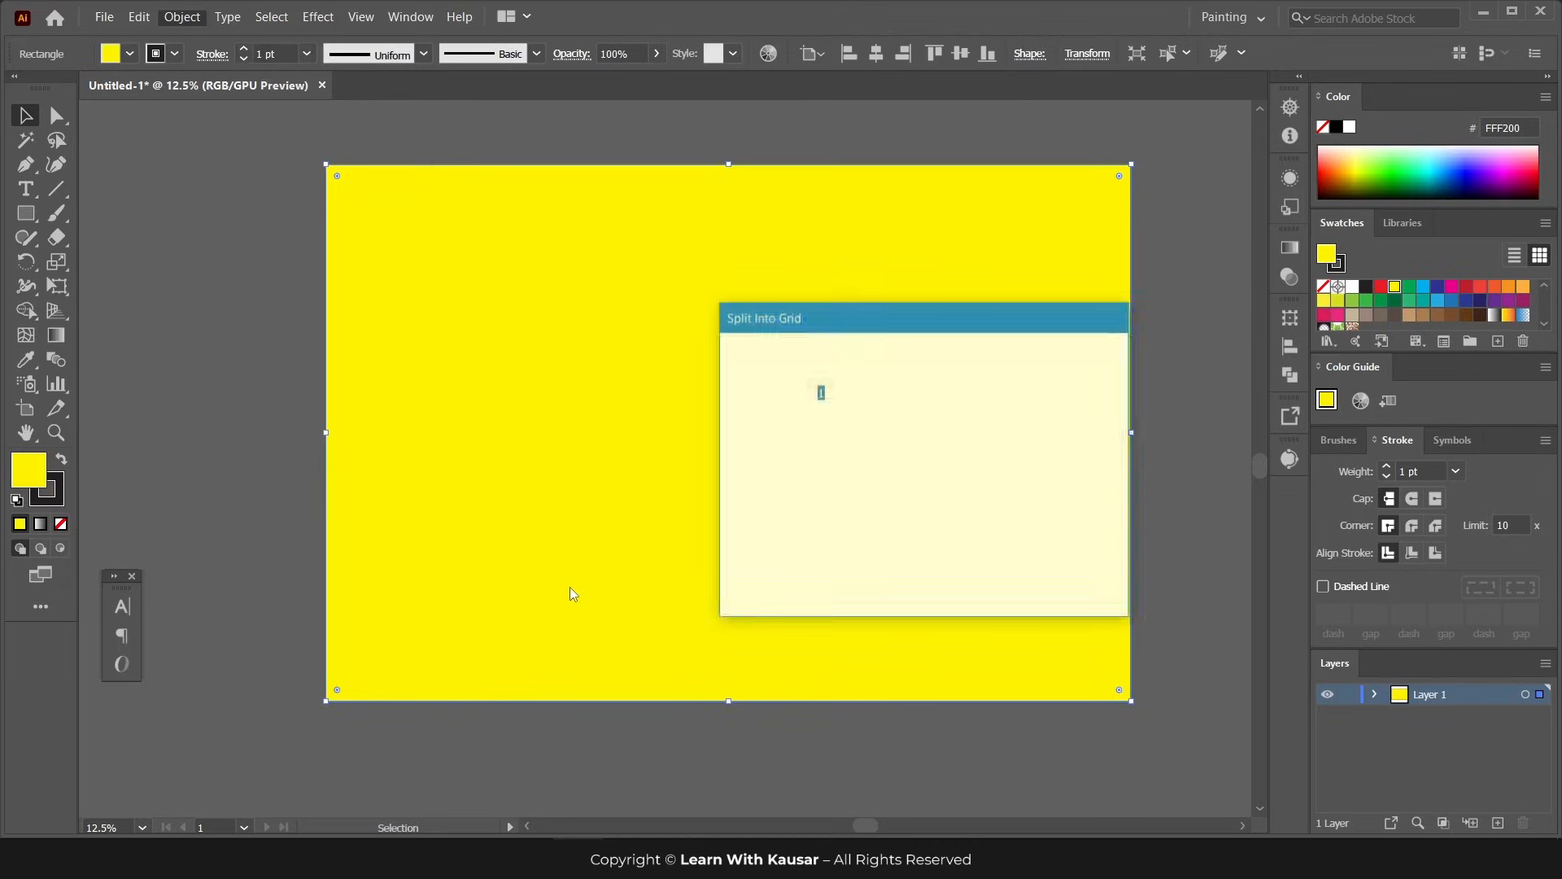
{"action": "left_click_drag", "start_coordinate": [931, 309], "coordinate": [1057, 290]}
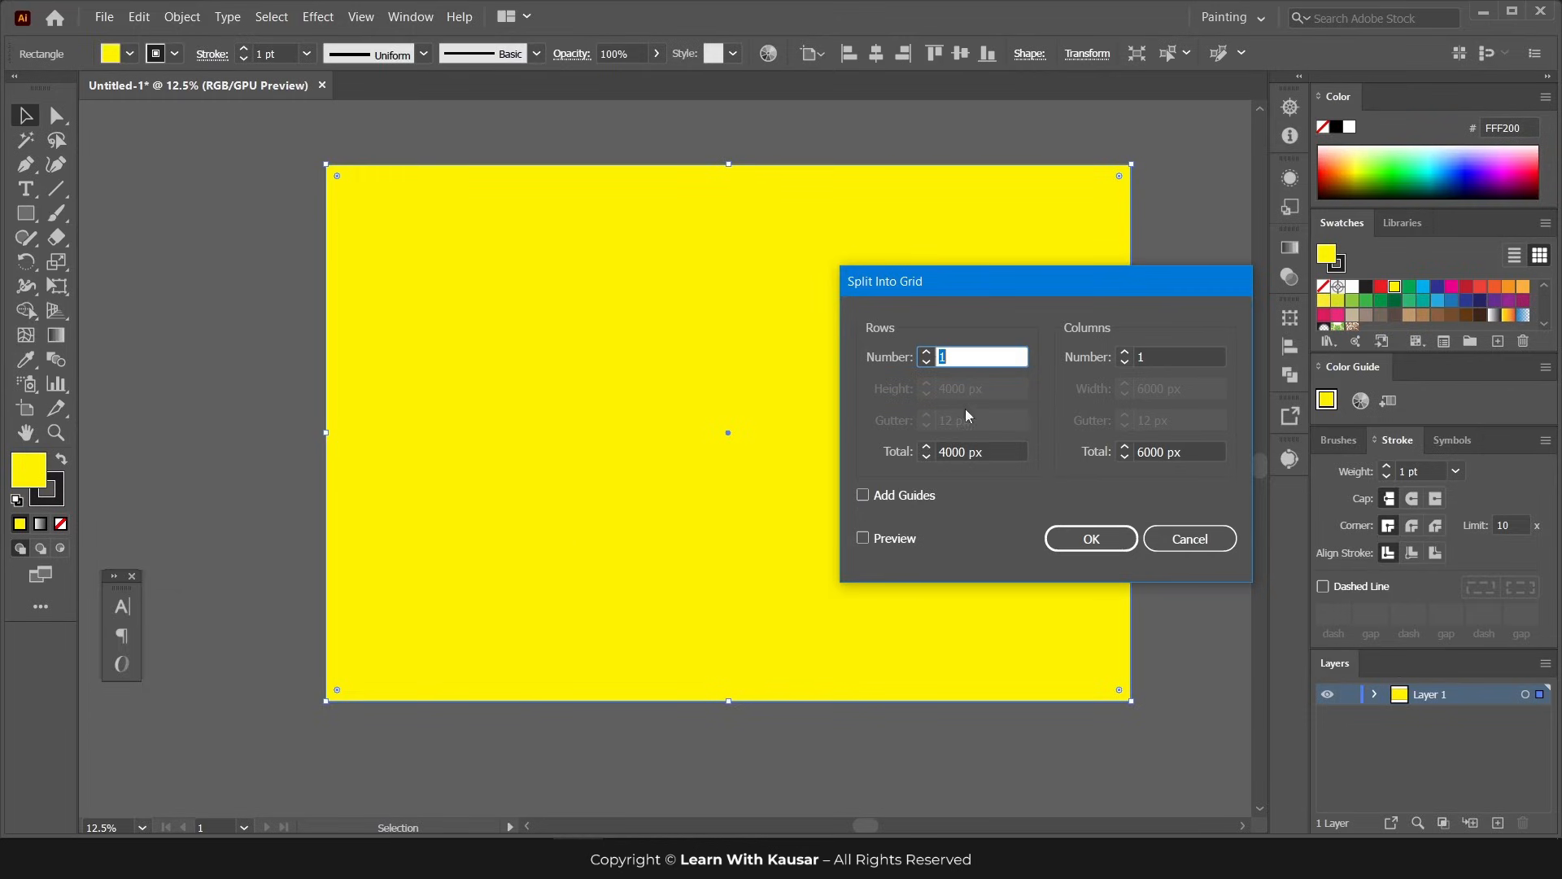
{"action": "left_click", "coordinate": [930, 355]}
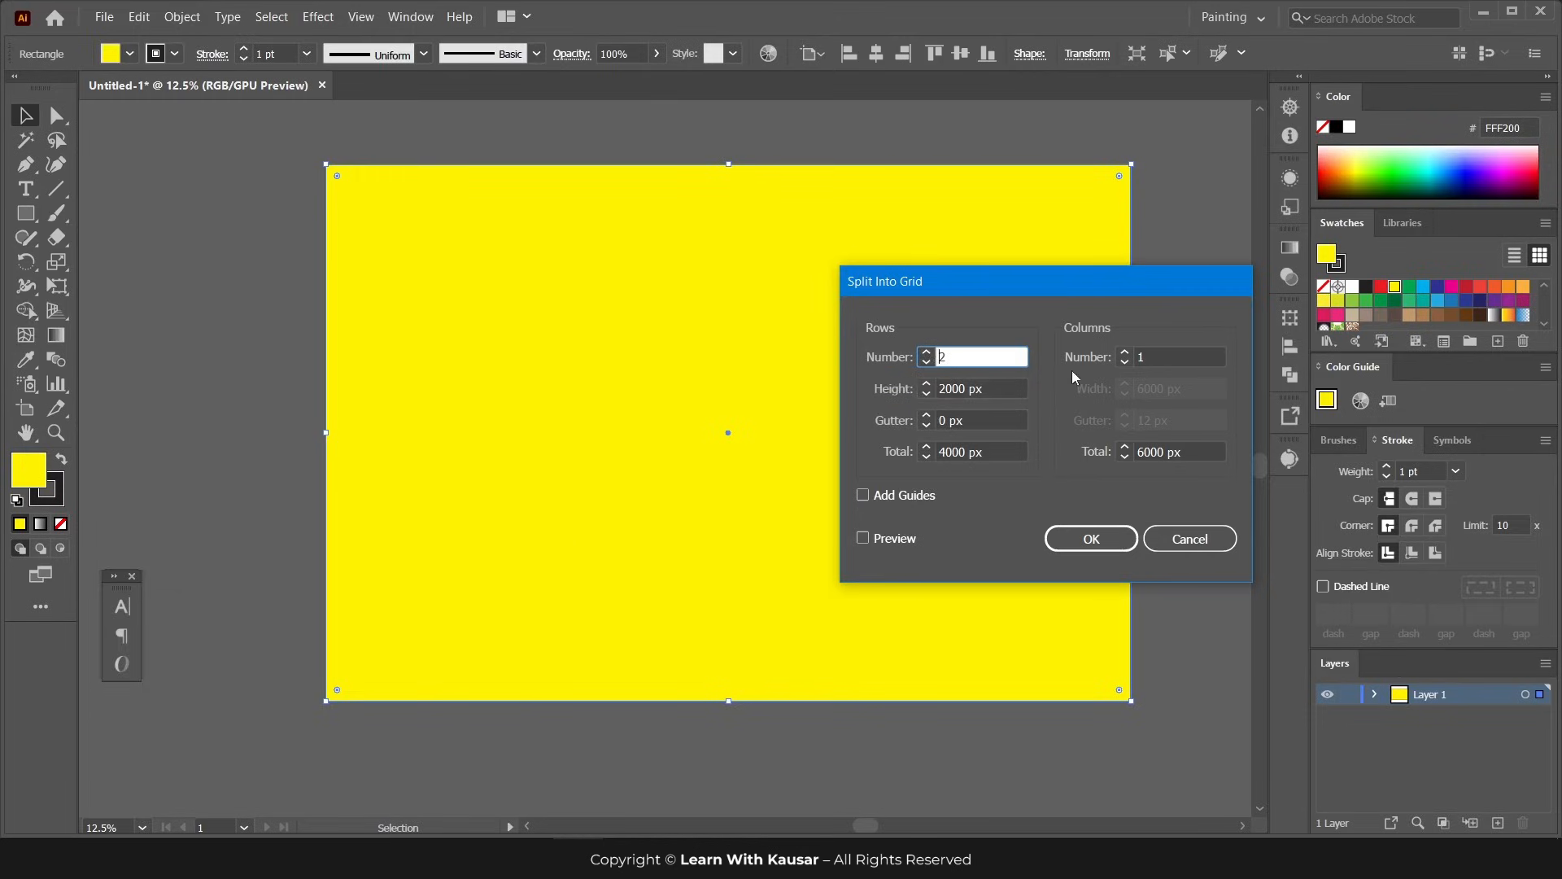
- Set the grid to 3 columns with preview and guides enabled, and apply the split to the rectangle
{"action": "left_click", "coordinate": [1172, 357]}
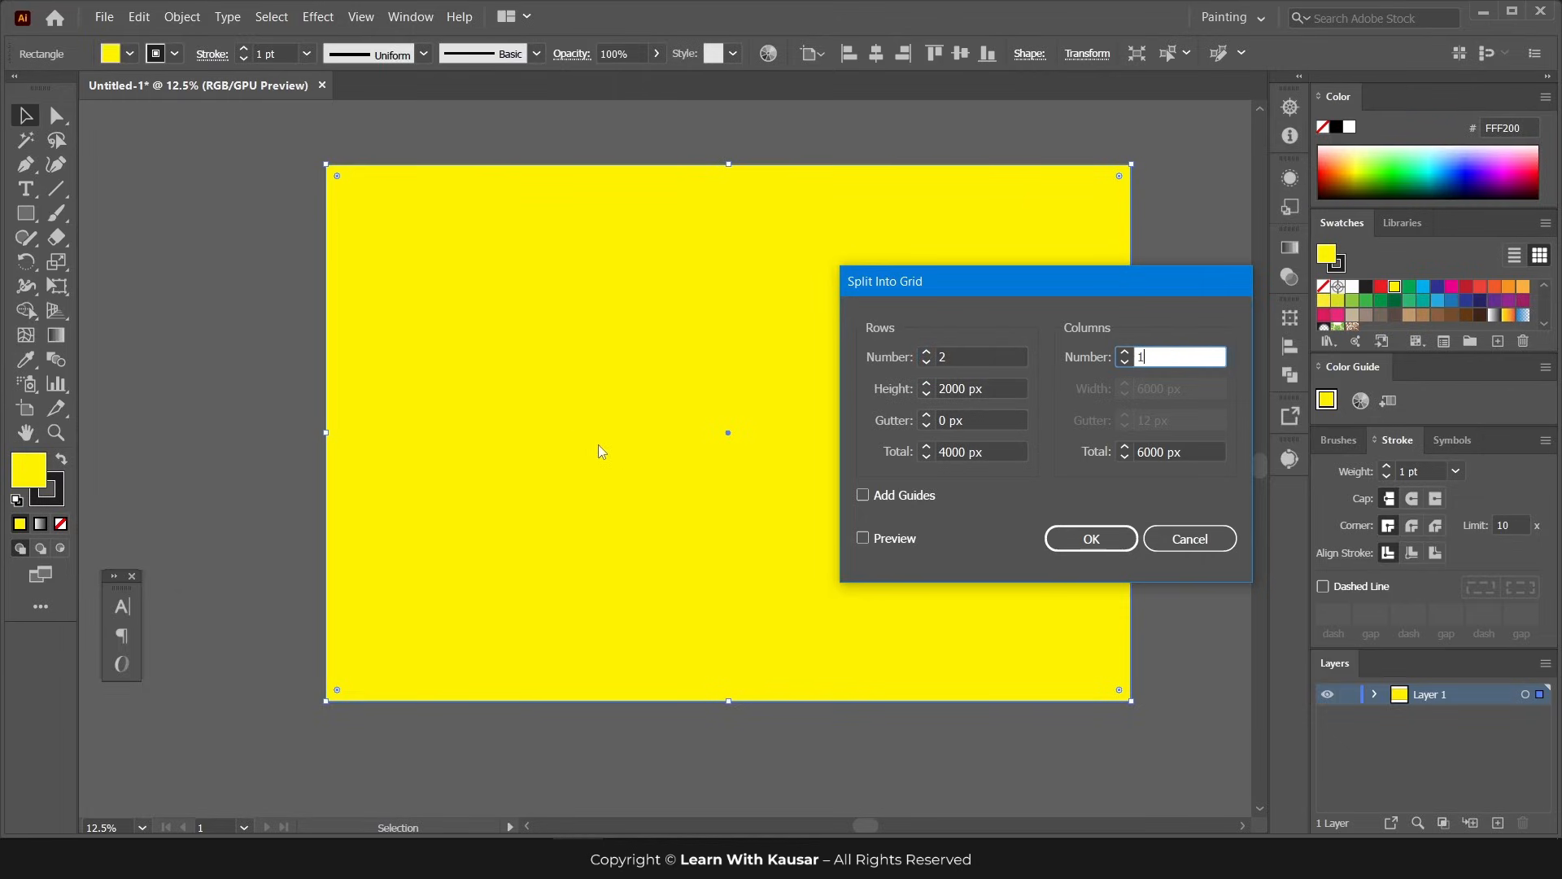
{"action": "left_click", "coordinate": [864, 538]}
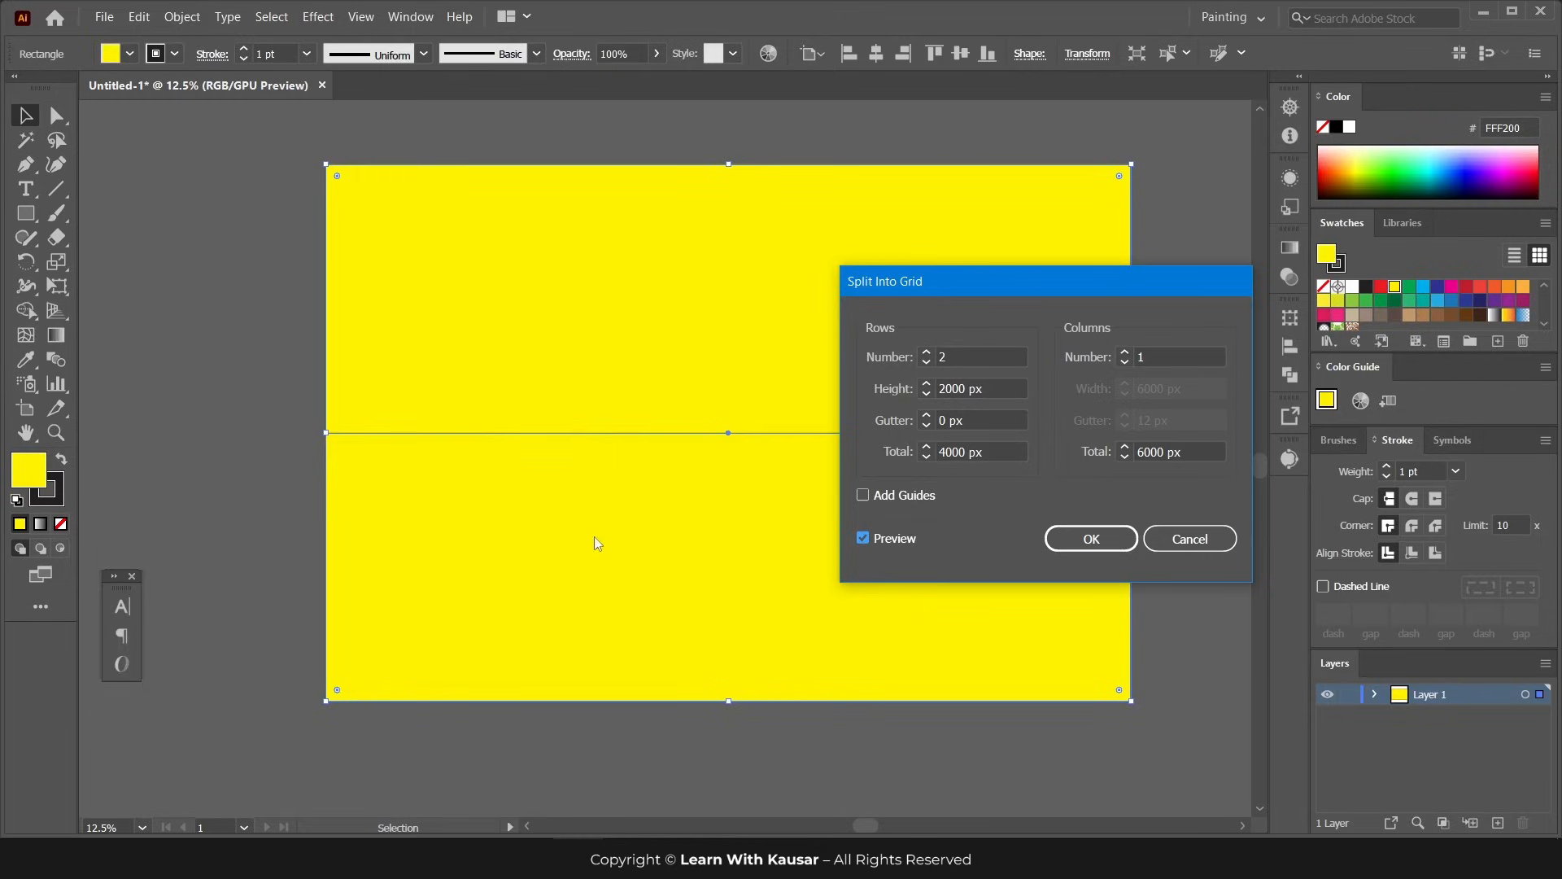
{"action": "left_click", "coordinate": [1128, 353]}
{"action": "left_click", "coordinate": [1128, 353]}
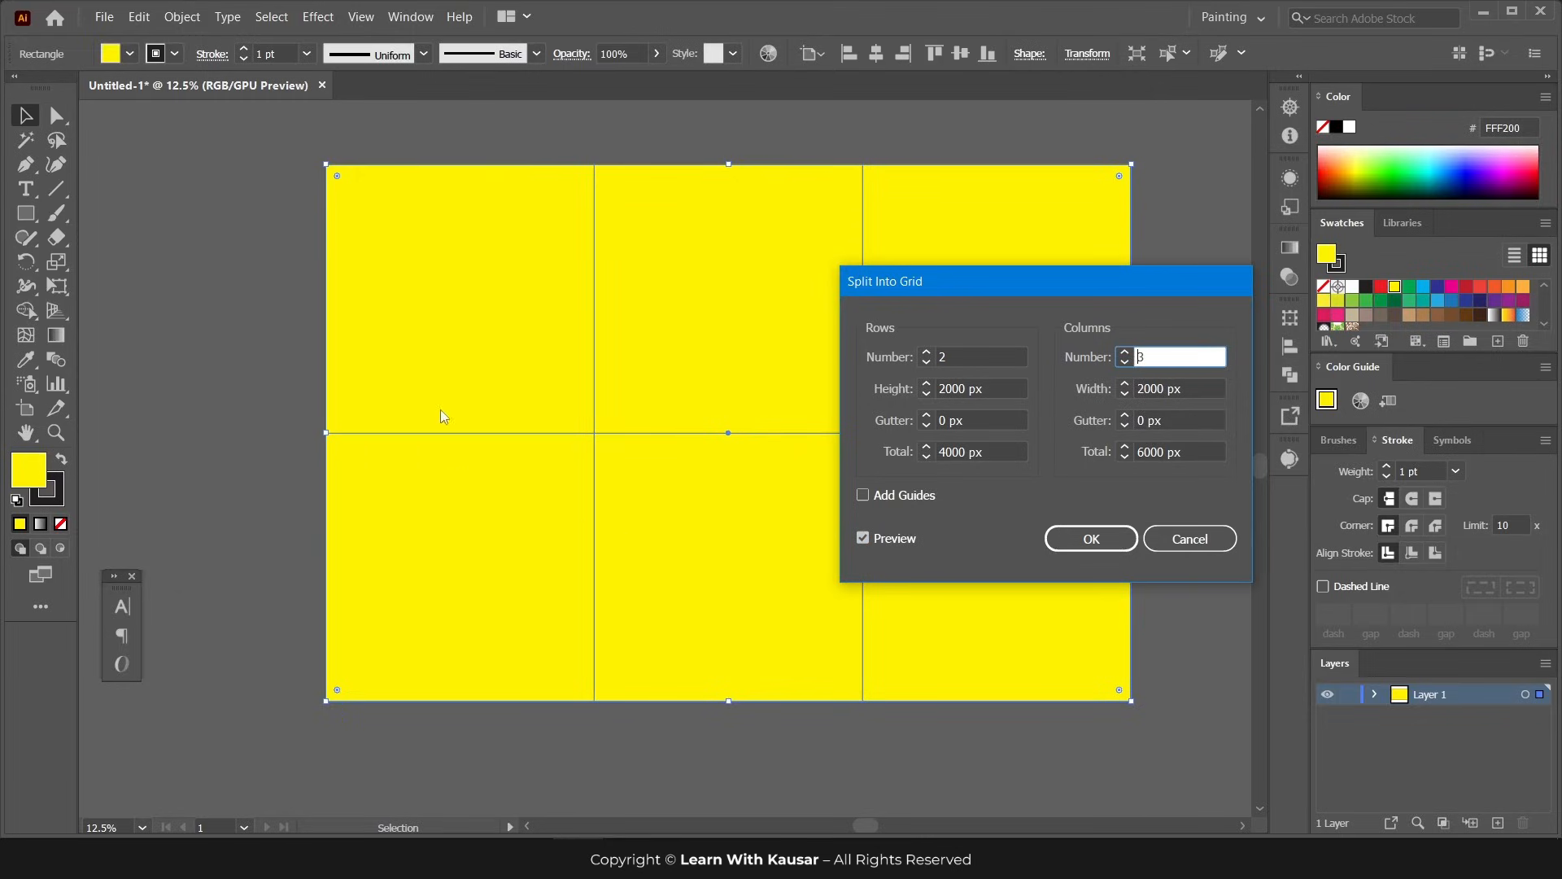
{"action": "left_click_drag", "start_coordinate": [1006, 288], "coordinate": [1094, 275]}
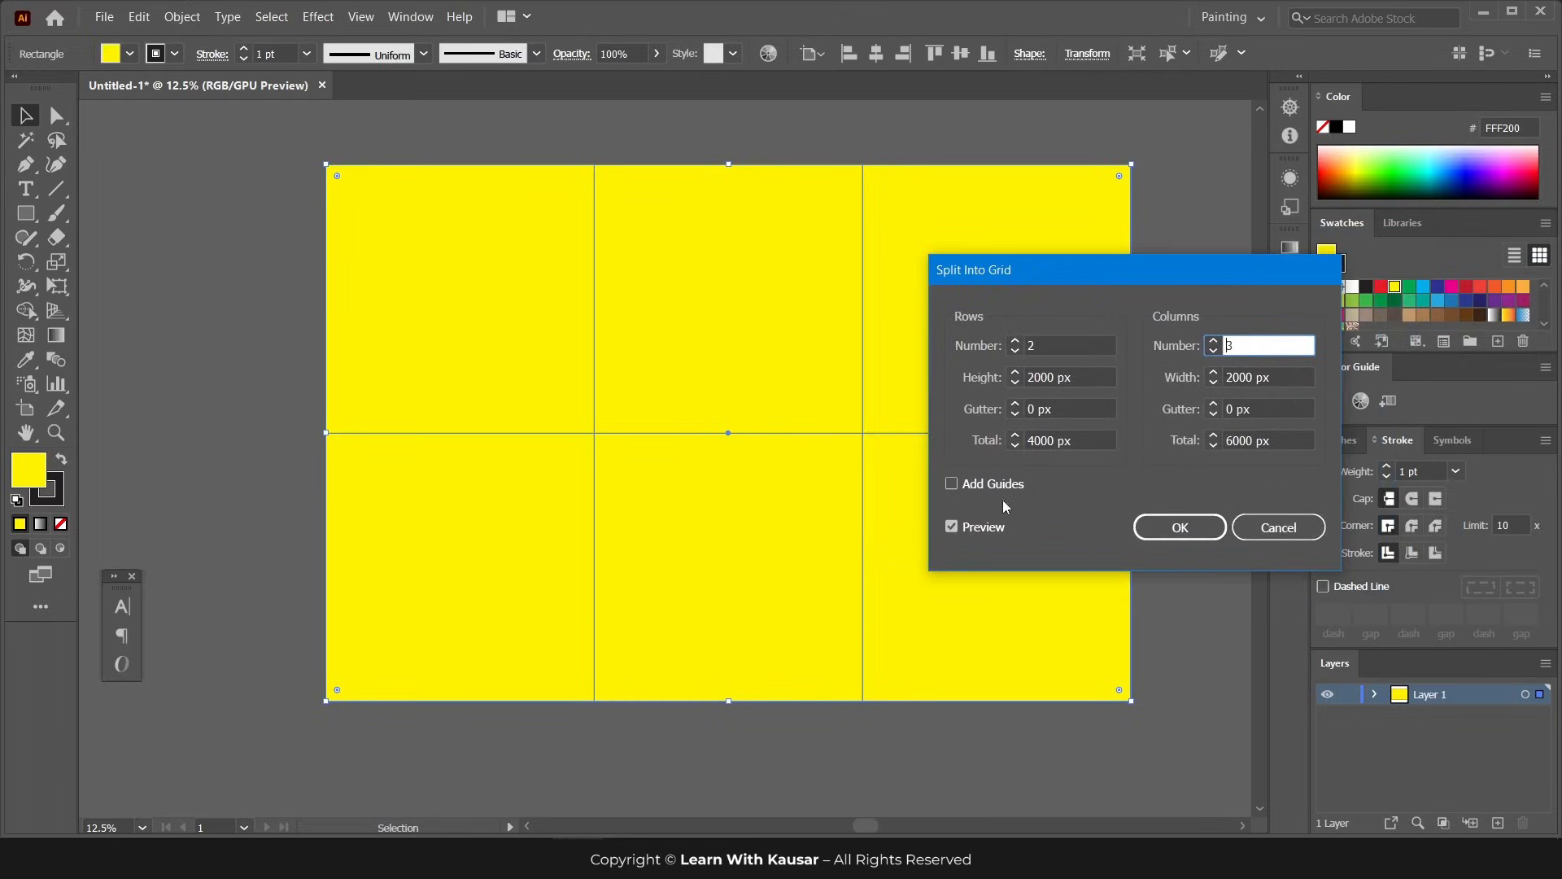
{"action": "left_click", "coordinate": [966, 486]}
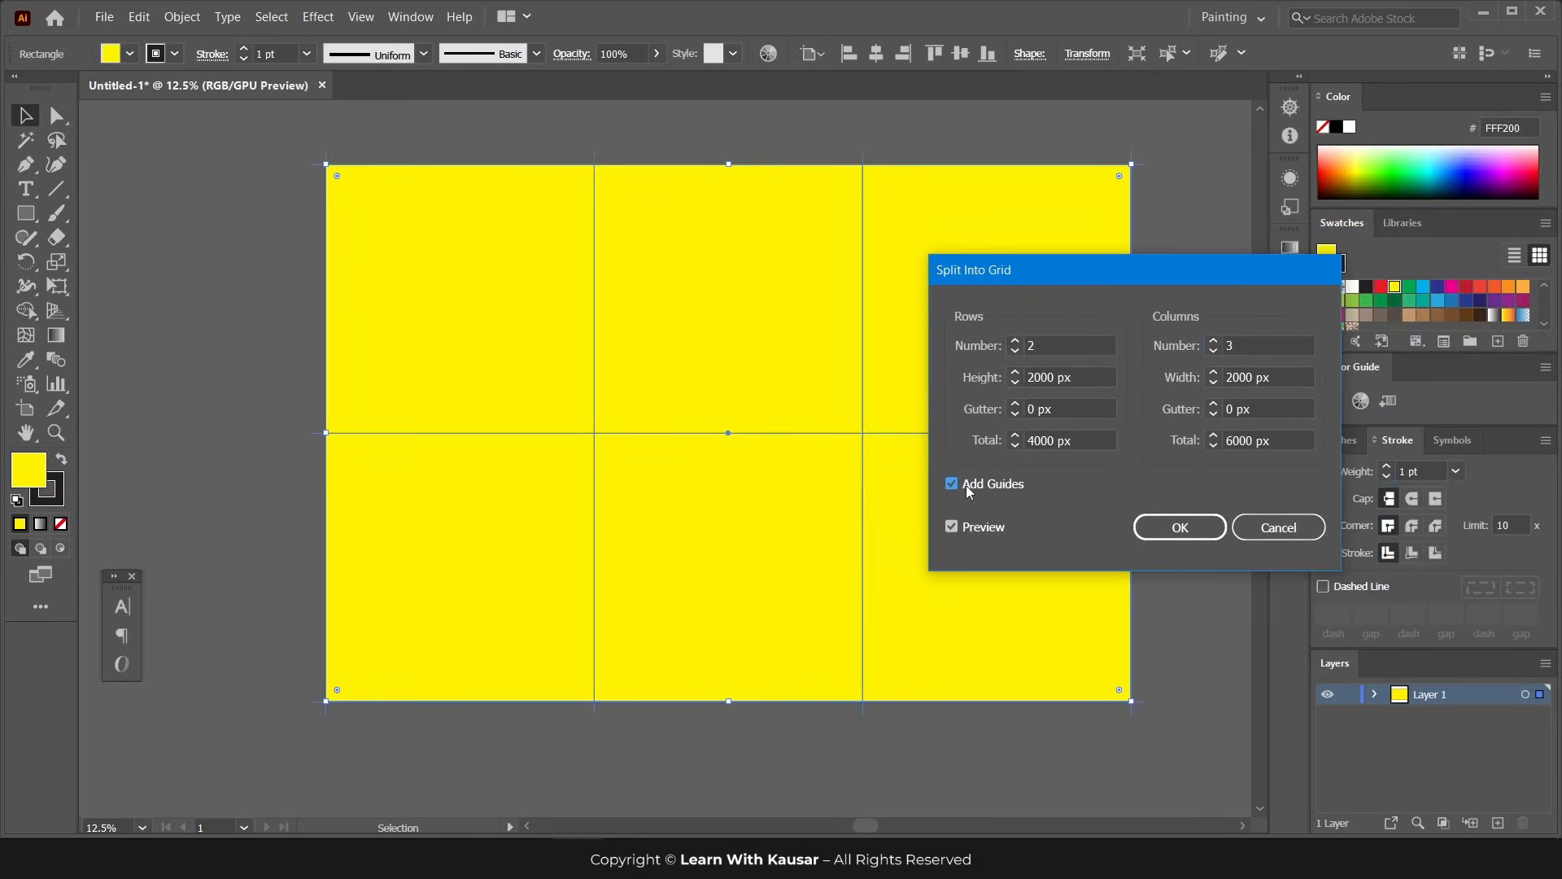
{"action": "left_click", "coordinate": [1182, 528]}
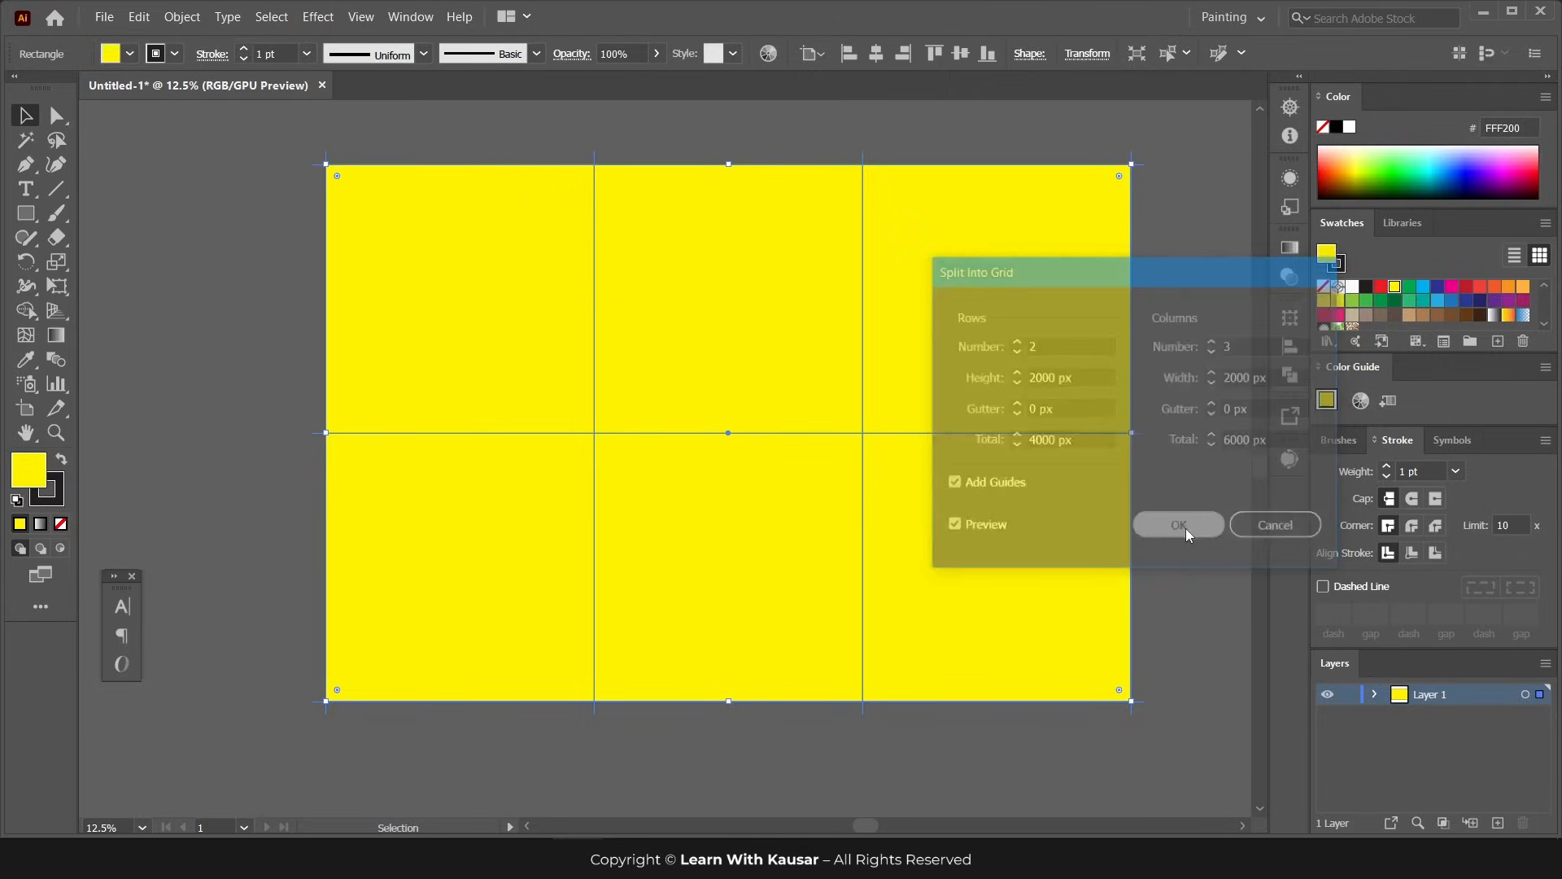
- Try moving the top-left and top-middle grid cells out of their places on the artboard
{"action": "left_click", "coordinate": [518, 246]}
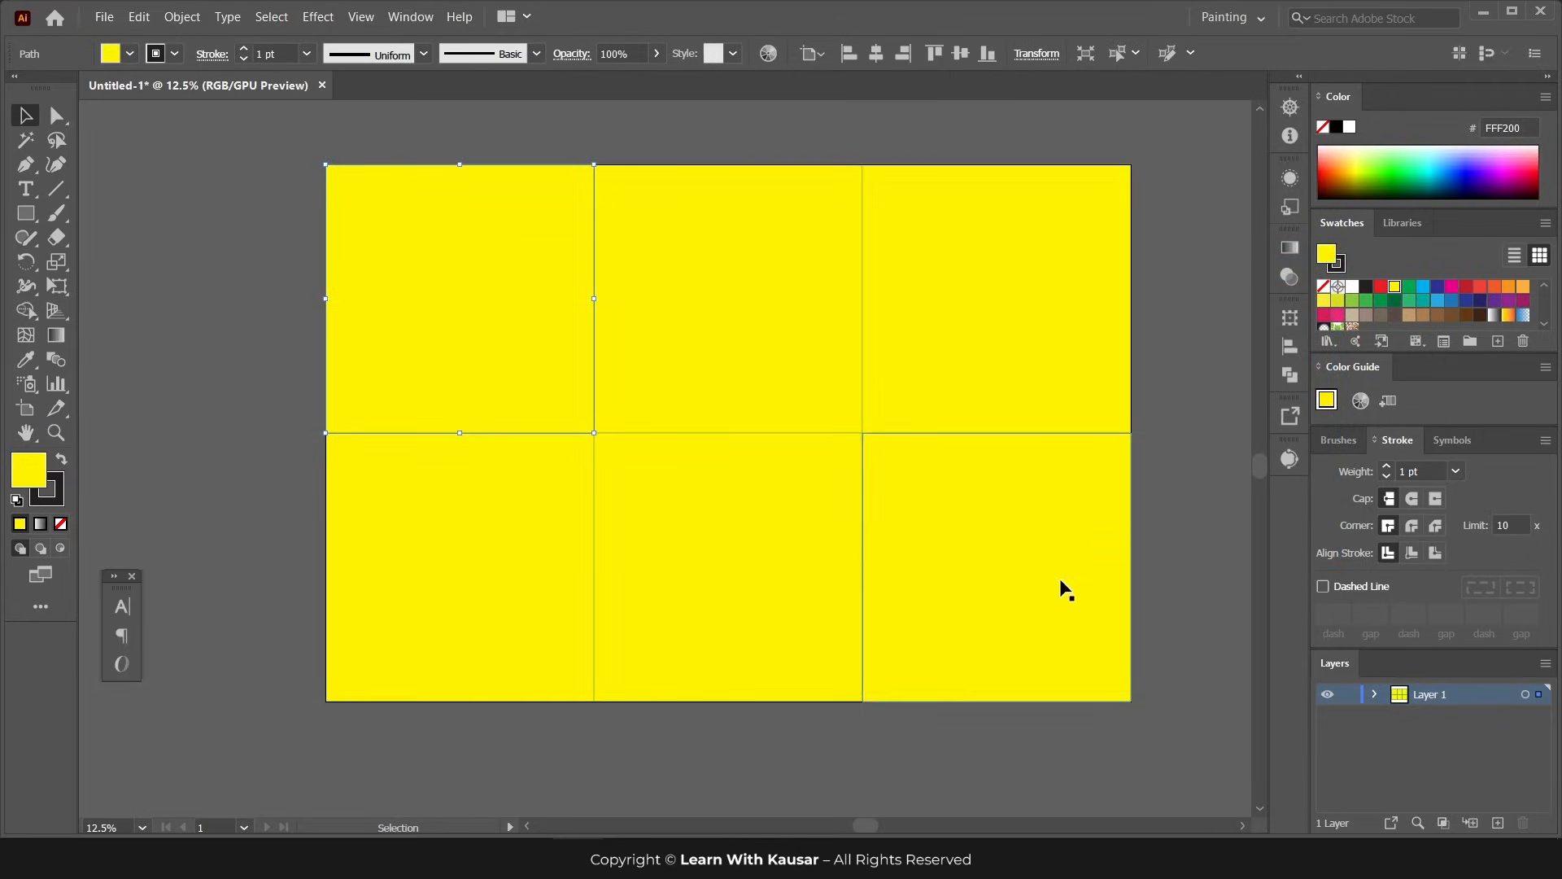
{"action": "left_click", "coordinate": [319, 291]}
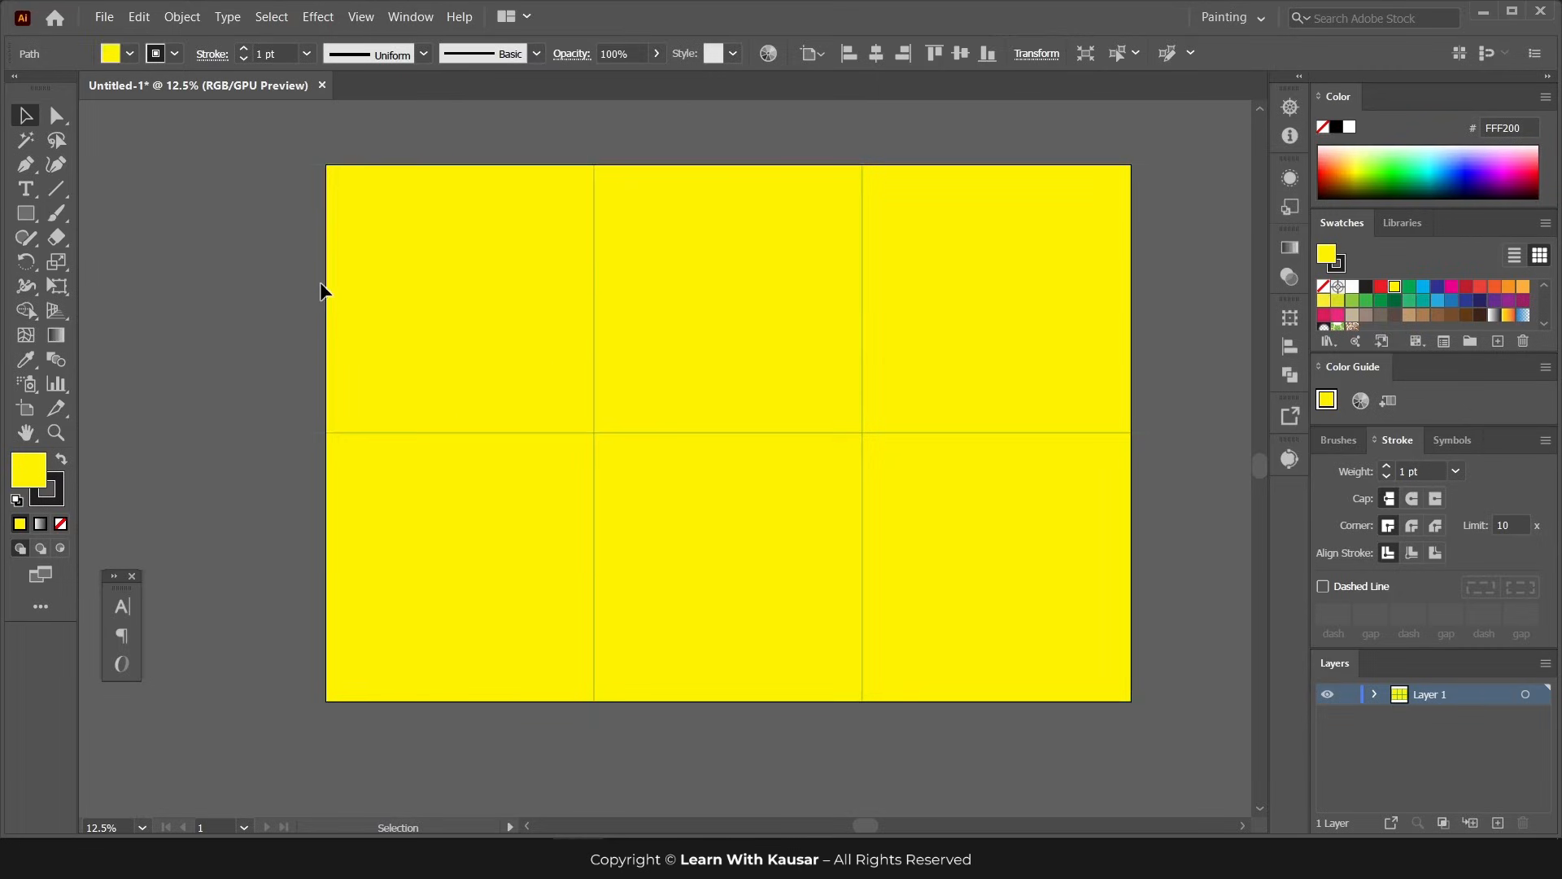
{"action": "scroll", "coordinate": [611, 286], "scroll_direction": "up", "scroll_amount": 3}
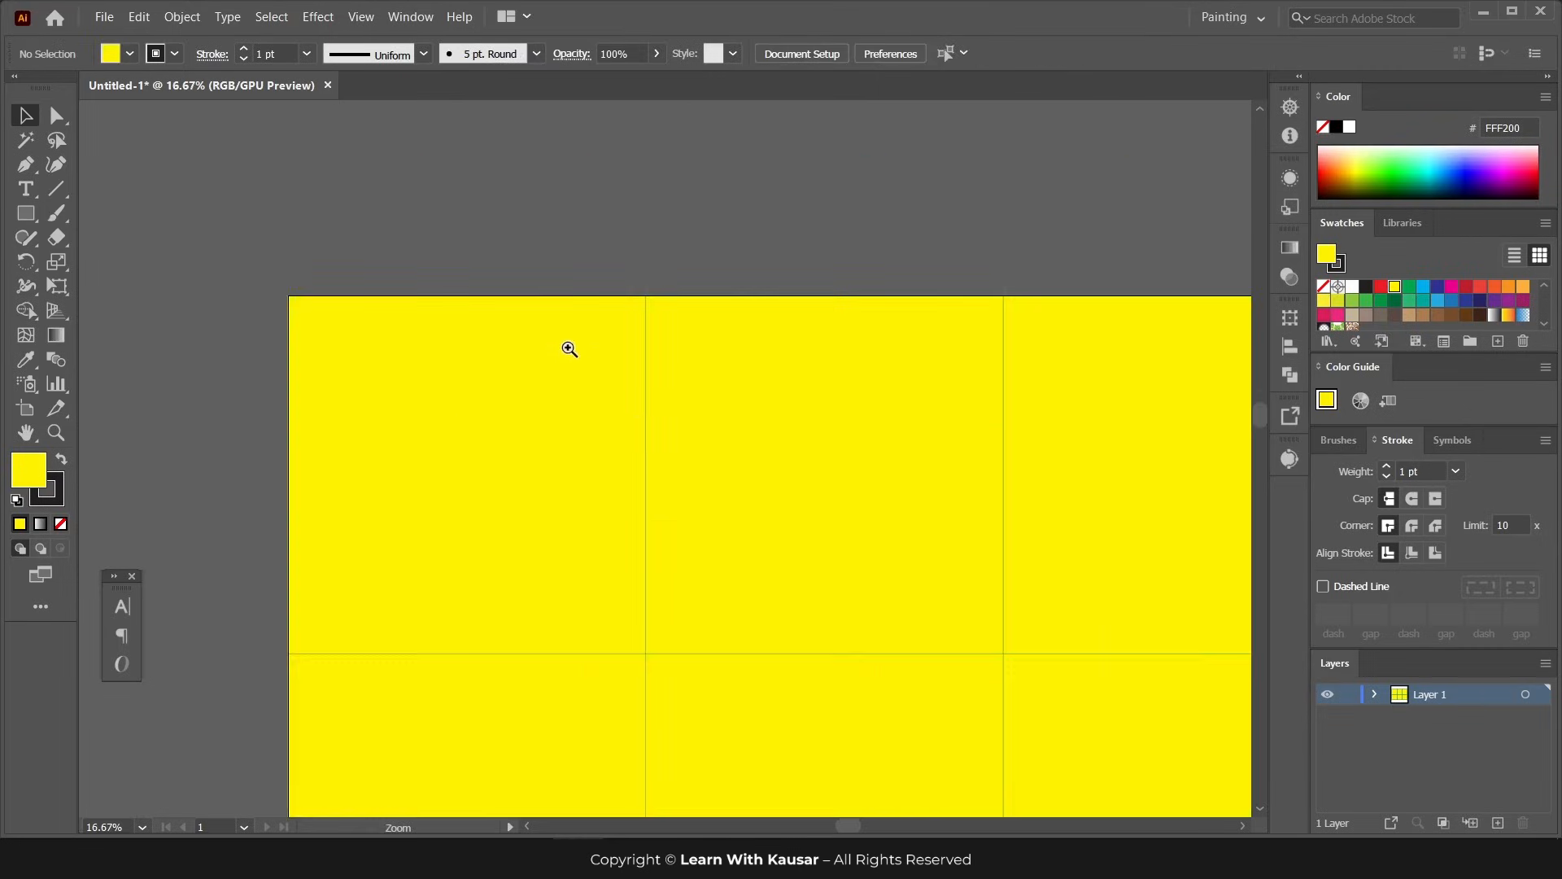
{"action": "left_click_drag", "start_coordinate": [570, 419], "coordinate": [383, 348]}
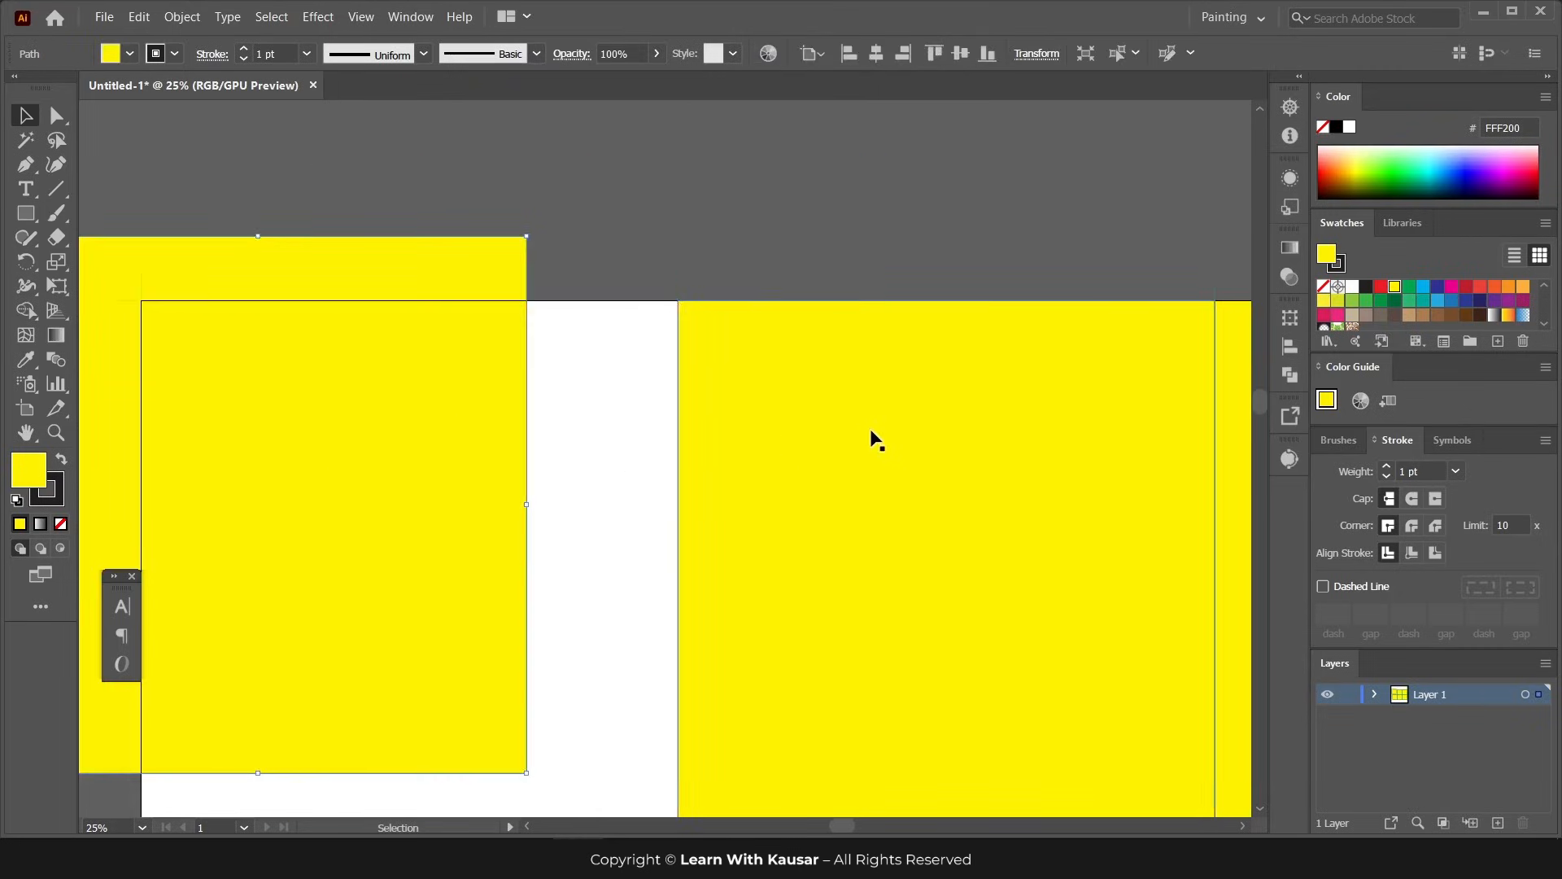
{"action": "left_click_drag", "start_coordinate": [872, 439], "coordinate": [1076, 420]}
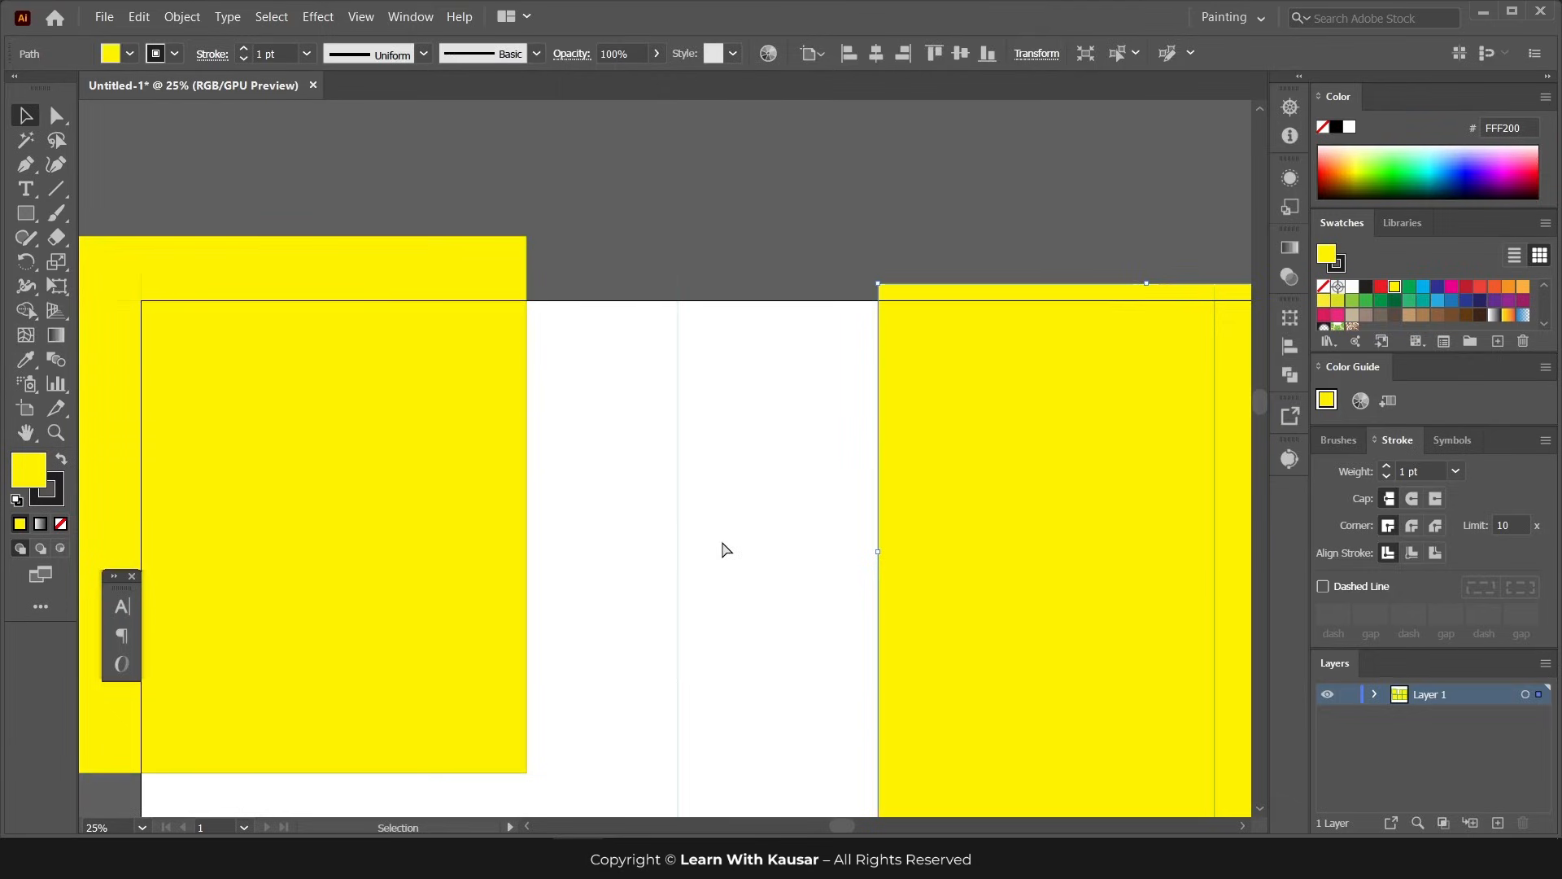
- Undo the moves of the two grid cells
{"action": "key", "text": "a"}
{"action": "key", "text": "ctrl+minus"}
{"action": "key", "text": "ctrl+minus"}
{"action": "key", "text": "v"}
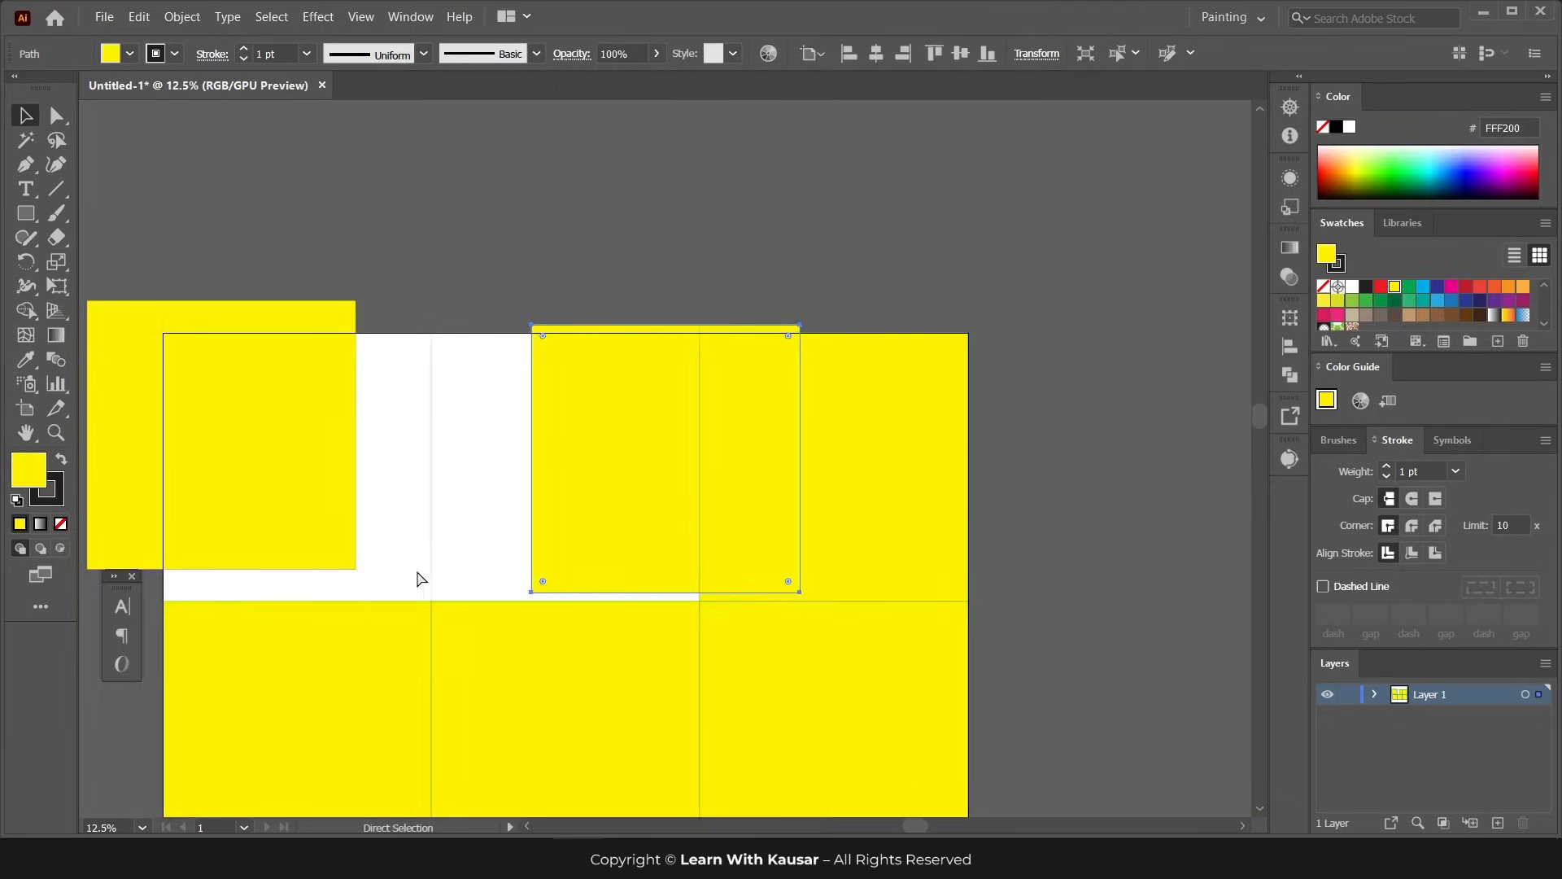
{"action": "scroll", "coordinate": [439, 537], "scroll_direction": "down", "scroll_amount": 3}
{"action": "scroll", "coordinate": [382, 548], "scroll_direction": "left", "scroll_amount": 3}
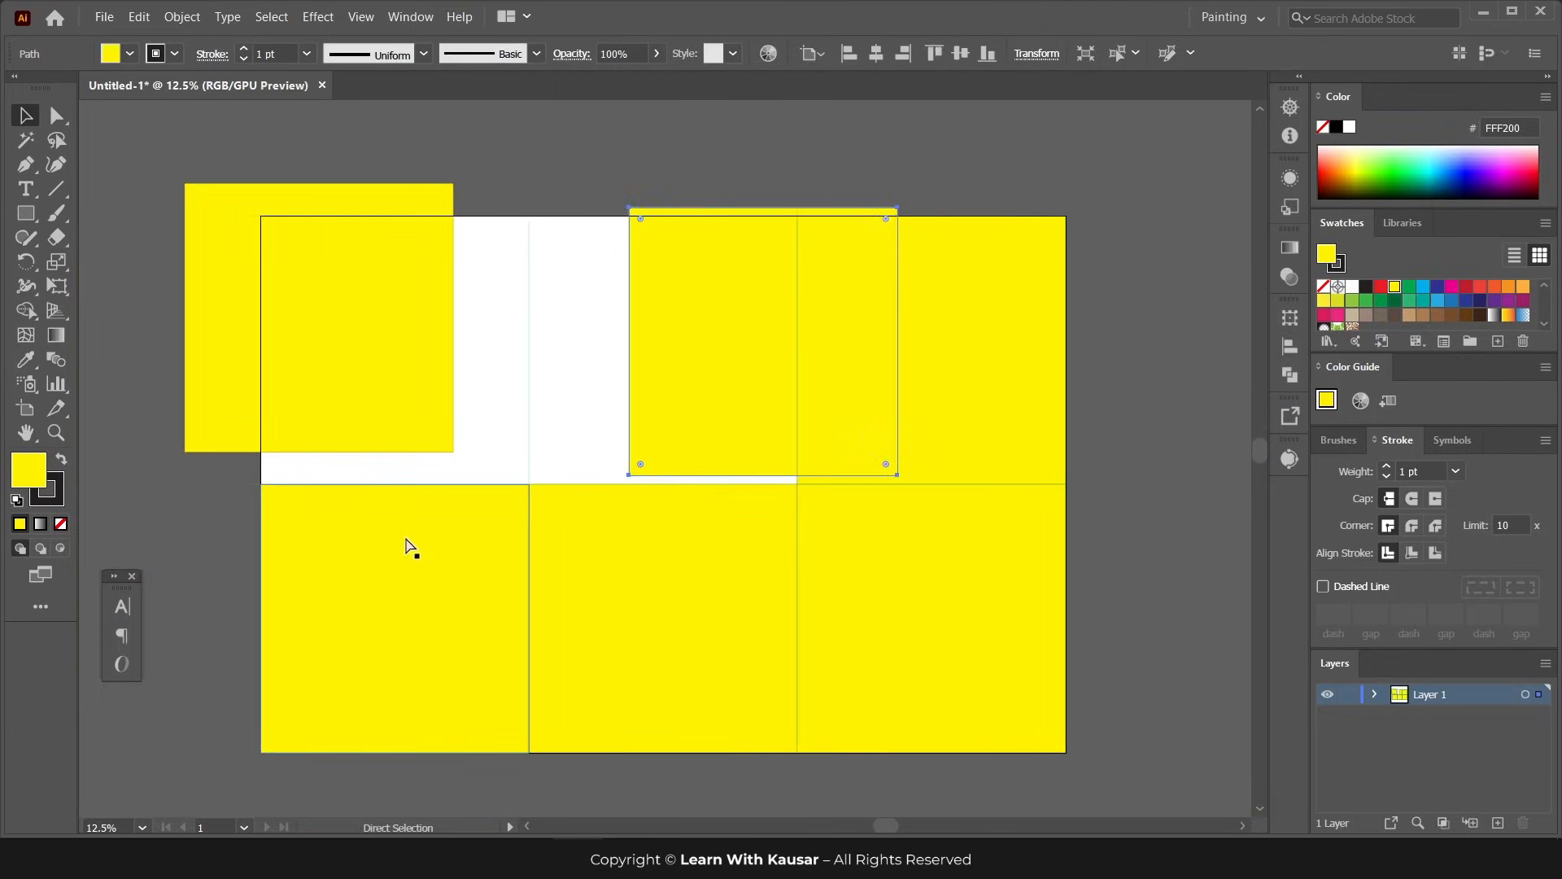
{"action": "left_click", "coordinate": [408, 336]}
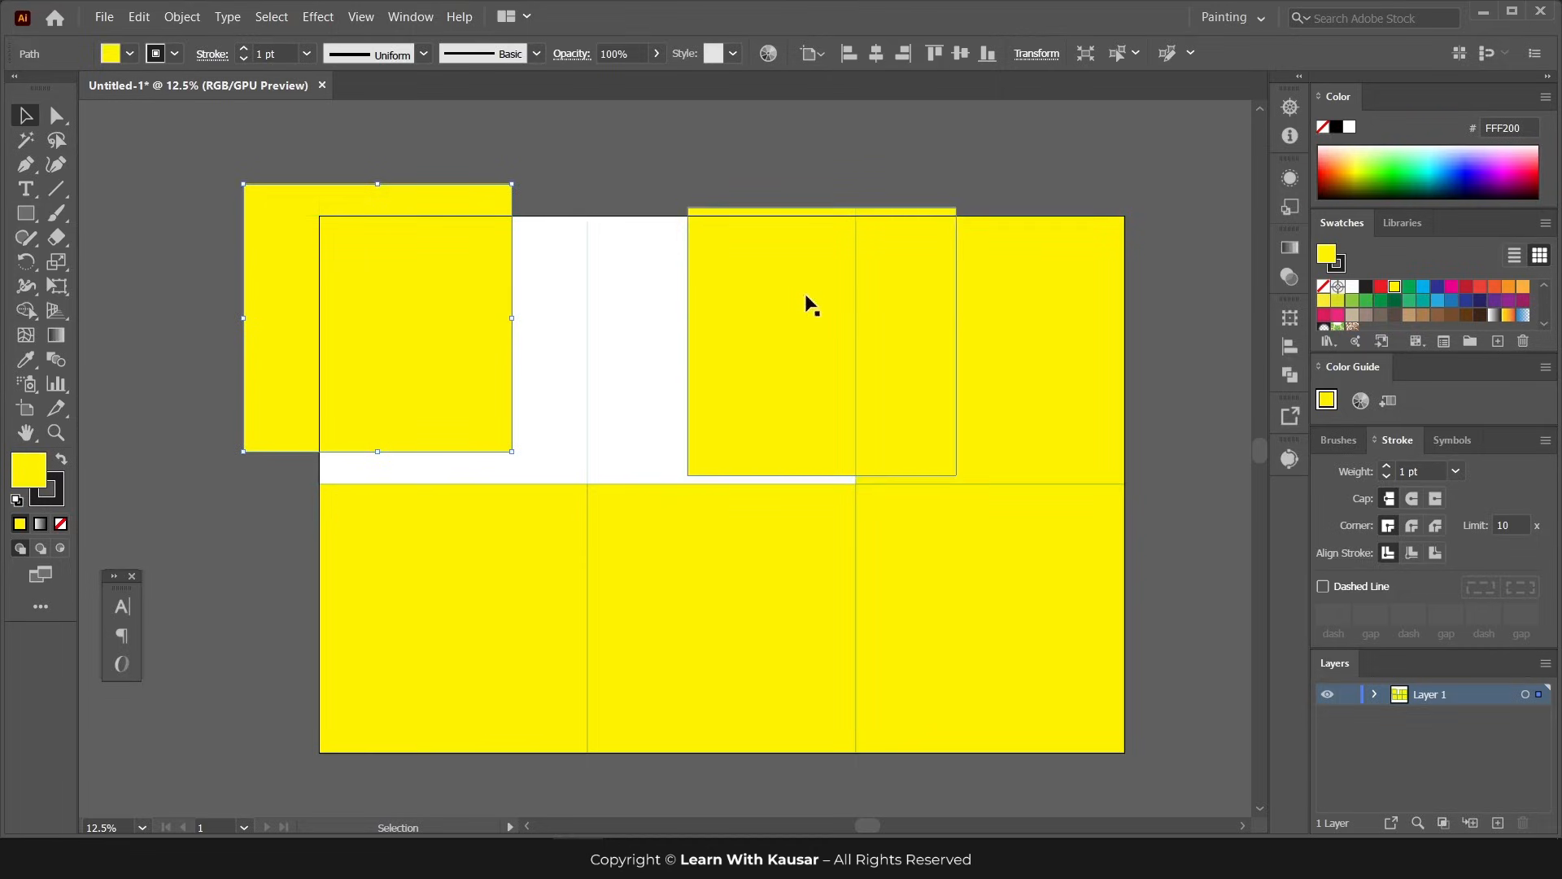
{"action": "key", "text": "ctrl+z"}
{"action": "key", "text": "ctrl+z"}
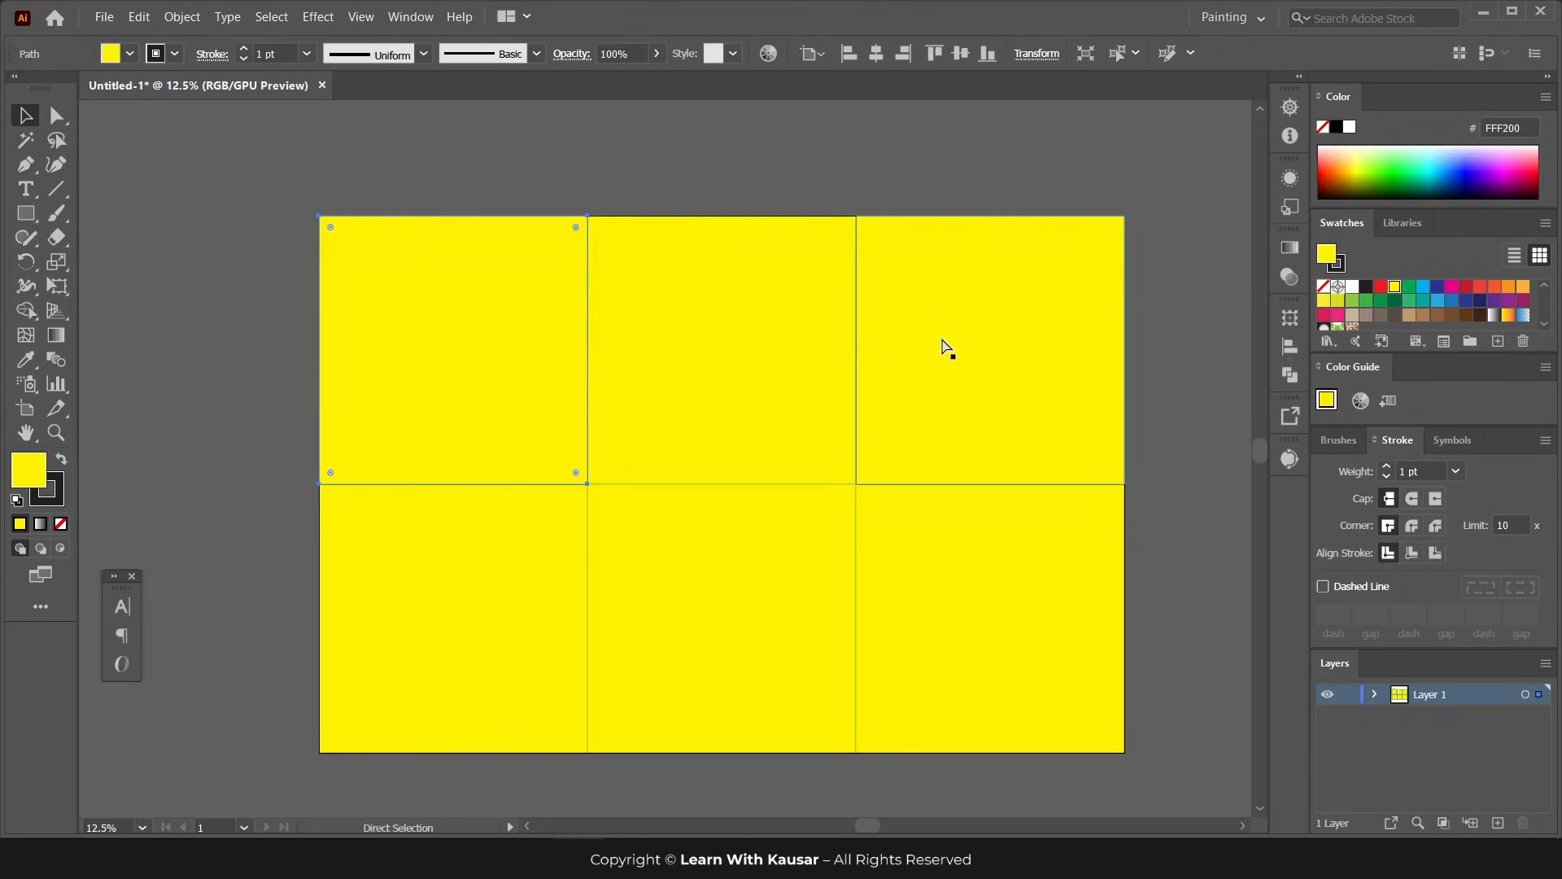
- Select all six yellow grid cells and fill them with white (FFFFFF)
{"action": "left_click_drag", "start_coordinate": [1164, 210], "coordinate": [409, 775]}
{"action": "key", "text": "Delete"}
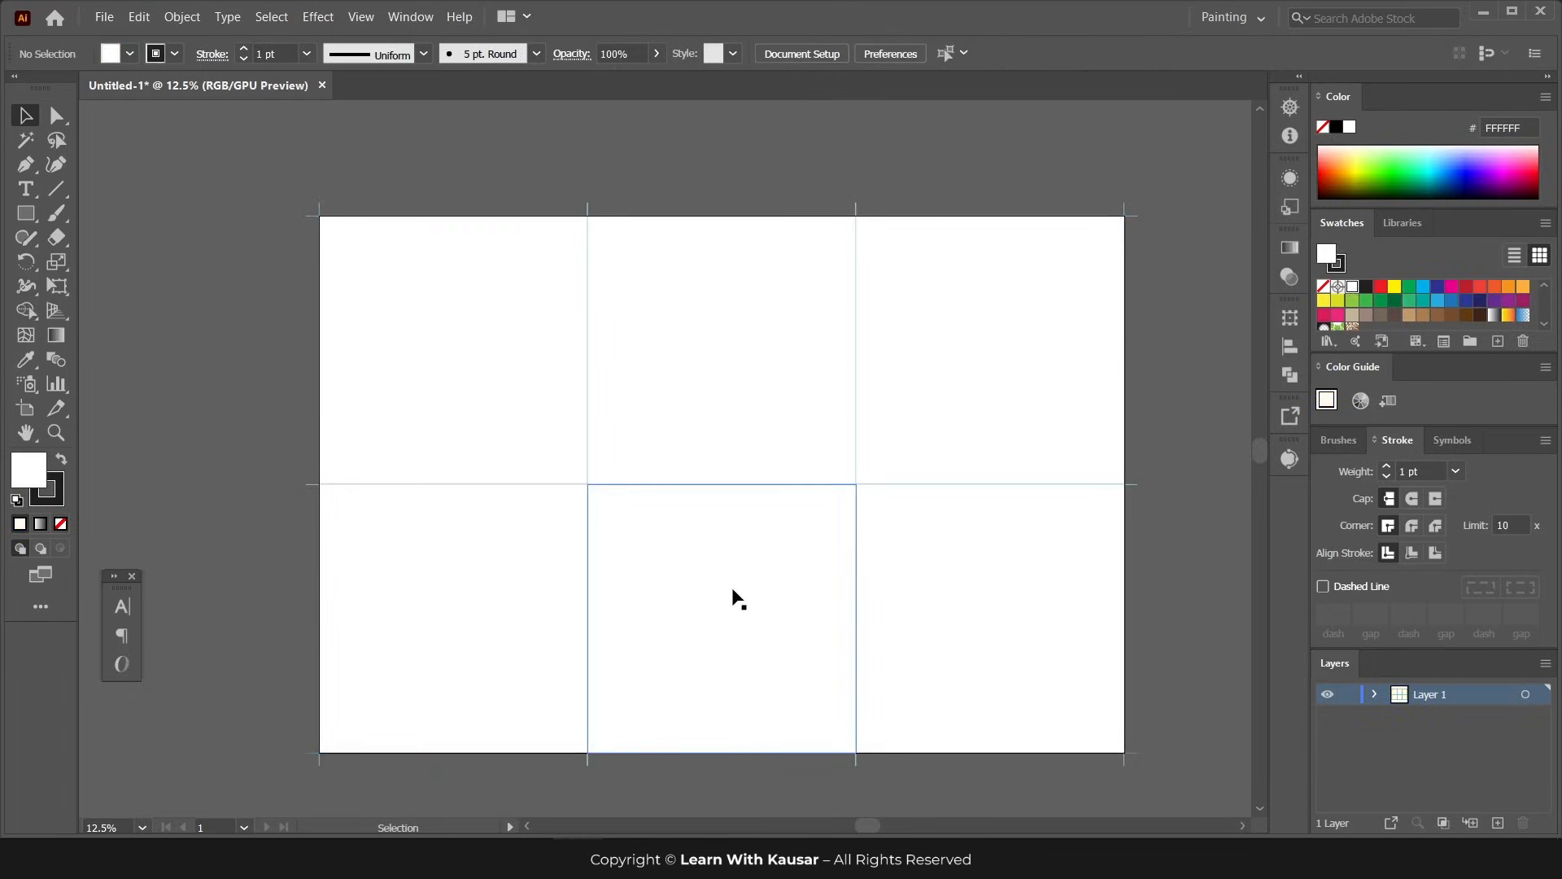
{"action": "scroll", "coordinate": [733, 597], "scroll_direction": "down", "scroll_amount": 2}
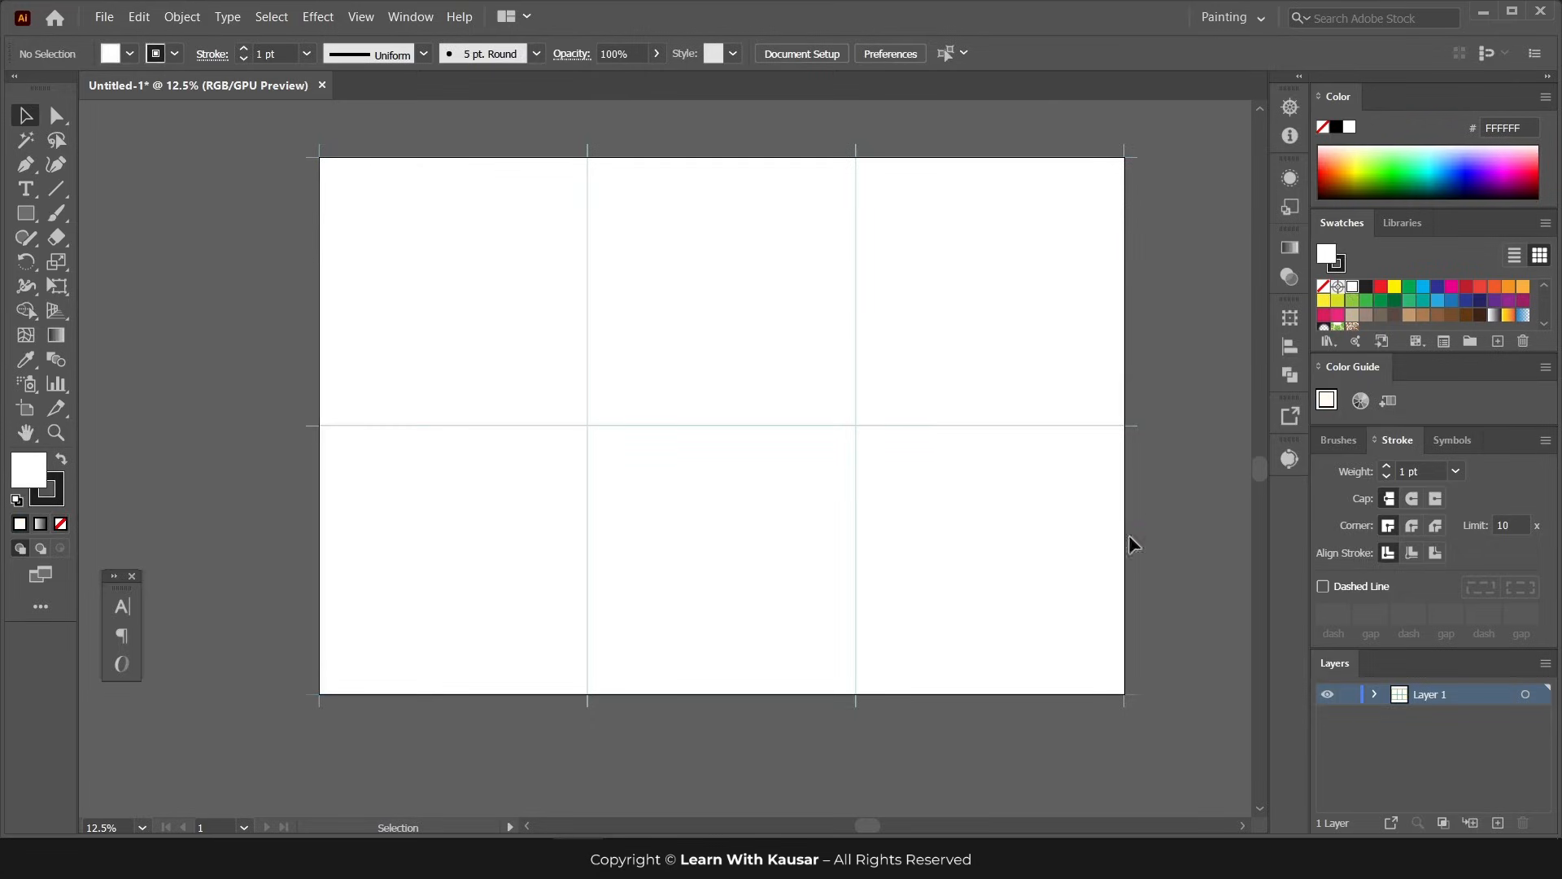
- Try deleting all the grid cells and guide lines, and undo the deletion
{"action": "key", "text": "ctrl+space"}
{"action": "left_click_drag", "start_coordinate": [223, 287], "coordinate": [1067, 771]}
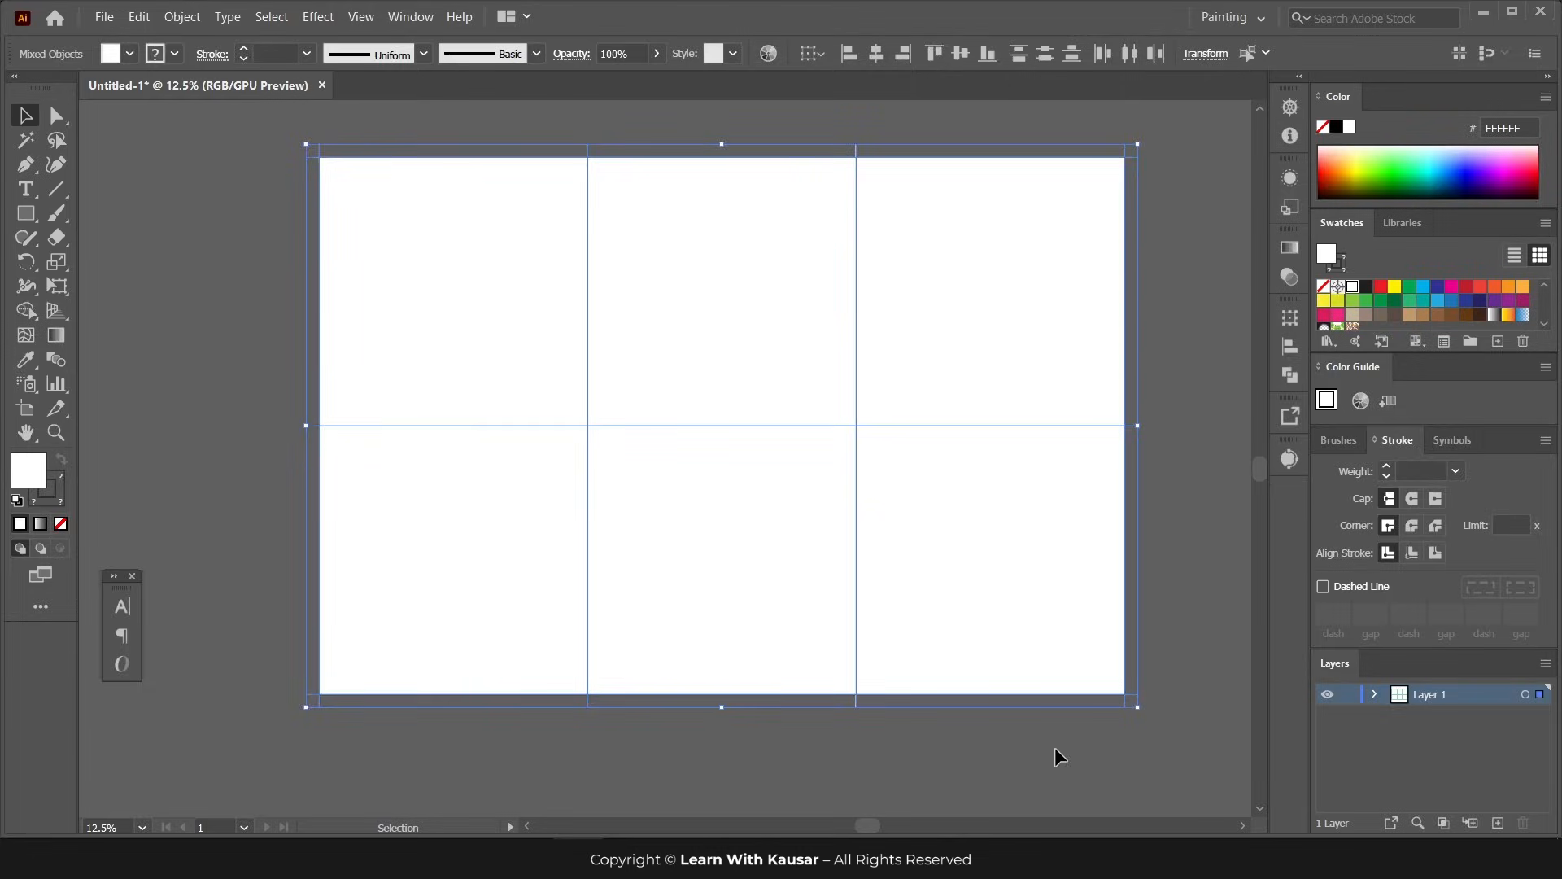
{"action": "key", "text": "Delete"}
{"action": "key", "text": "ctrl+z"}
{"action": "left_click", "coordinate": [245, 198]}
{"action": "left_click", "coordinate": [462, 196]}
{"action": "left_click", "coordinate": [313, 151]}
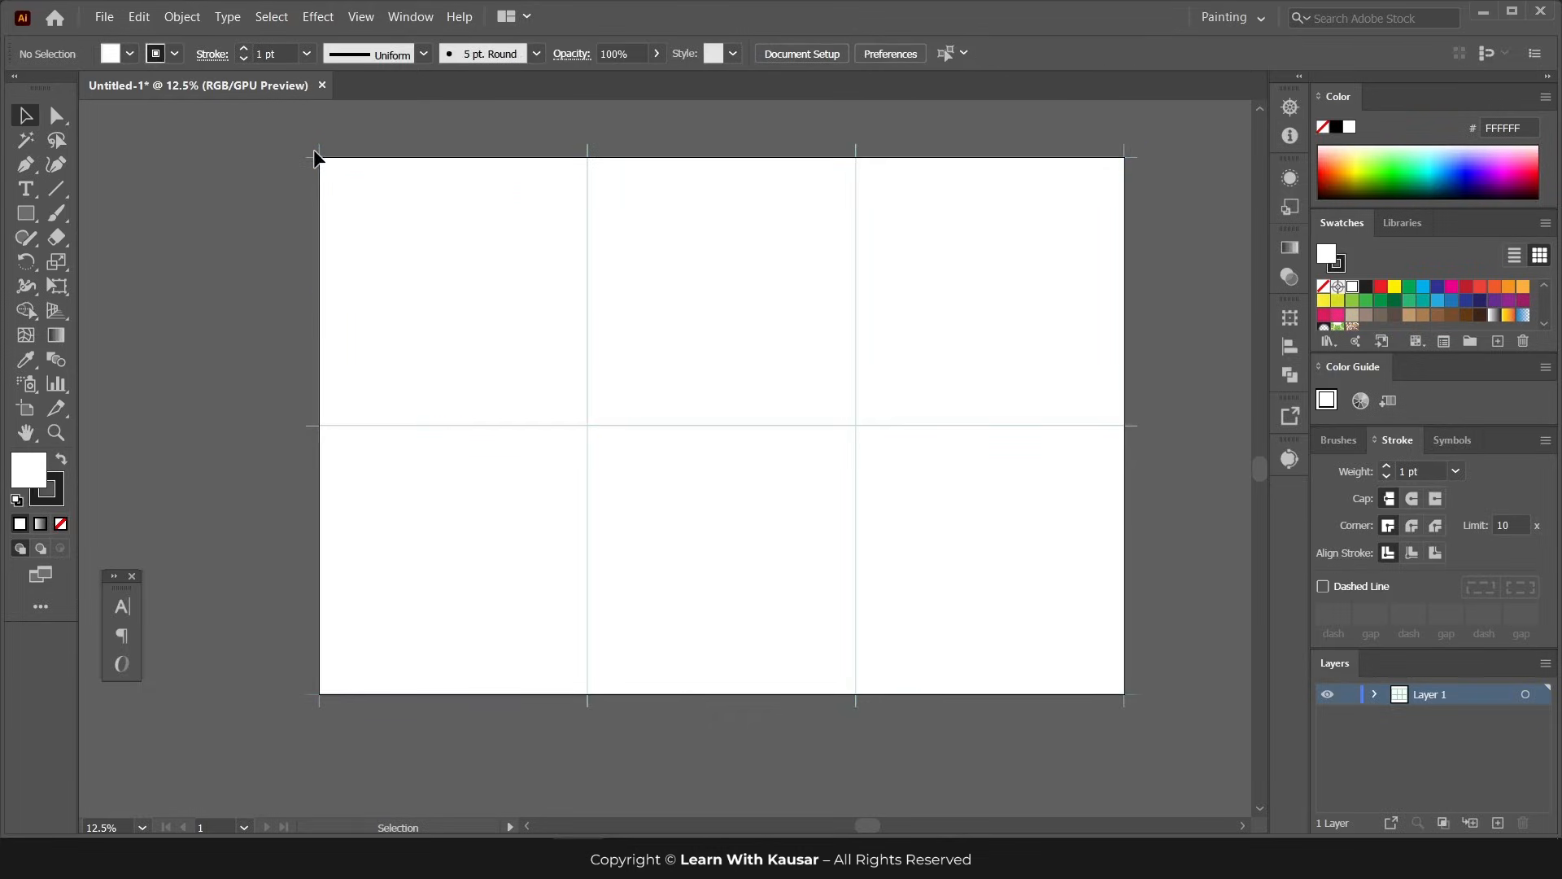
{"action": "right_click", "coordinate": [322, 162]}
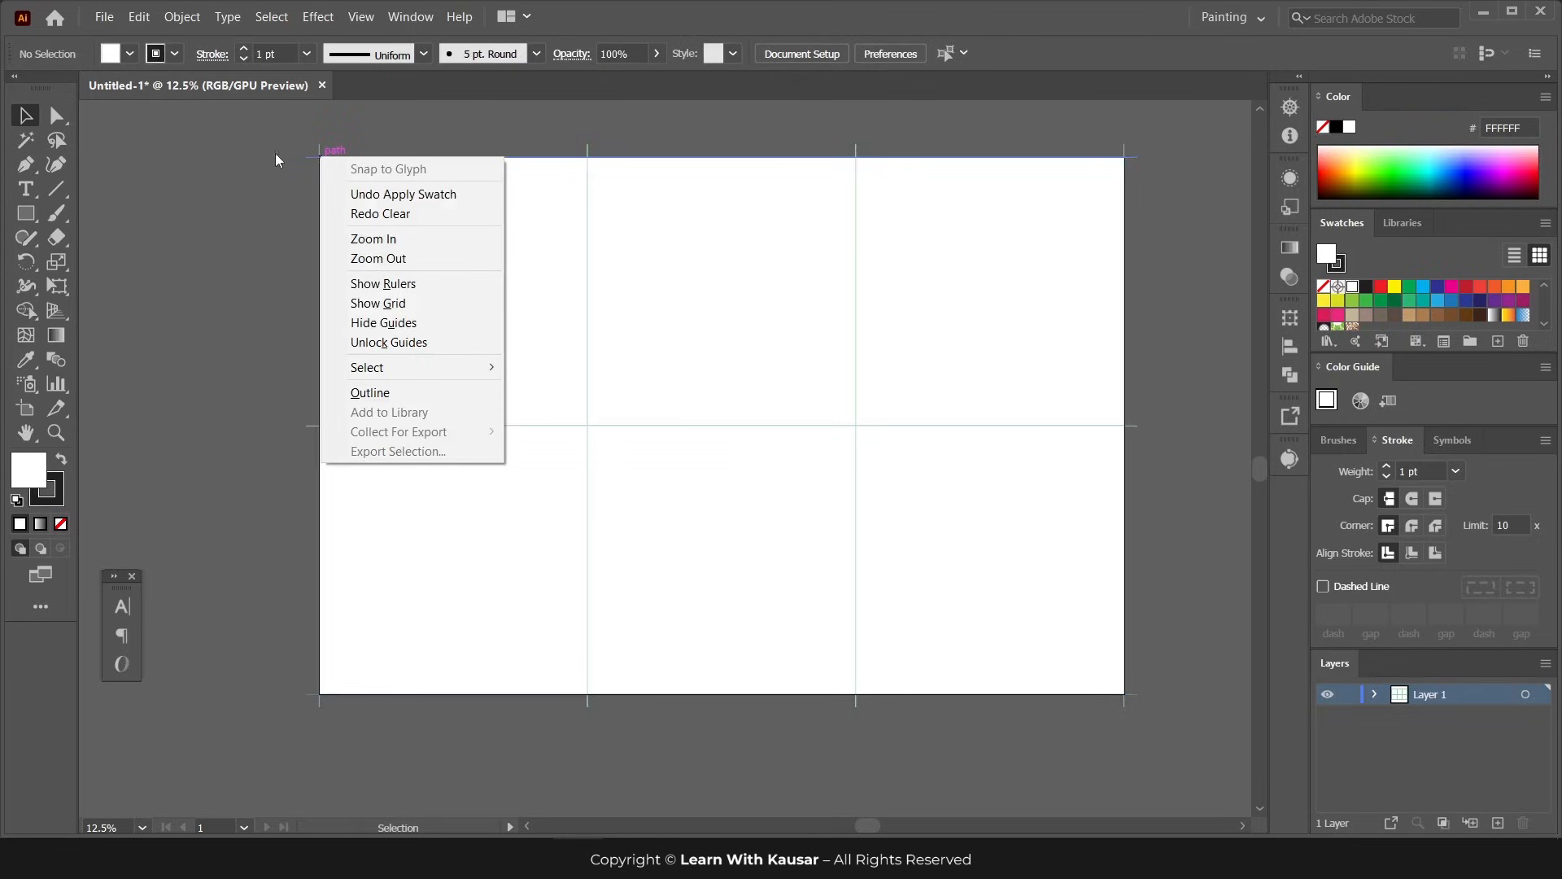
{"action": "left_click", "coordinate": [269, 162]}
{"action": "right_click", "coordinate": [324, 155]}
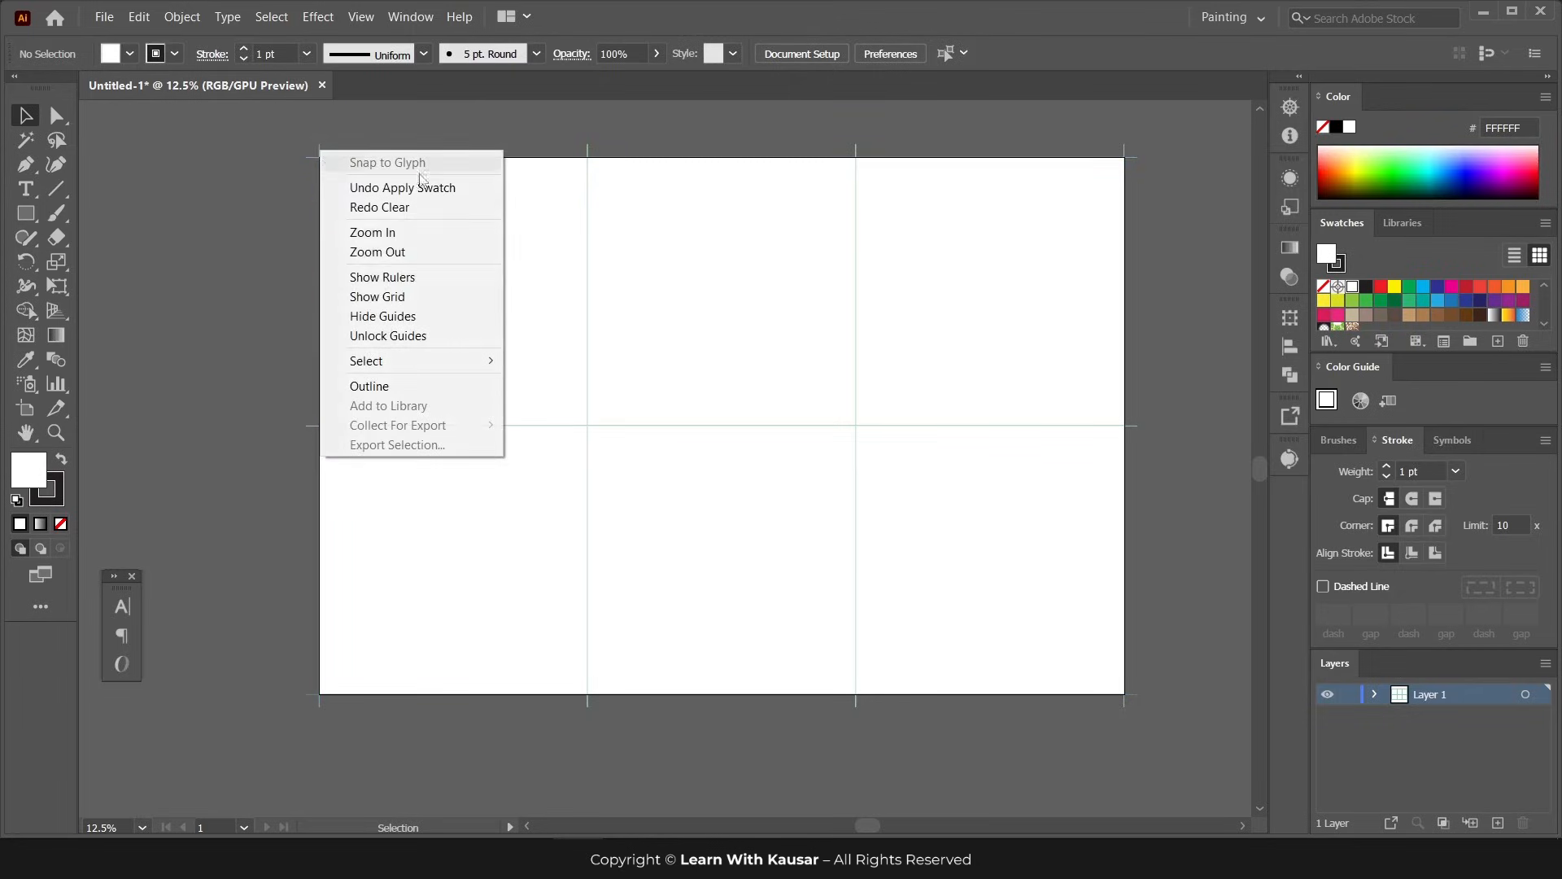
{"action": "mouse_move", "coordinate": [416, 374]}
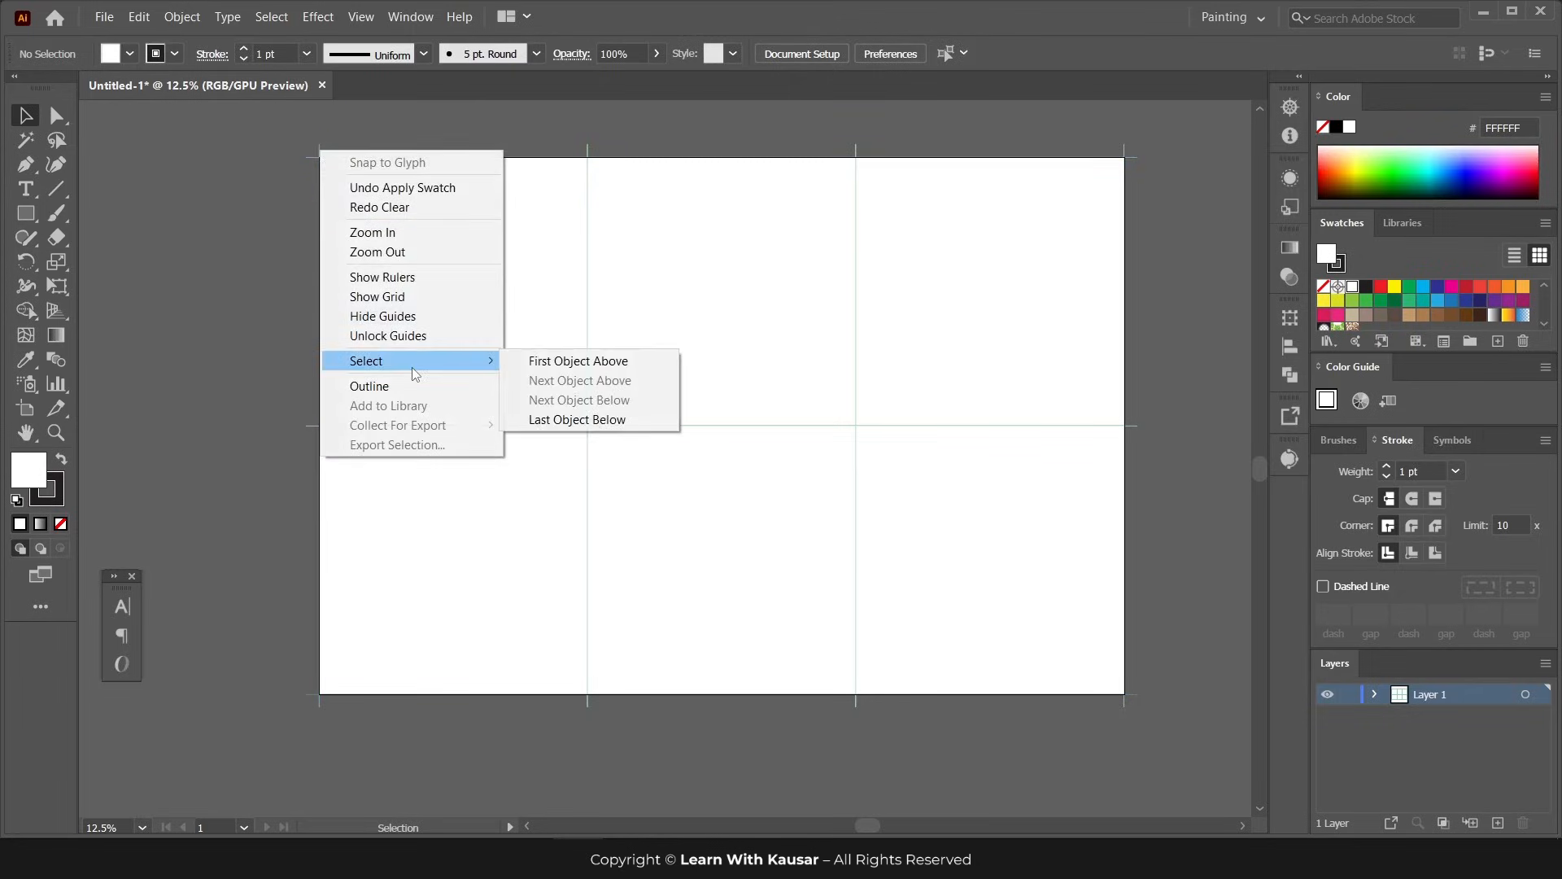
{"action": "left_click", "coordinate": [275, 335]}
{"action": "right_click", "coordinate": [587, 158]}
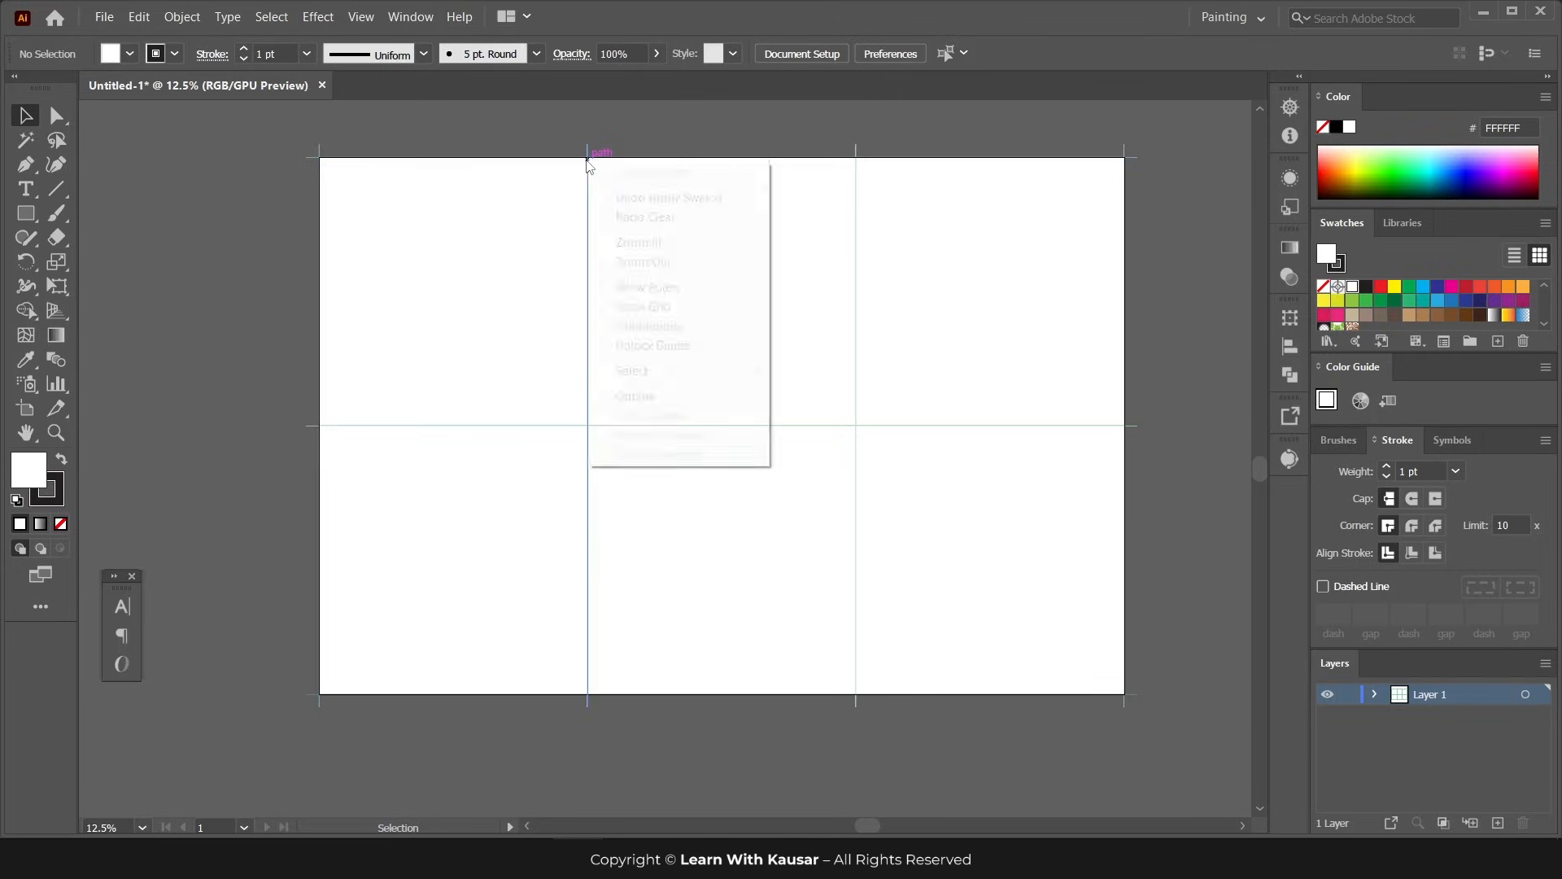
{"action": "left_click", "coordinate": [258, 331]}
{"action": "left_click", "coordinate": [574, 236]}
{"action": "left_click_drag", "start_coordinate": [350, 245], "coordinate": [1016, 684]}
{"action": "left_click", "coordinate": [1190, 496]}
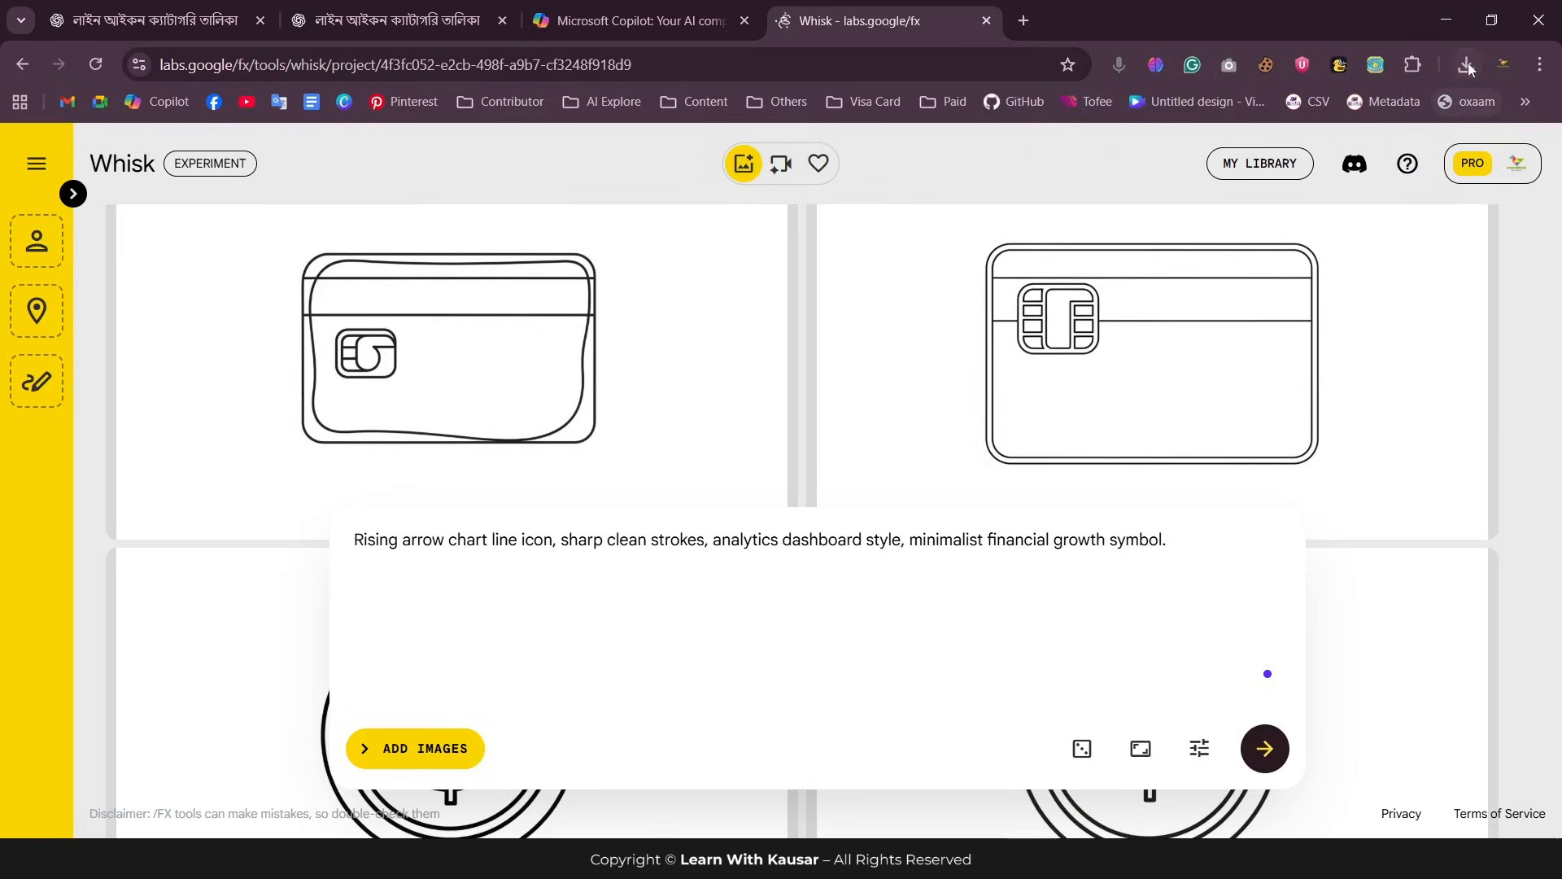
- Switch to the browser, show the newest downloaded Whisk image in its folder, and select all 11 Whisk images
{"action": "left_click", "coordinate": [1466, 65]}
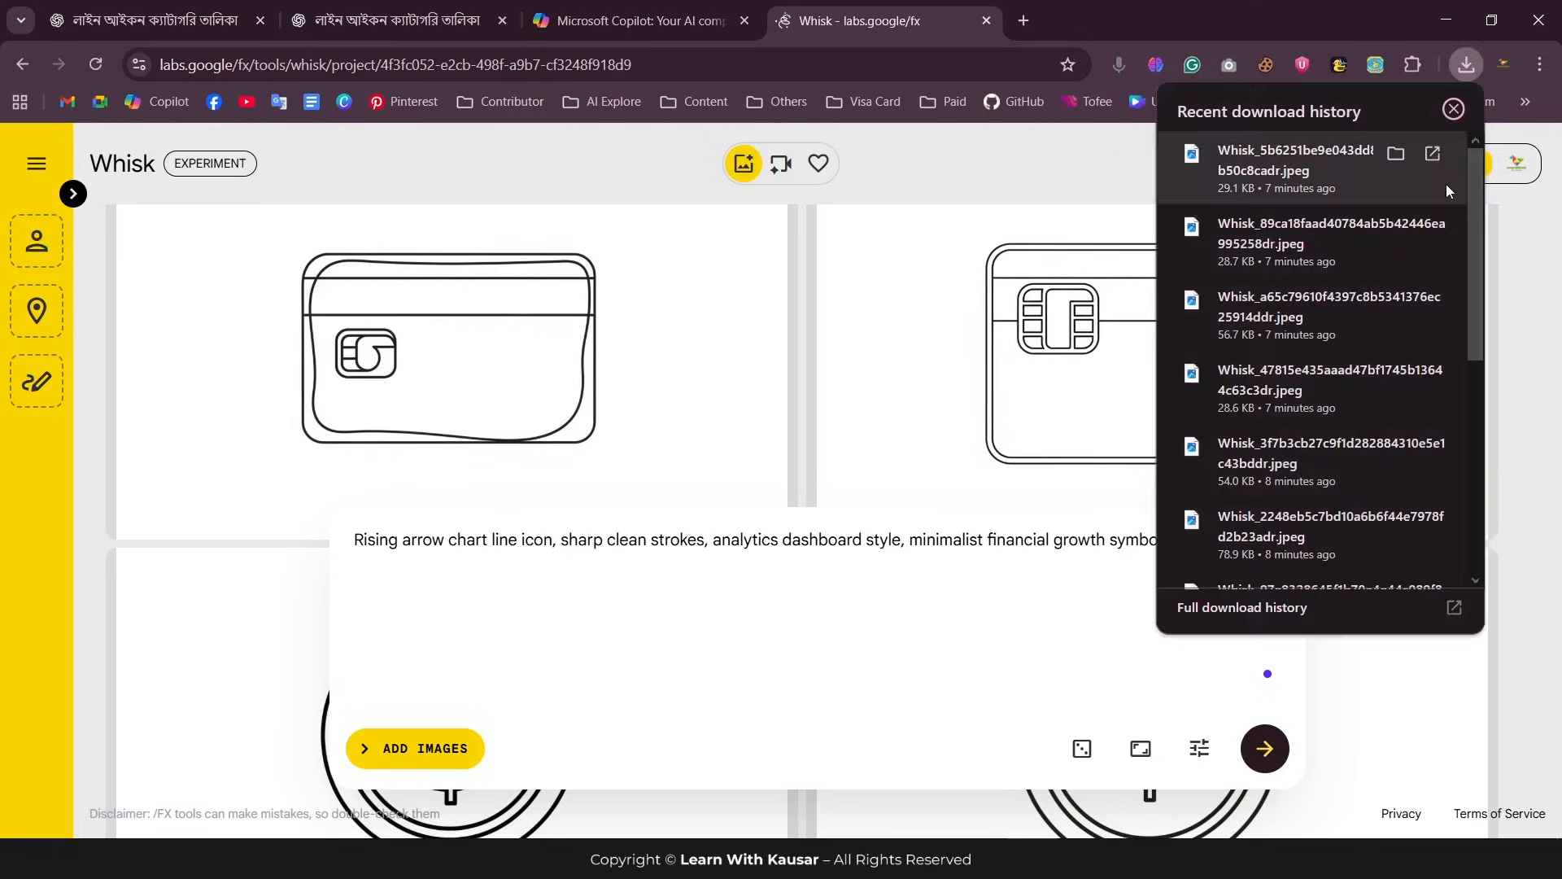
{"action": "left_click", "coordinate": [1398, 155]}
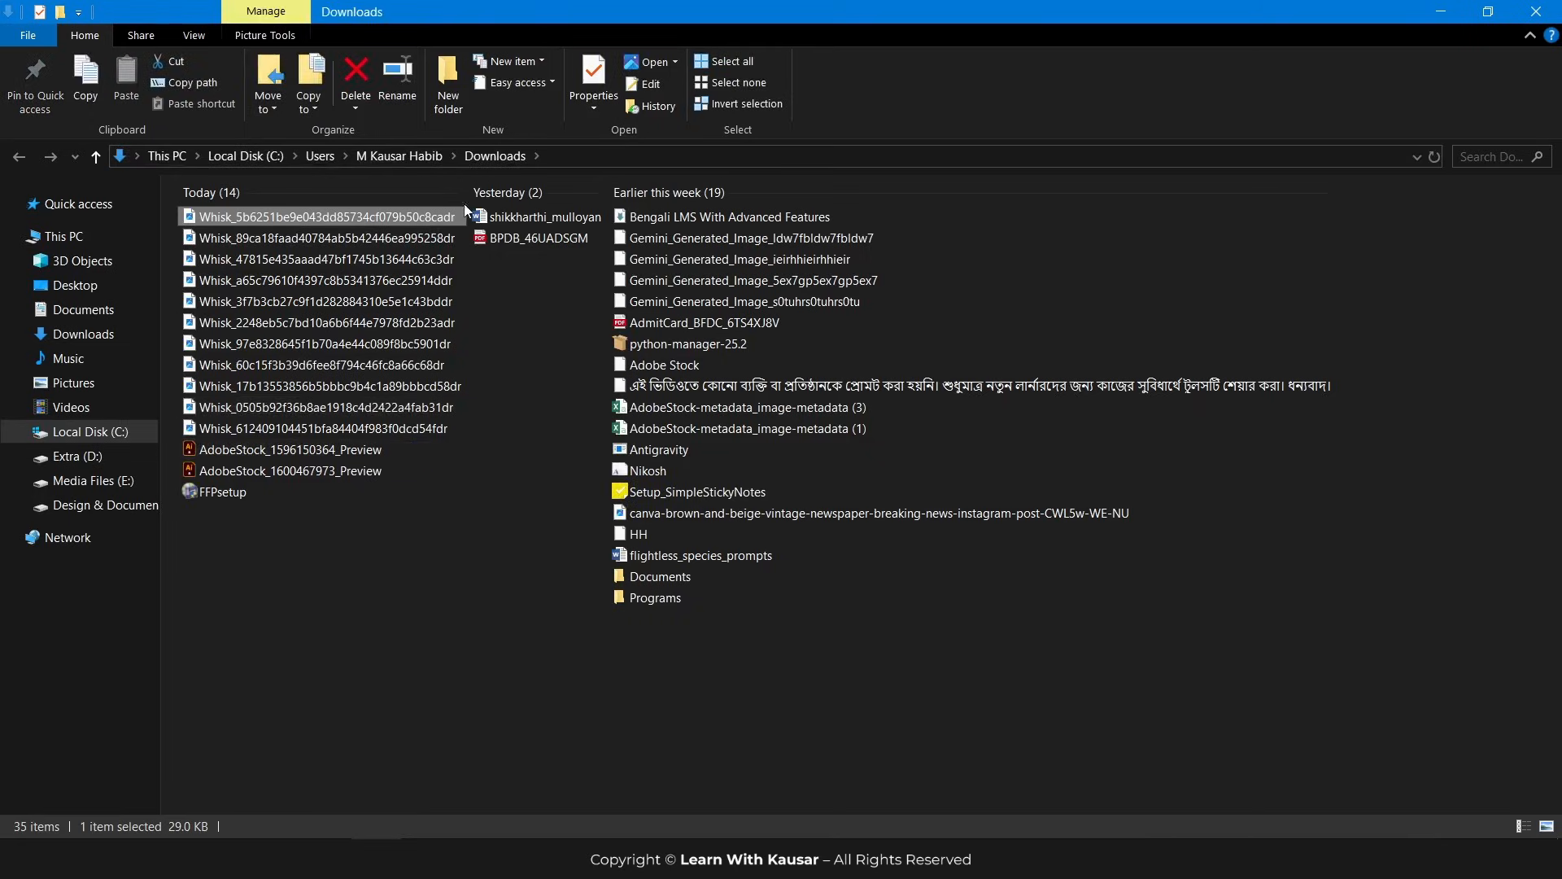
{"action": "mouse_move", "coordinate": [459, 213]}
{"action": "left_mouse_down"}
{"action": "mouse_move", "coordinate": [450, 266]}
{"action": "mouse_move", "coordinate": [448, 221]}
{"action": "left_mouse_up"}
{"action": "left_click_drag", "start_coordinate": [462, 434], "coordinate": [370, 223]}
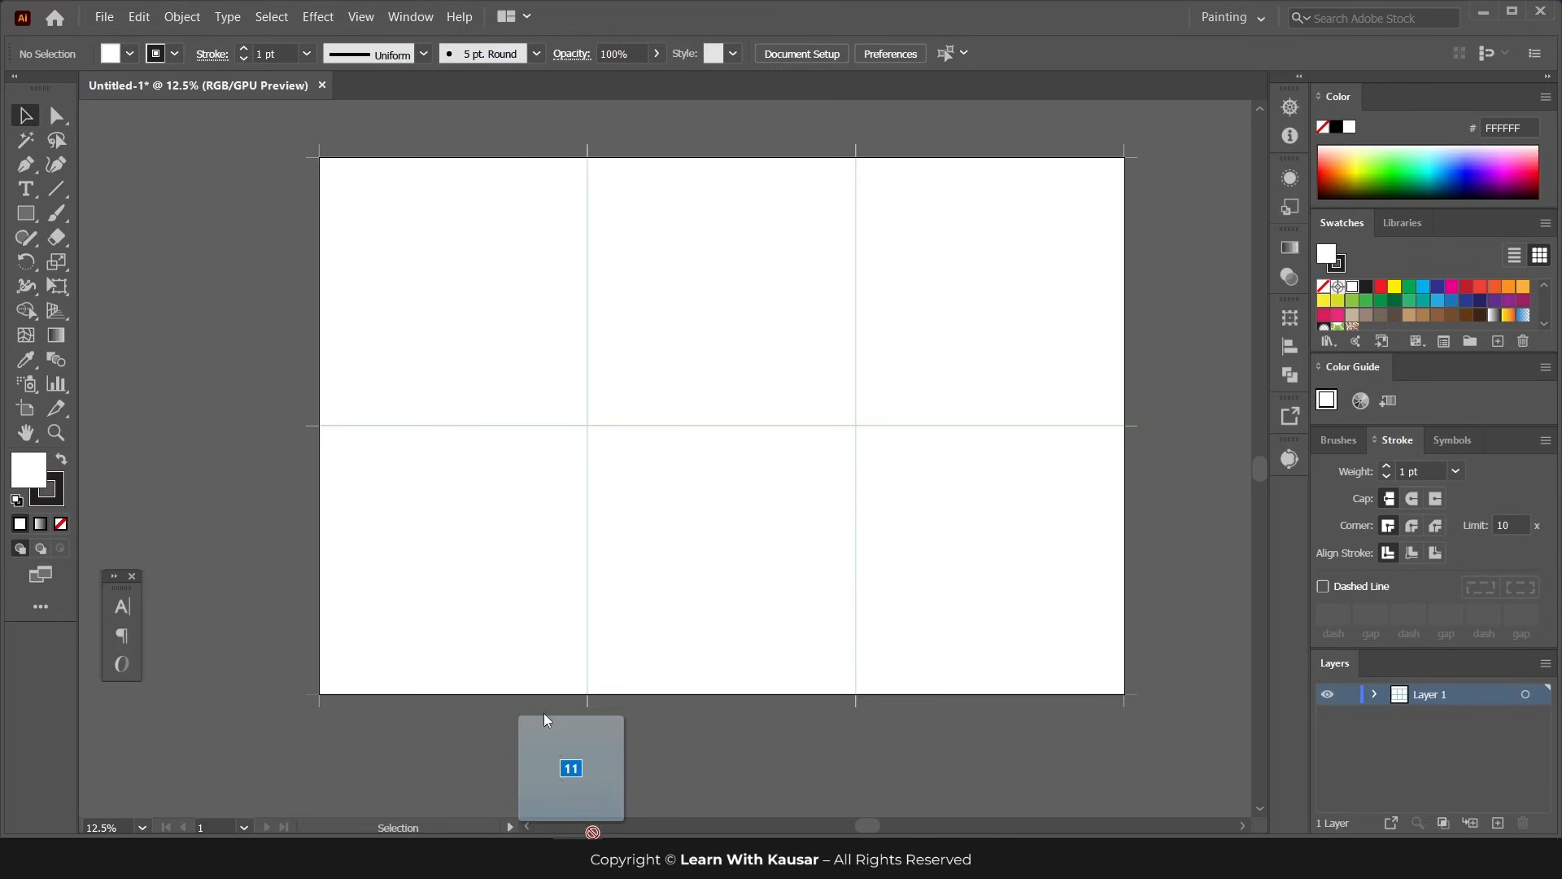
- Place the selected Whisk images in the Illustrator document and move the stack just left of the artboard
{"action": "left_click_drag", "start_coordinate": [544, 712], "coordinate": [552, 420]}
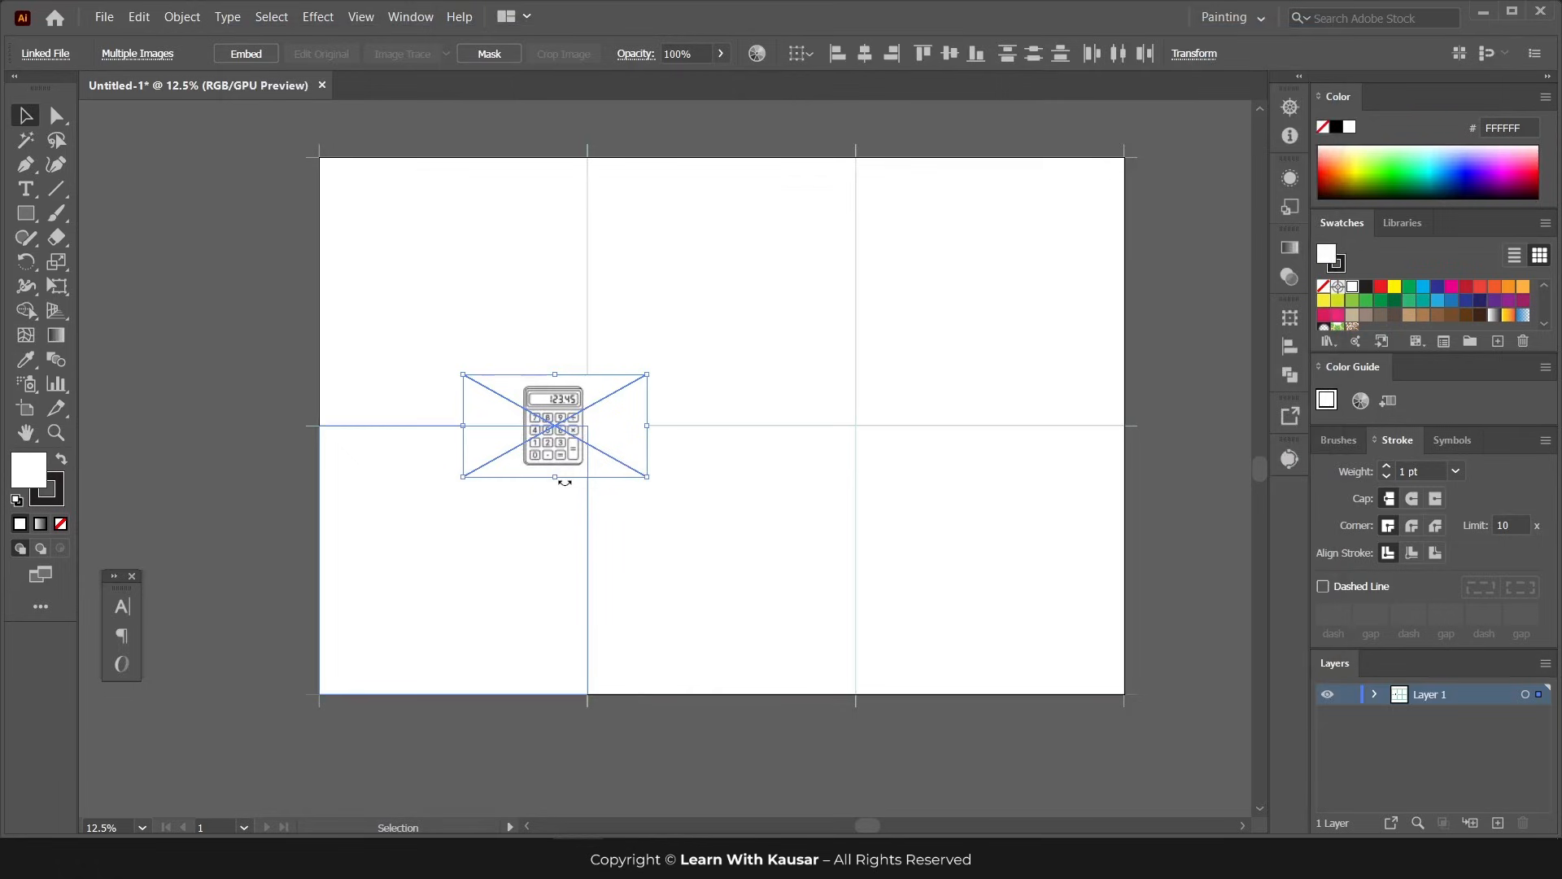
{"action": "left_click_drag", "start_coordinate": [539, 426], "coordinate": [215, 393]}
{"action": "scroll", "coordinate": [215, 392], "scroll_direction": "left", "scroll_amount": 5}
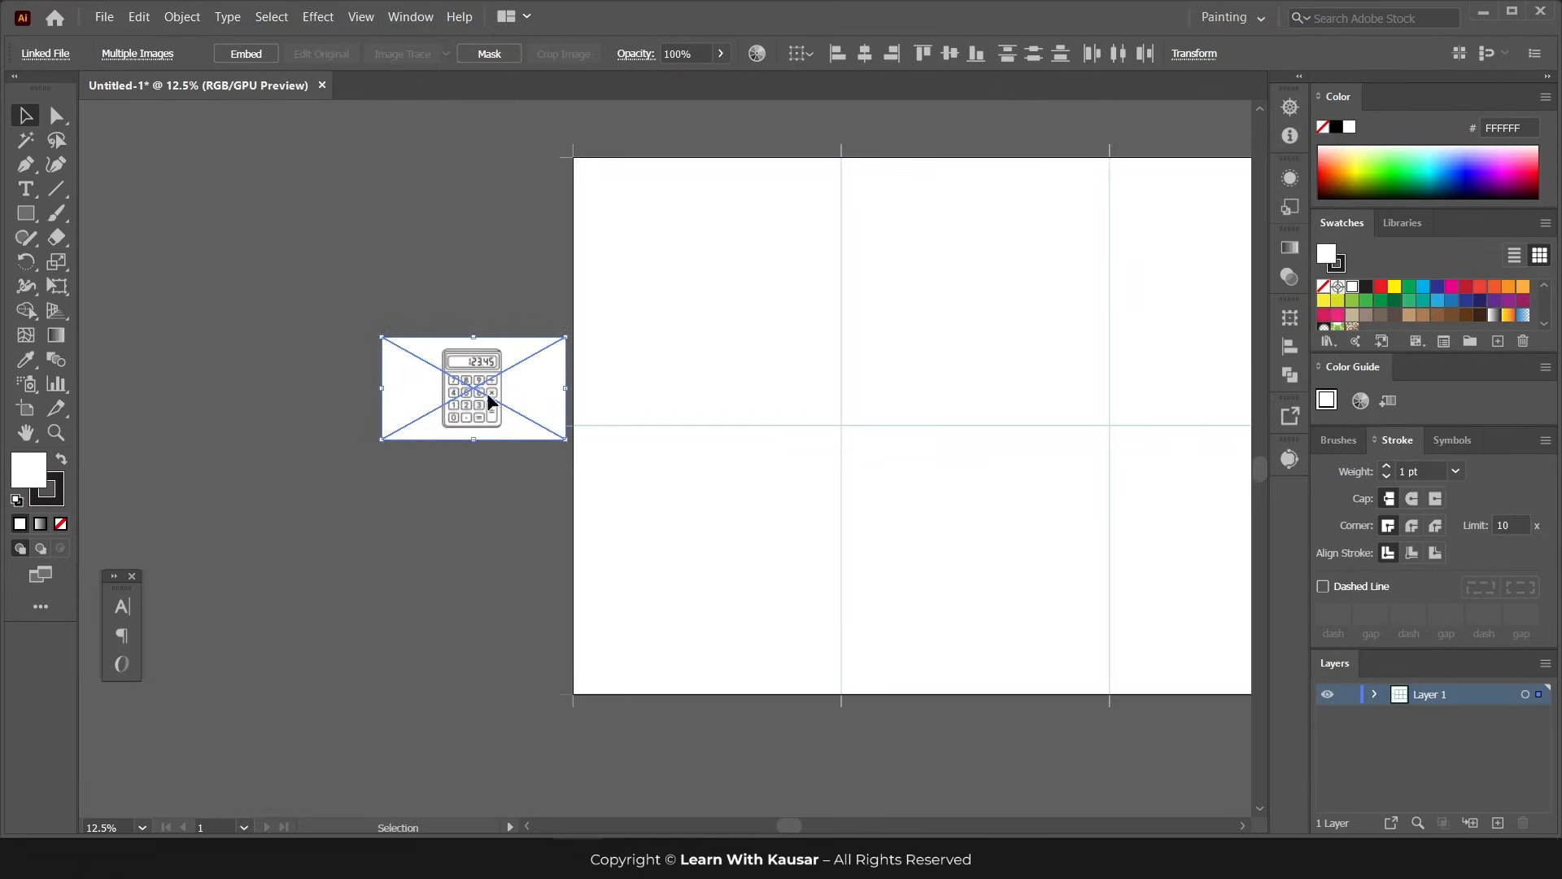
- Enlarge the stack of placed Whisk images and position it beside the artboard, opposite its upper row of cells
{"action": "left_click_drag", "start_coordinate": [490, 401], "coordinate": [369, 361]}
{"action": "left_click_drag", "start_coordinate": [354, 301], "coordinate": [347, 251]}
{"action": "left_click_drag", "start_coordinate": [338, 363], "coordinate": [697, 298]}
{"action": "left_click_drag", "start_coordinate": [716, 187], "coordinate": [721, 172]}
{"action": "left_click_drag", "start_coordinate": [734, 302], "coordinate": [301, 282]}
{"action": "scroll", "coordinate": [258, 391], "scroll_direction": "left", "scroll_amount": 5}
{"action": "left_click", "coordinate": [511, 462]}
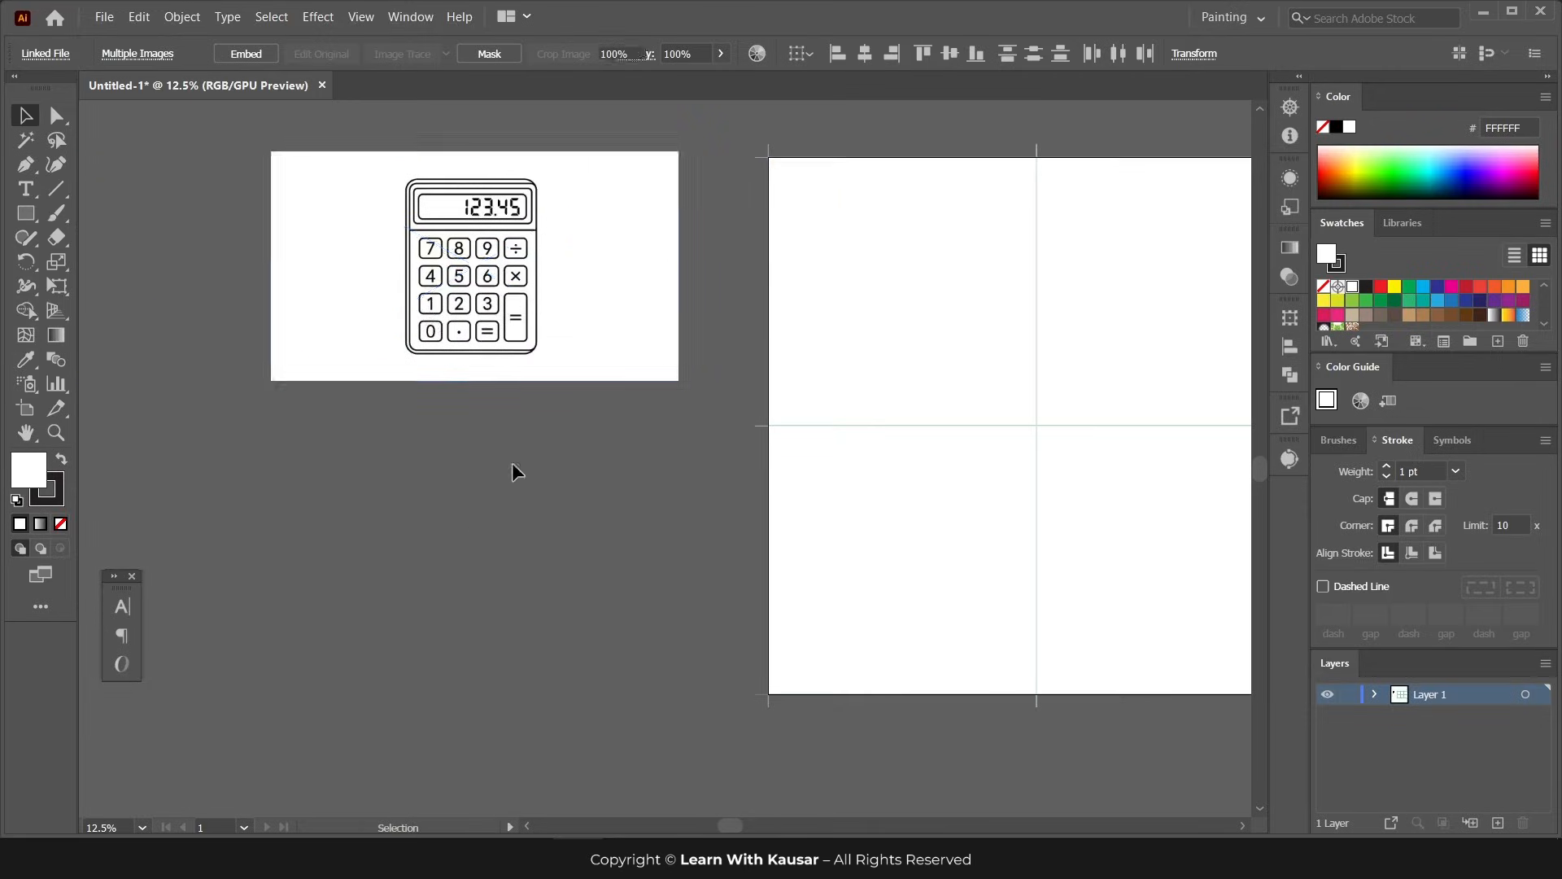
- Move the calculator image off the stack into the empty space just below it
{"action": "left_click_drag", "start_coordinate": [485, 283], "coordinate": [458, 615]}
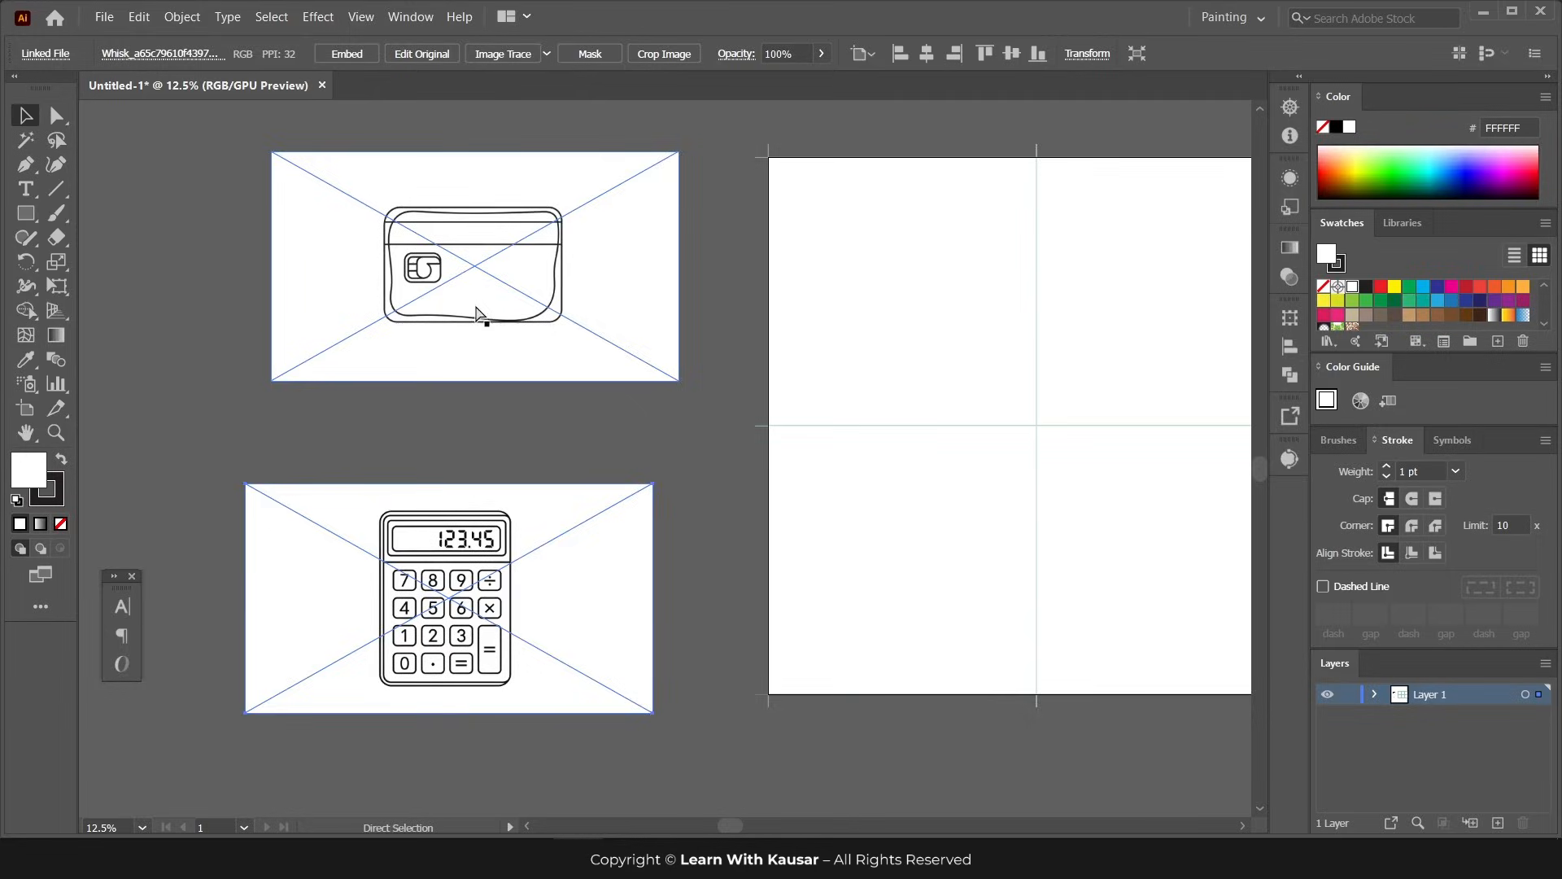
{"action": "scroll", "coordinate": [480, 314], "scroll_direction": "down", "scroll_amount": 3}
{"action": "scroll", "coordinate": [558, 655], "scroll_direction": "left", "scroll_amount": 4}
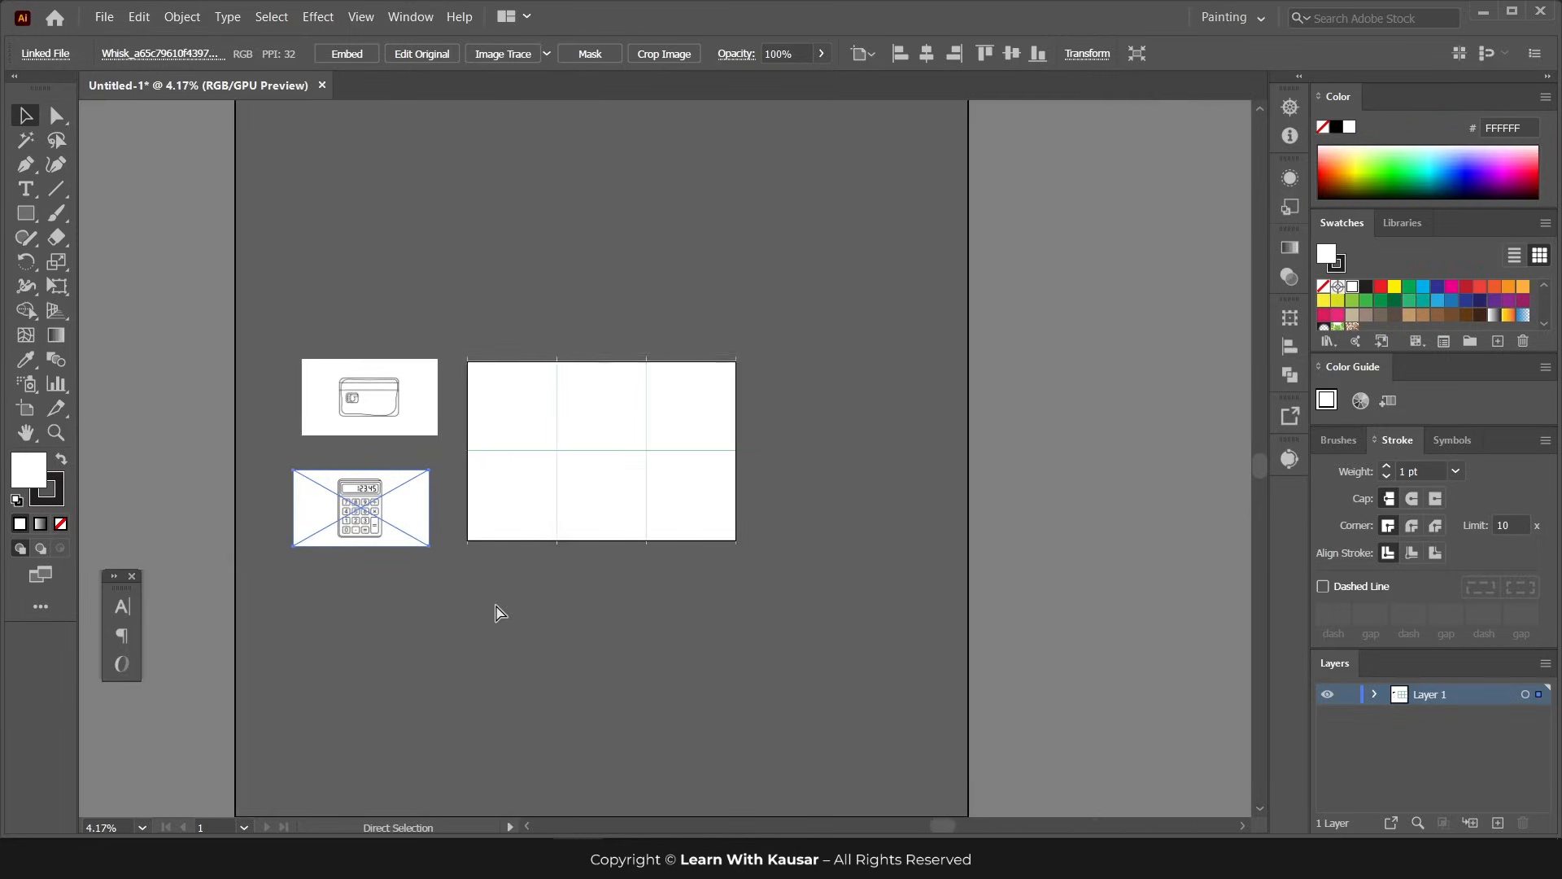
{"action": "scroll", "coordinate": [499, 612], "scroll_direction": "left", "scroll_amount": 3}
{"action": "left_click_drag", "start_coordinate": [476, 494], "coordinate": [476, 478]}
{"action": "key", "text": "ctrl+space"}
{"action": "left_click", "coordinate": [515, 472], "text": "ctrl"}
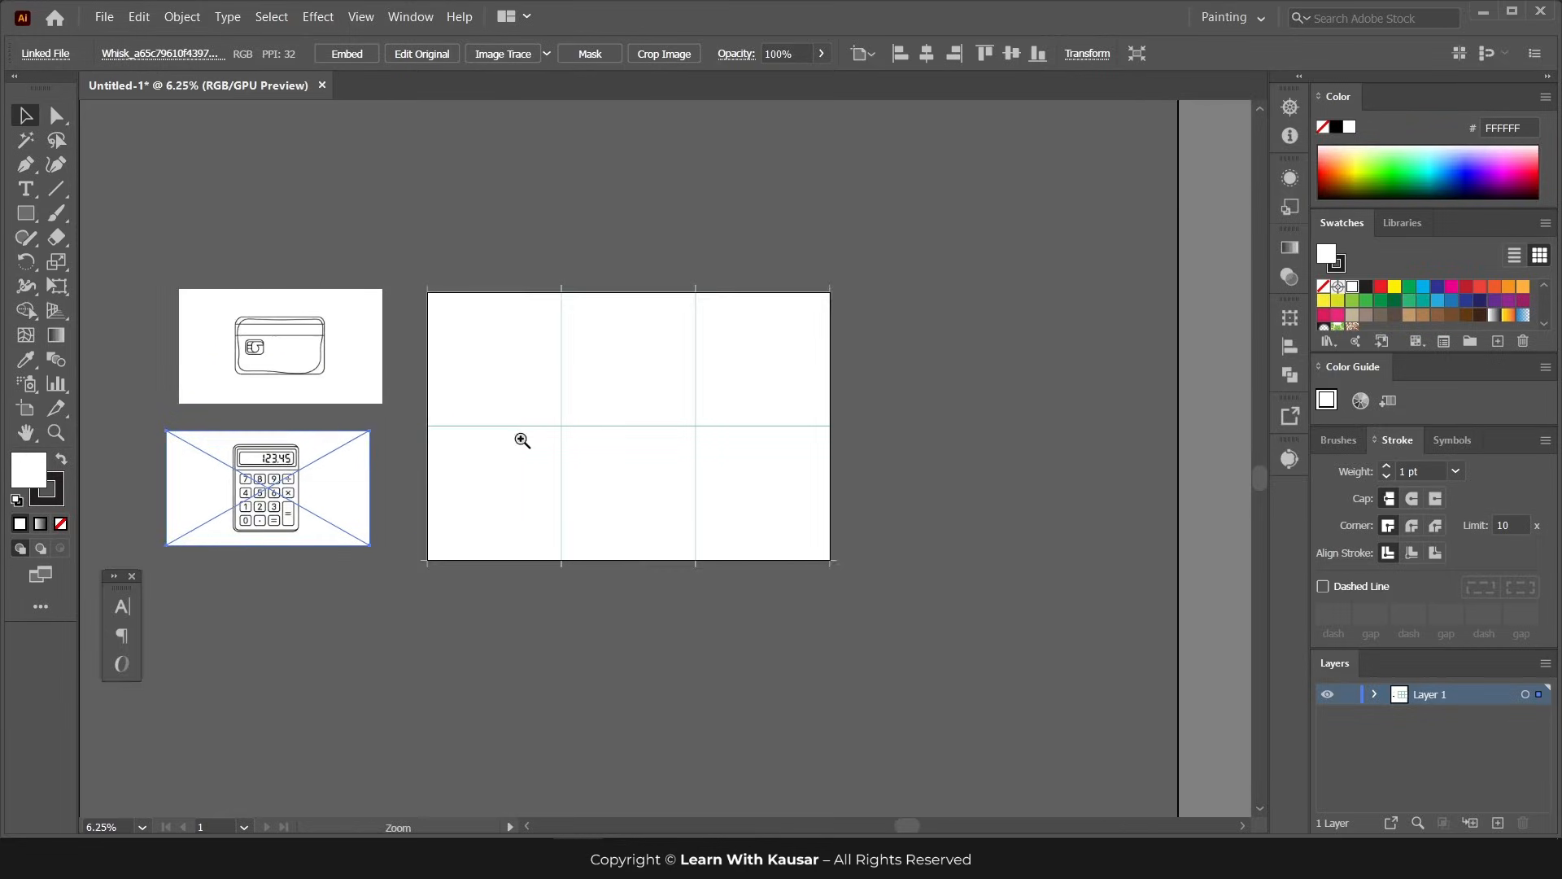
{"action": "left_click", "coordinate": [276, 432], "text": "ctrl"}
{"action": "left_click", "coordinate": [277, 431], "text": "ctrl"}
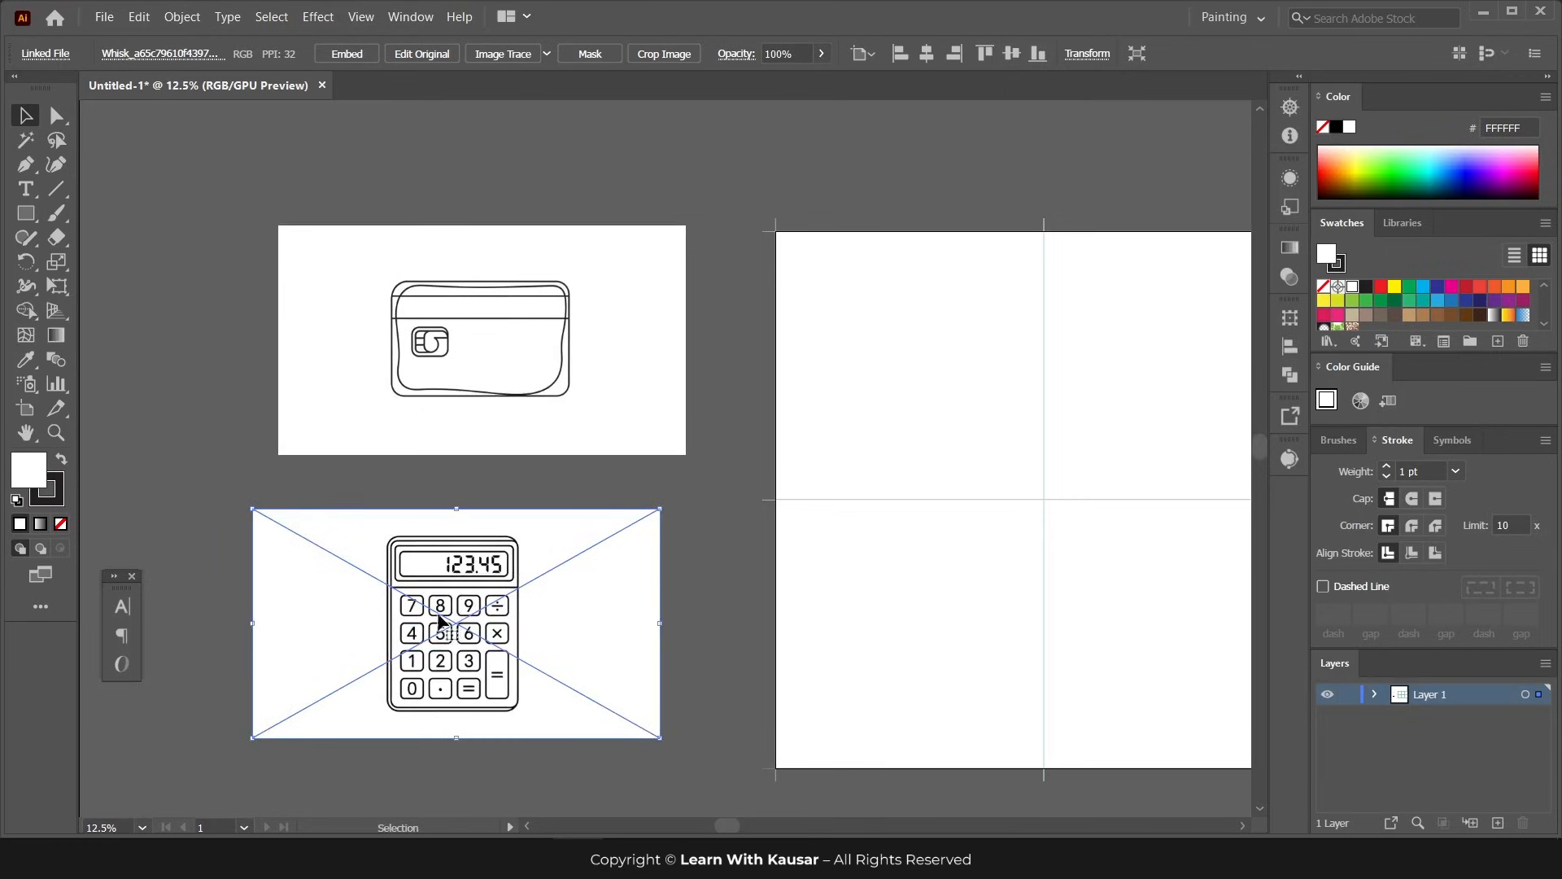
{"action": "left_click_drag", "start_coordinate": [439, 623], "coordinate": [472, 591]}
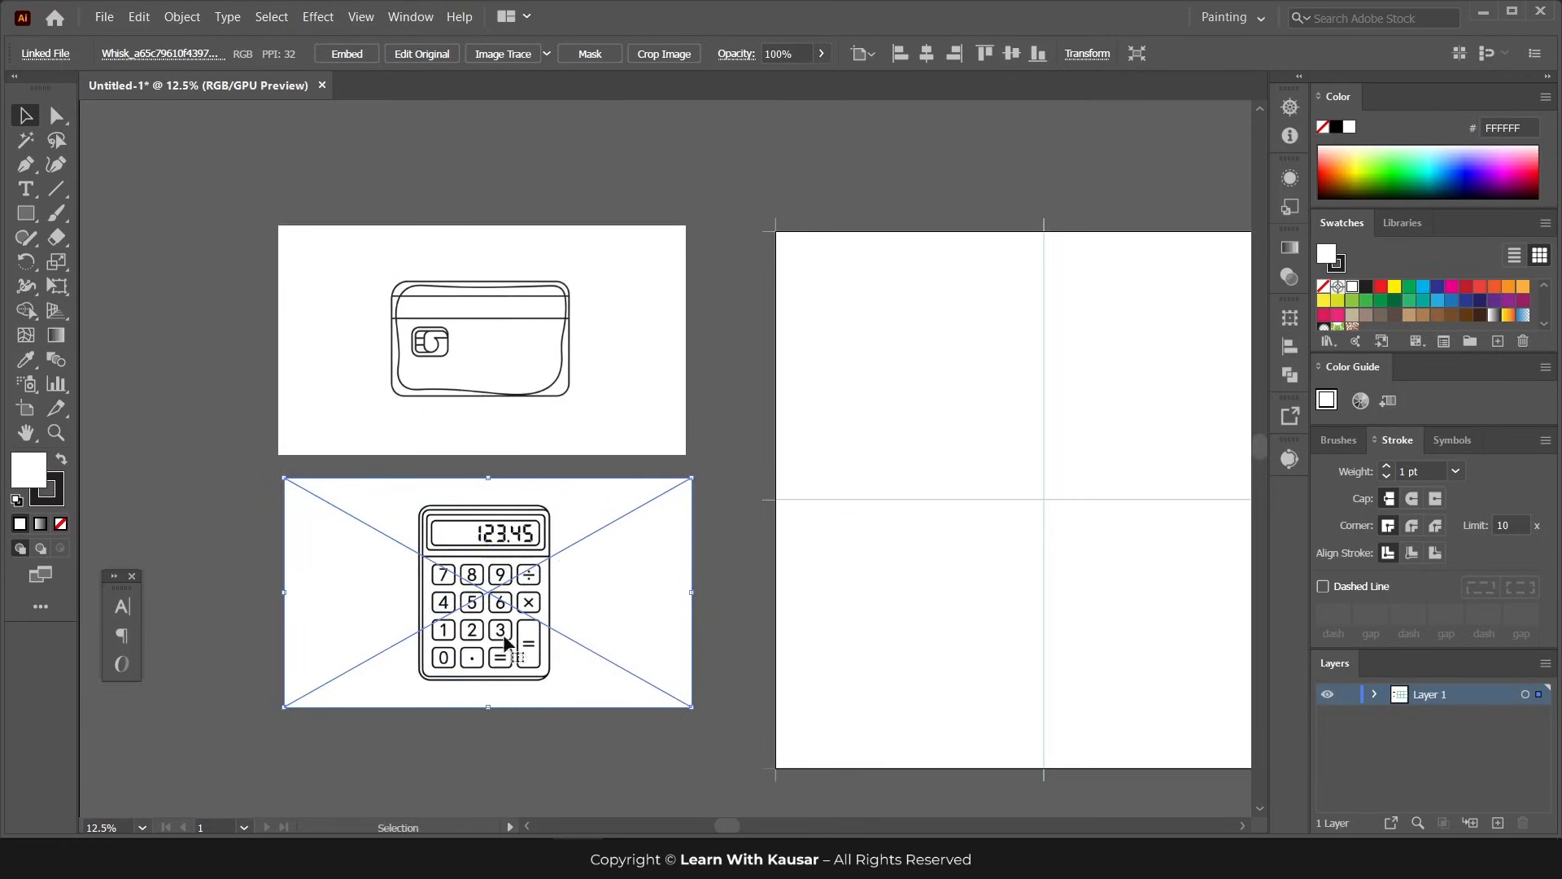
- Trace the calculator image with the Silhouettes preset and expand the result into vector paths
{"action": "left_click", "coordinate": [547, 53]}
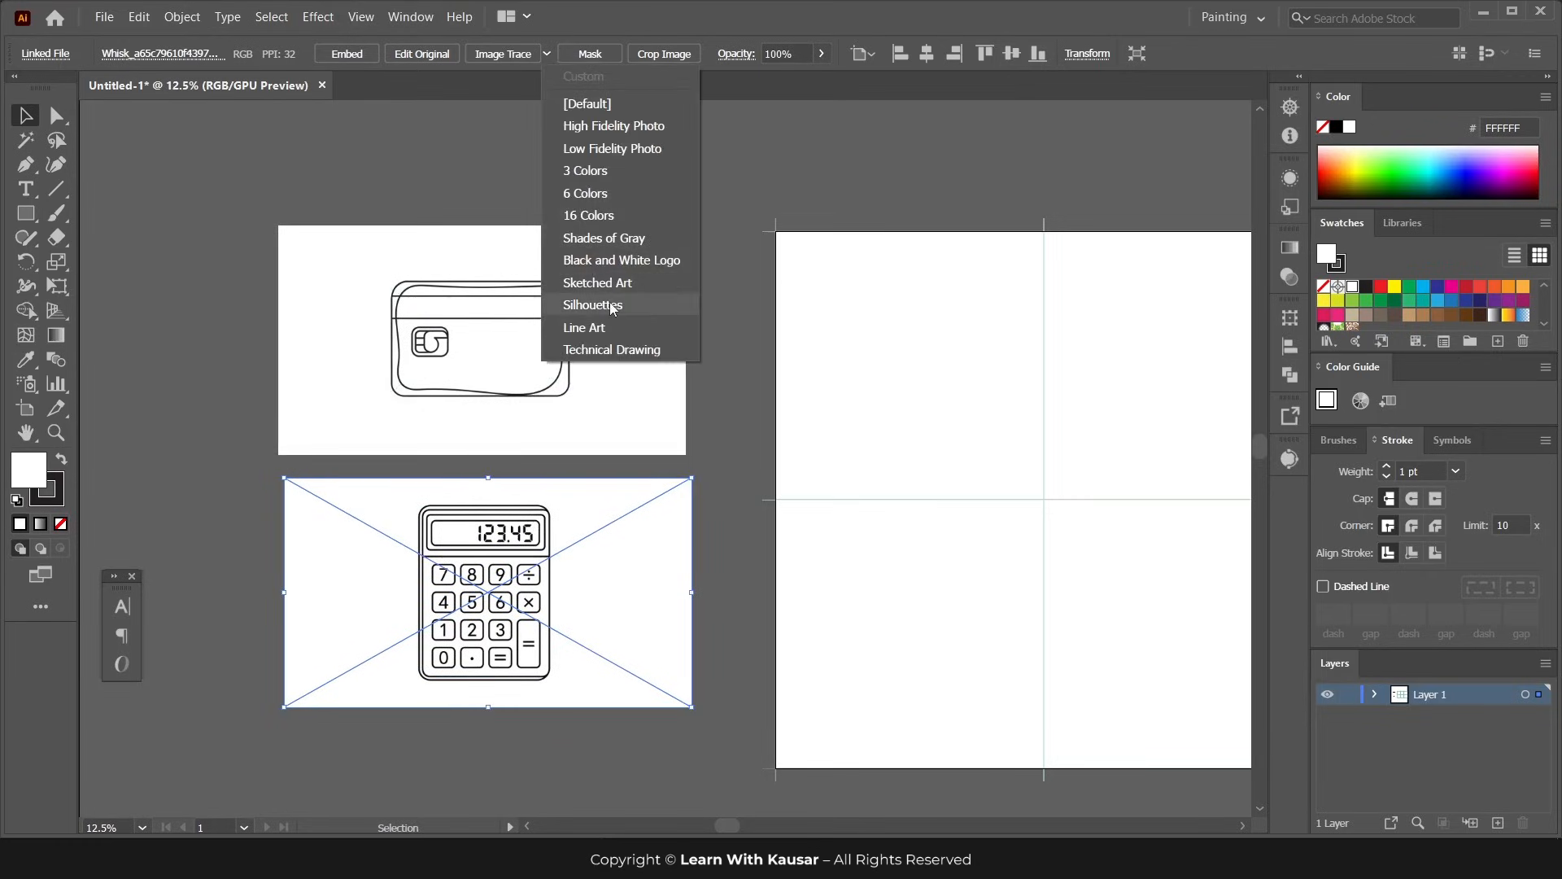
{"action": "left_click", "coordinate": [612, 306]}
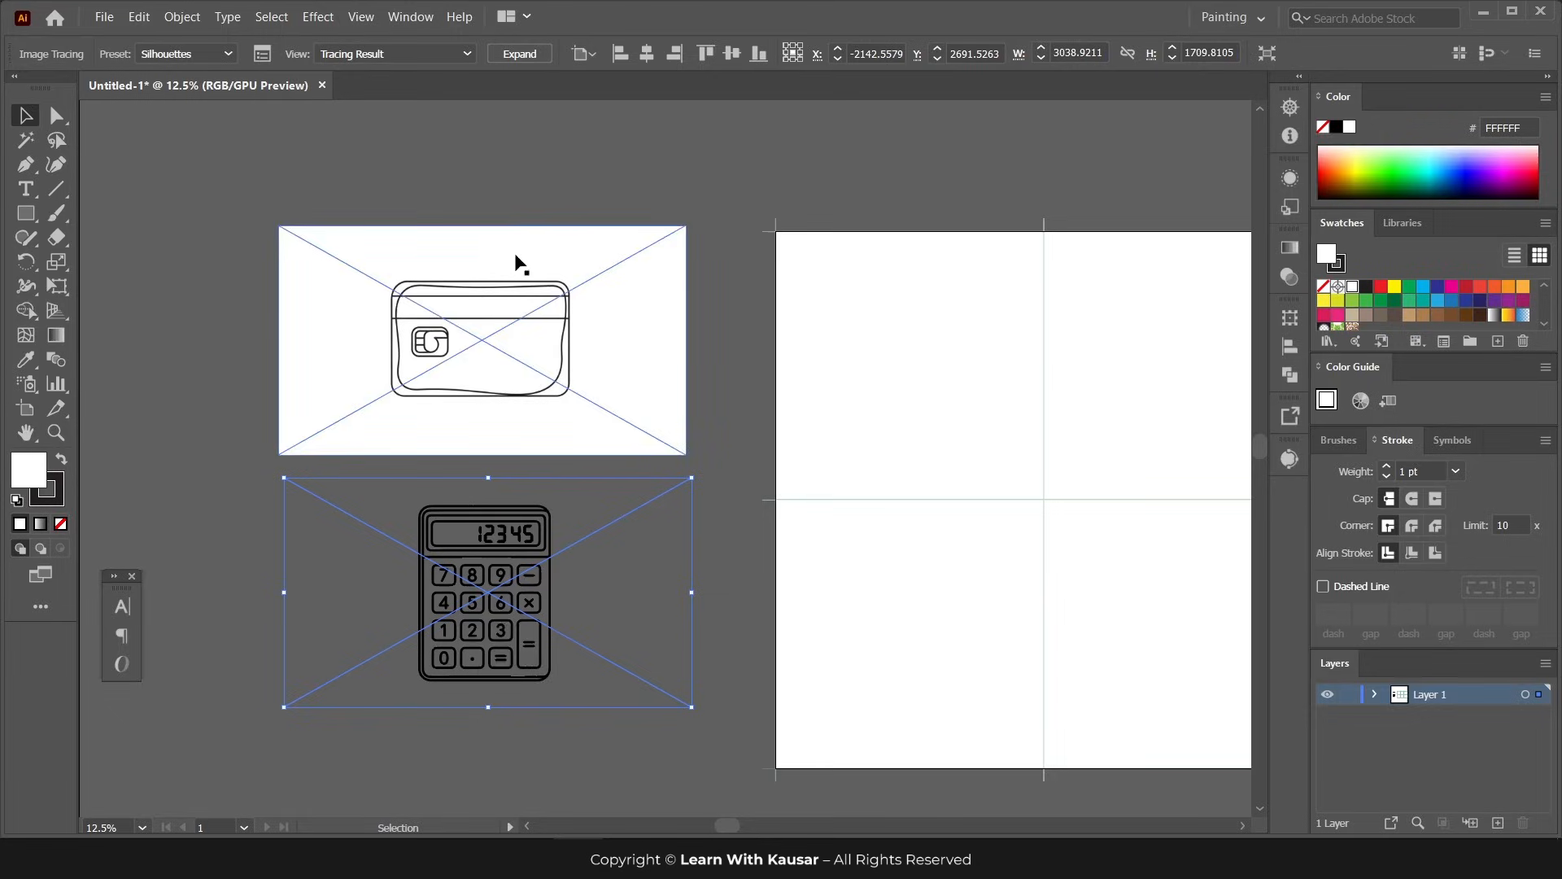
{"action": "left_click", "coordinate": [531, 54]}
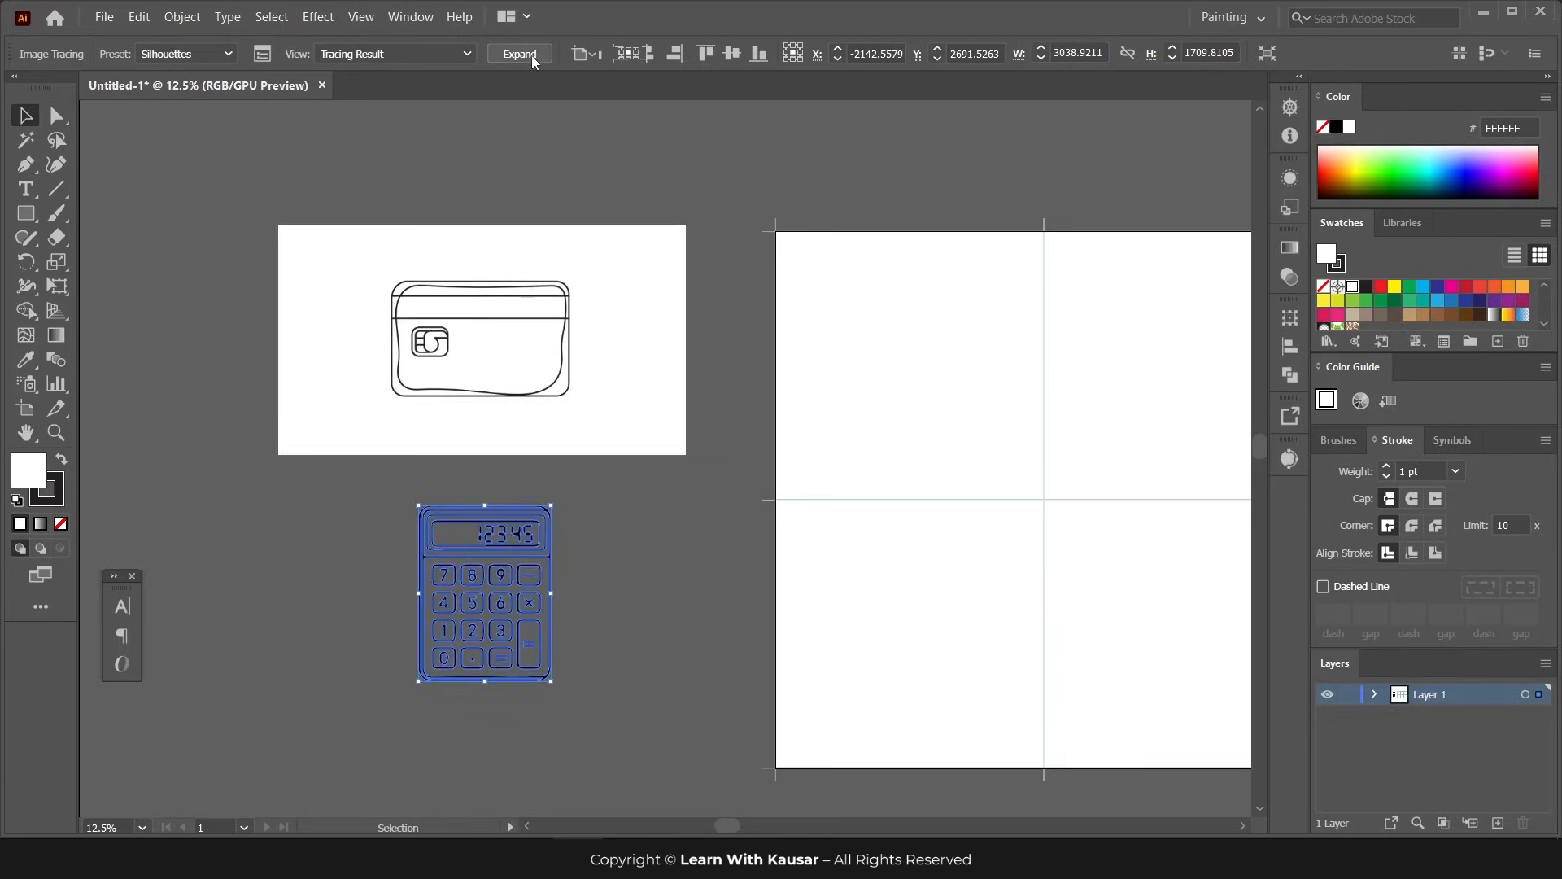
- Examine the traced calculator's outlines, display digits and keys up close for tracing quality
{"action": "left_click", "coordinate": [514, 659], "text": "ctrl"}
{"action": "left_click", "coordinate": [698, 402]}
{"action": "left_click", "coordinate": [785, 485], "text": "ctrl"}
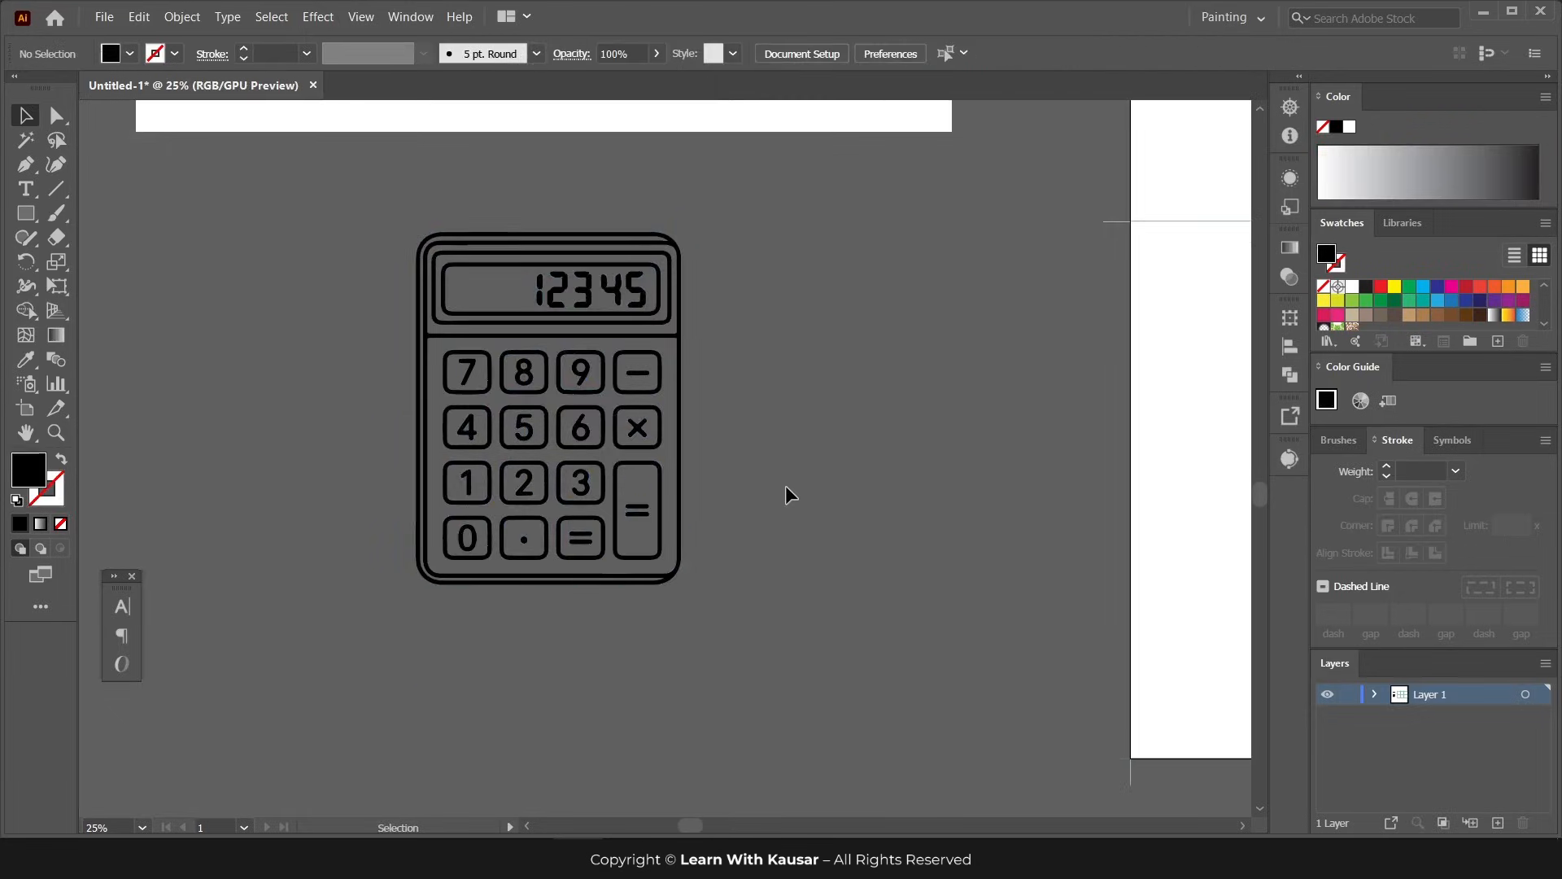
{"action": "left_click", "coordinate": [563, 363]}
{"action": "left_click", "coordinate": [599, 383], "text": "ctrl"}
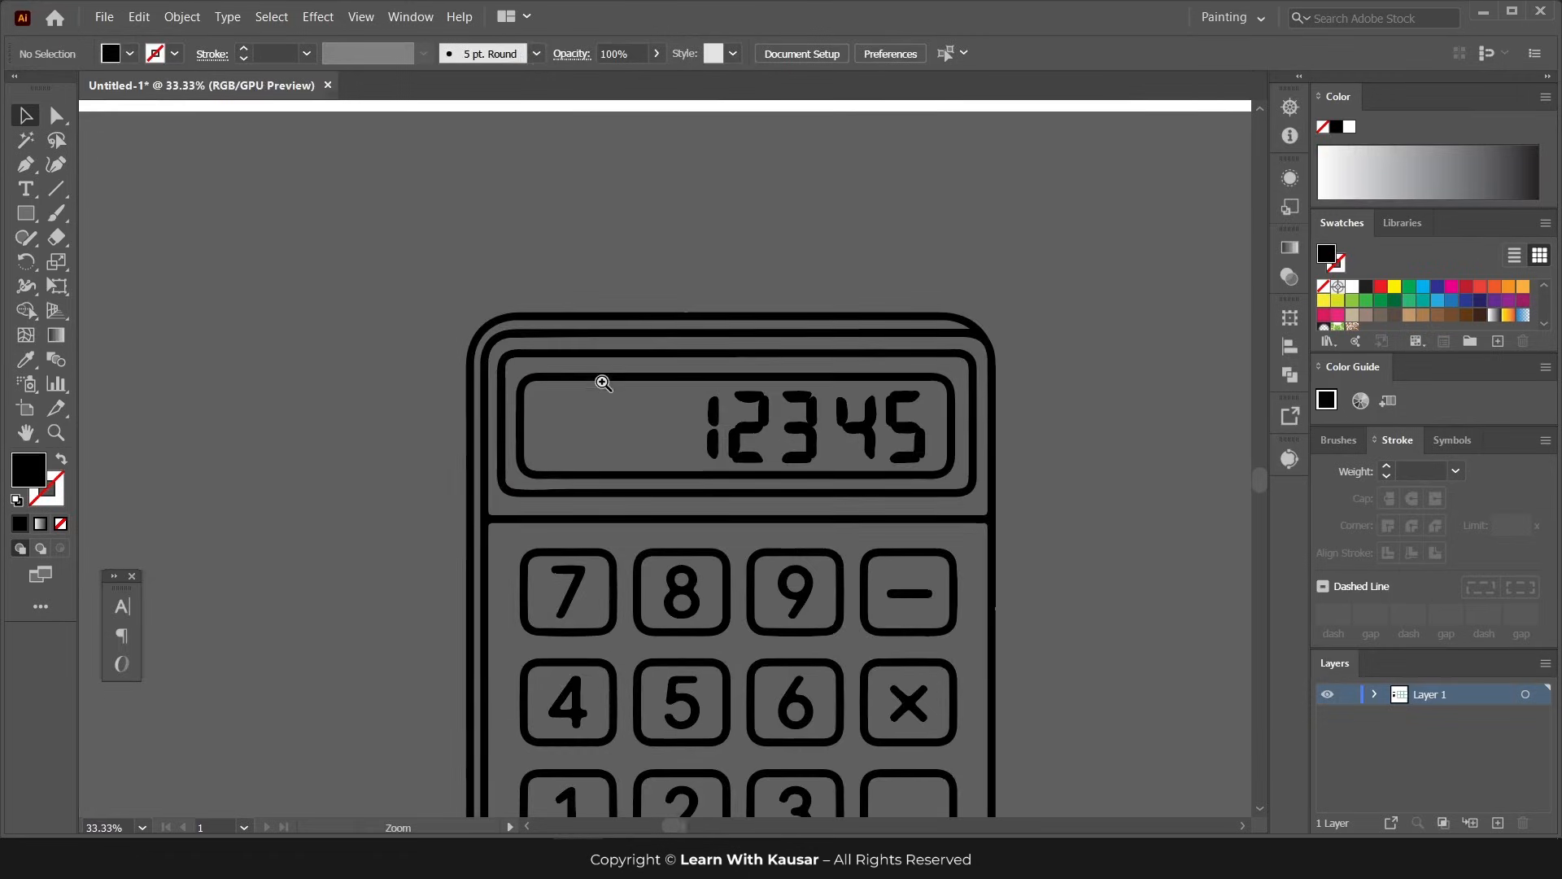
{"action": "left_click", "coordinate": [687, 425], "text": "ctrl"}
{"action": "left_click", "coordinate": [824, 484], "text": "ctrl"}
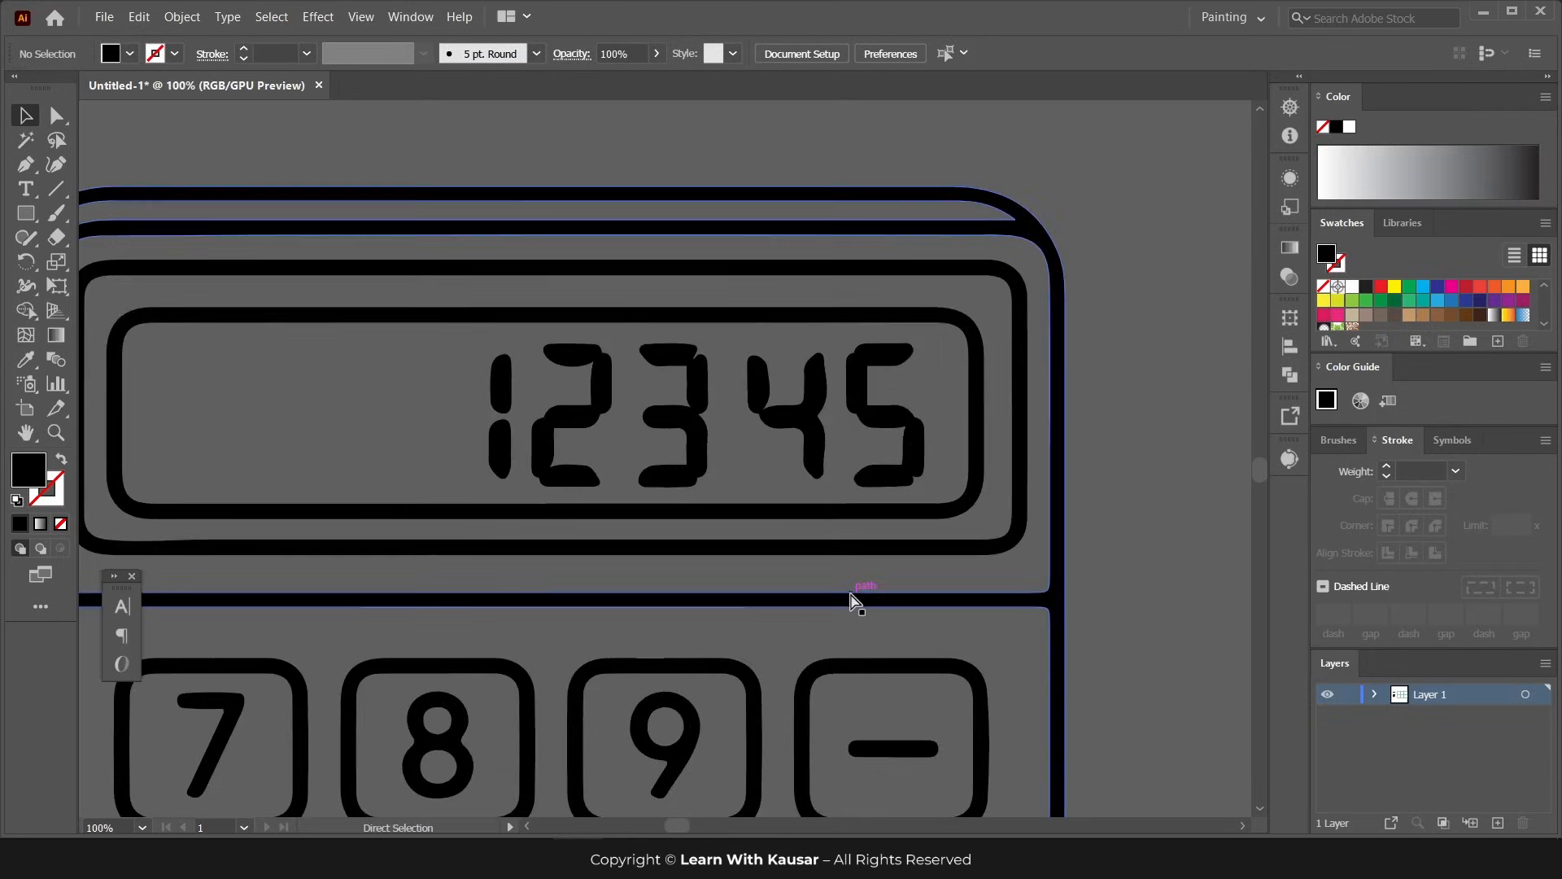
{"action": "key", "text": "ctrl+minus"}
{"action": "key", "text": "ctrl+minus"}
{"action": "scroll", "coordinate": [794, 558], "scroll_direction": "down", "scroll_amount": 2}
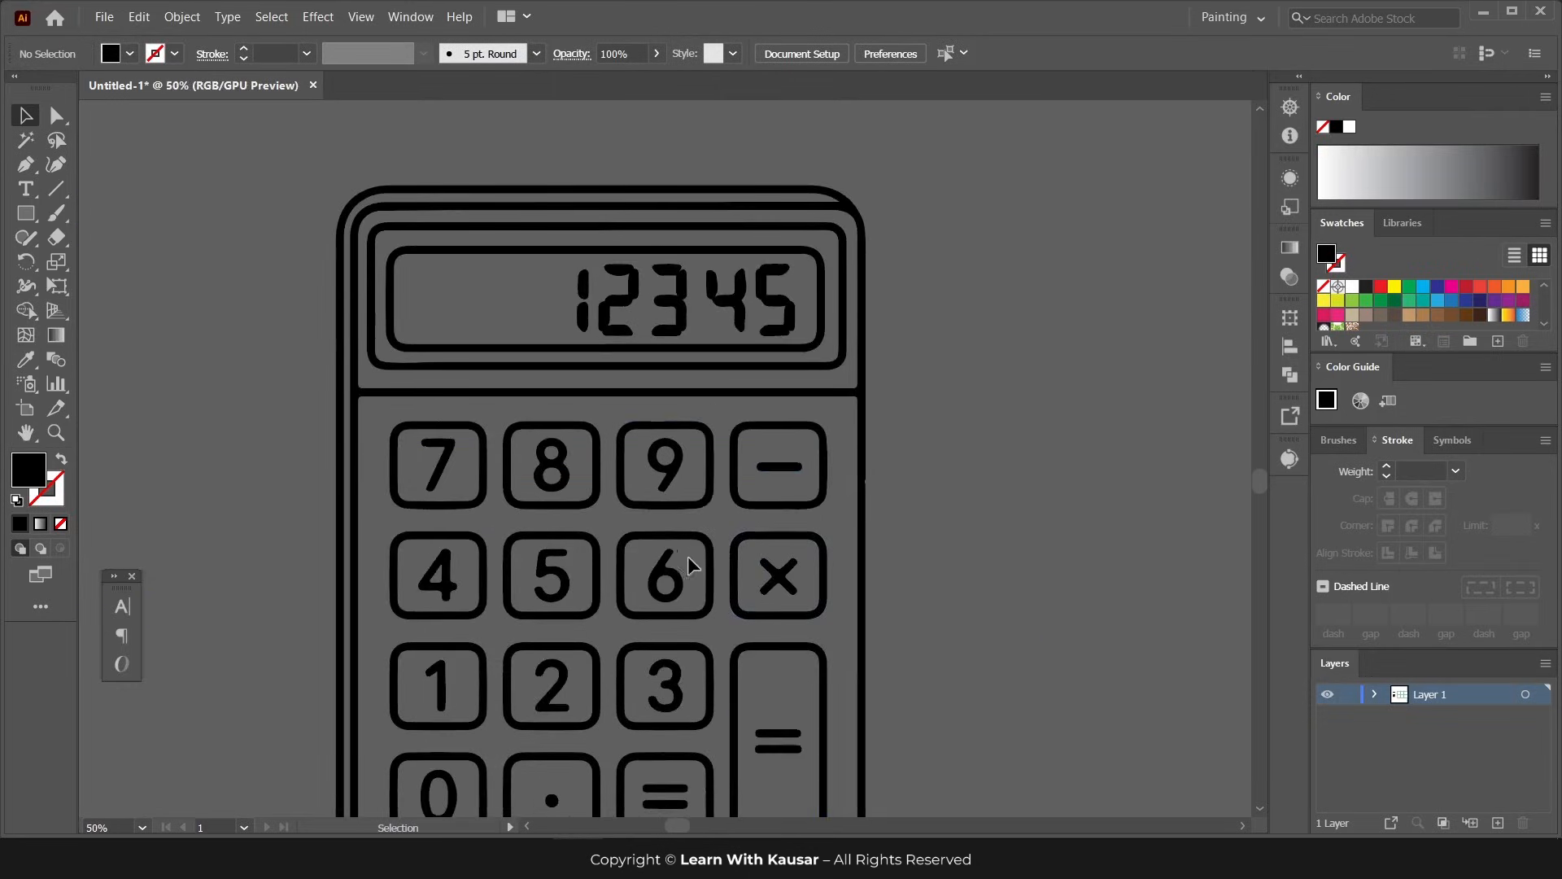
{"action": "key", "text": "ctrl+minus"}
{"action": "key", "text": "ctrl+minus"}
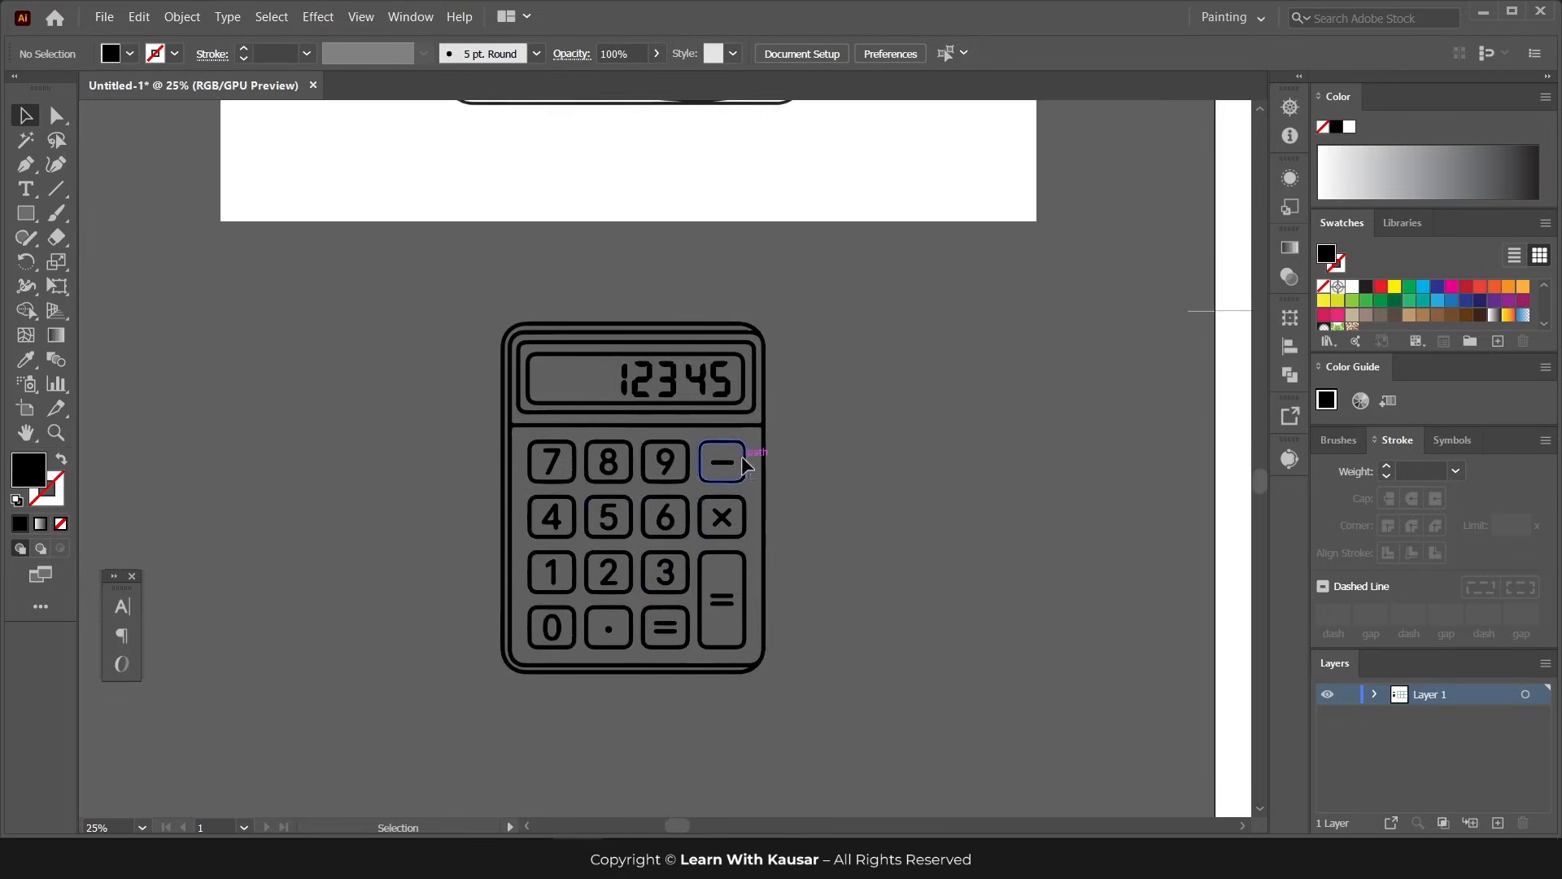
- Move the traced calculator into the grid's top-left cell on the artboard
{"action": "left_click_drag", "start_coordinate": [741, 452], "coordinate": [638, 484]}
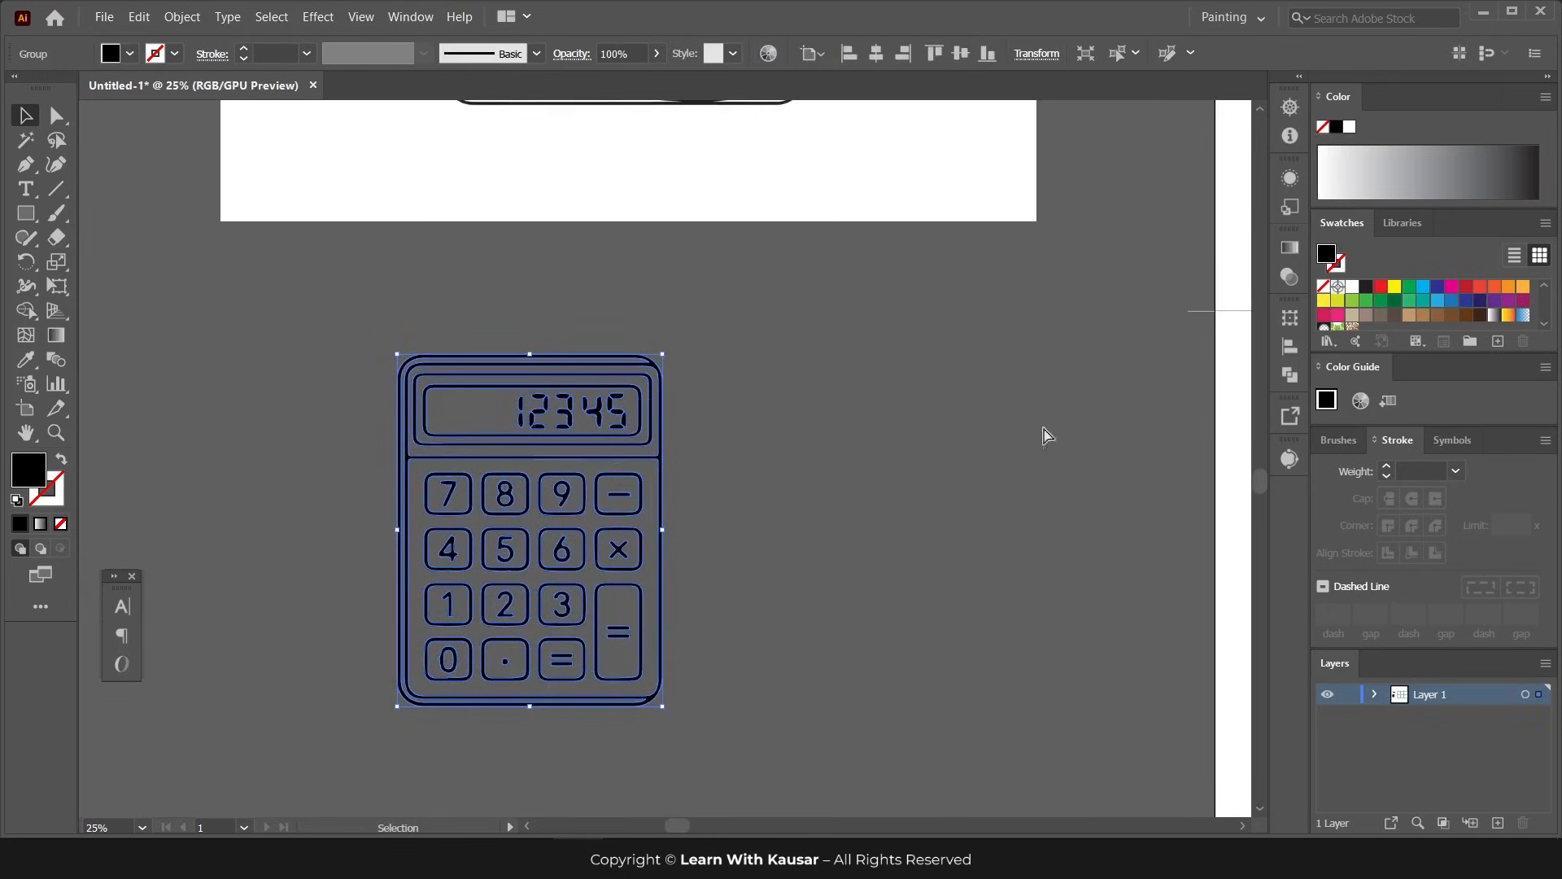
{"action": "scroll", "coordinate": [558, 516], "scroll_direction": "right", "scroll_amount": 5}
{"action": "key", "text": "ctrl+minus"}
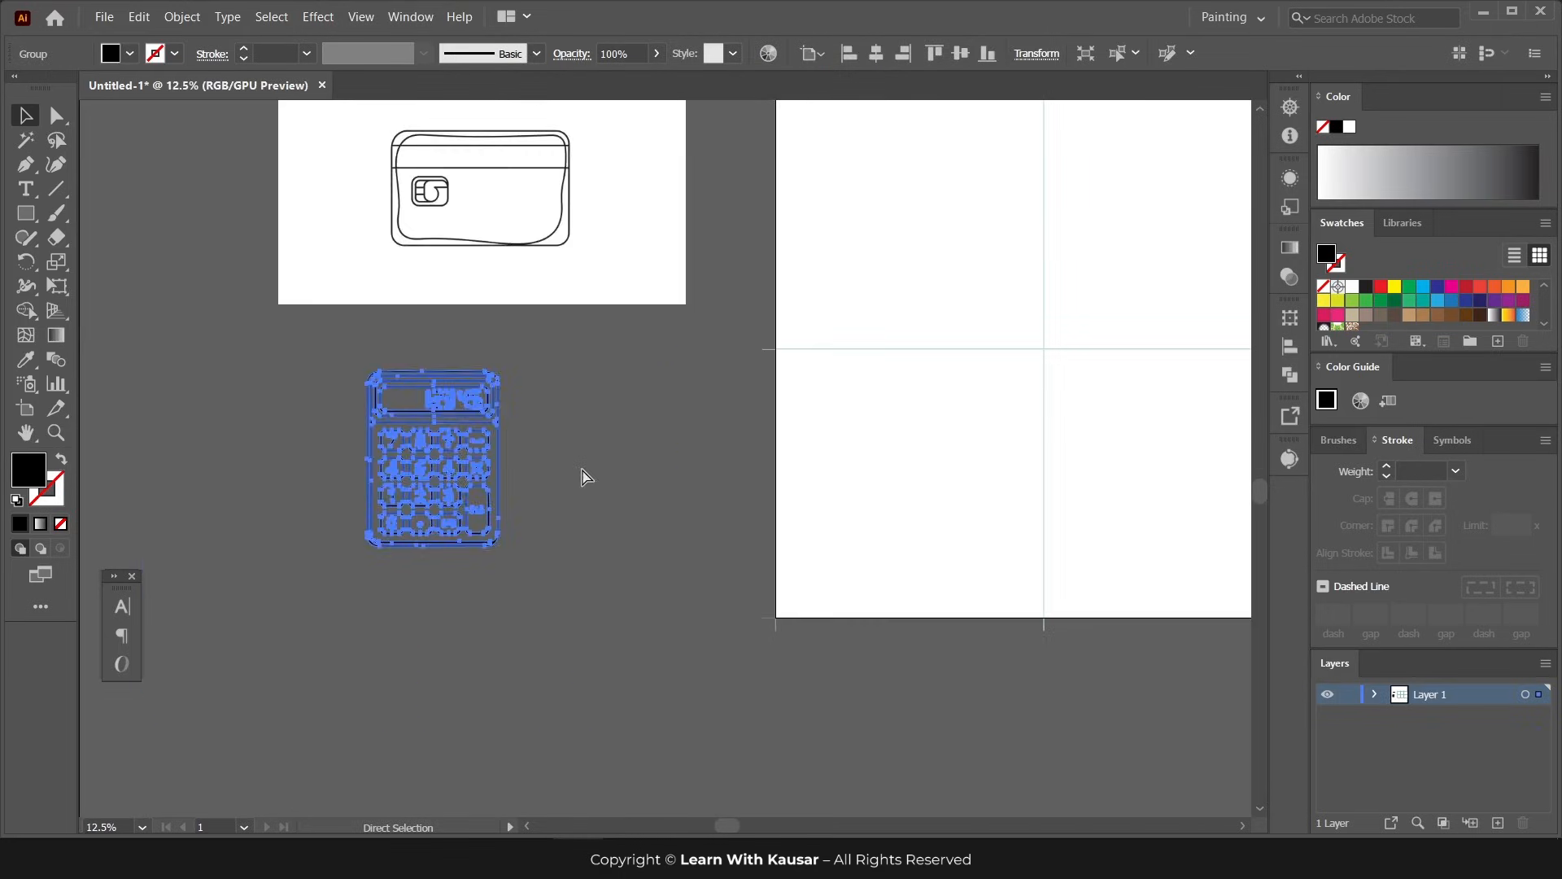
{"action": "key", "text": "v"}
{"action": "scroll", "coordinate": [596, 382], "scroll_direction": "up", "scroll_amount": 2}
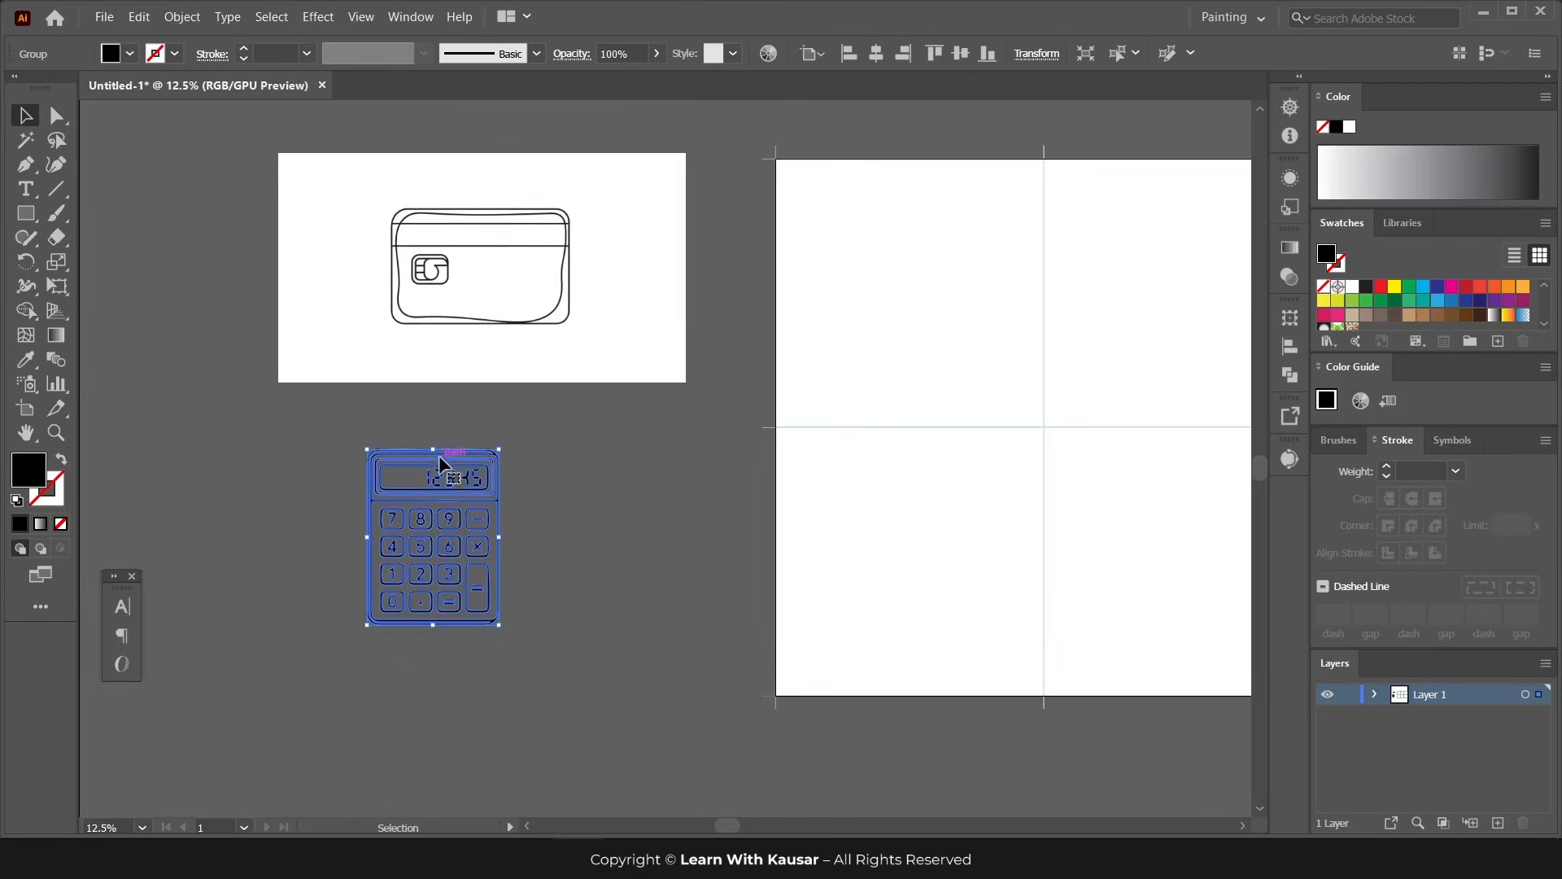
{"action": "left_click_drag", "start_coordinate": [439, 461], "coordinate": [920, 221]}
{"action": "scroll", "coordinate": [876, 467], "scroll_direction": "right", "scroll_amount": 3}
{"action": "scroll", "coordinate": [809, 507], "scroll_direction": "left", "scroll_amount": 1}
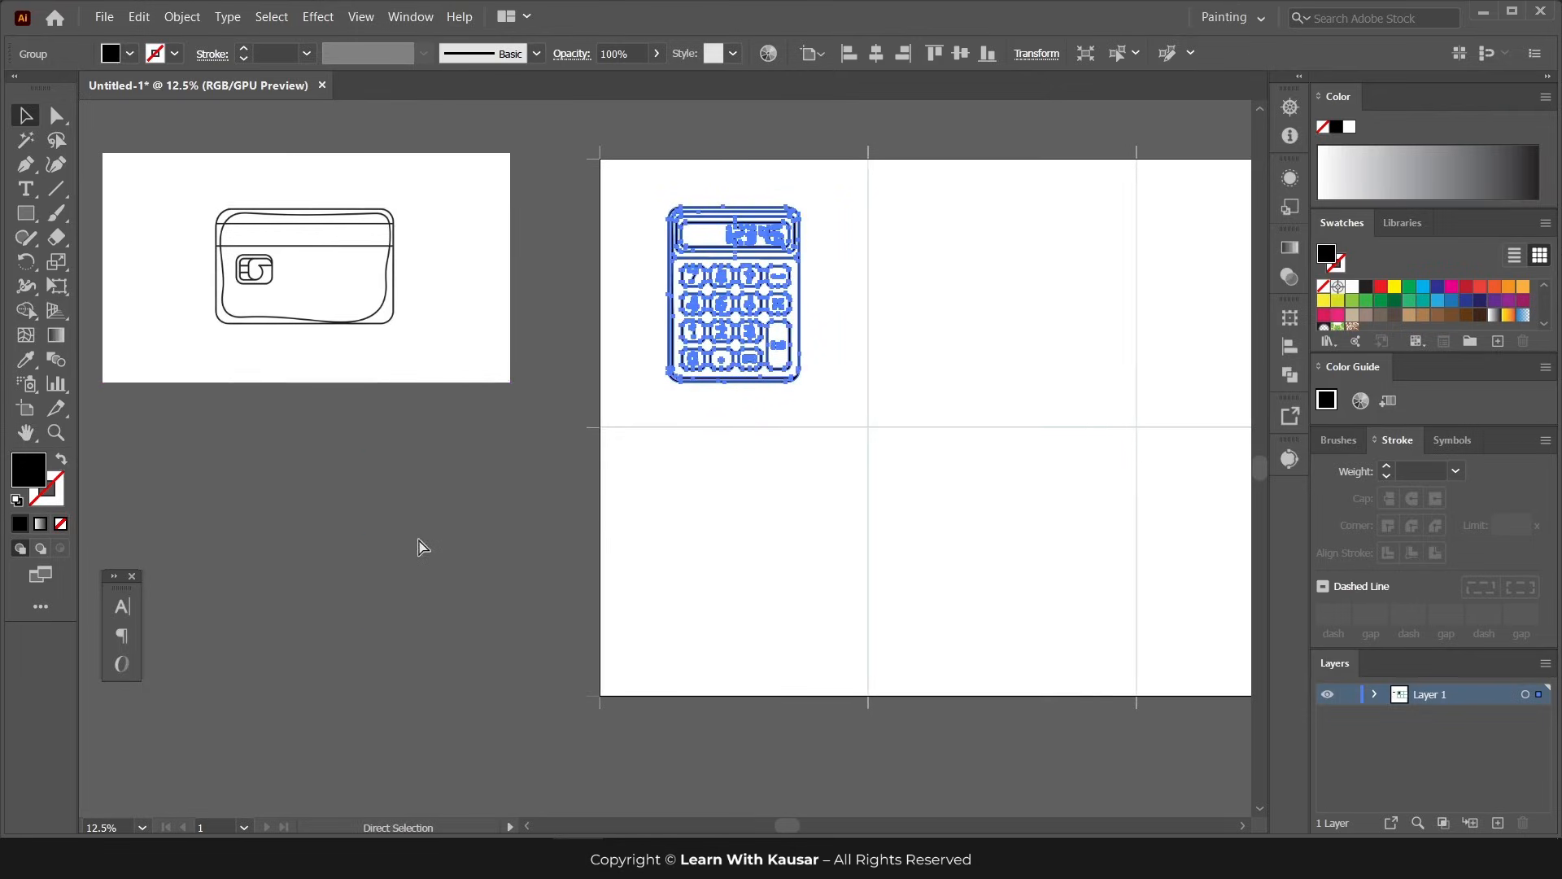
- Move the credit card image off the stack to the space below it and embed it in the document
{"action": "scroll", "coordinate": [422, 546], "scroll_direction": "left", "scroll_amount": 1}
{"action": "left_click_drag", "start_coordinate": [366, 307], "coordinate": [382, 590]}
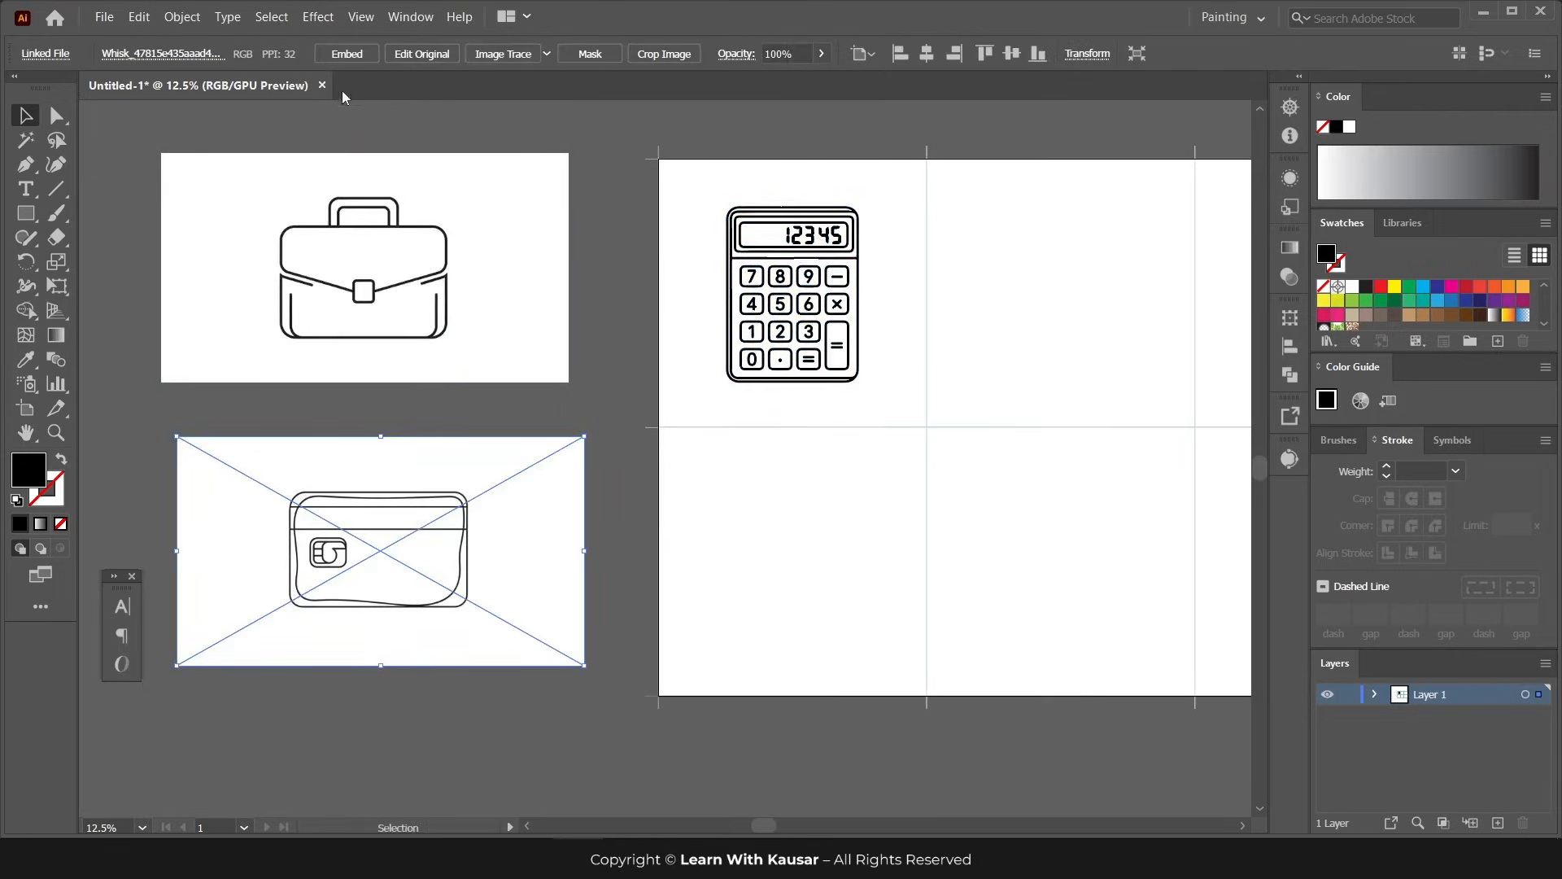
{"action": "left_click", "coordinate": [332, 55]}
- Trace the credit card image with the Silhouettes preset, expand it, and place it in the grid's top-middle cell
{"action": "left_click", "coordinate": [547, 54]}
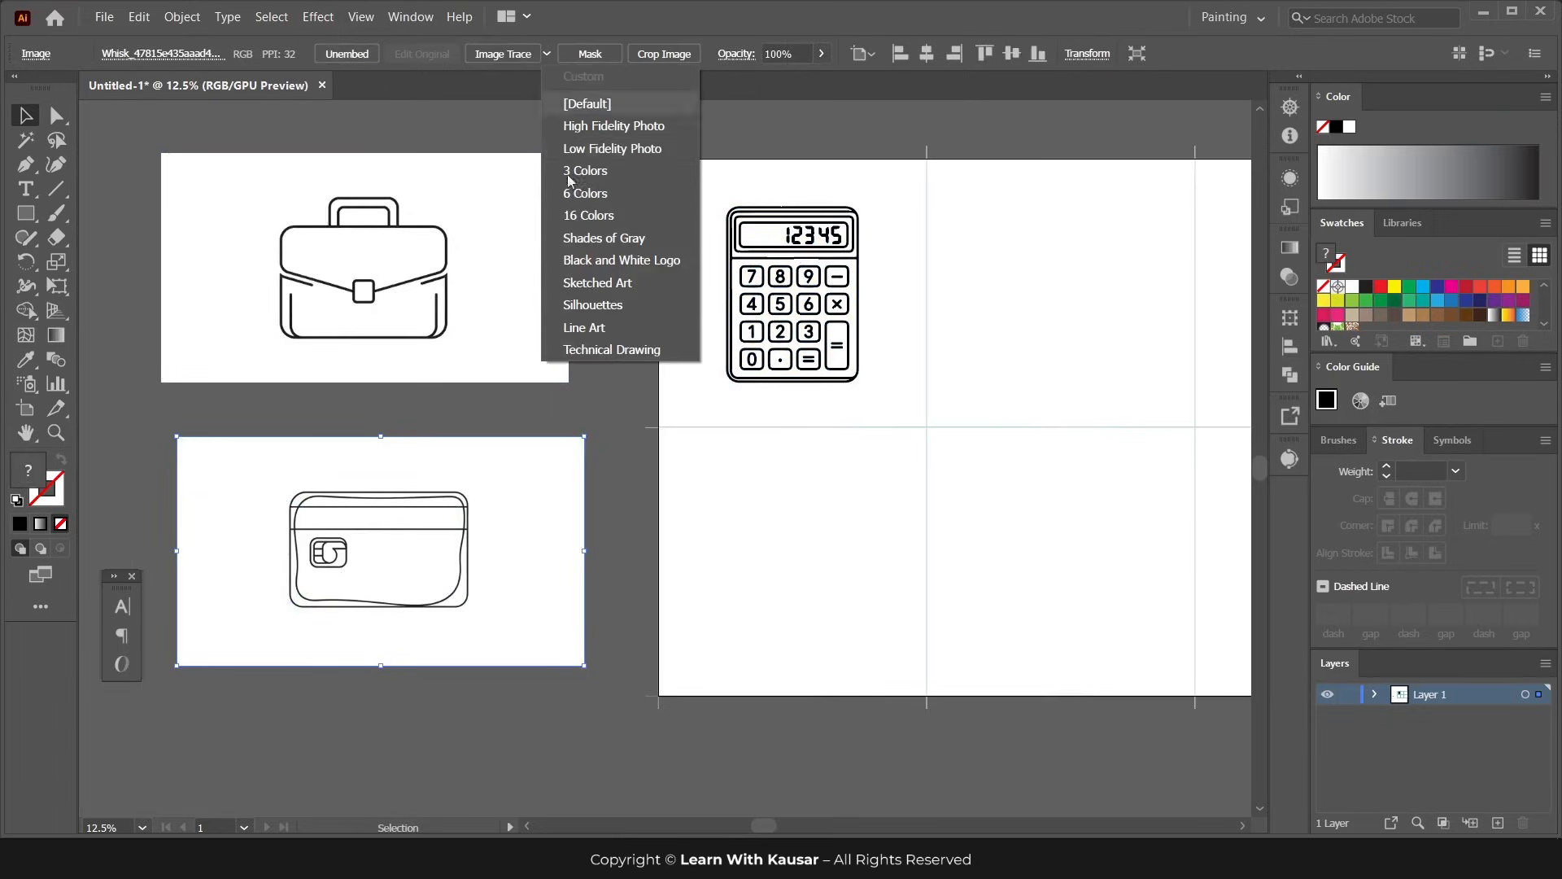
{"action": "left_click", "coordinate": [593, 306]}
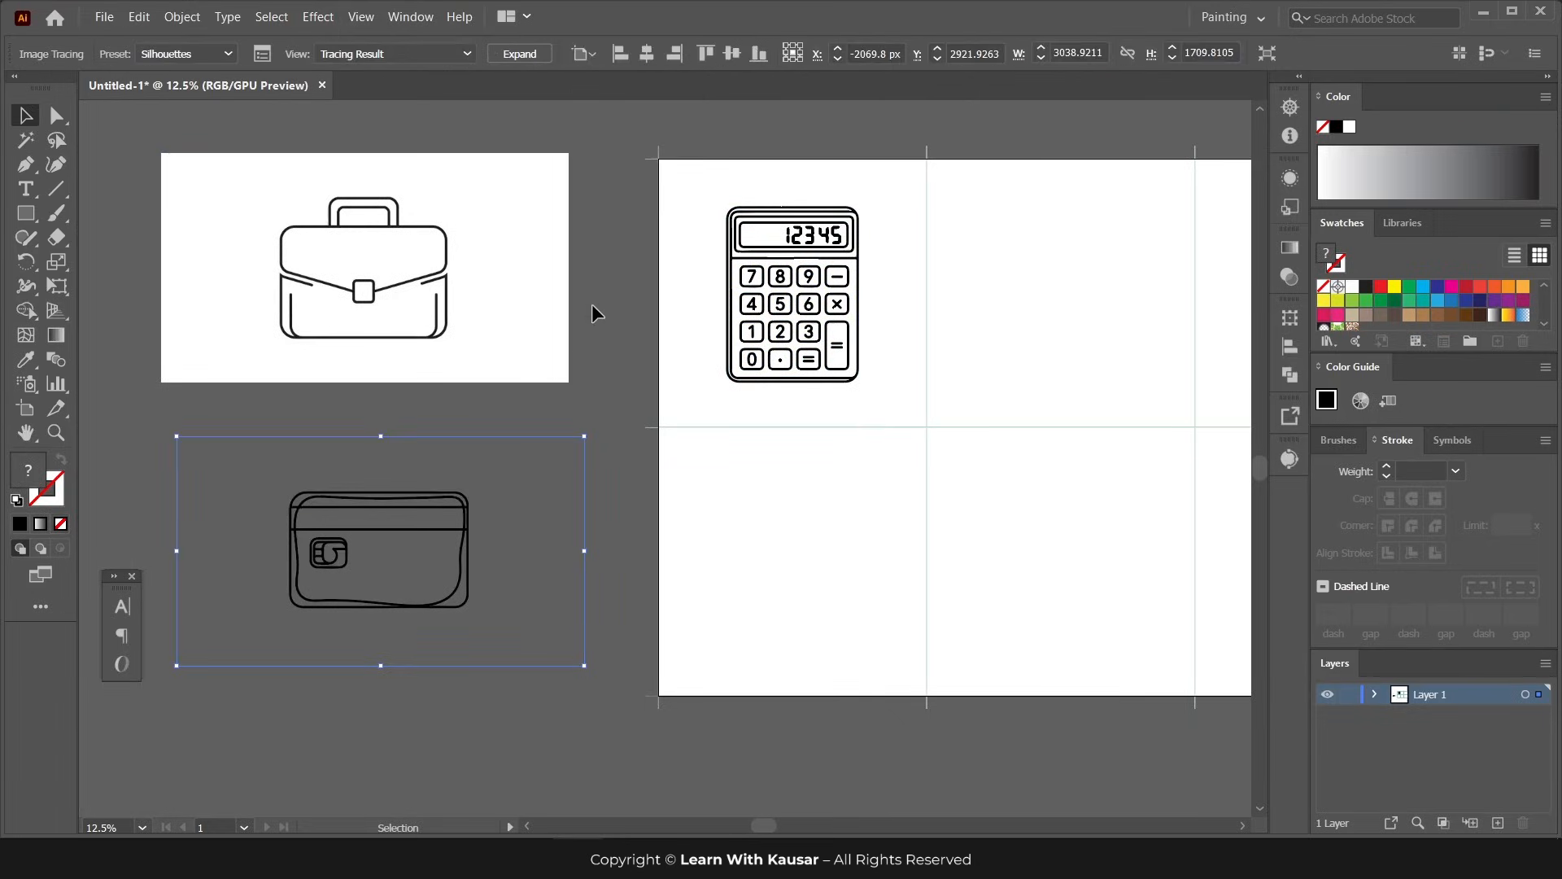
{"action": "left_click", "coordinate": [521, 53]}
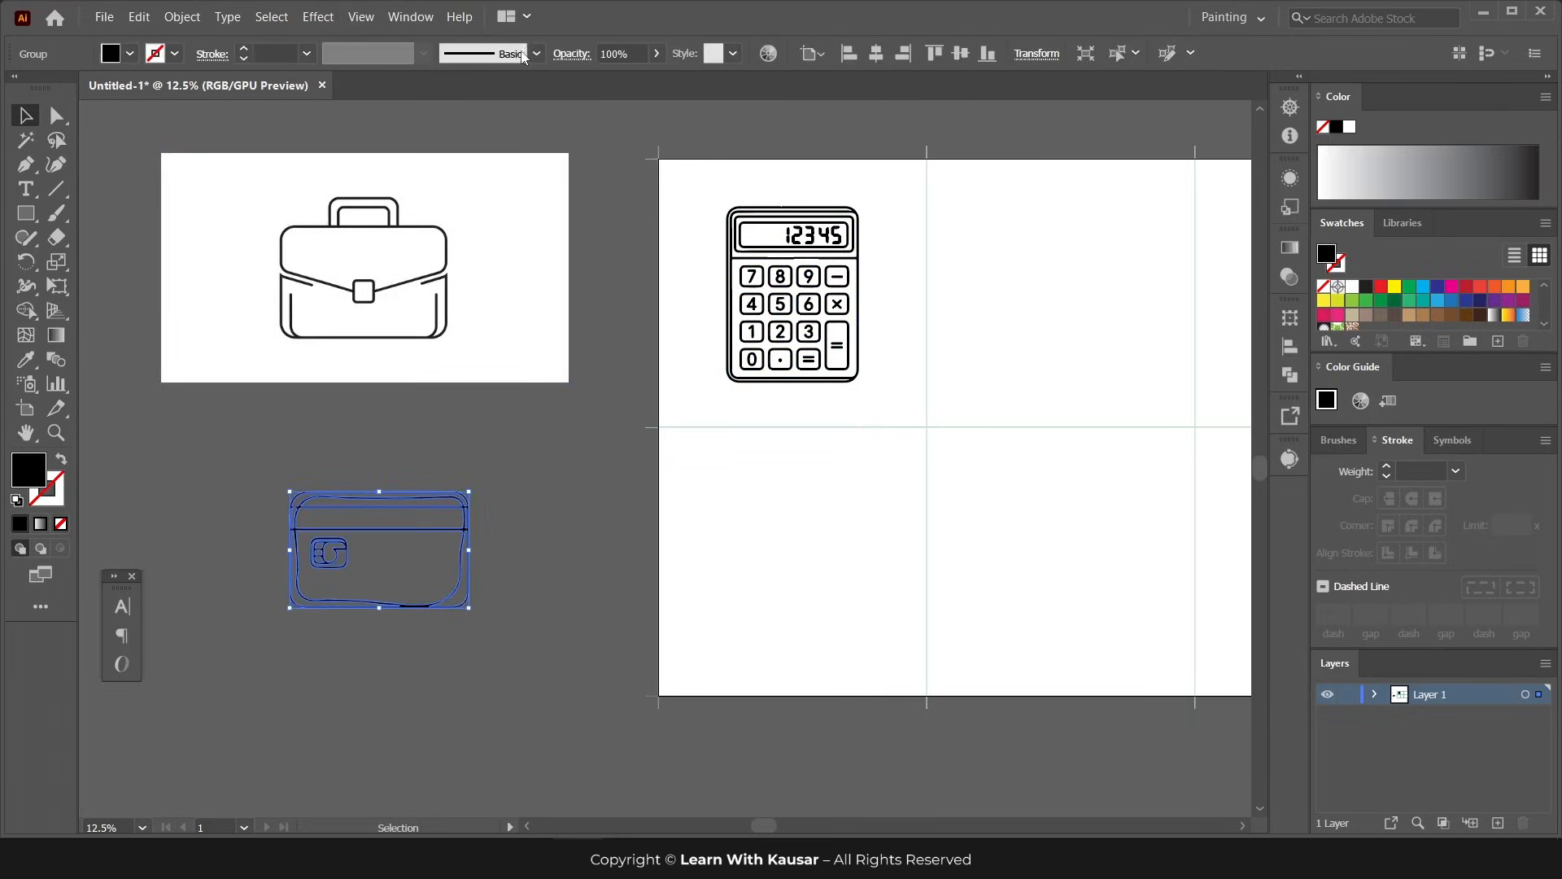
{"action": "left_click_drag", "start_coordinate": [408, 514], "coordinate": [1089, 233]}
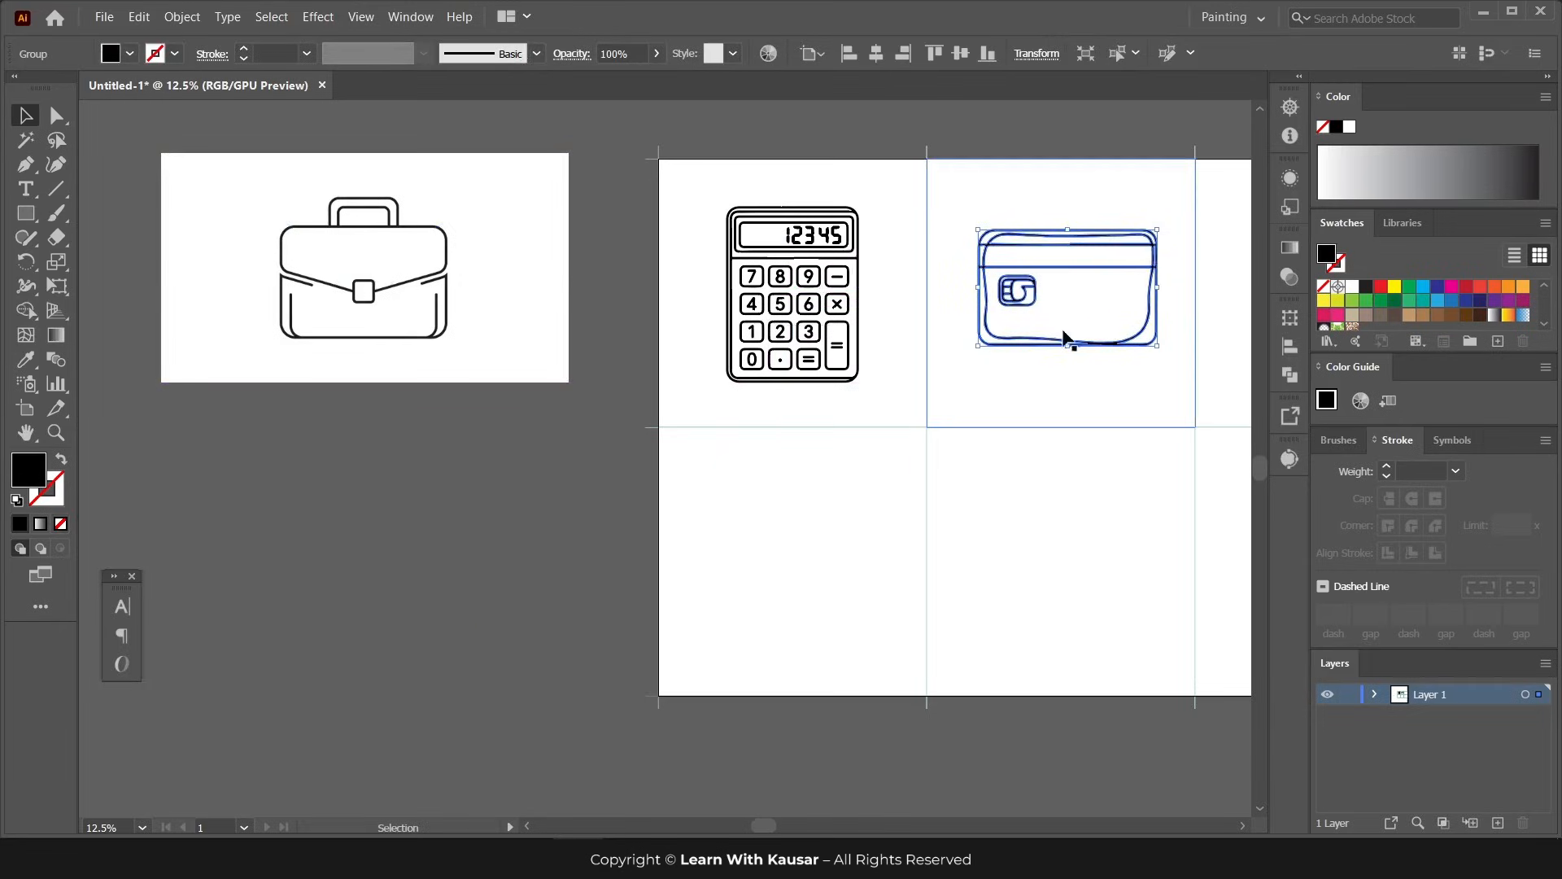
- Pull the single-clasp briefcase image below the stack, then trace it with the Silhouettes preset and expand it
{"action": "left_click_drag", "start_coordinate": [338, 245], "coordinate": [349, 553]}
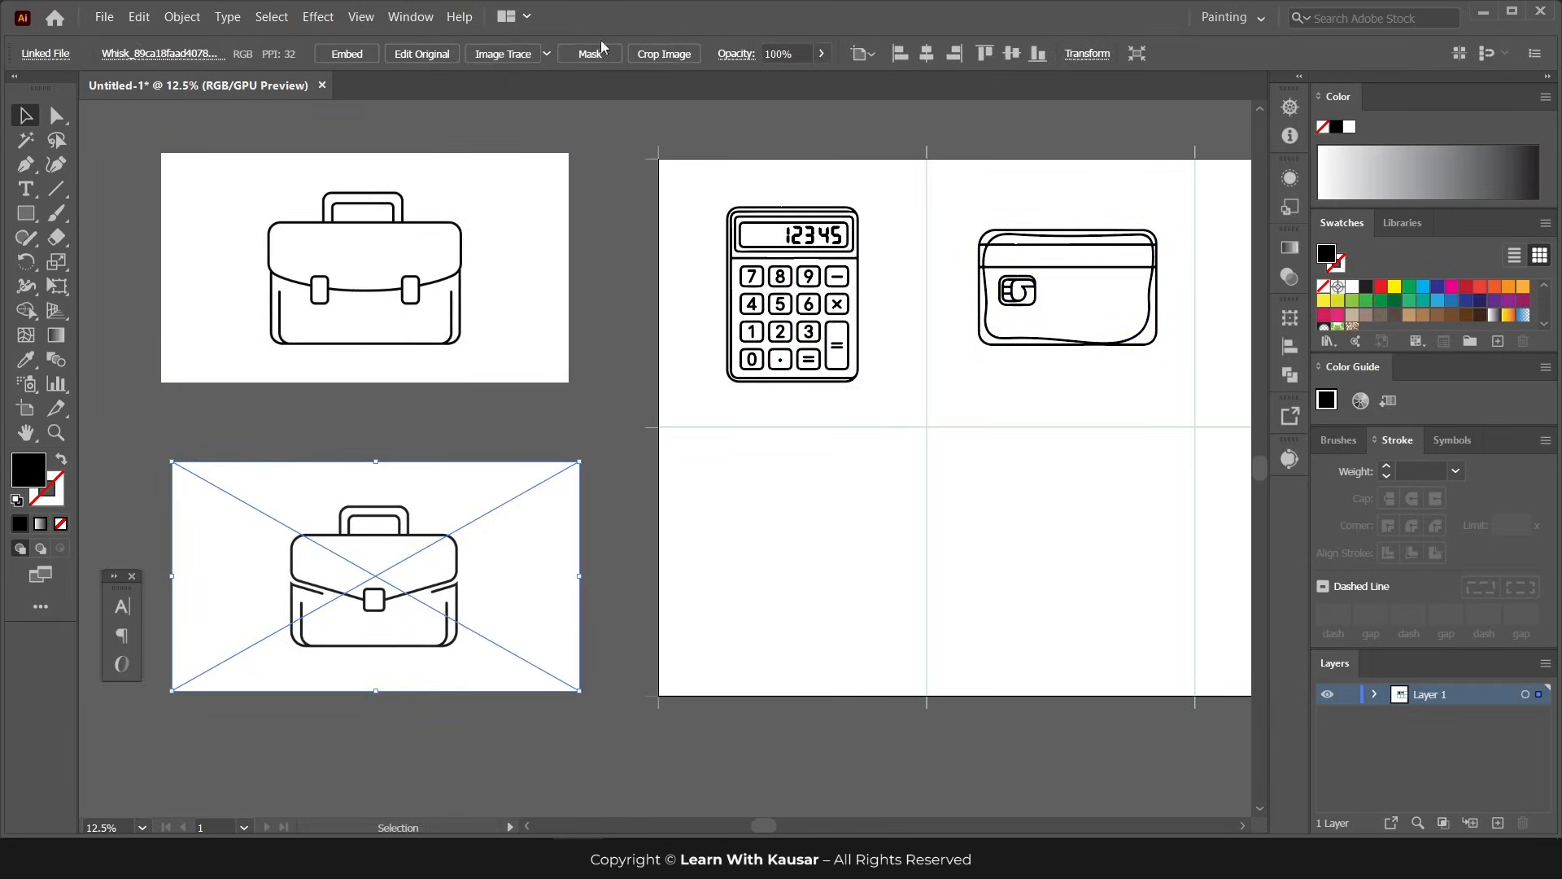
{"action": "left_click", "coordinate": [546, 54]}
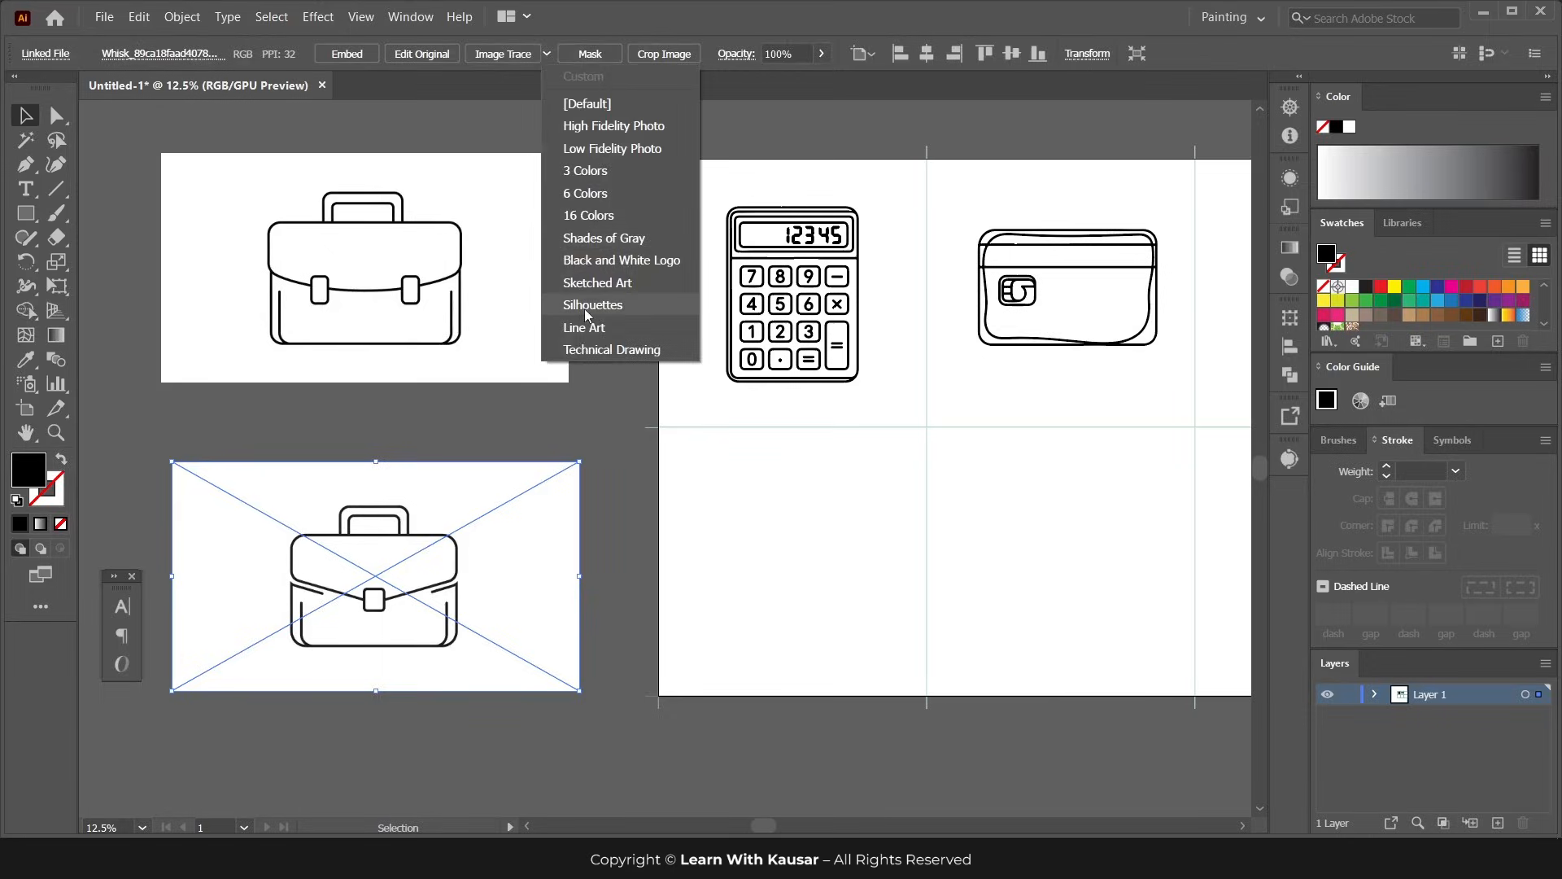
{"action": "left_click", "coordinate": [584, 309]}
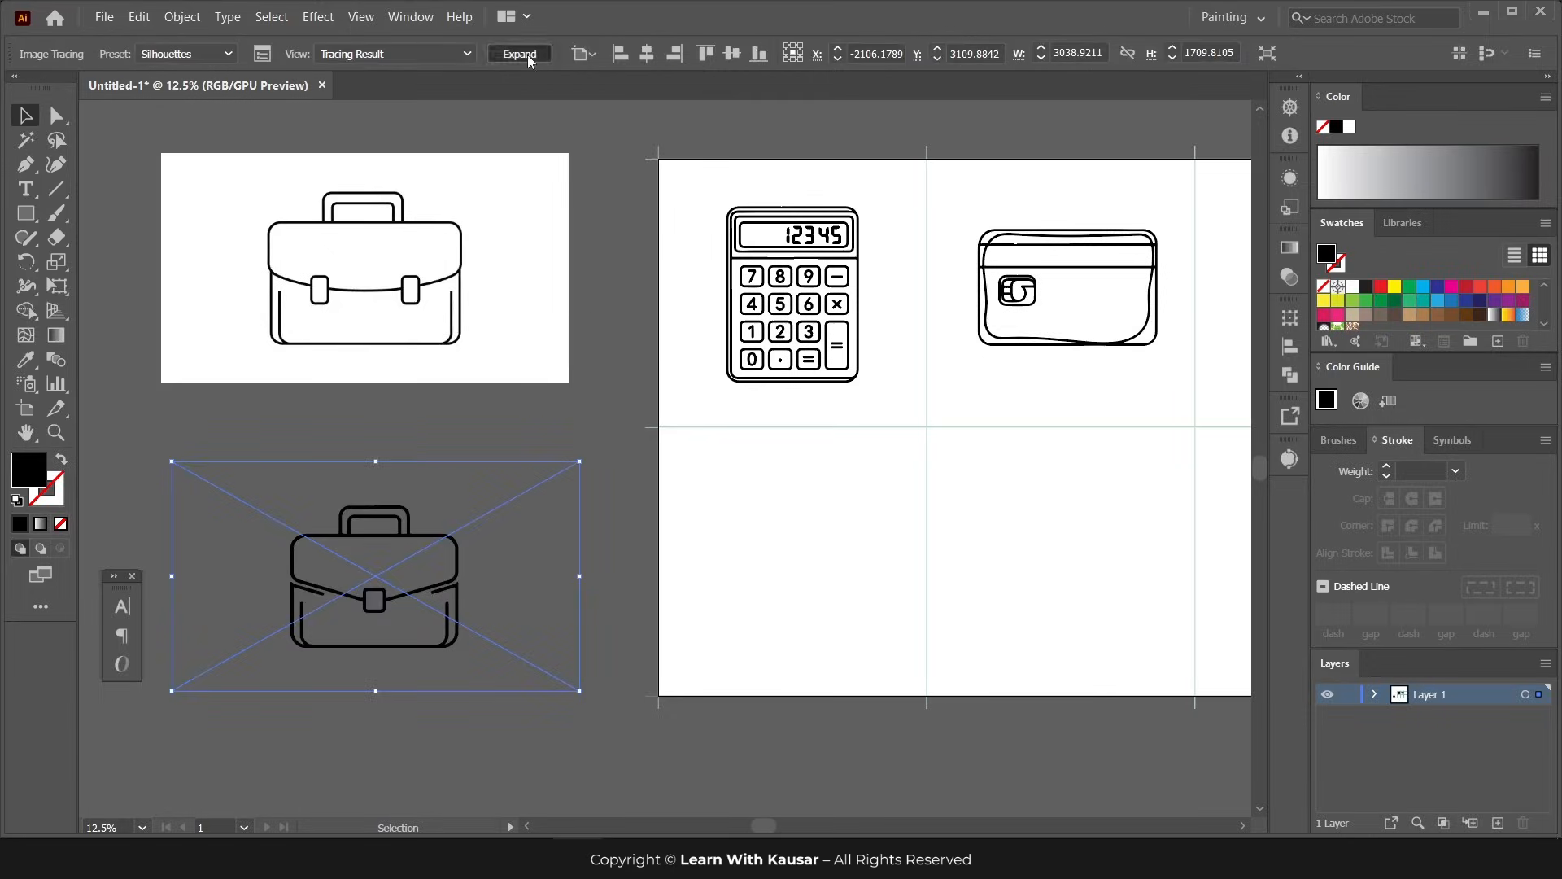
{"action": "left_click", "coordinate": [520, 54]}
- Move the traced single-clasp briefcase into the grid's top-right cell and centre it there by eye
{"action": "left_click_drag", "start_coordinate": [787, 581], "coordinate": [787, 586]}
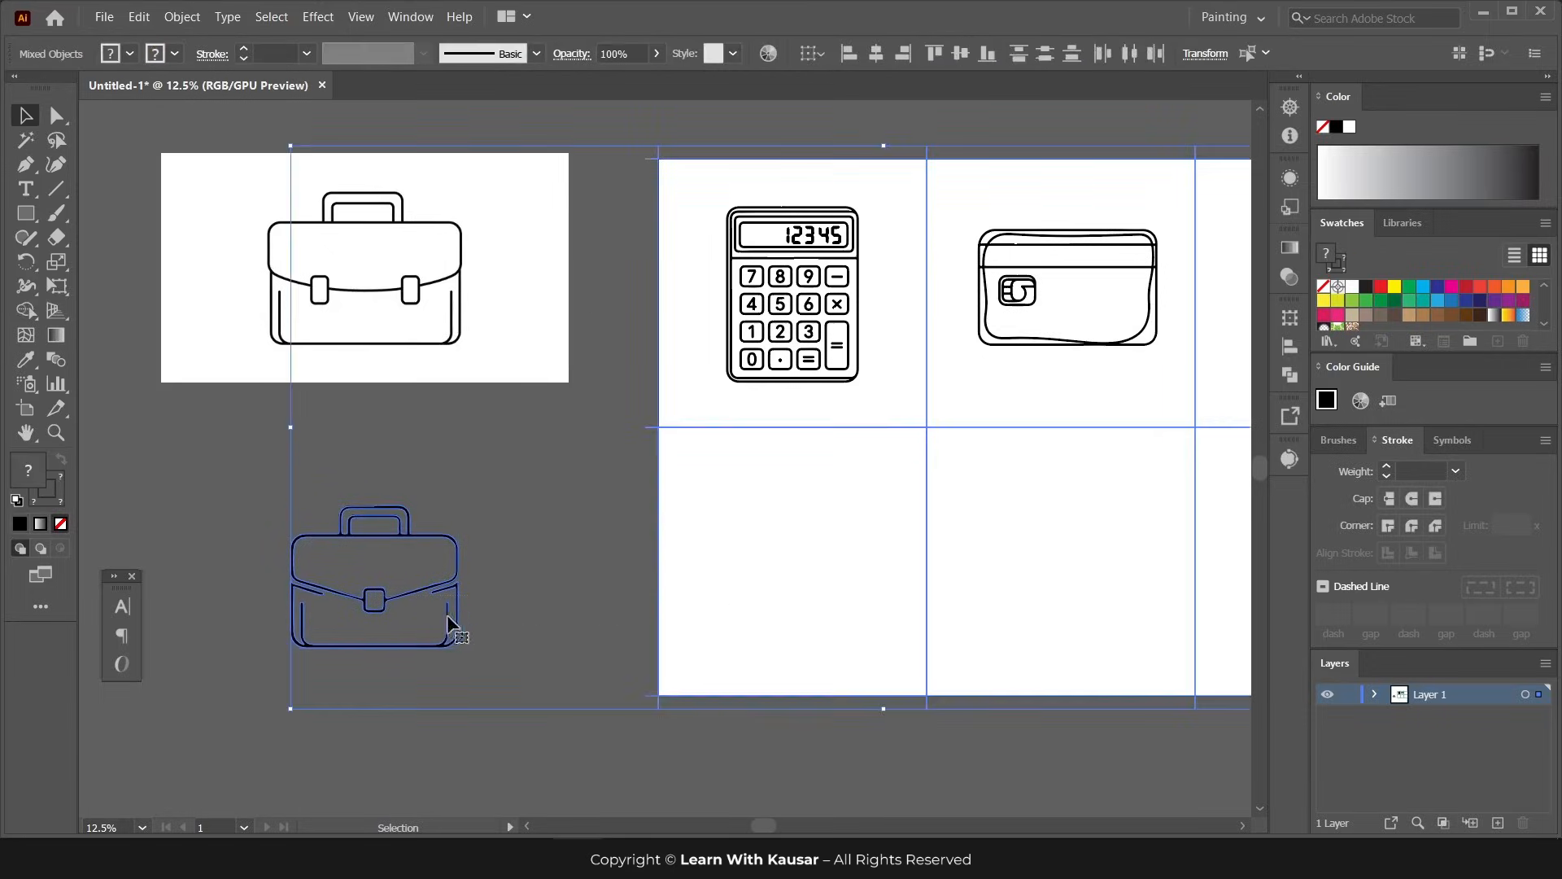
{"action": "left_click", "coordinate": [616, 598]}
{"action": "scroll", "coordinate": [366, 618], "scroll_direction": "right", "scroll_amount": 3}
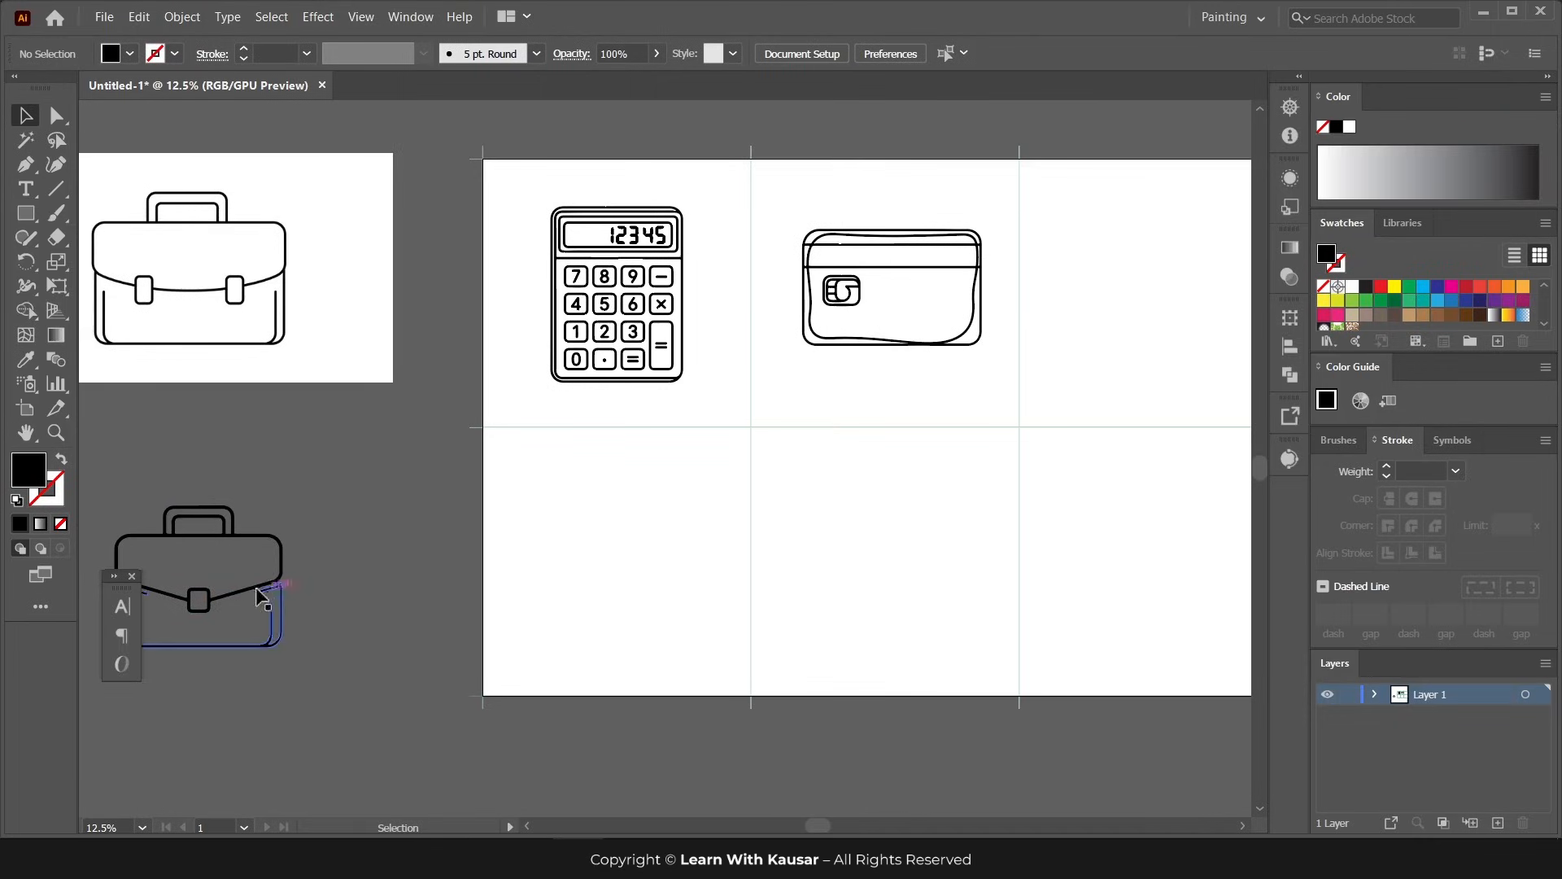
{"action": "left_click_drag", "start_coordinate": [198, 599], "coordinate": [1175, 309]}
{"action": "scroll", "coordinate": [1180, 342], "scroll_direction": "right", "scroll_amount": 1}
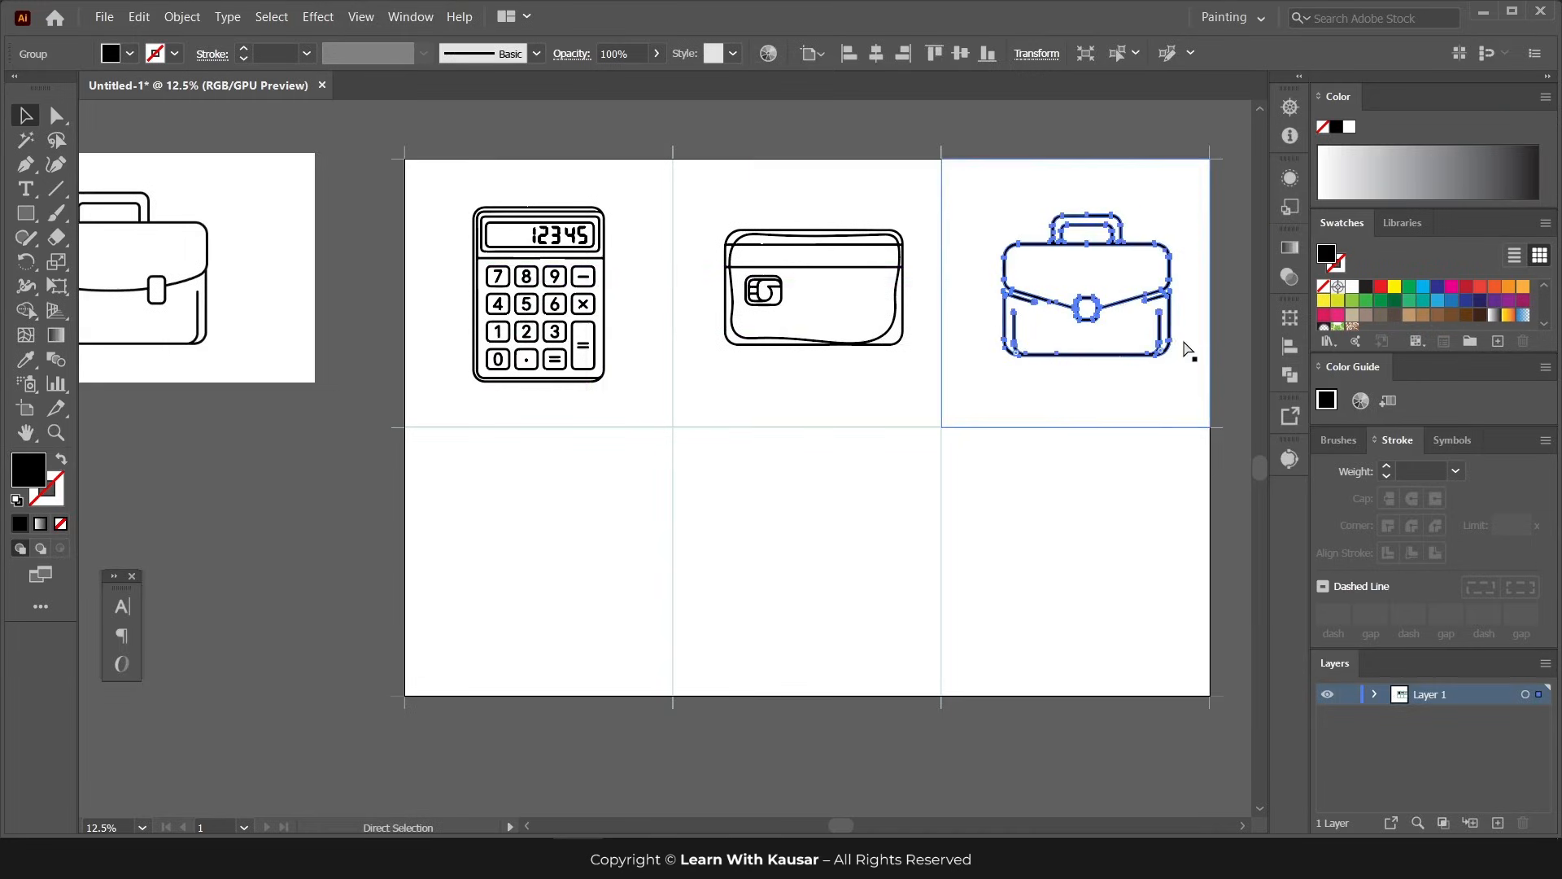
{"action": "left_click", "coordinate": [1088, 301]}
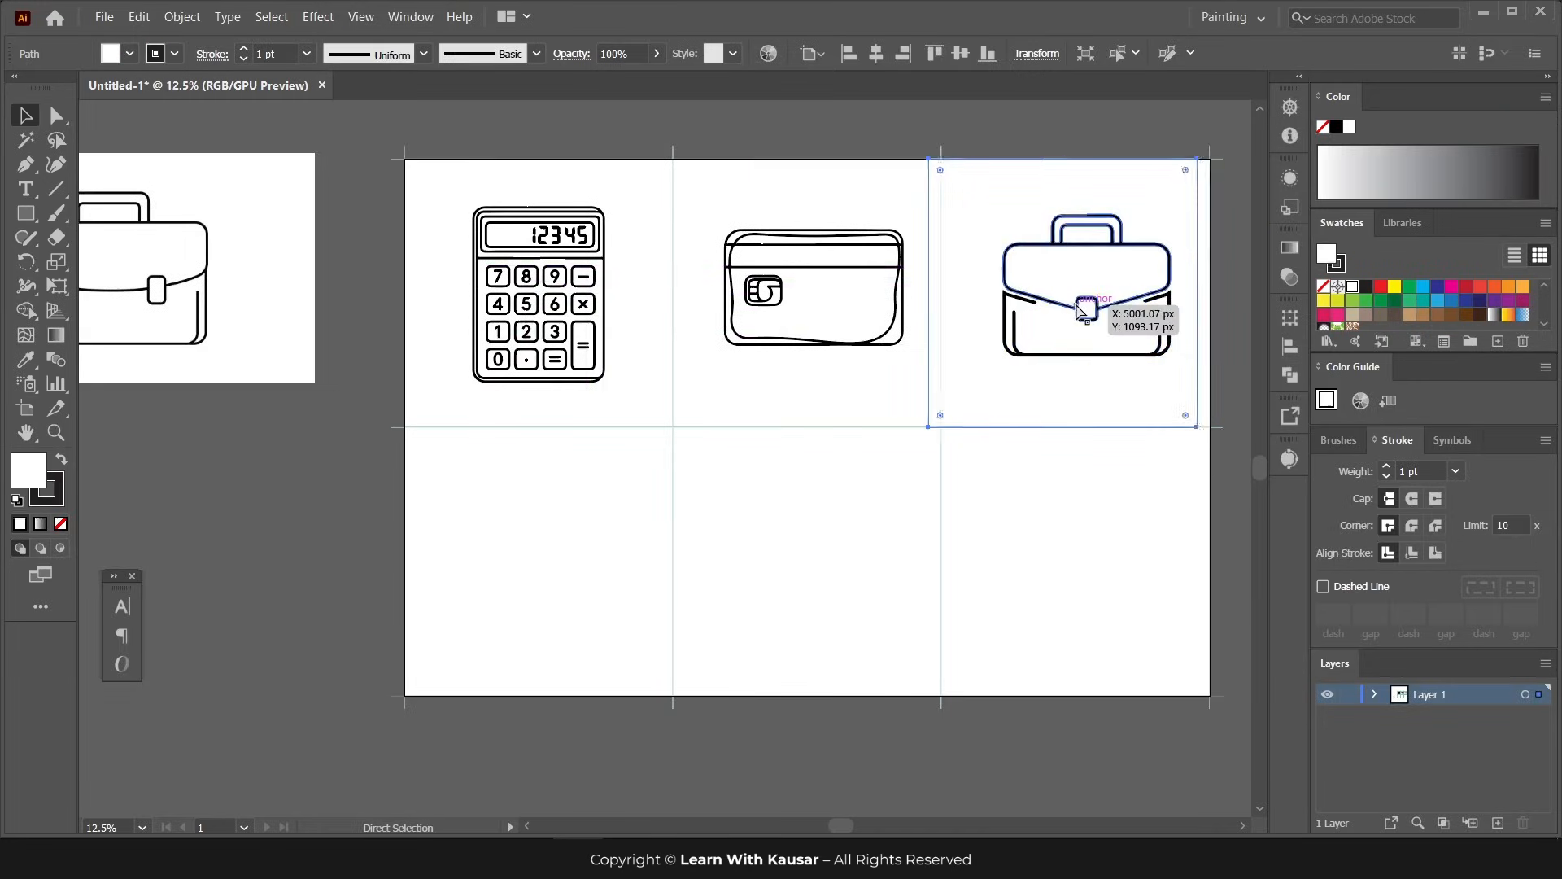
{"action": "left_click_drag", "start_coordinate": [1092, 255], "coordinate": [1076, 241]}
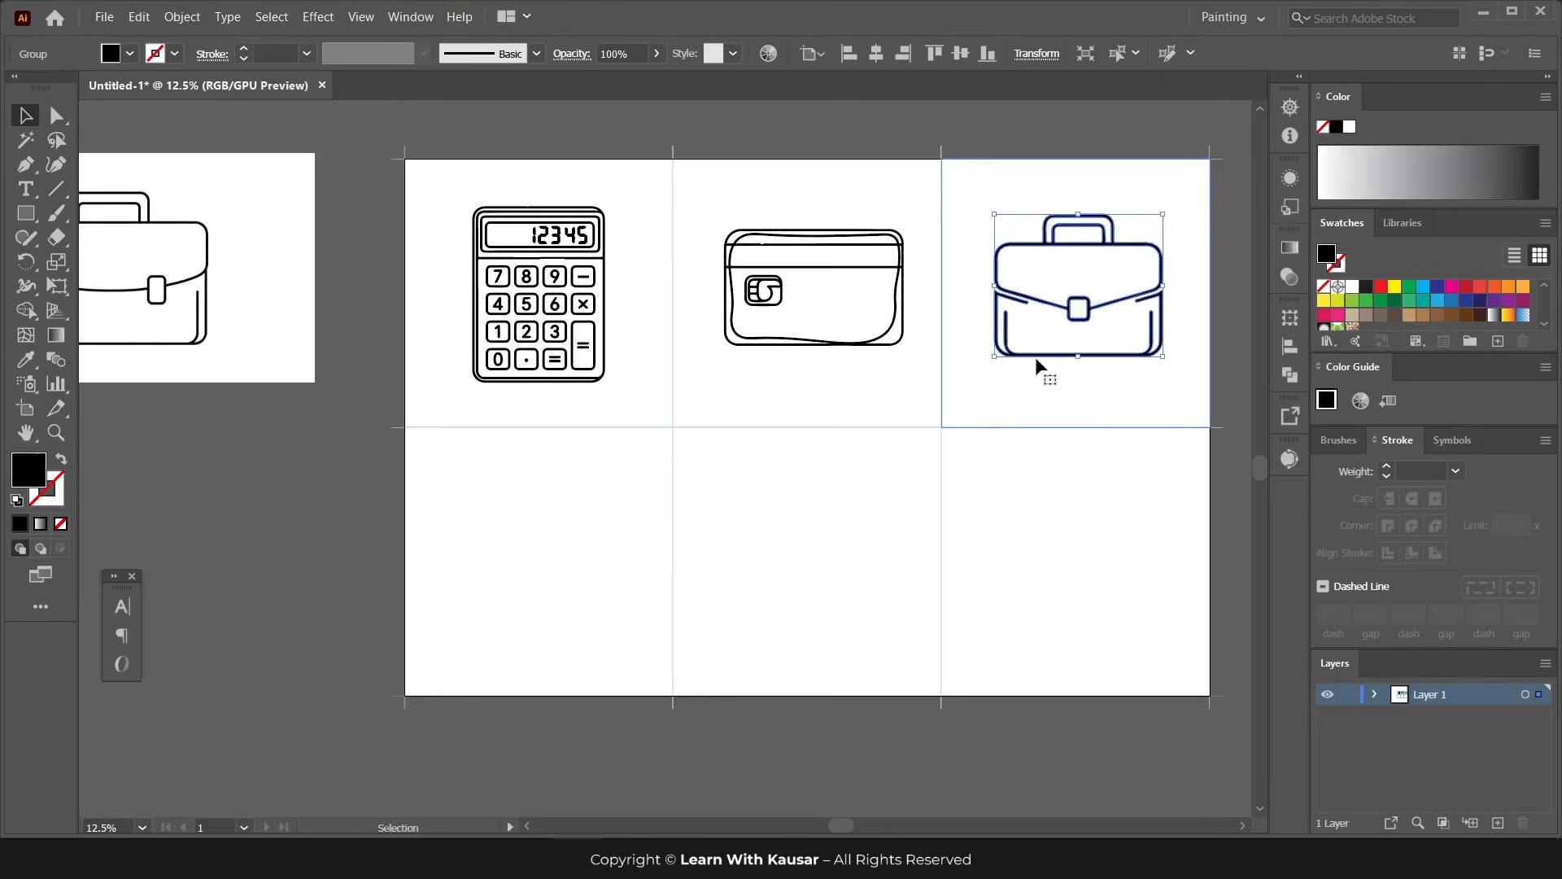
- Trace the two-clasp briefcase image with the Silhouettes preset, expand it, and place it in the grid's bottom-left cell
{"action": "scroll", "coordinate": [774, 426], "scroll_direction": "left", "scroll_amount": 3}
{"action": "left_click_drag", "start_coordinate": [351, 263], "coordinate": [358, 544]}
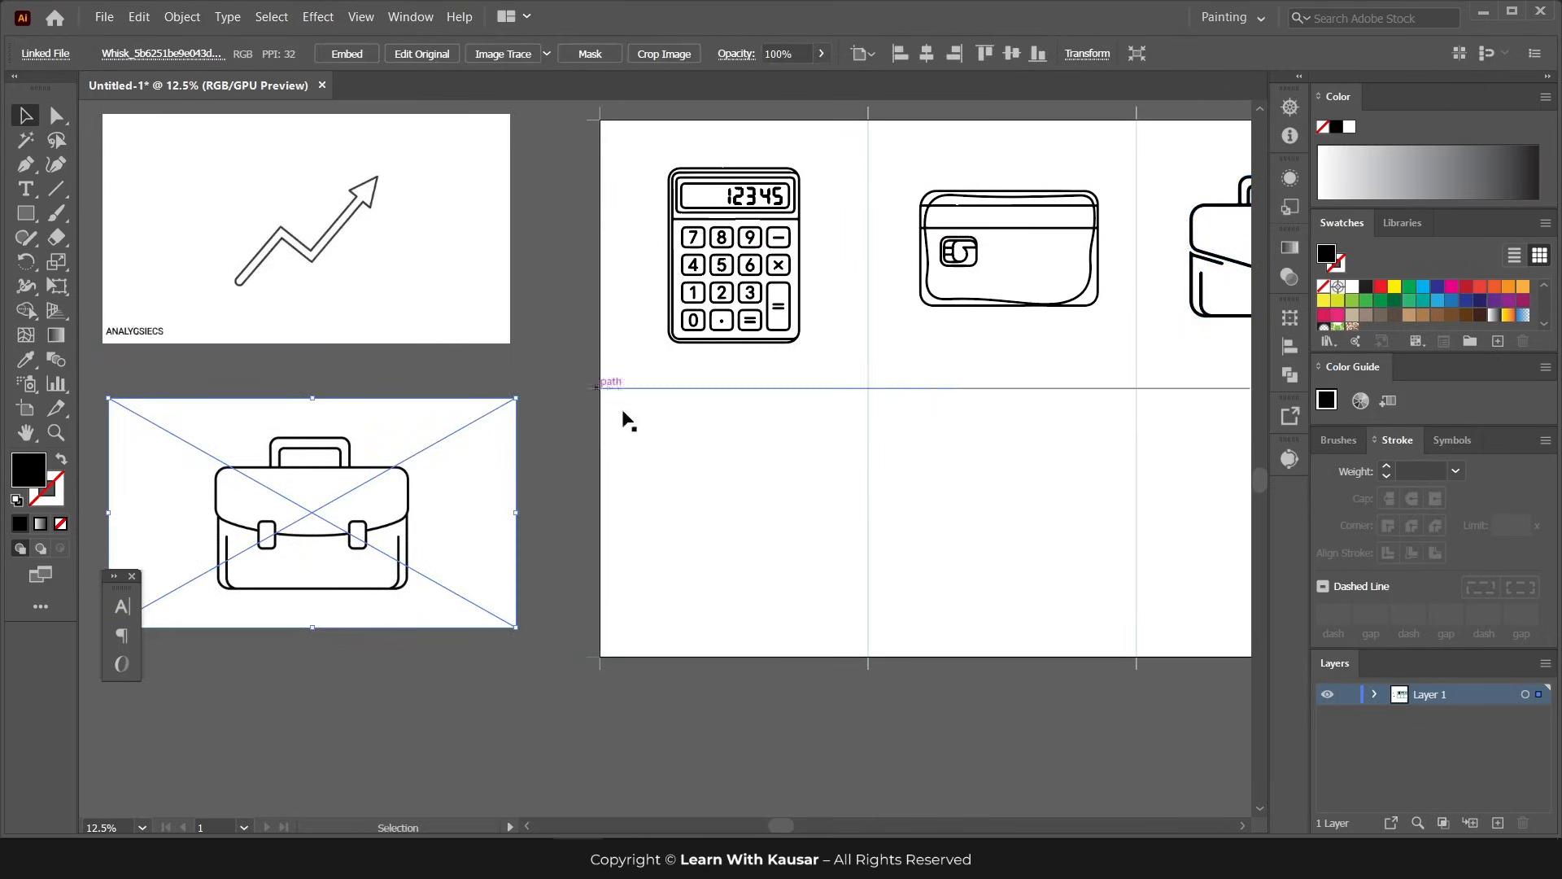
{"action": "left_click", "coordinate": [548, 54]}
{"action": "left_click", "coordinate": [579, 306]}
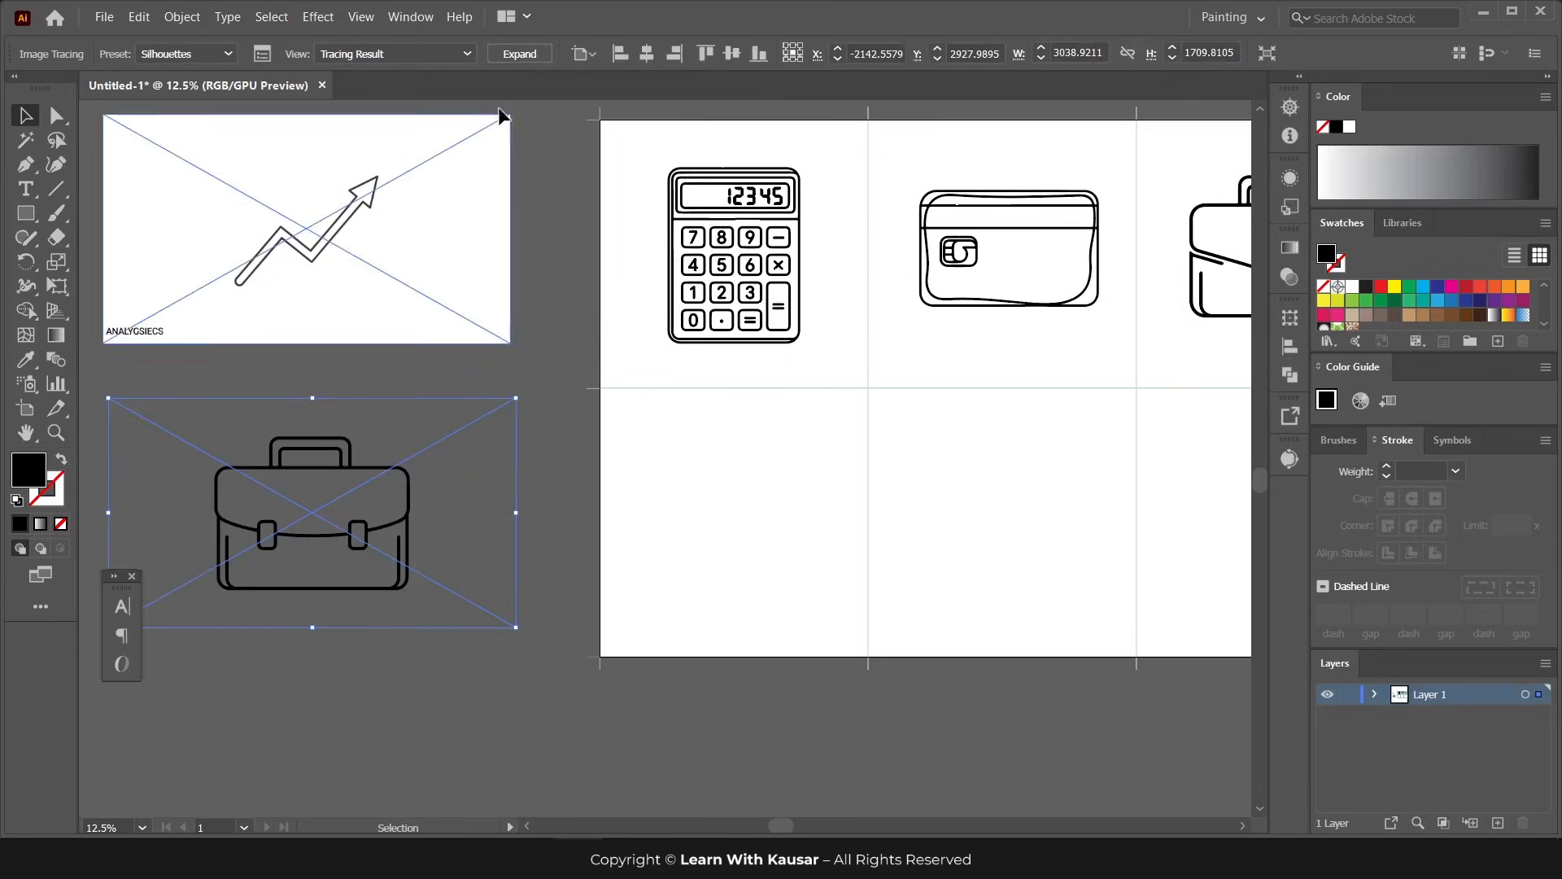
{"action": "left_click", "coordinate": [521, 54]}
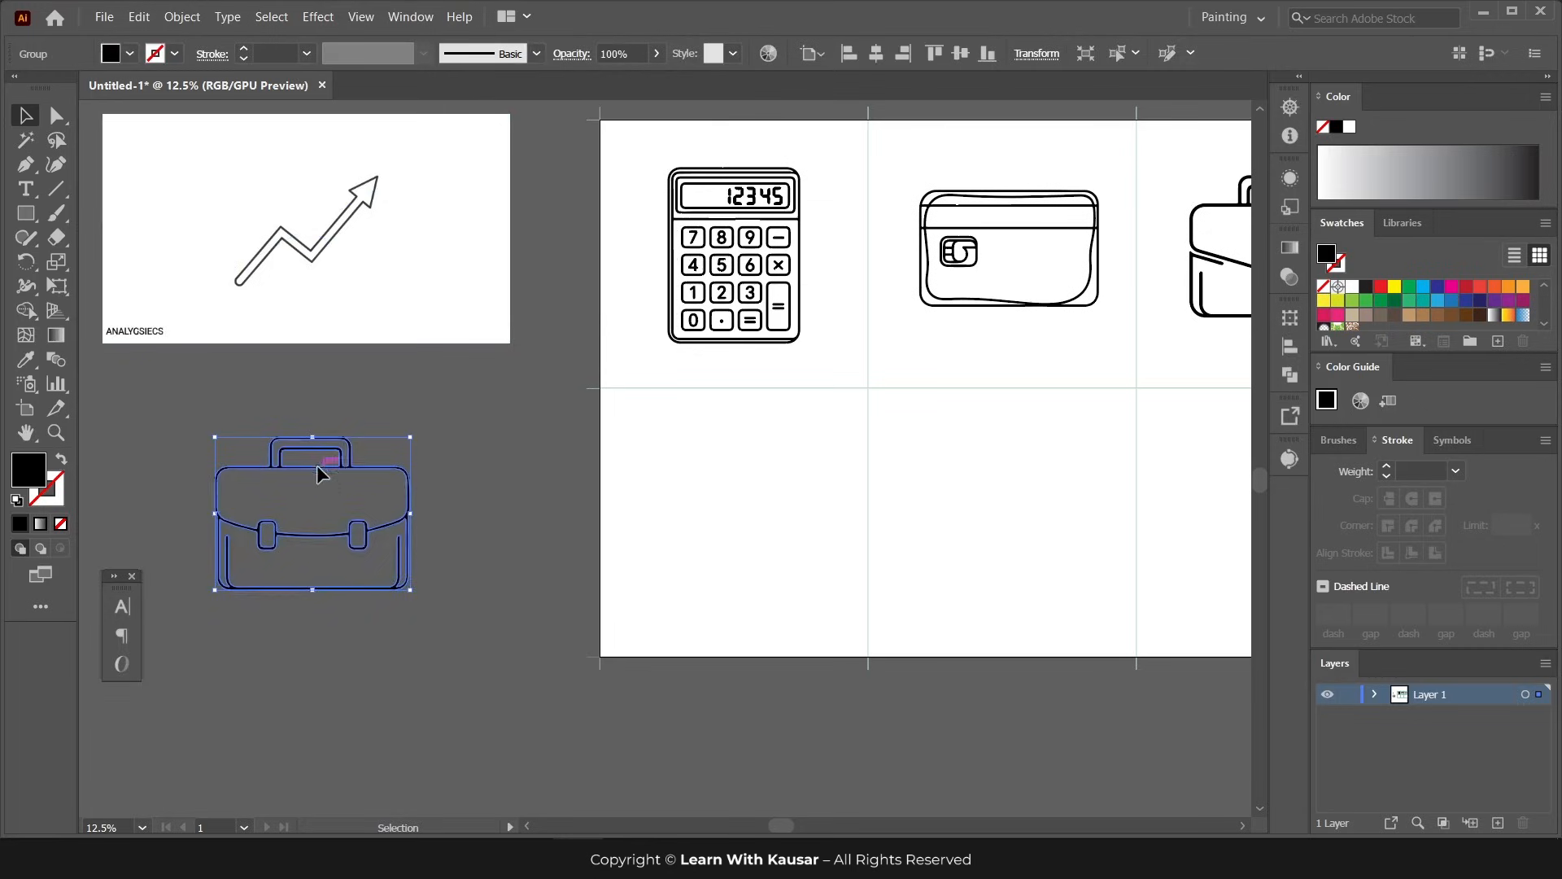
{"action": "left_click_drag", "start_coordinate": [318, 459], "coordinate": [734, 482]}
- Pull the rising-arrow image below the stack, then trace it with the Silhouettes preset and expand it
{"action": "left_click", "coordinate": [338, 251]}
{"action": "left_click_drag", "start_coordinate": [339, 251], "coordinate": [325, 533]}
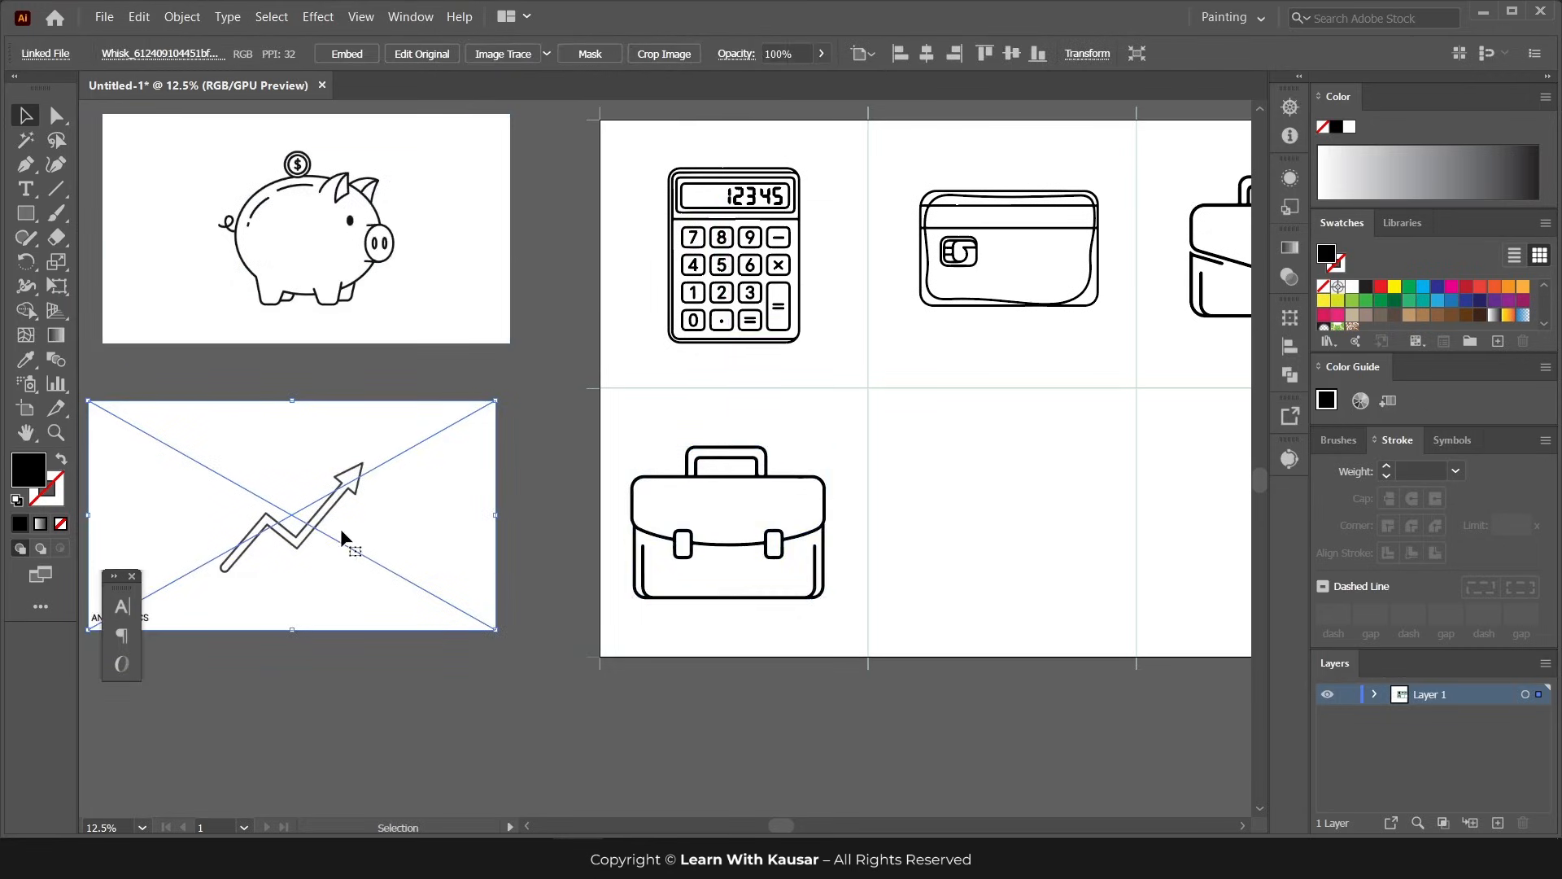
{"action": "left_click", "coordinate": [547, 54]}
{"action": "left_click", "coordinate": [609, 307]}
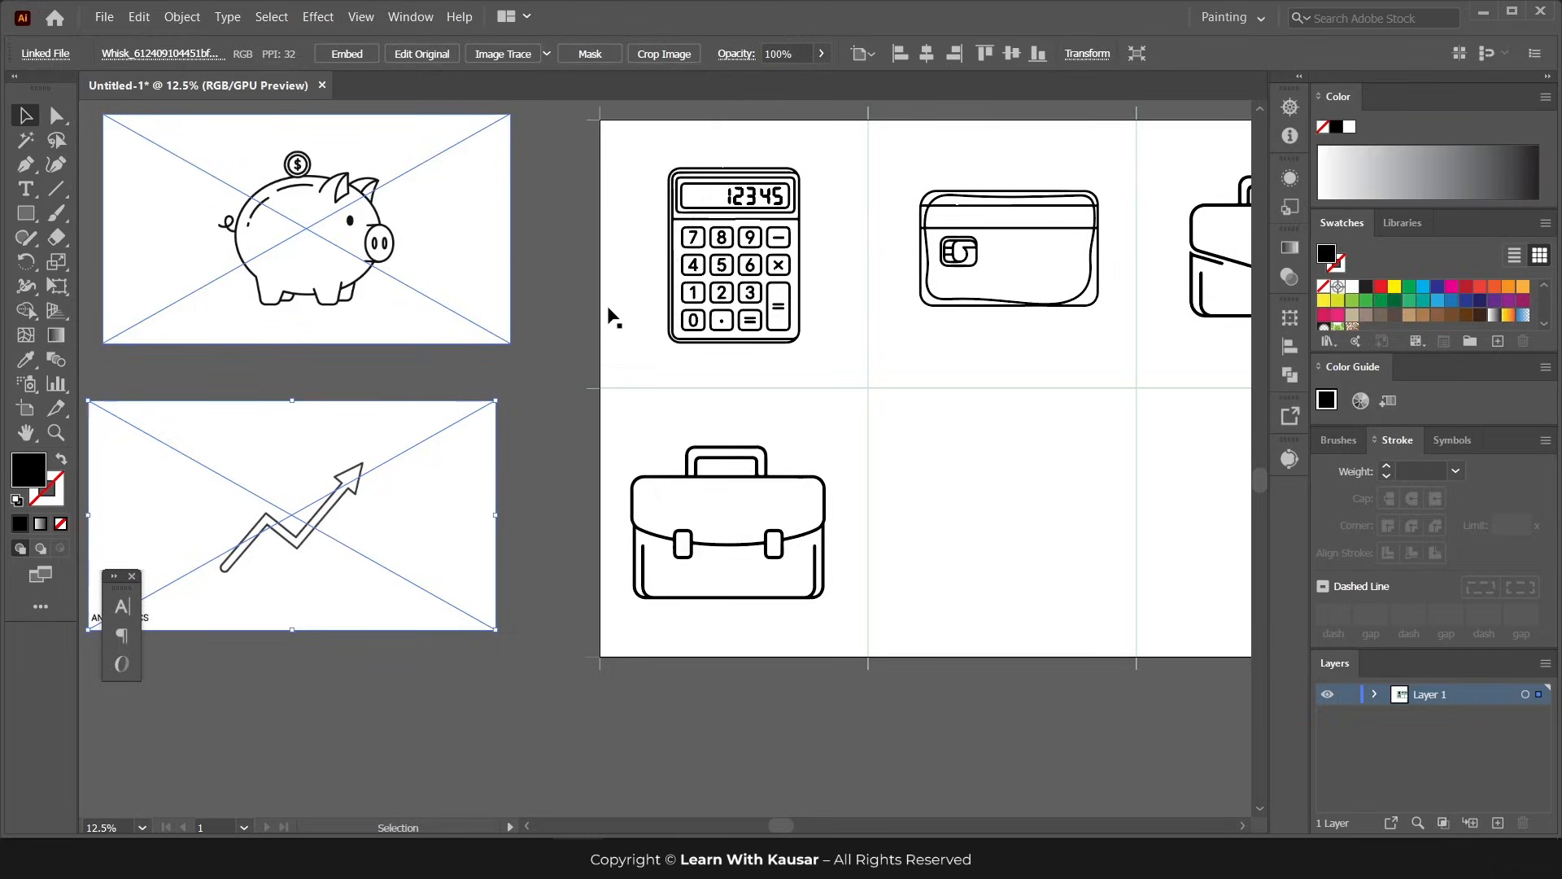
{"action": "left_click", "coordinate": [520, 54]}
{"action": "left_click_drag", "start_coordinate": [251, 541], "coordinate": [408, 521]}
{"action": "left_click", "coordinate": [307, 651]}
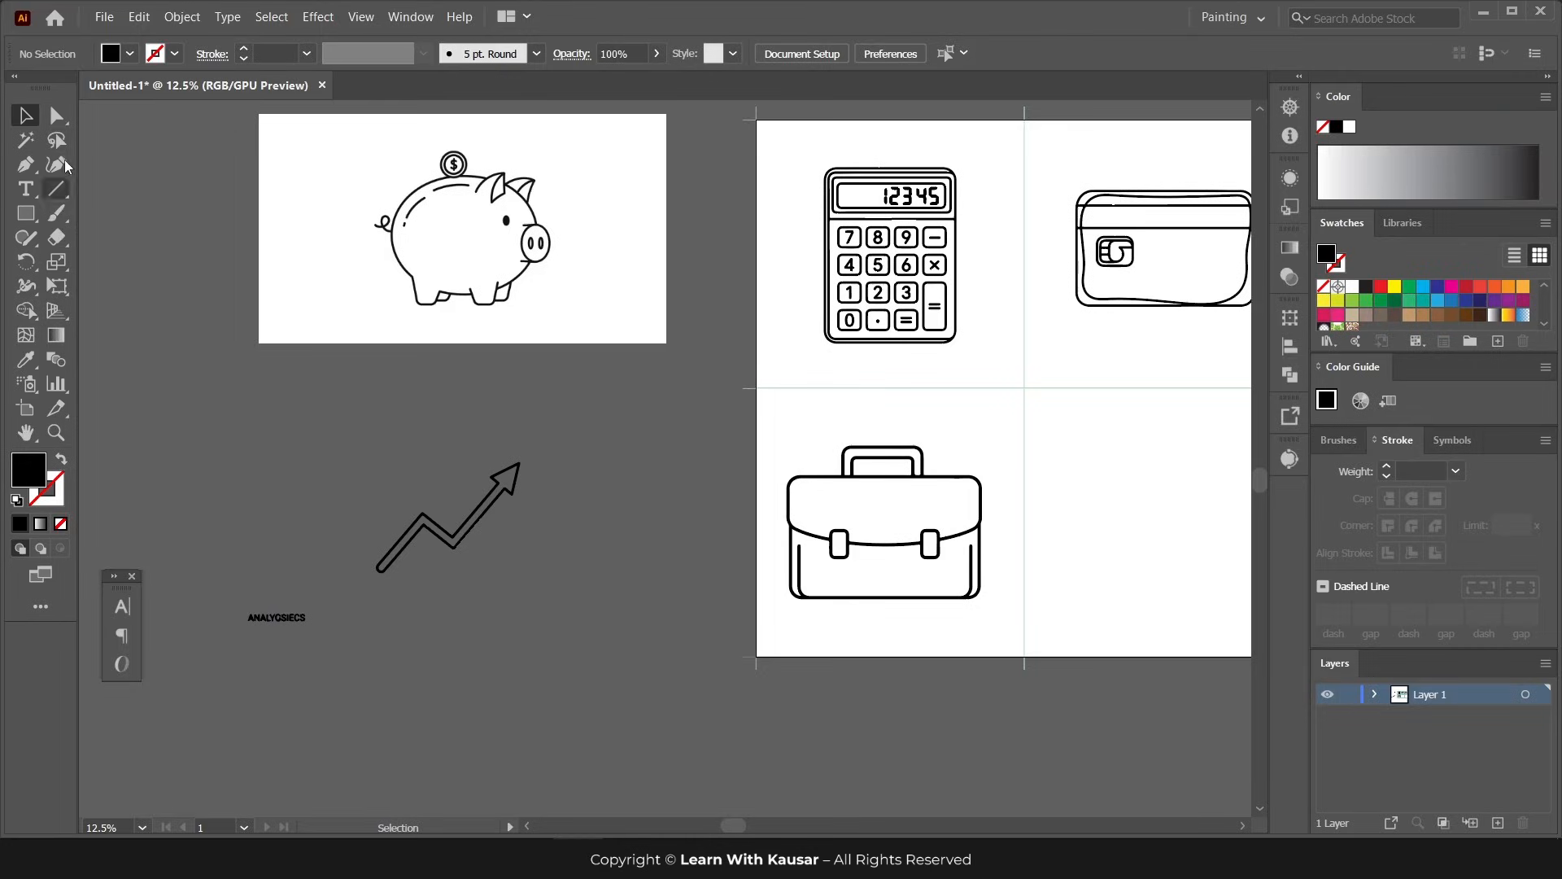
- Delete the traced ANALYGSIECS caption below the arrow with the Direct Selection tool
{"action": "left_click", "coordinate": [56, 116]}
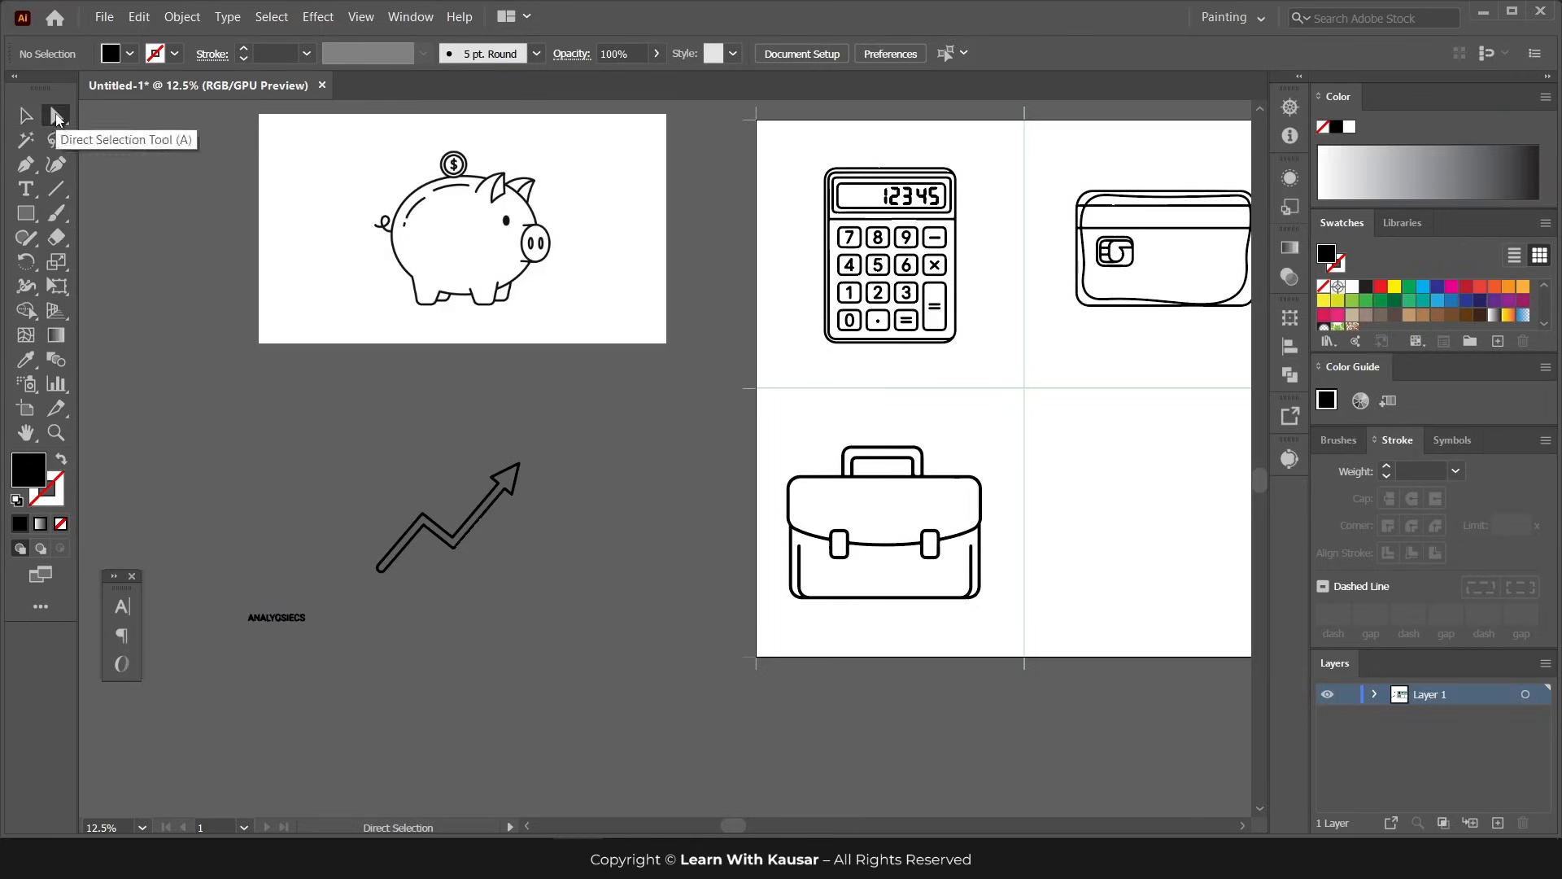
{"action": "left_click_drag", "start_coordinate": [343, 669], "coordinate": [325, 682]}
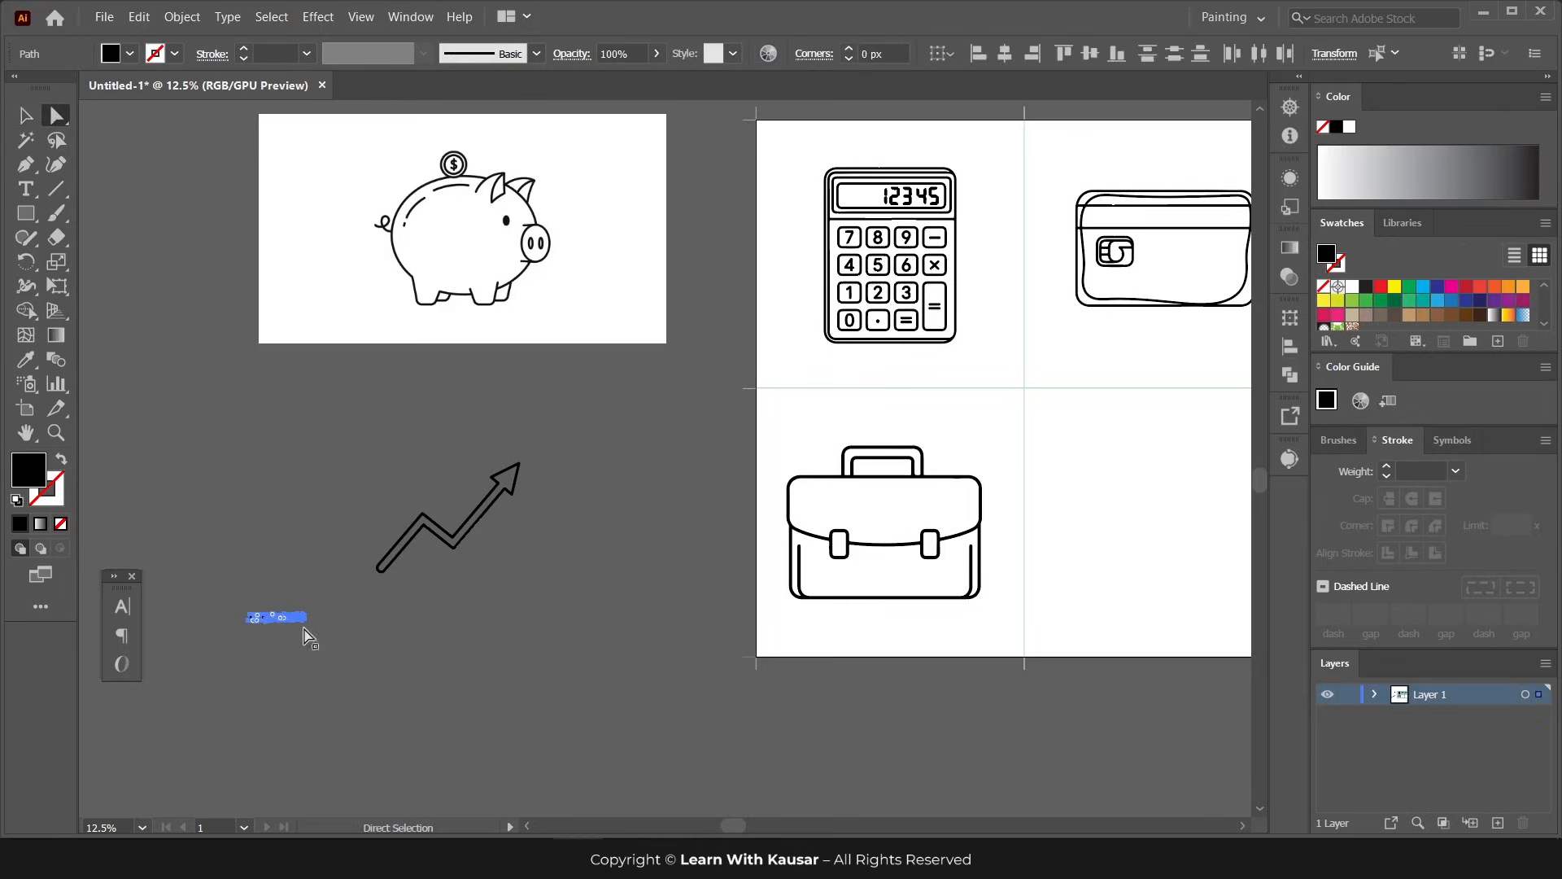
{"action": "key", "text": "Delete"}
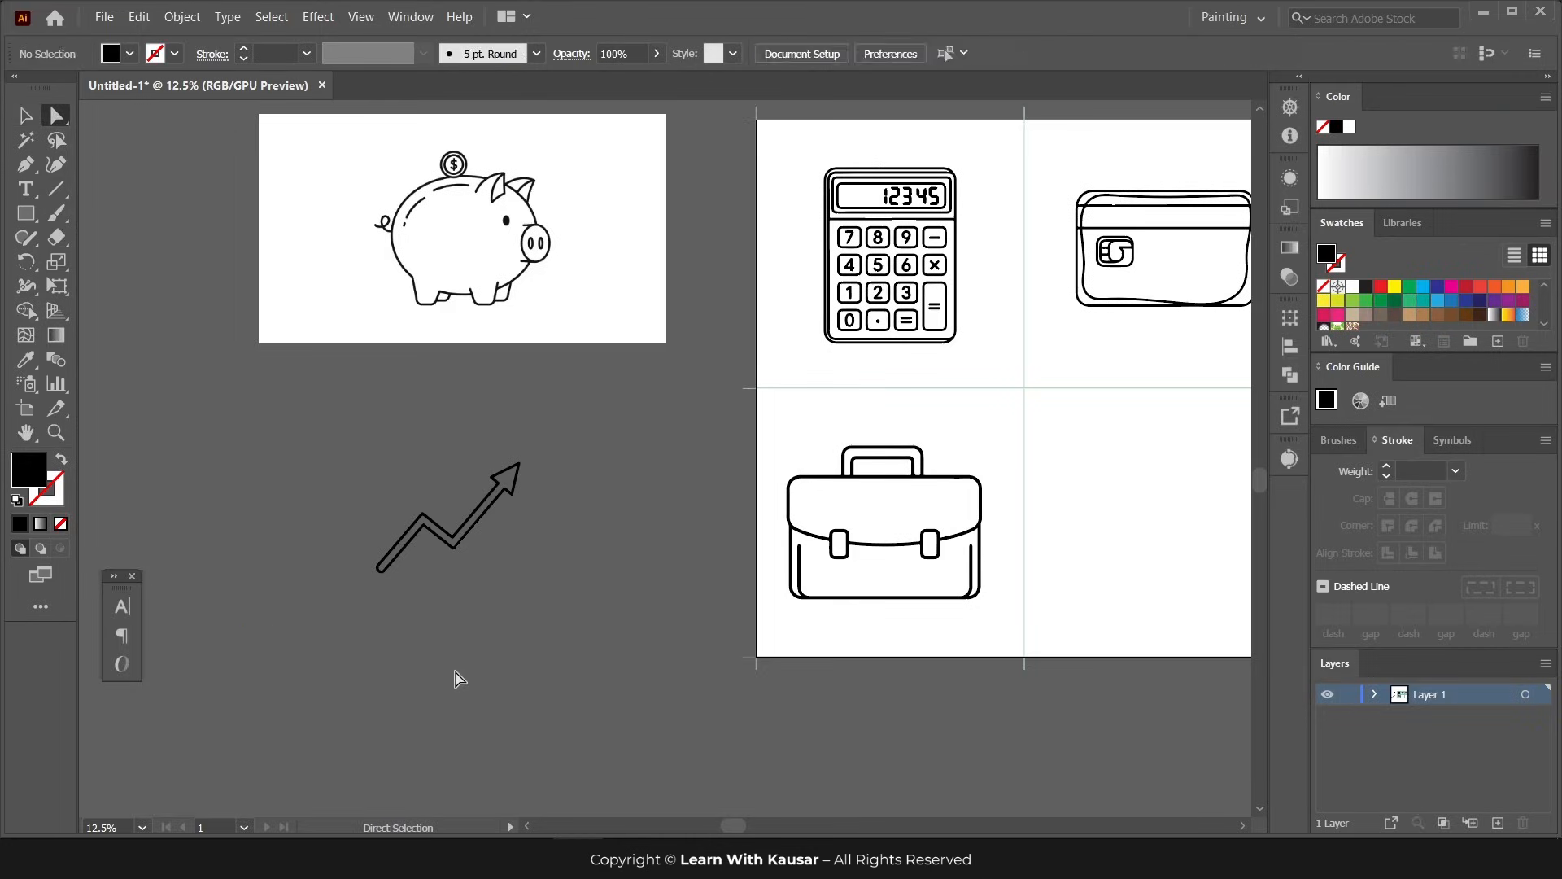
- Move the traced rising arrow into the grid's bottom-middle cell and centre it there by eye
{"action": "left_click", "coordinate": [25, 115]}
{"action": "left_click", "coordinate": [453, 541]}
{"action": "scroll", "coordinate": [487, 515], "scroll_direction": "right", "scroll_amount": 3}
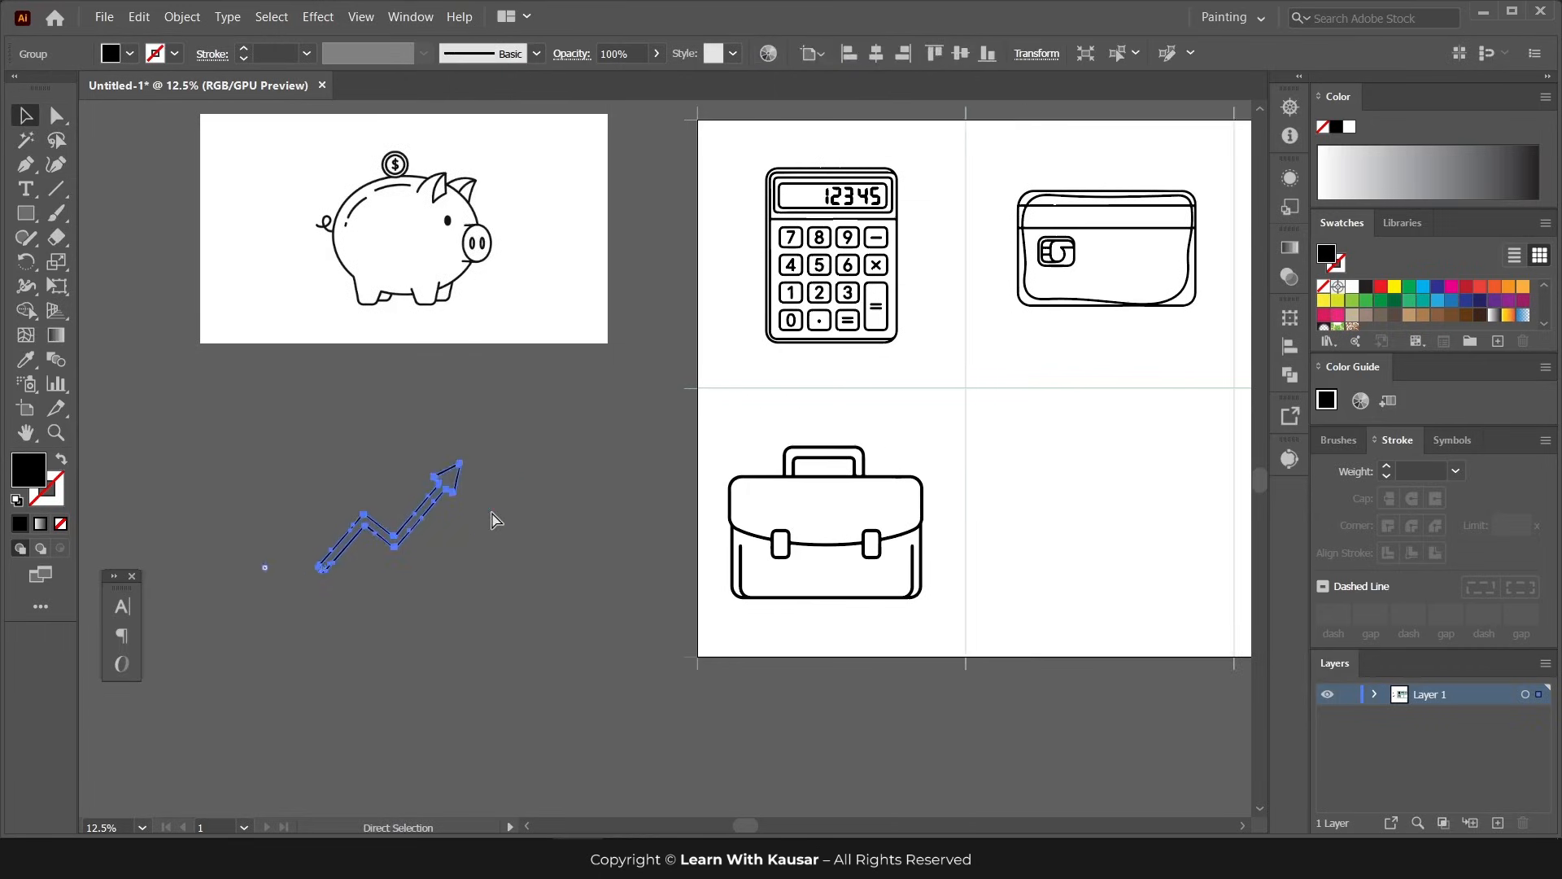
{"action": "left_click_drag", "start_coordinate": [311, 505], "coordinate": [1021, 511]}
- Delete the piggy bank image, then trace the ATM image with the Silhouettes preset and expand it
{"action": "left_click_drag", "start_coordinate": [305, 250], "coordinate": [348, 565]}
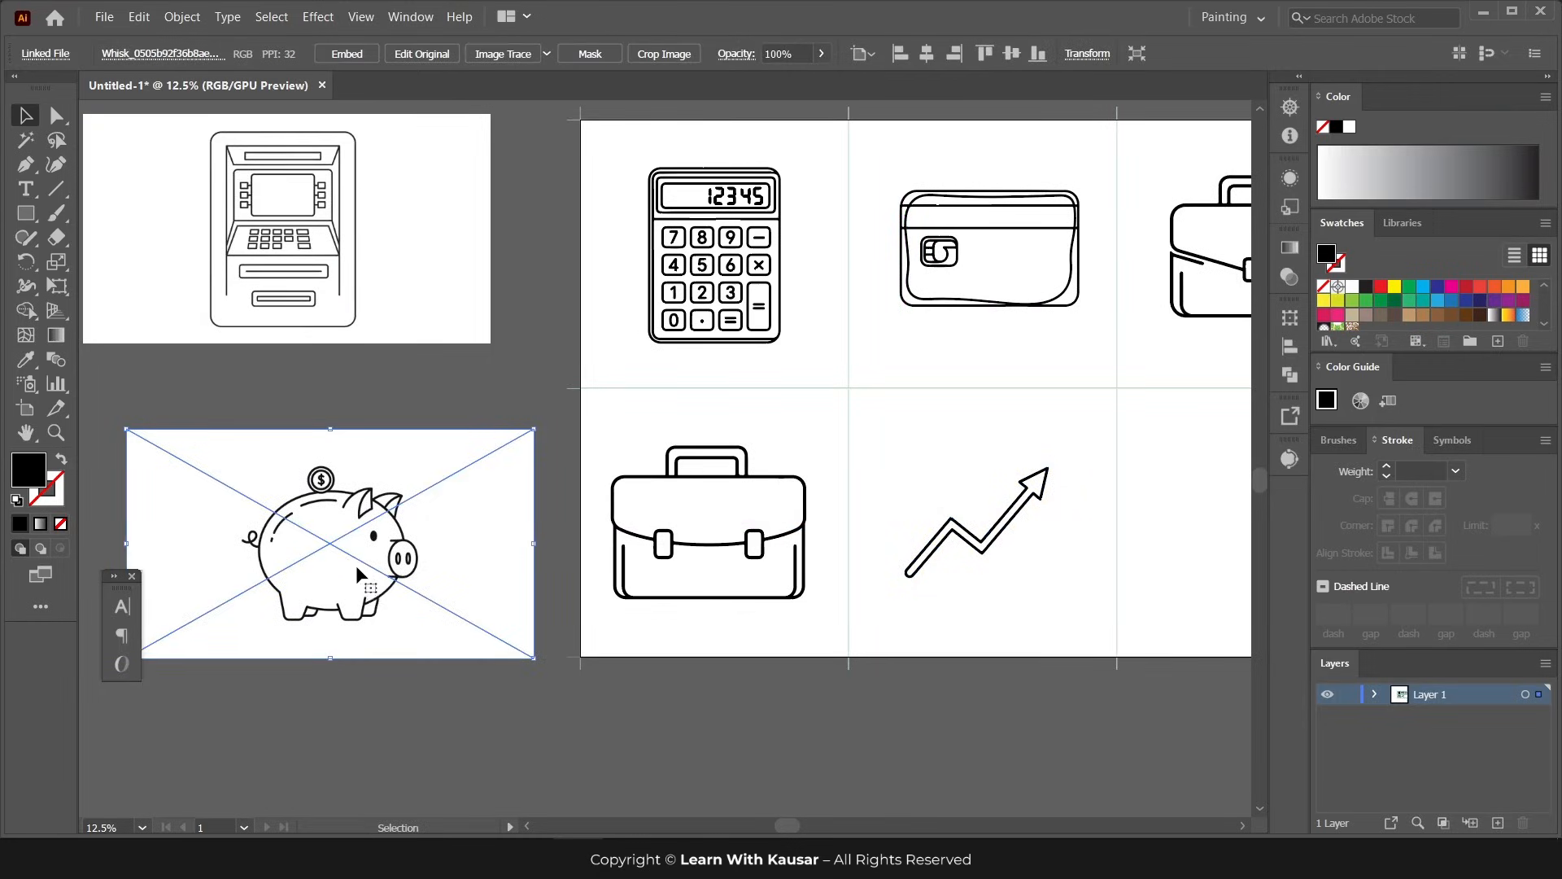
{"action": "key", "text": "Delete"}
{"action": "left_click_drag", "start_coordinate": [238, 226], "coordinate": [324, 519]}
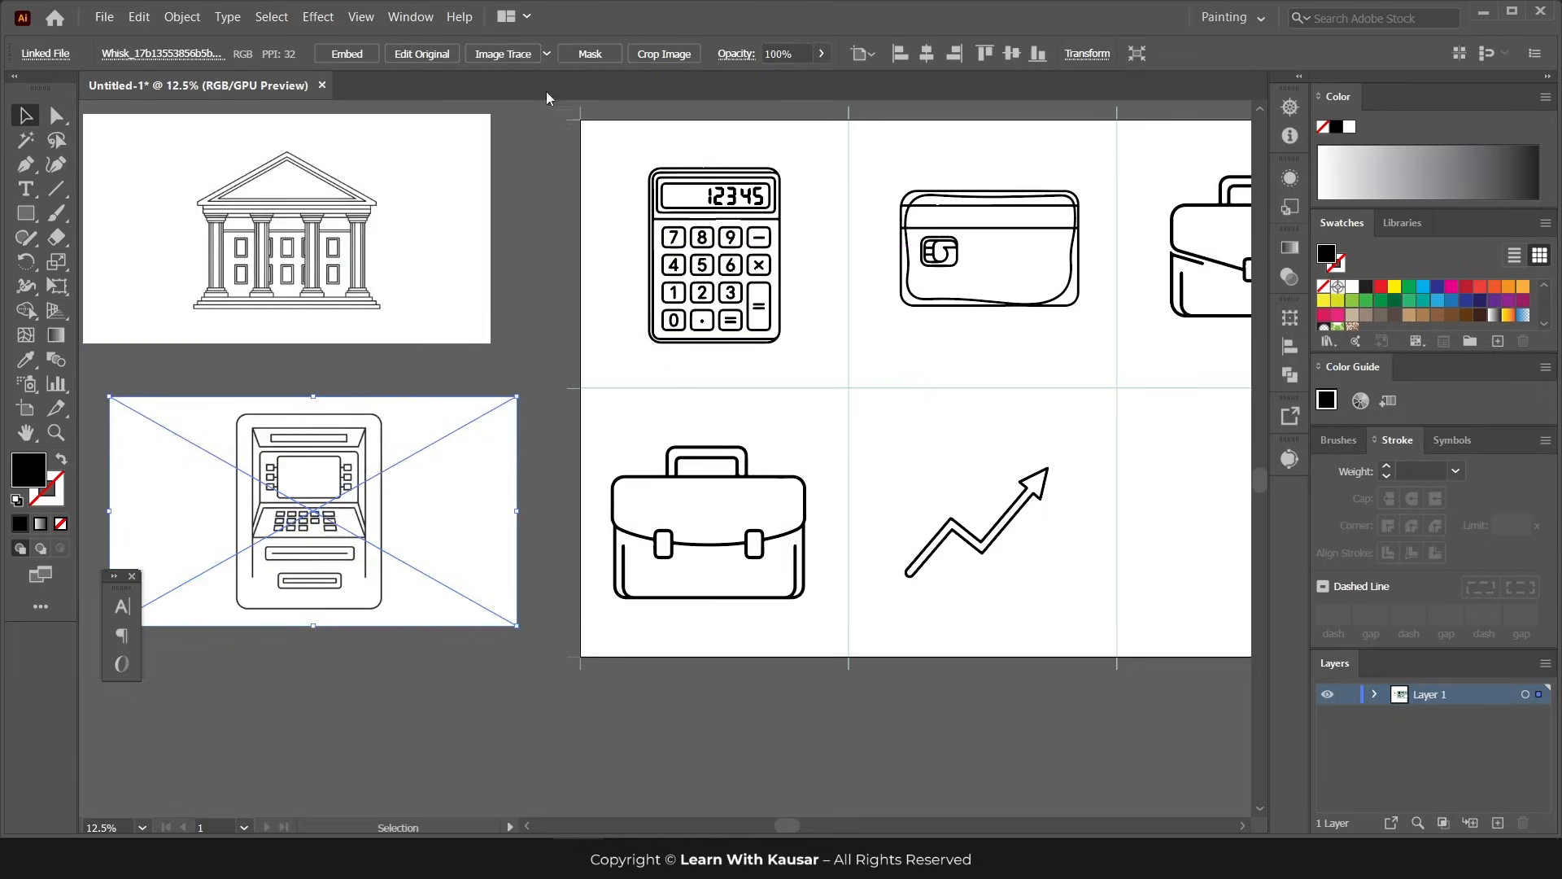
{"action": "left_click", "coordinate": [547, 54]}
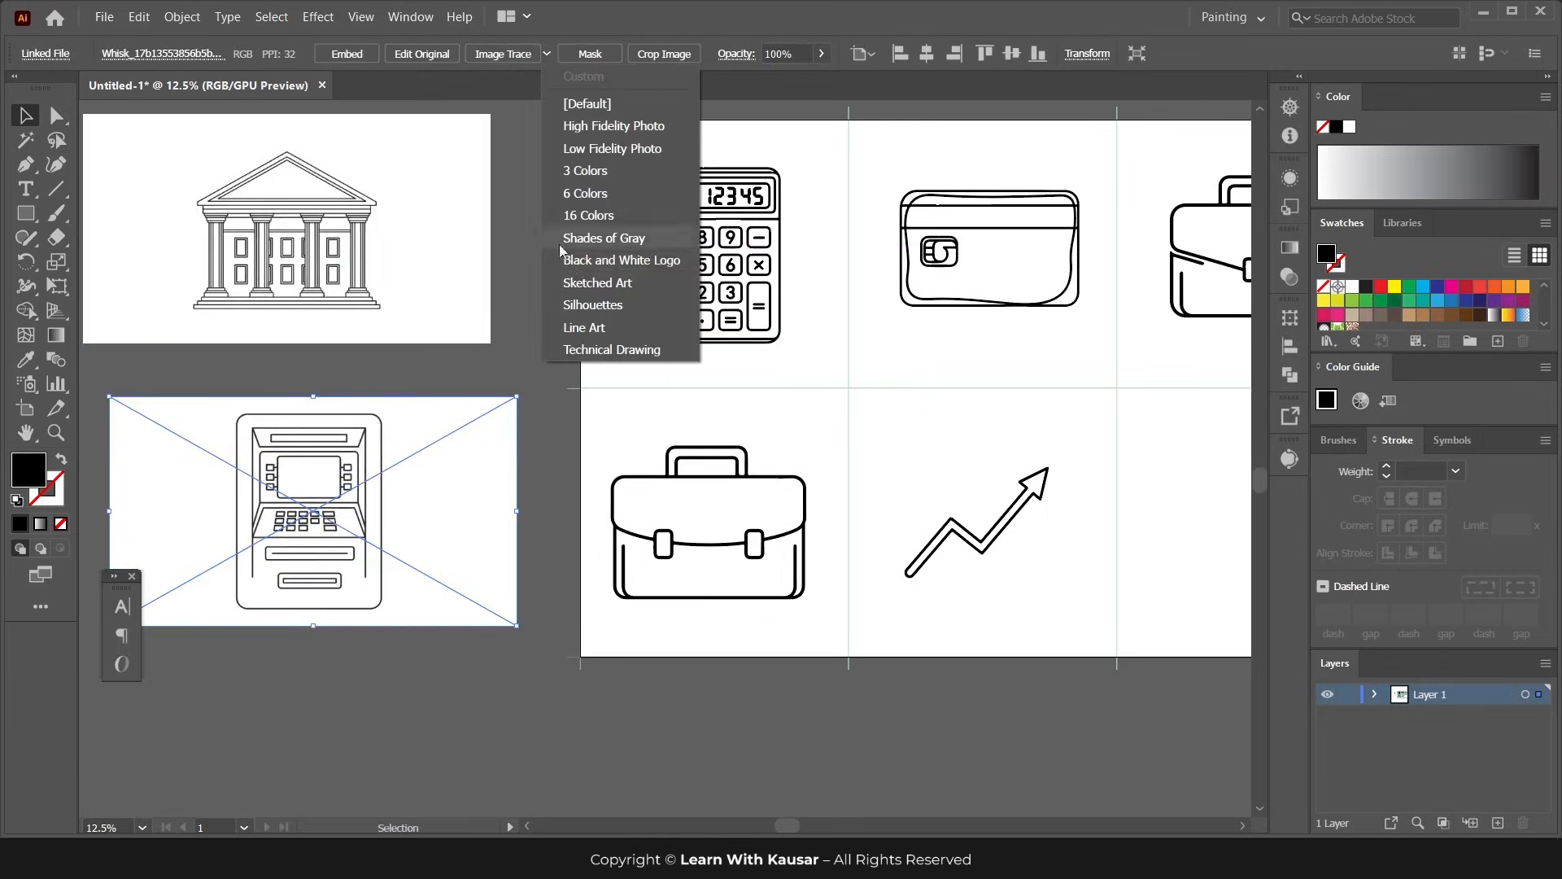
{"action": "left_click", "coordinate": [584, 313]}
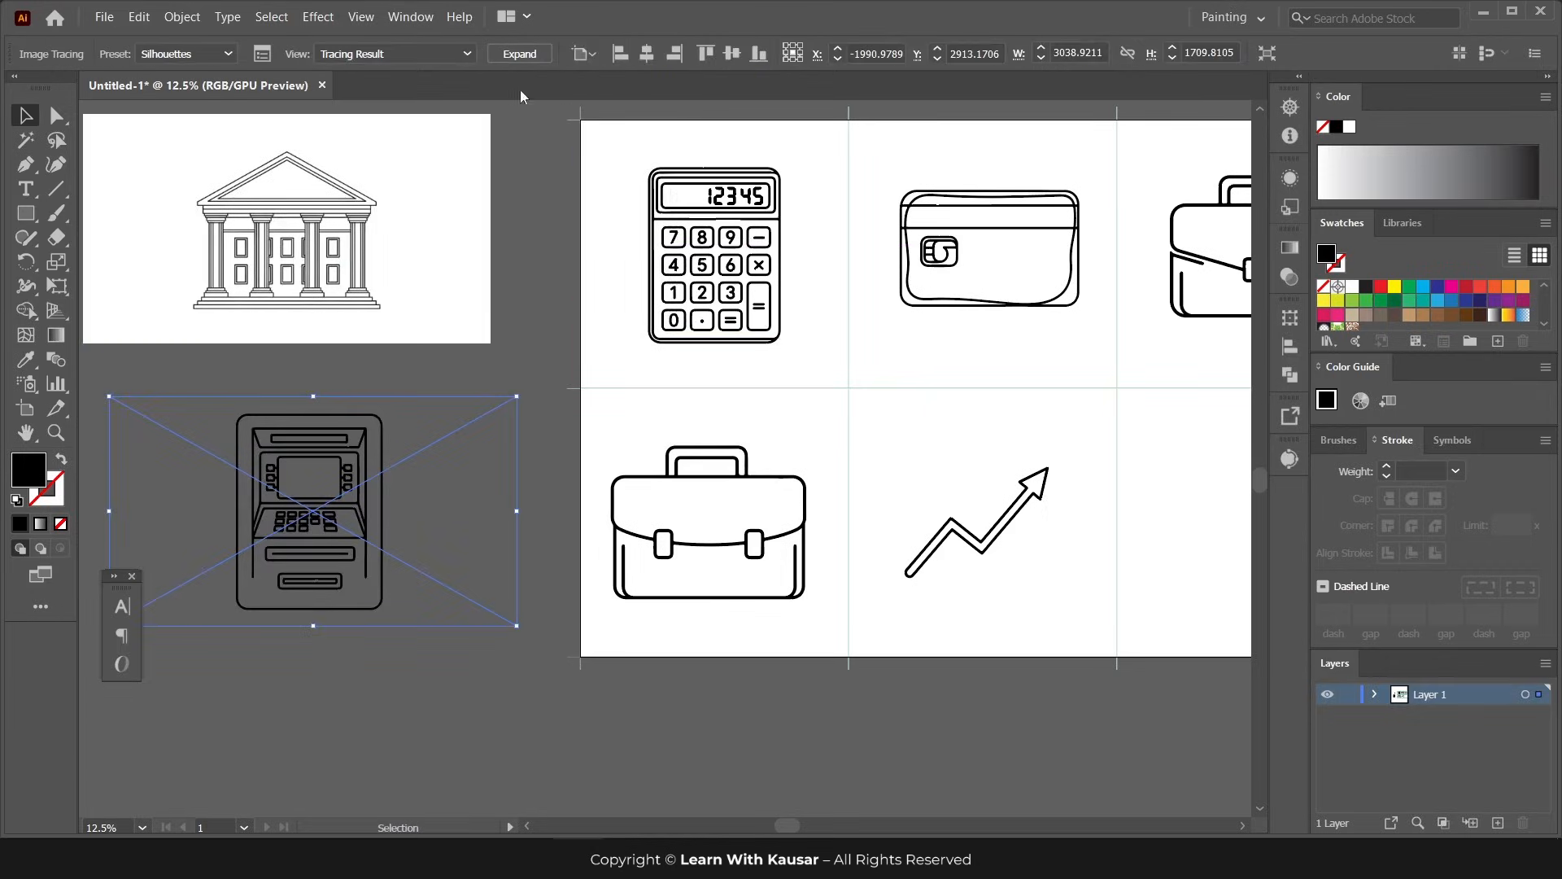
{"action": "left_click", "coordinate": [517, 54]}
- Move the traced ATM into the grid's bottom-right cell and centre it there by eye
{"action": "left_click_drag", "start_coordinate": [300, 533], "coordinate": [1048, 525]}
{"action": "left_click_drag", "start_coordinate": [947, 528], "coordinate": [1022, 545]}
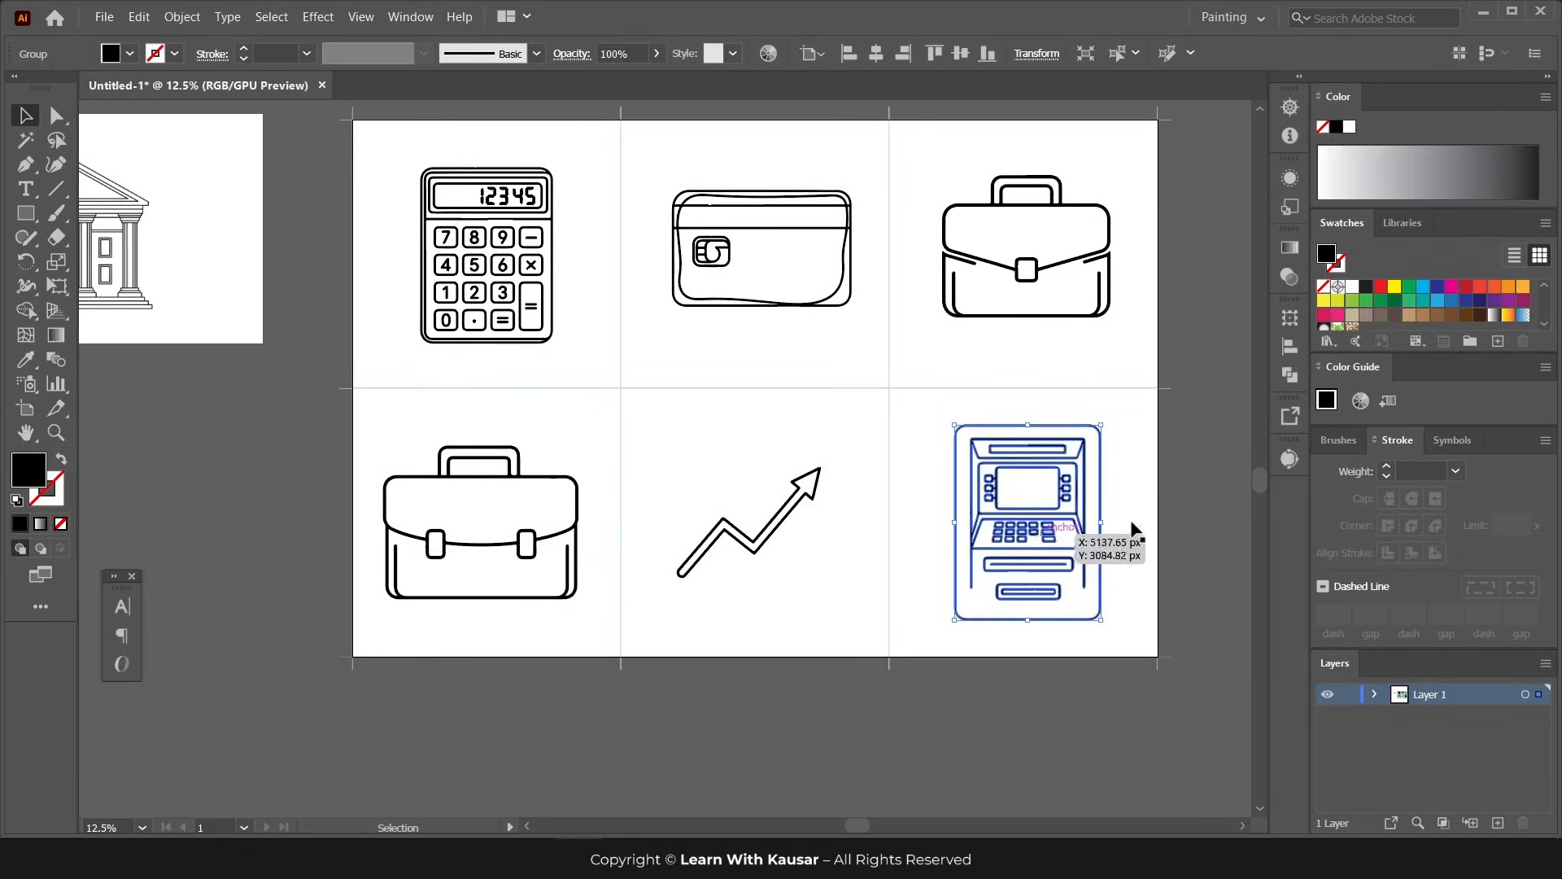
{"action": "left_click", "coordinate": [1206, 552]}
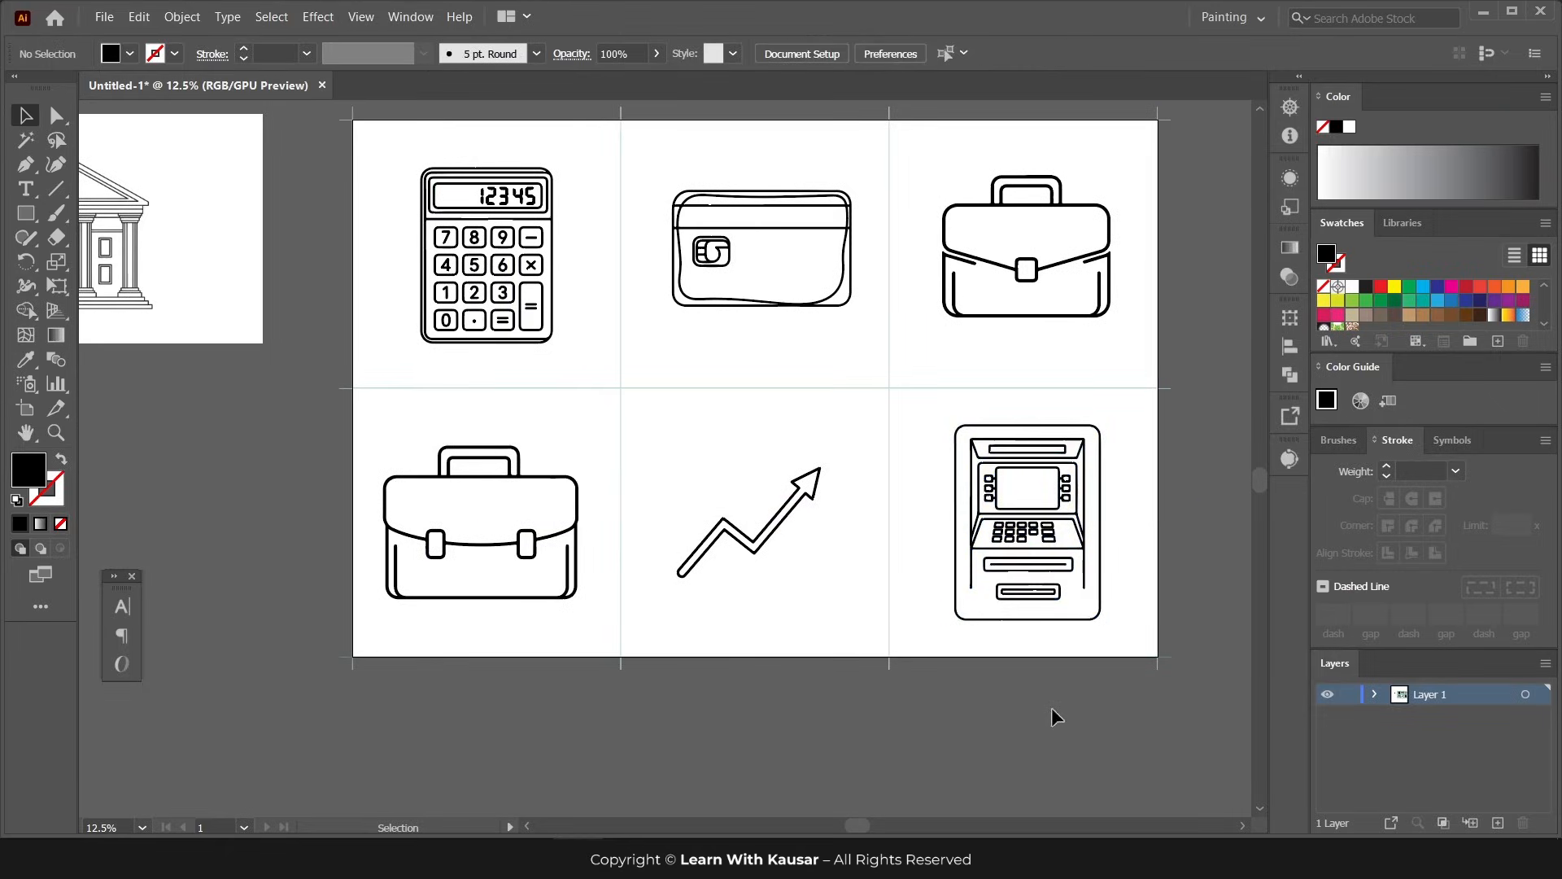
- Delete the leftover bank building image beside the artboard
{"action": "key", "text": "ctrl+minus"}
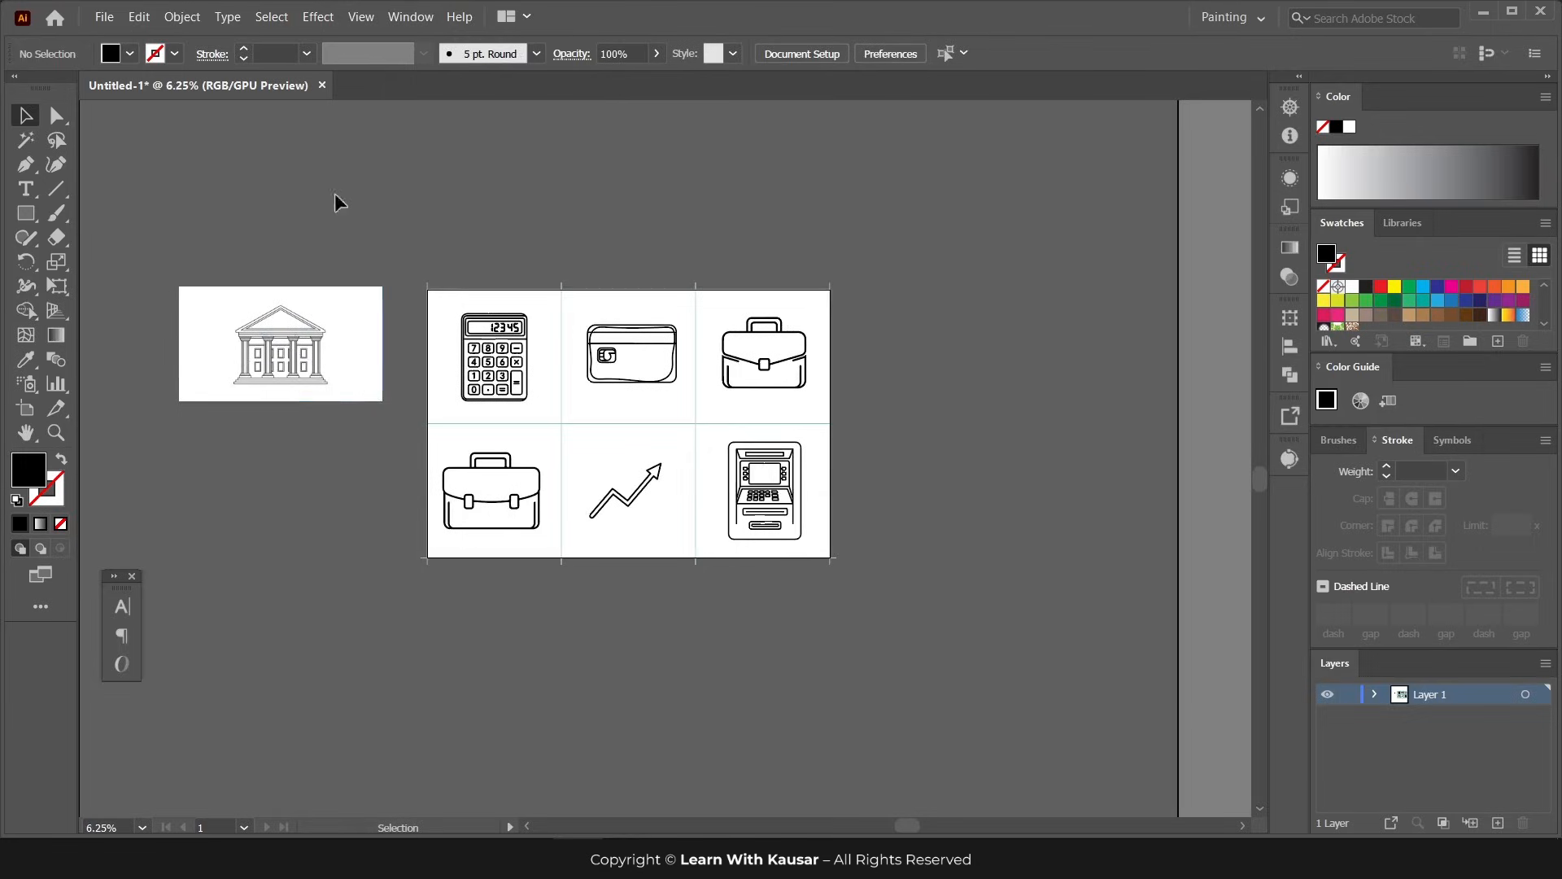
{"action": "left_click_drag", "start_coordinate": [338, 199], "coordinate": [250, 471]}
{"action": "key", "text": "Delete"}
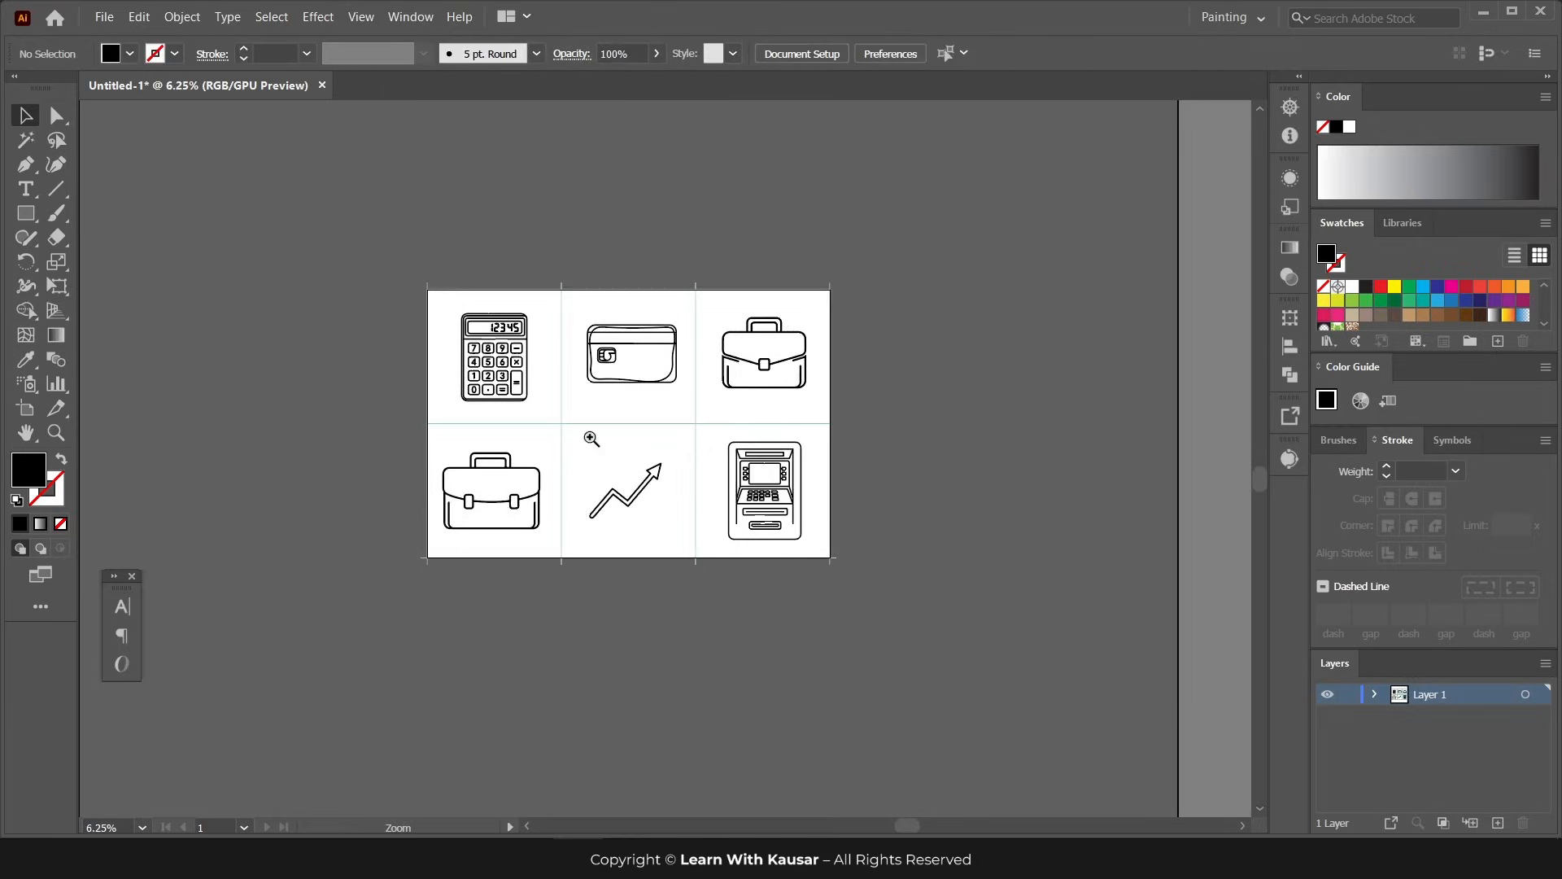
{"action": "left_click", "coordinate": [590, 438], "text": "ctrl"}
{"action": "left_click", "coordinate": [725, 537], "text": "ctrl"}
{"action": "scroll", "coordinate": [728, 570], "scroll_direction": "up", "scroll_amount": 1}
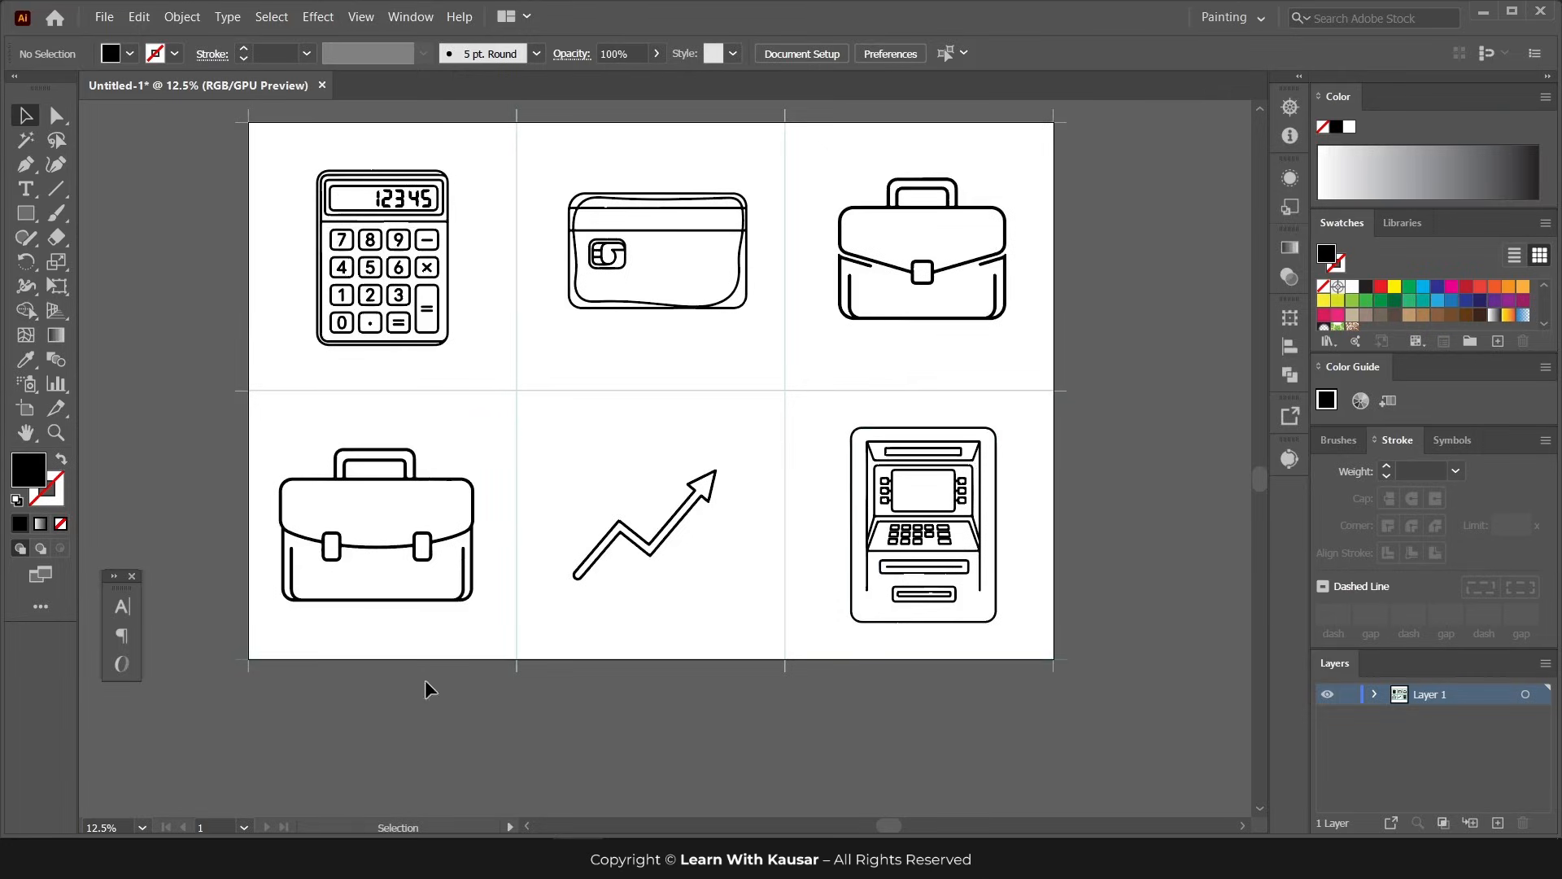
{"action": "scroll", "coordinate": [480, 676], "scroll_direction": "up", "scroll_amount": 1}
{"action": "left_click", "coordinate": [104, 16]}
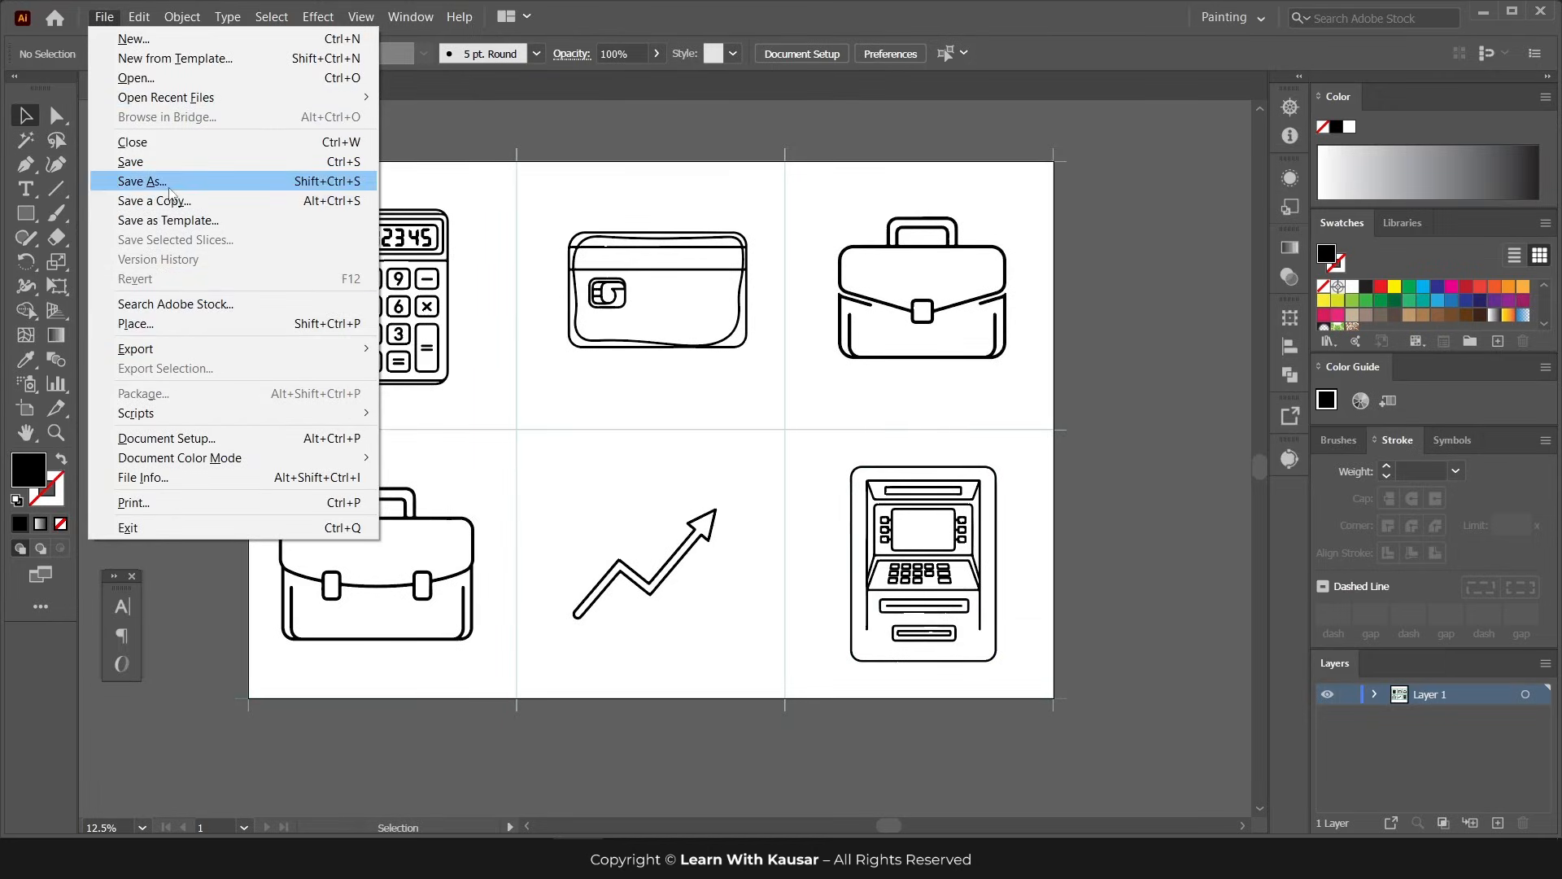
{"action": "left_click", "coordinate": [169, 190]}
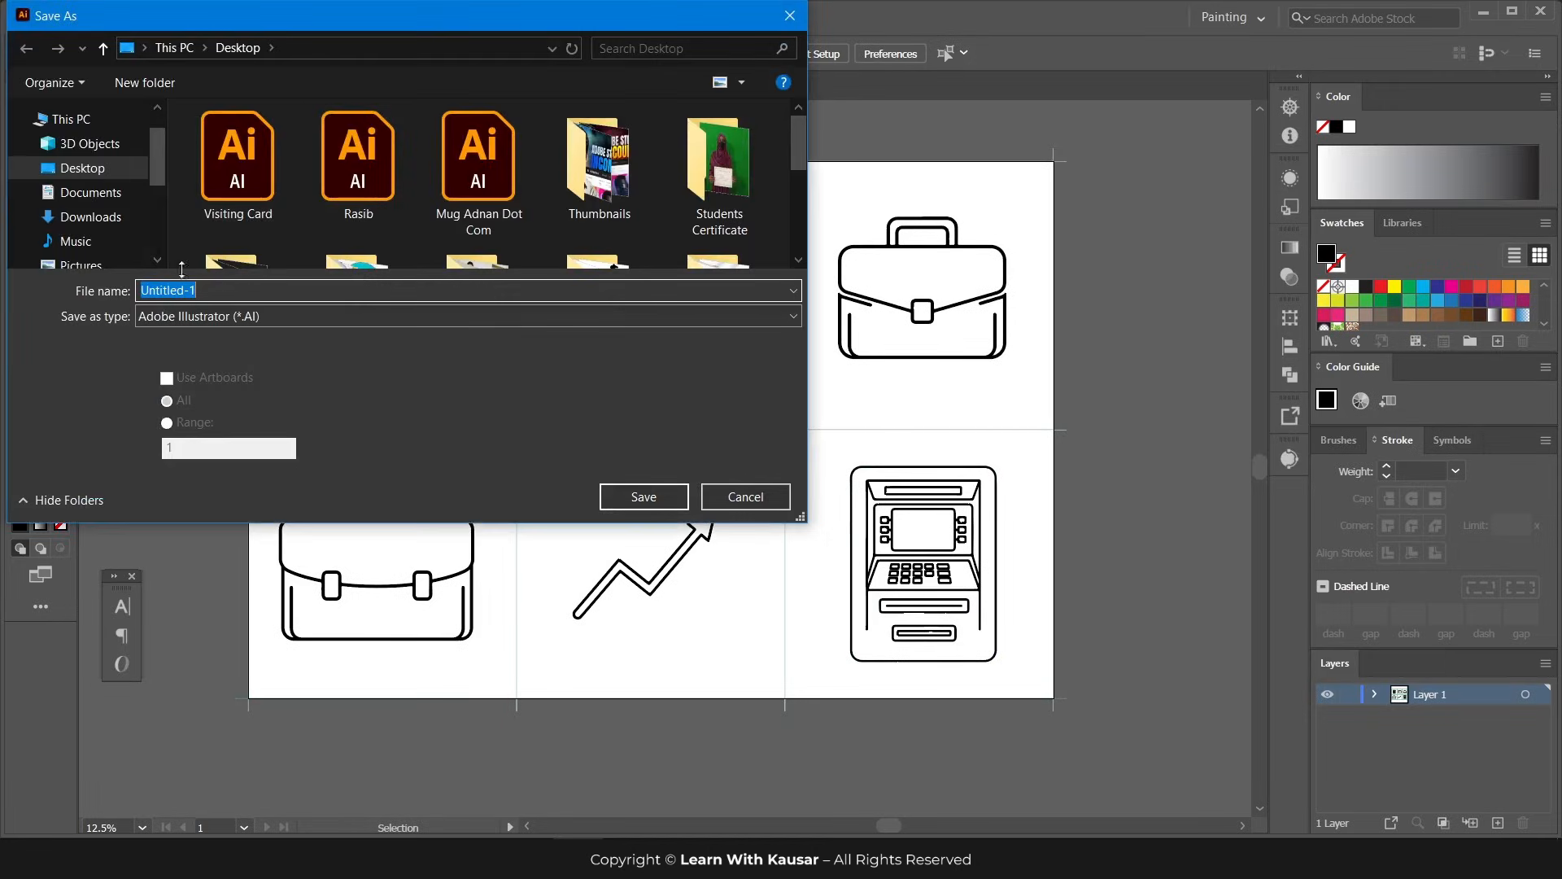
{"action": "scroll", "coordinate": [236, 203], "scroll_direction": "down", "scroll_amount": 3}
{"action": "scroll", "coordinate": [112, 222], "scroll_direction": "up", "scroll_amount": 1}
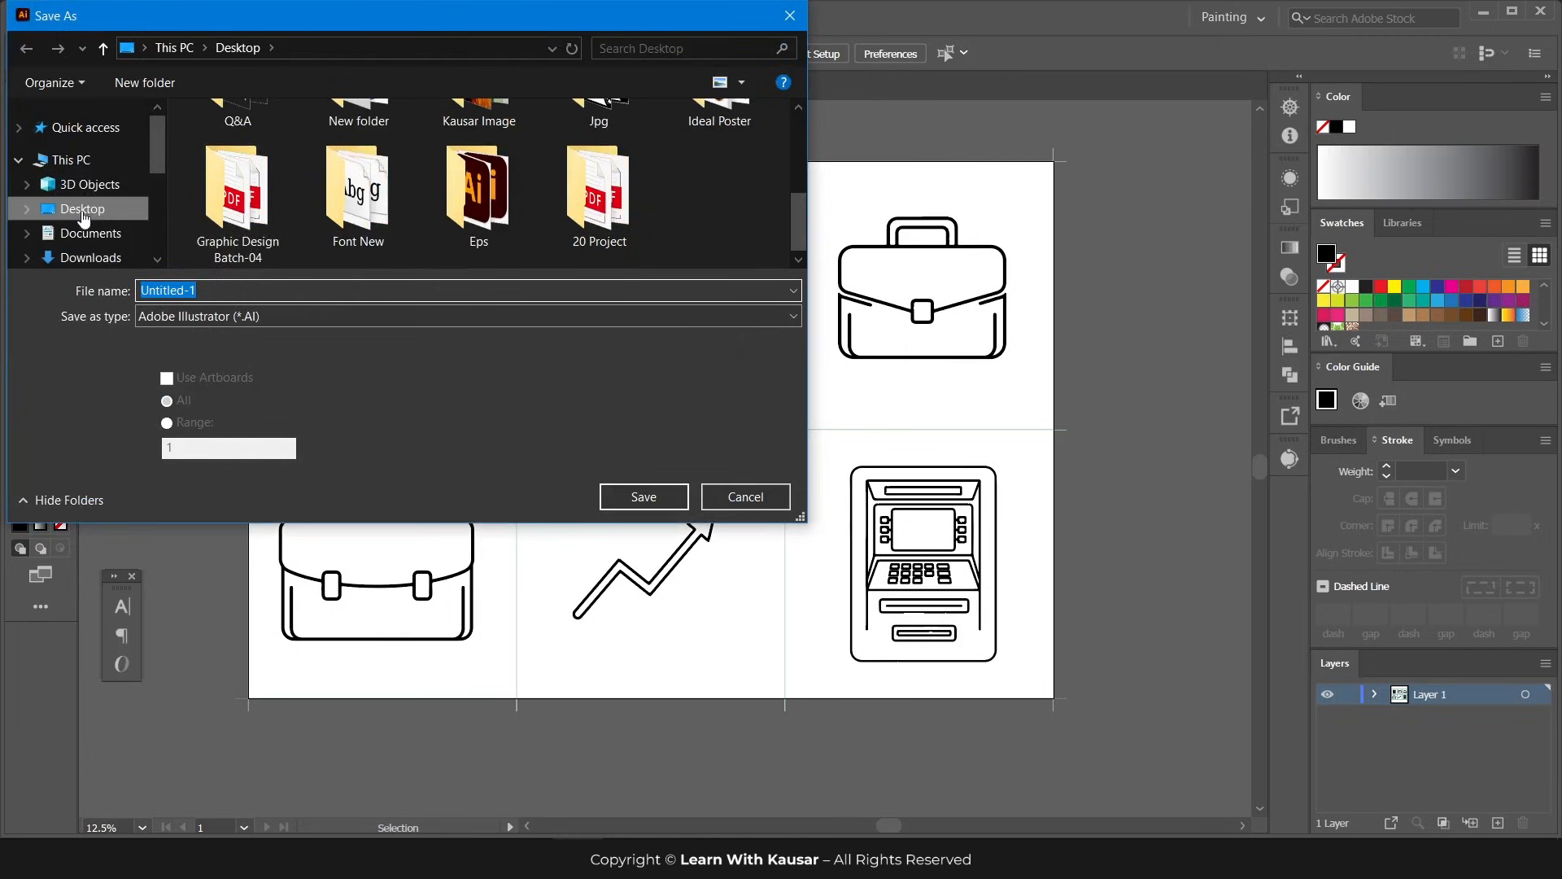
{"action": "left_click", "coordinate": [82, 211]}
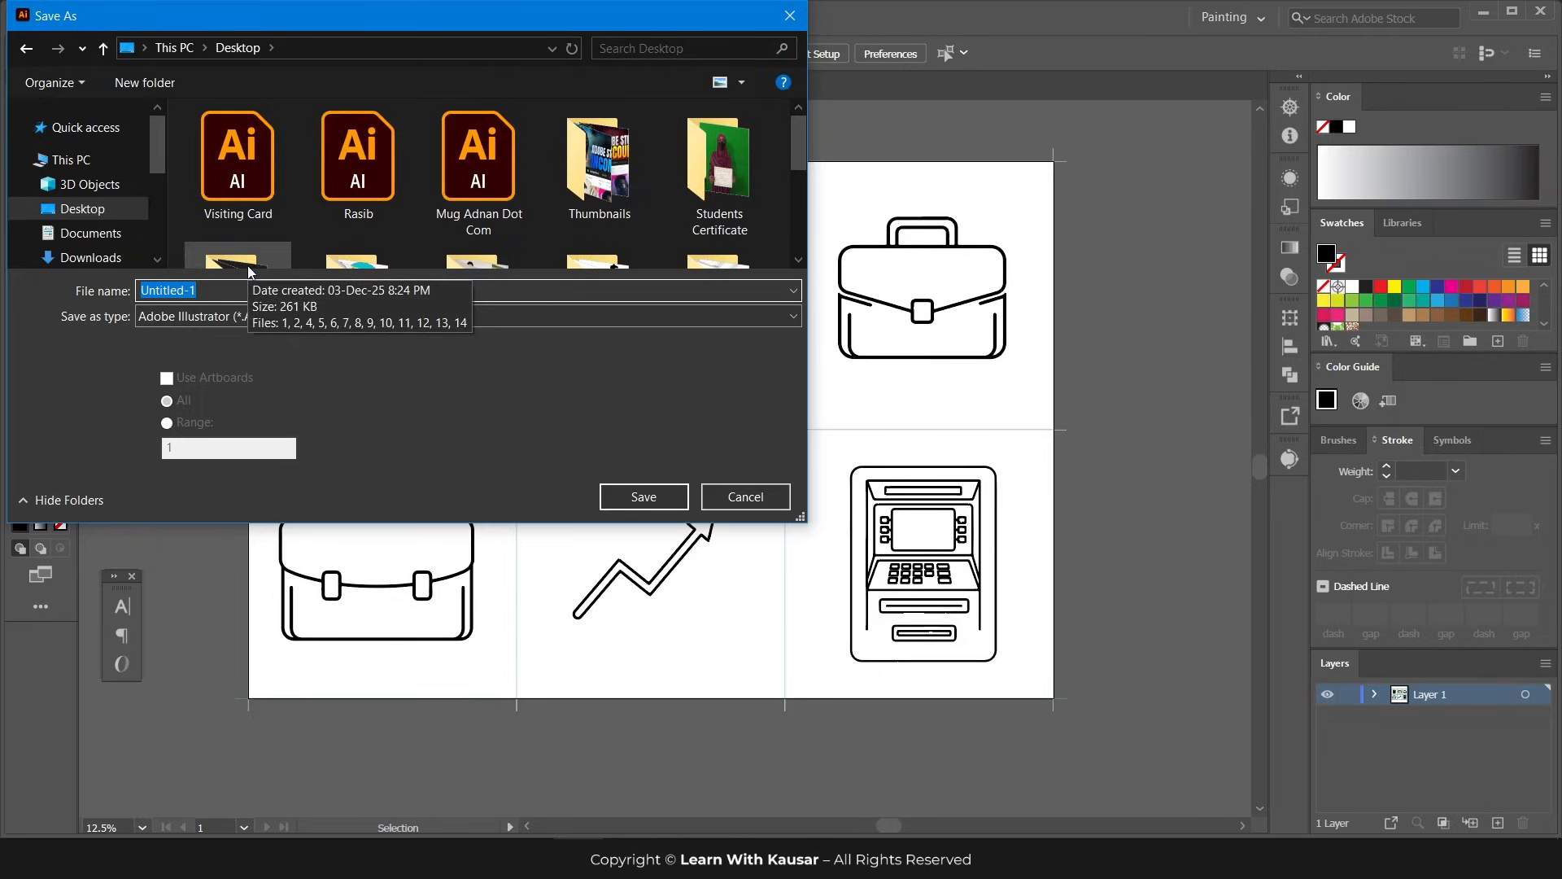
{"action": "type", "text": "গজ"}
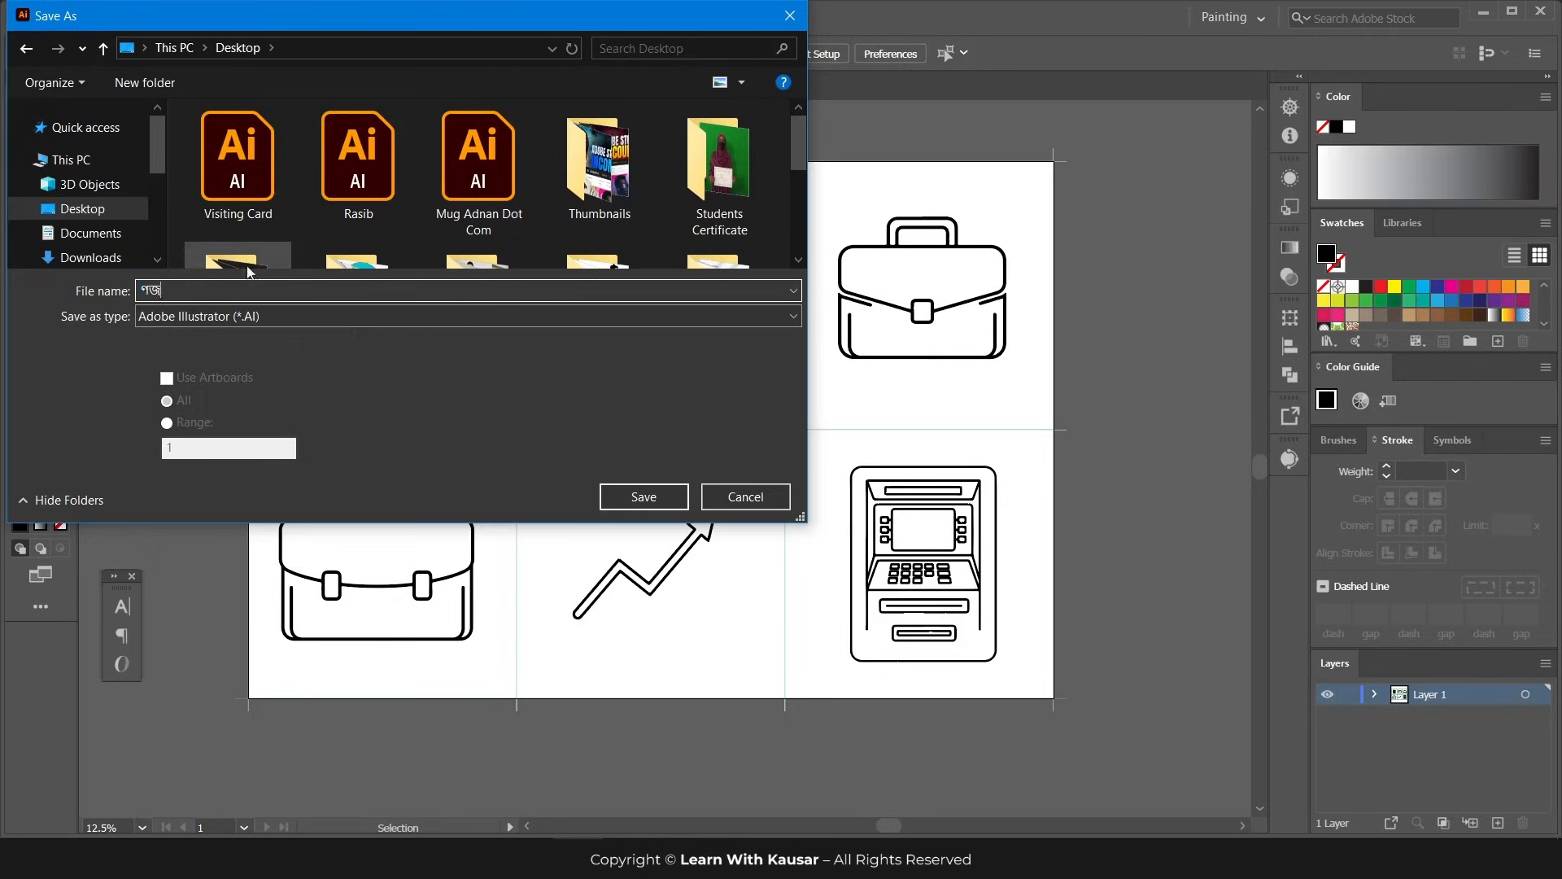
{"action": "key", "text": "BackSpace"}
{"action": "key", "text": "BackSpace"}
{"action": "type", "text": "Business Icon"}
{"action": "left_click", "coordinate": [624, 500]}
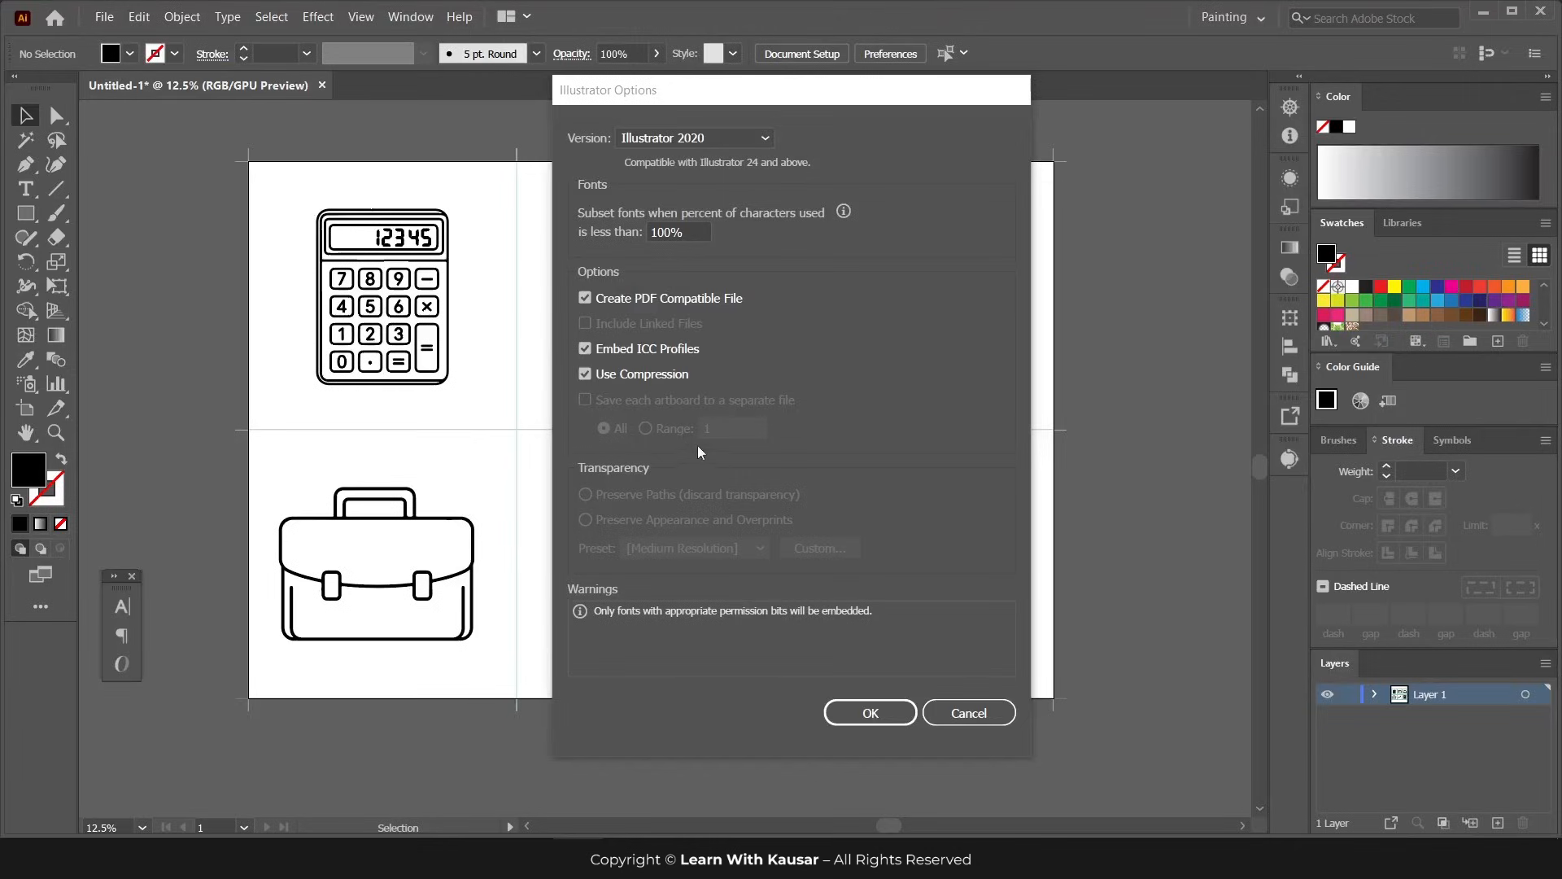
{"action": "left_click", "coordinate": [960, 715]}
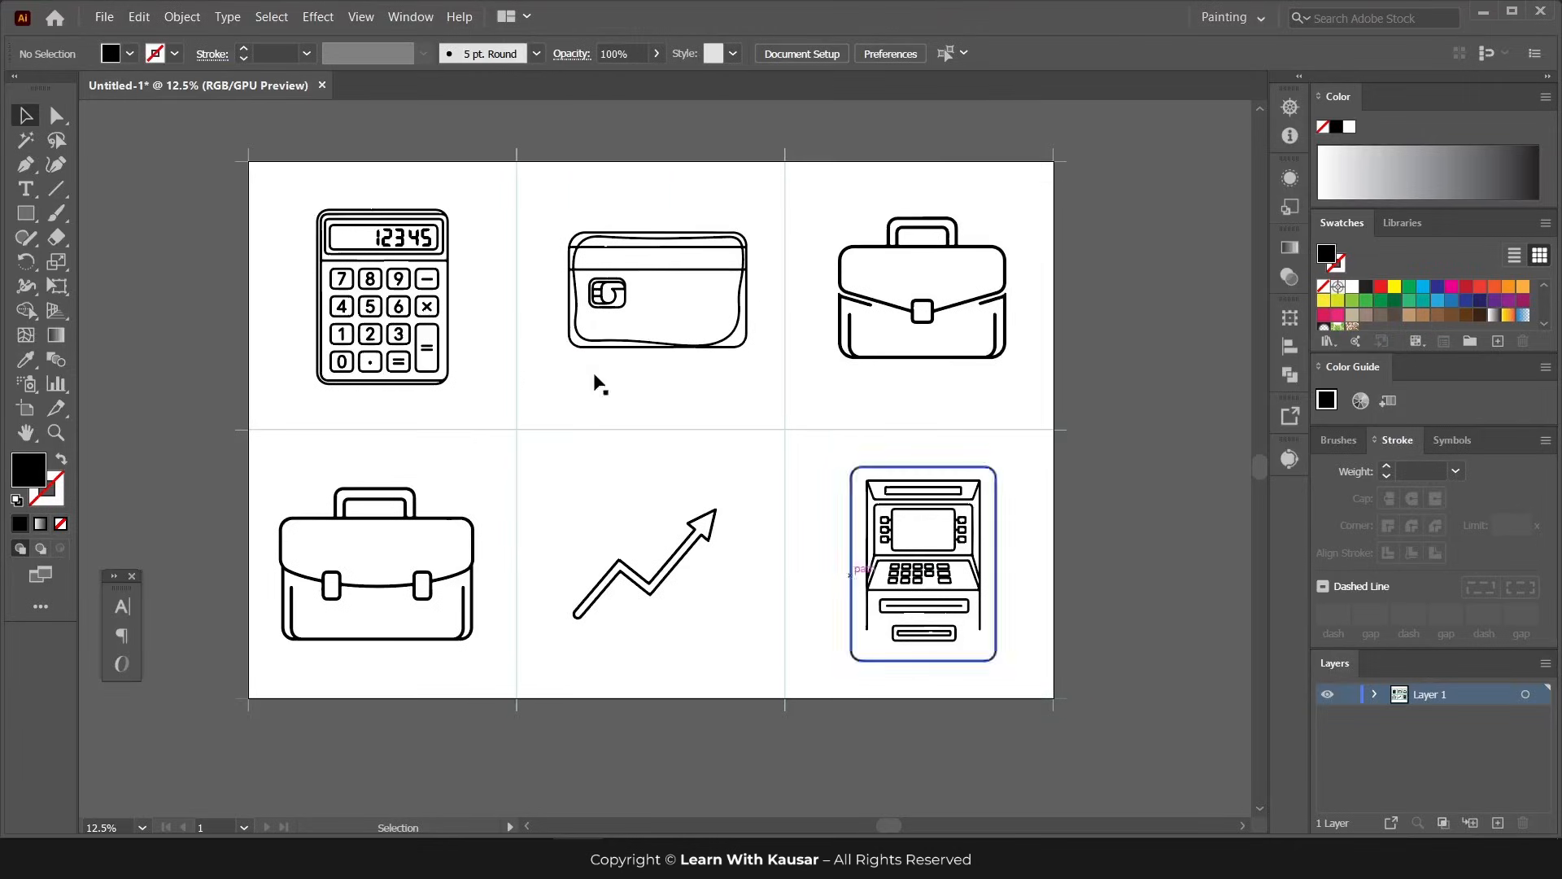
- Save the document to the desktop in Illustrator EPS format under the name Business
{"action": "left_click", "coordinate": [105, 16]}
{"action": "left_click", "coordinate": [152, 182]}
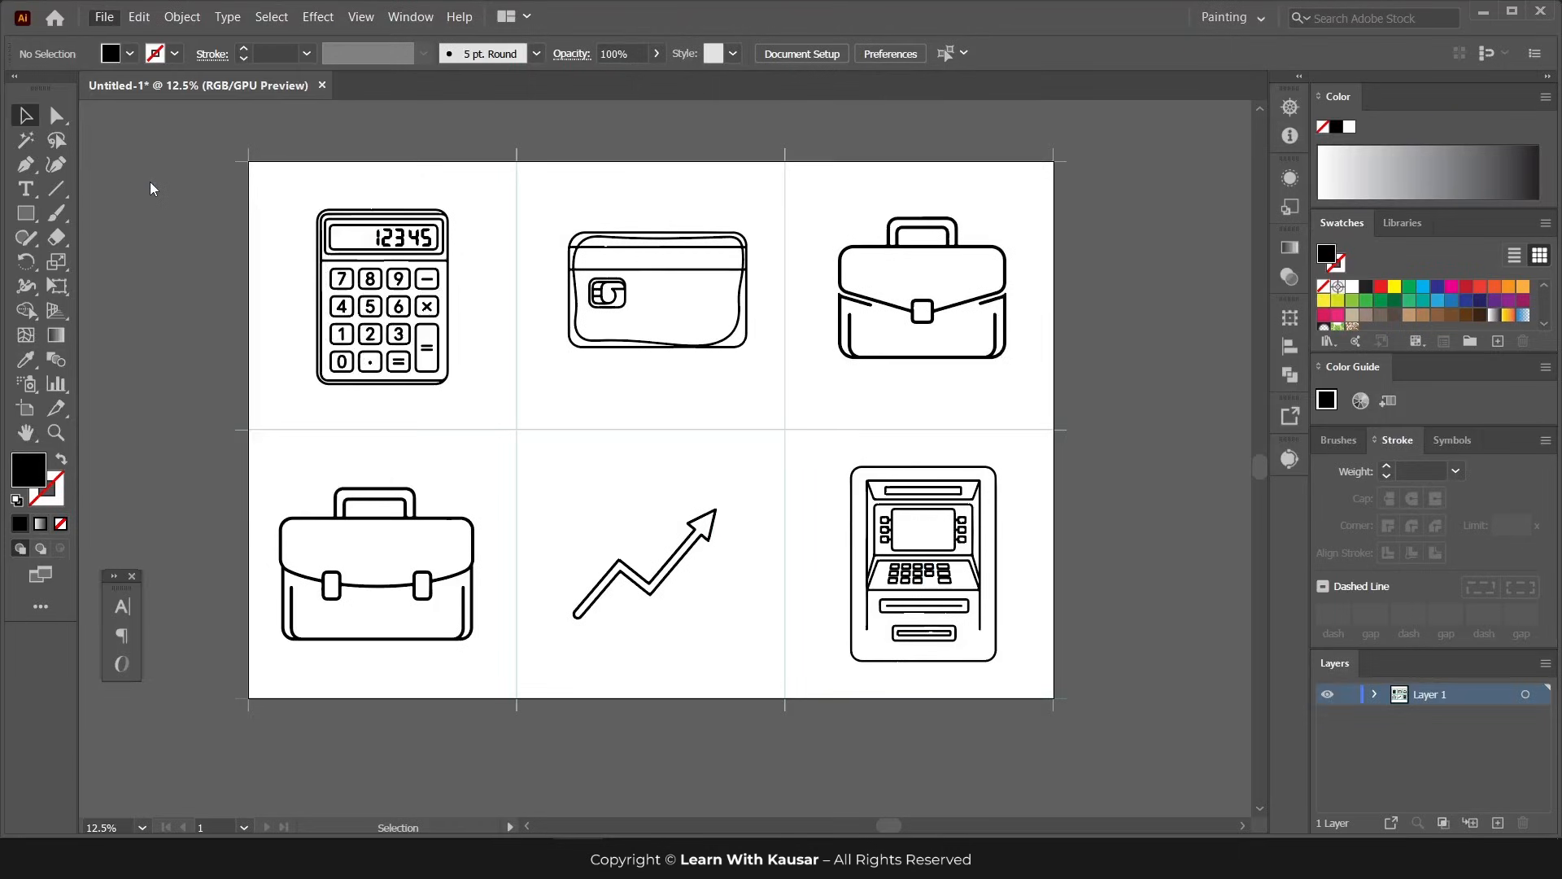
{"action": "left_click", "coordinate": [281, 317]}
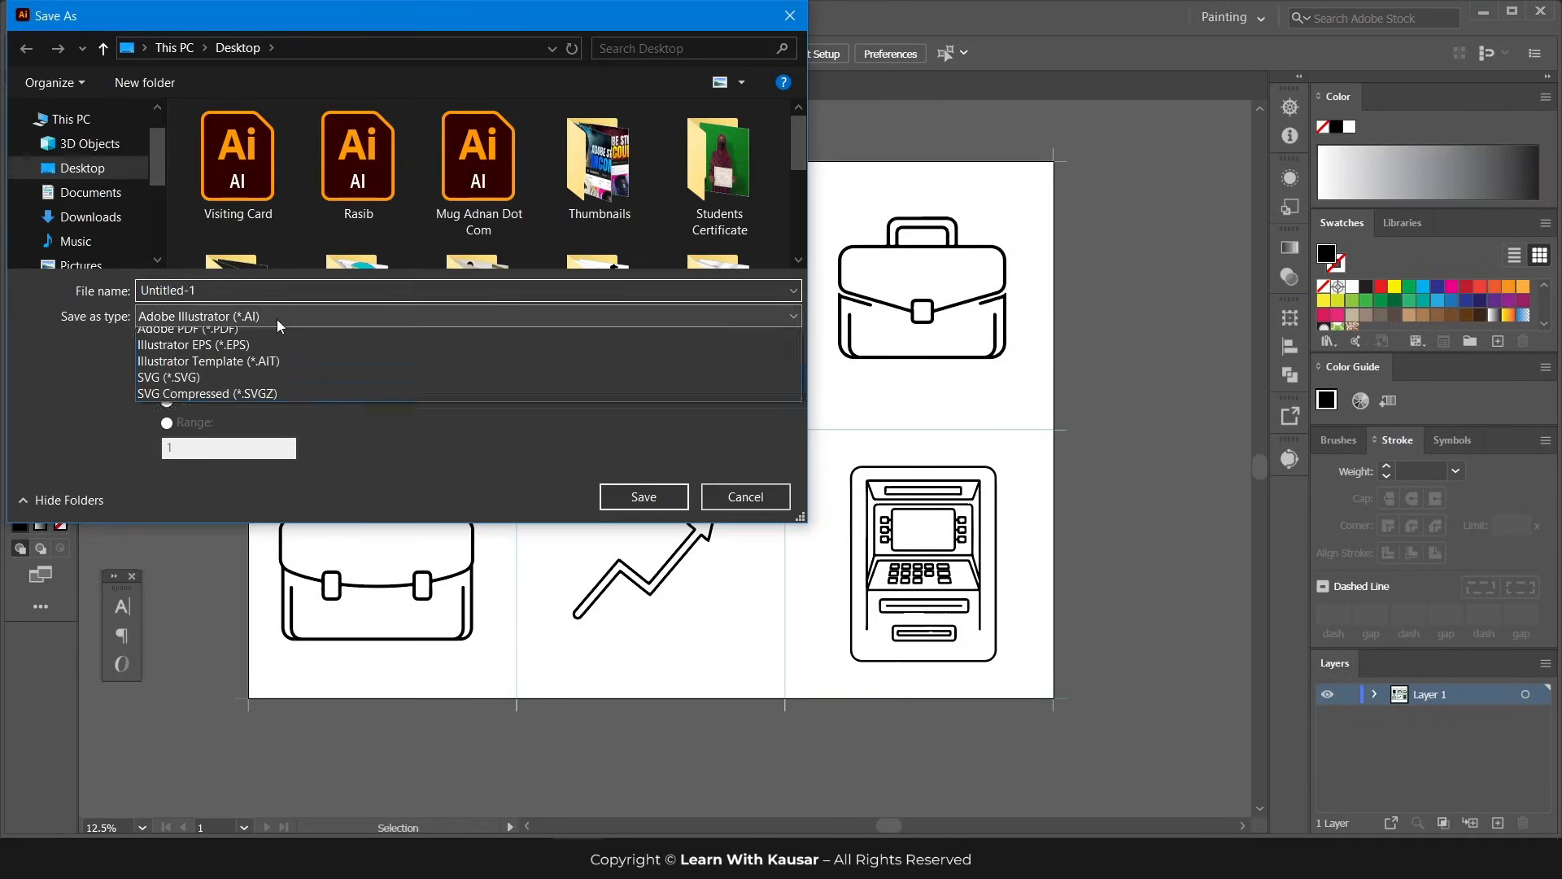
{"action": "left_click", "coordinate": [246, 363]}
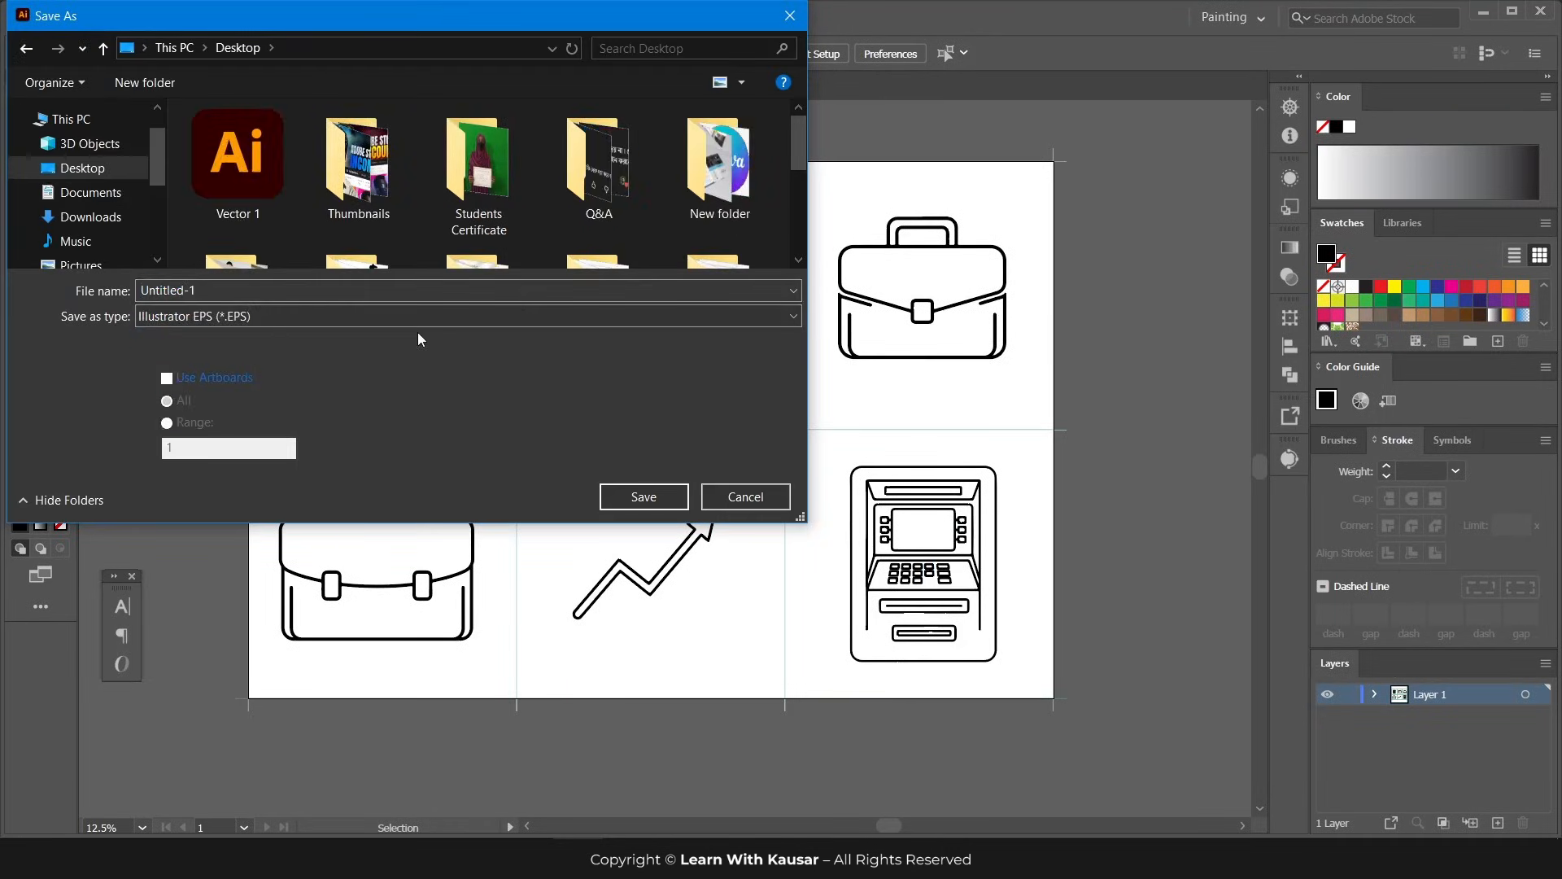
{"action": "left_click", "coordinate": [391, 291]}
{"action": "type", "text": "Bu"}
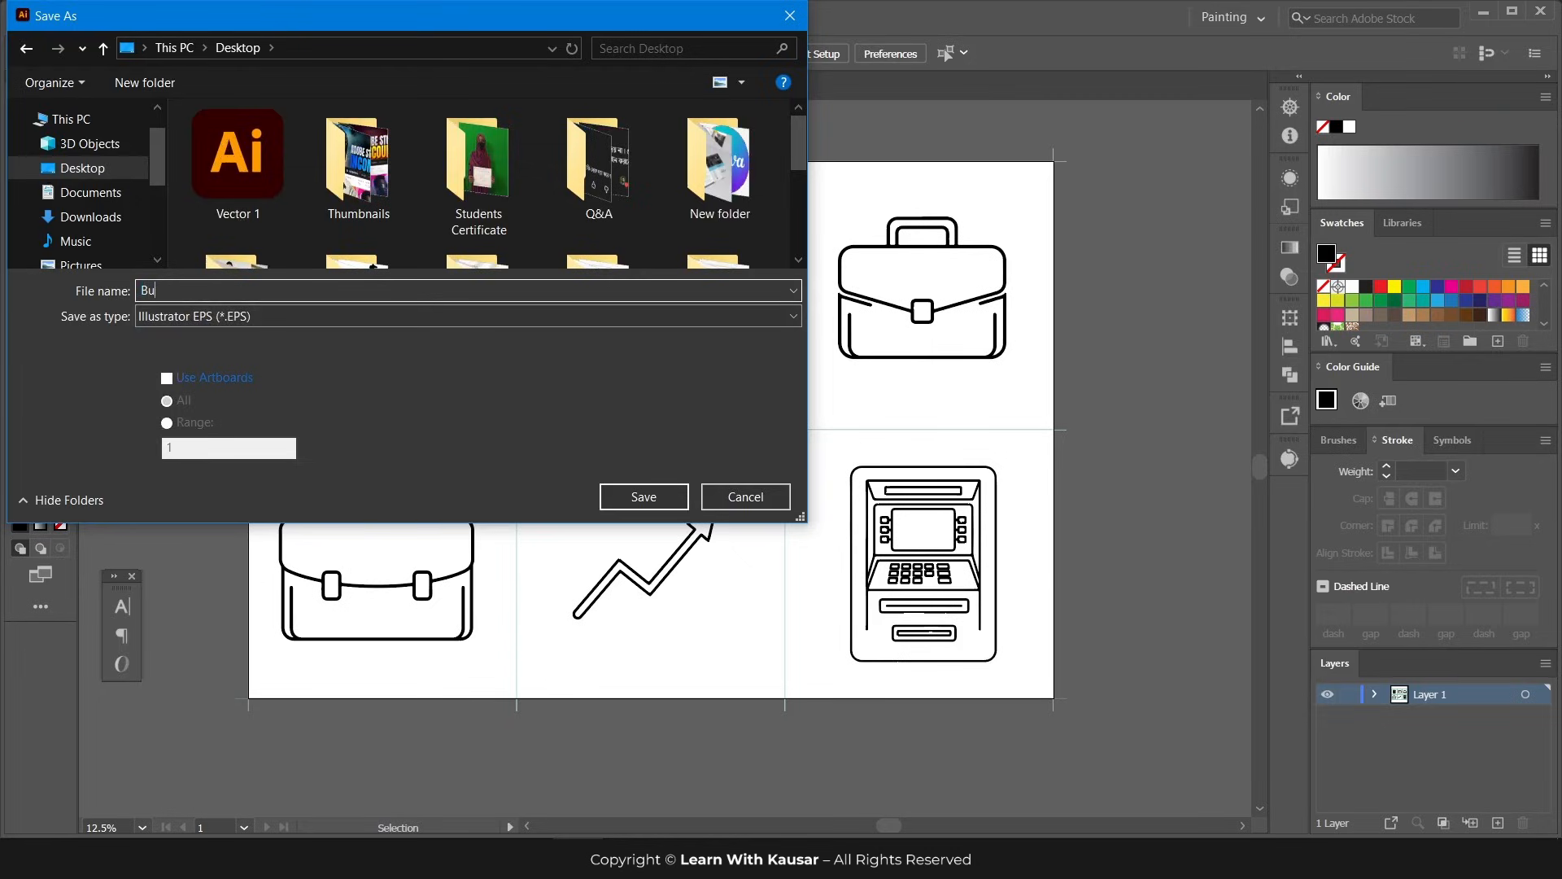
{"action": "type", "text": "siness"}
{"action": "left_click", "coordinate": [628, 498]}
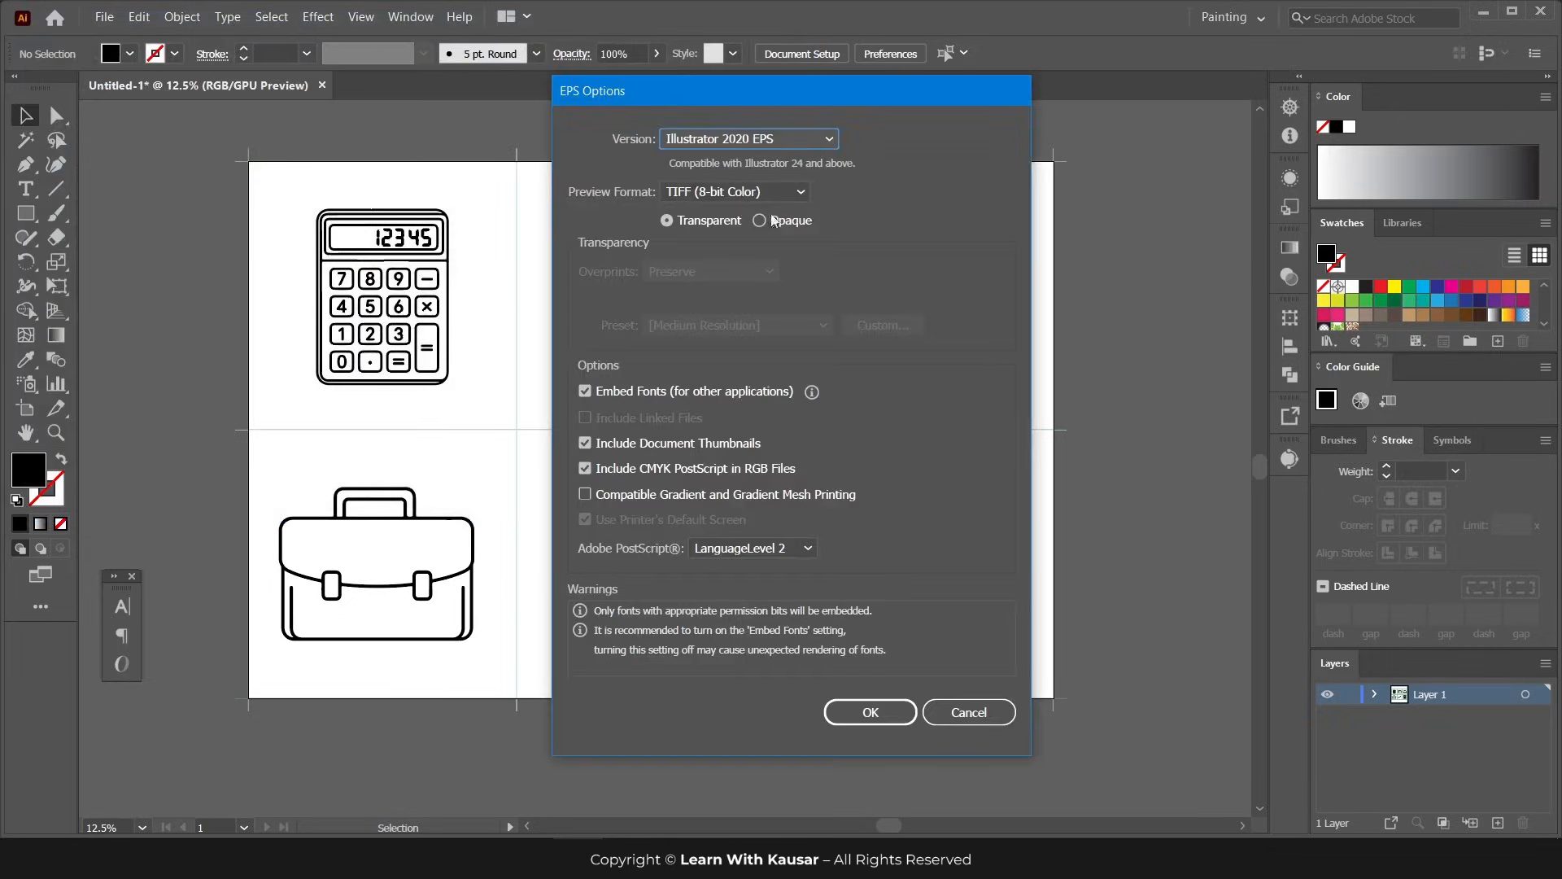
- Set the EPS version to Illustrator 10 EPS and finish saving with the other options at their defaults
{"action": "left_click", "coordinate": [755, 140]}
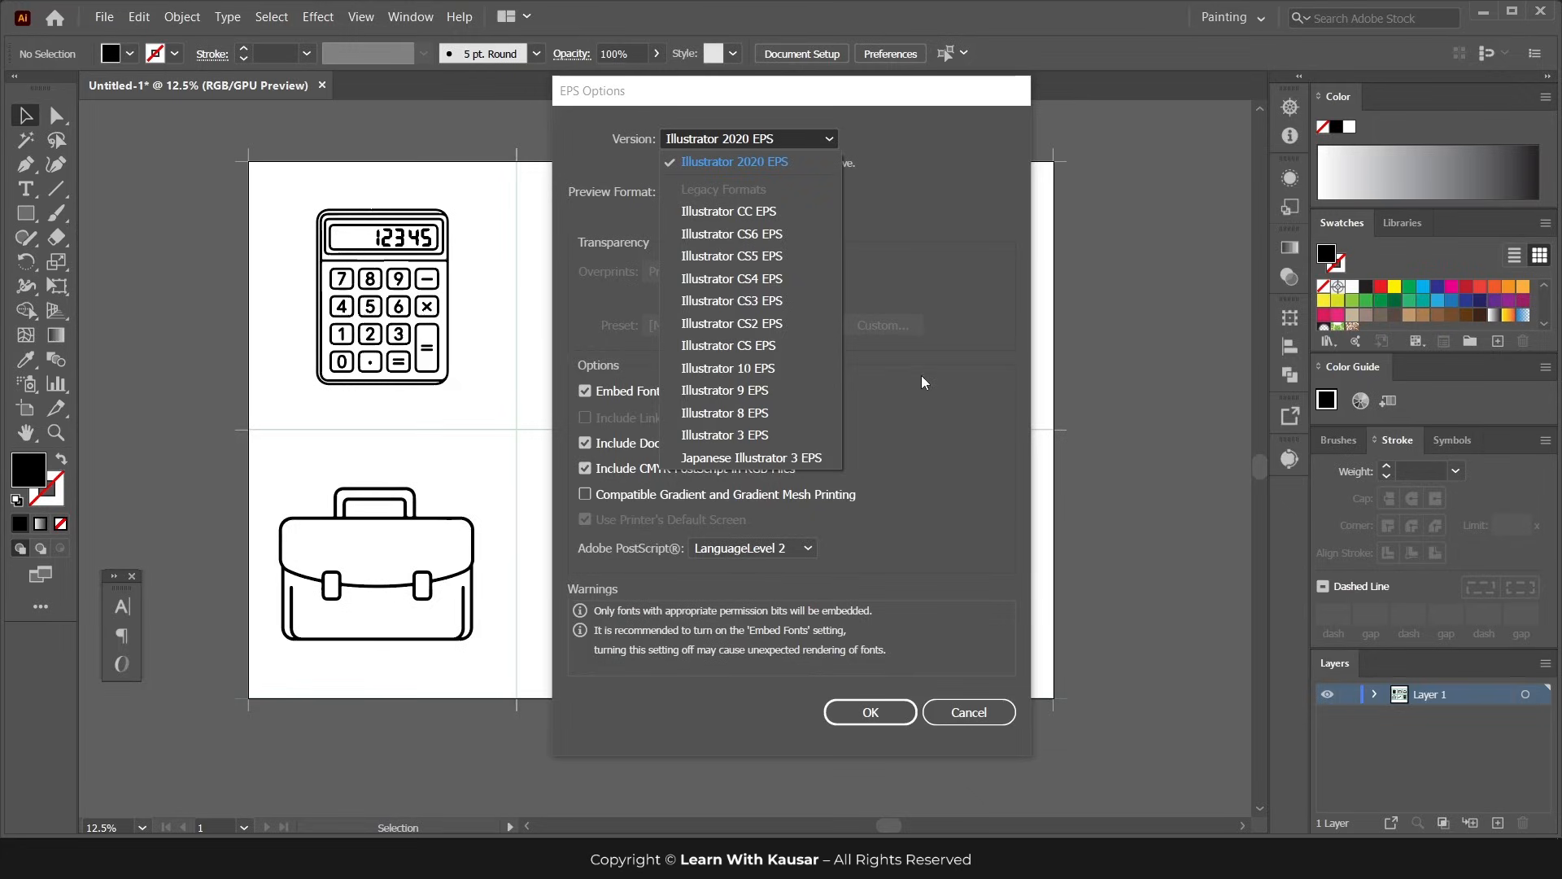
{"action": "left_click", "coordinate": [757, 369]}
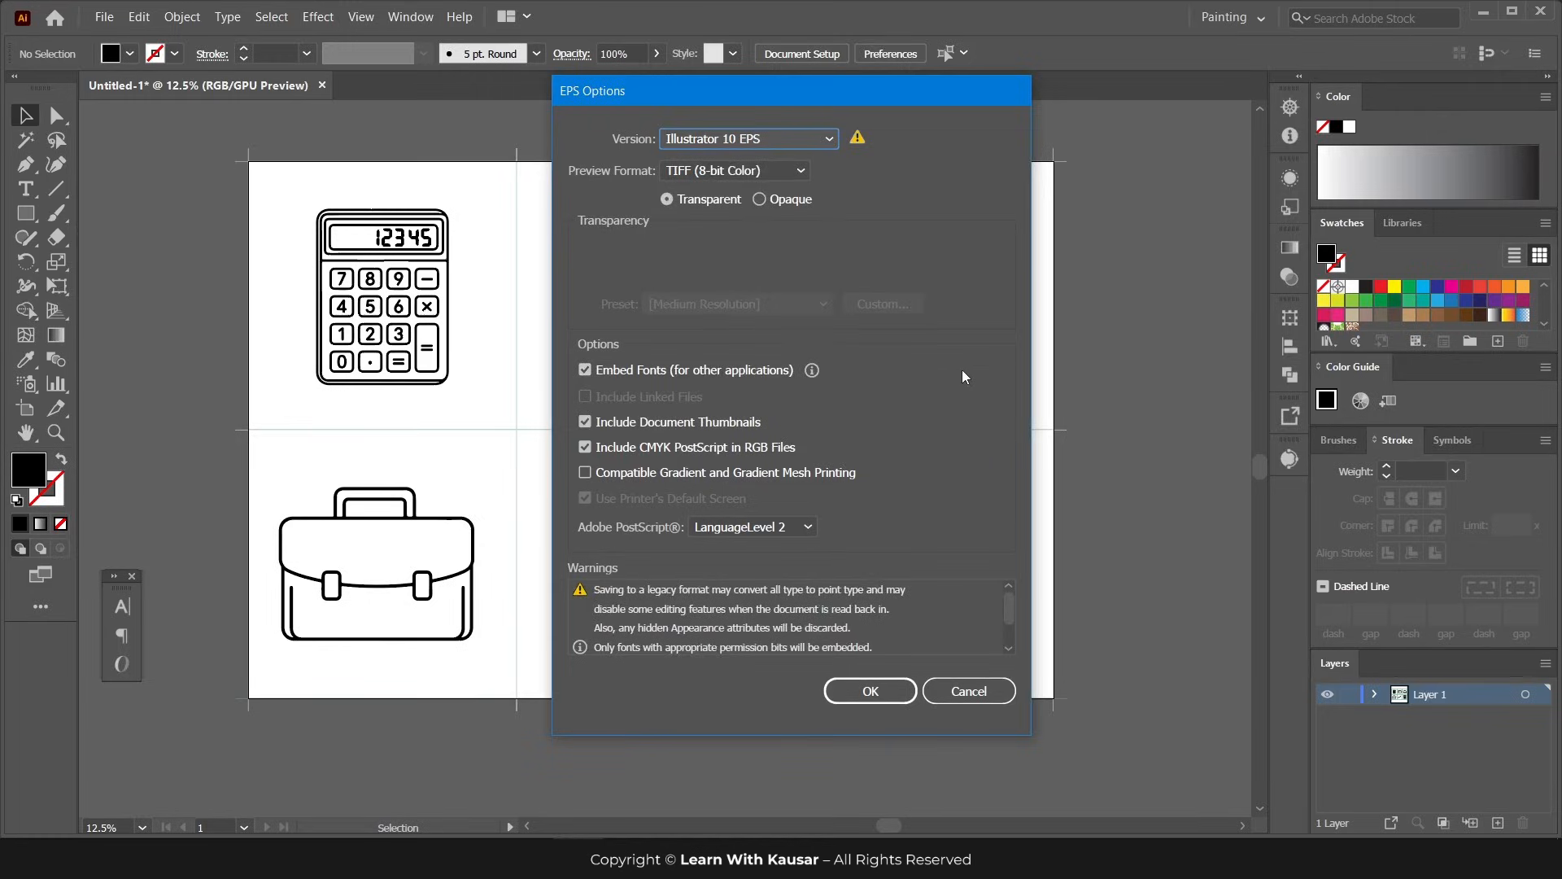
{"action": "left_click", "coordinate": [877, 692]}
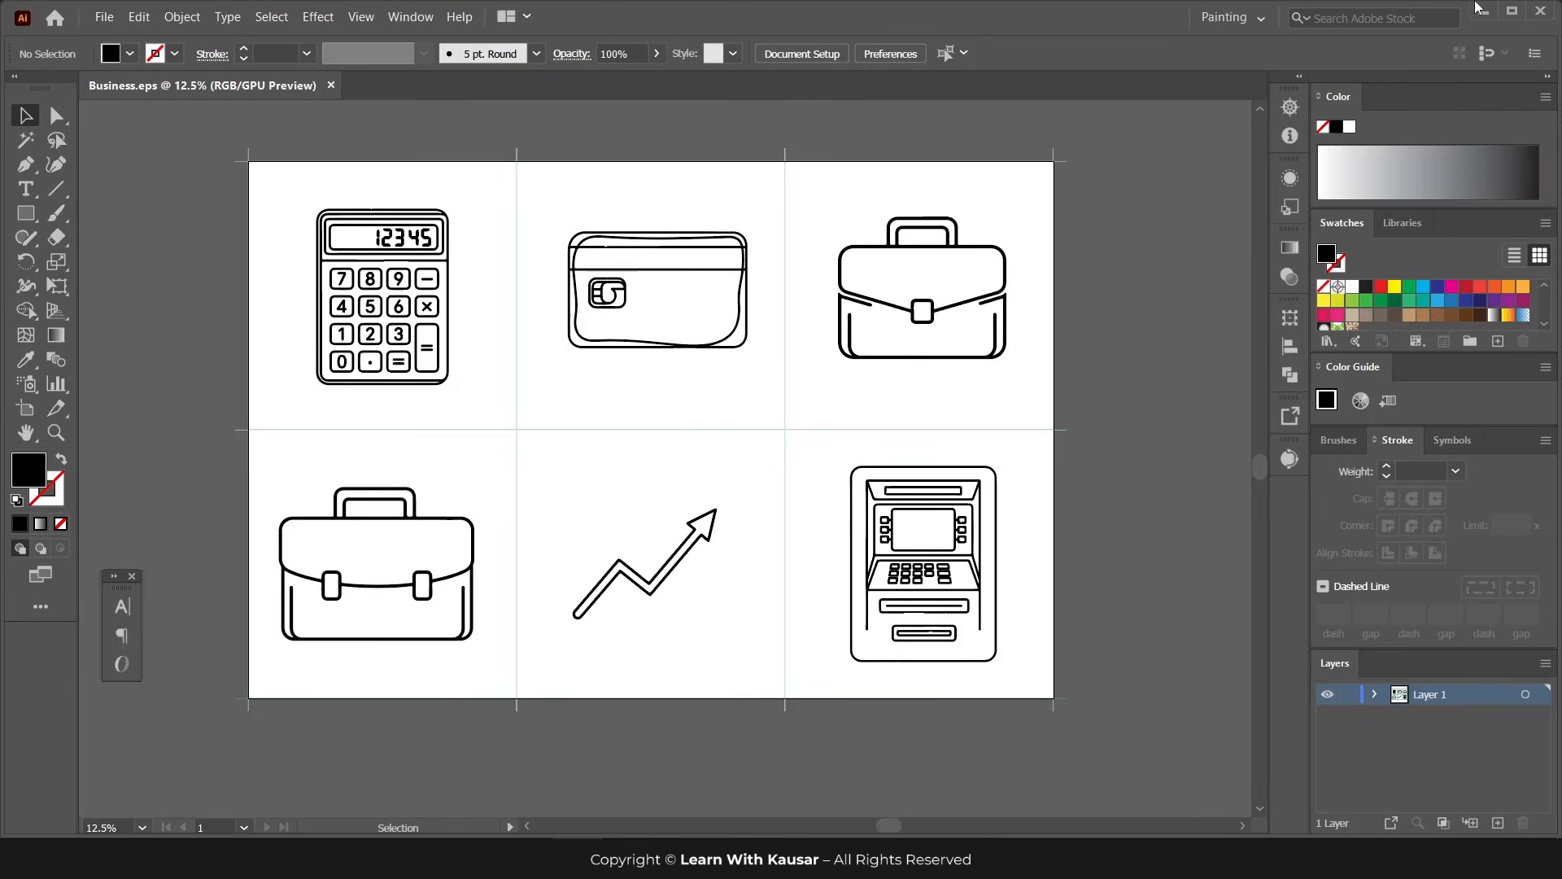
- Minimize the open windows to reach the desktop and move the Business file to its empty middle area
{"action": "left_click", "coordinate": [1482, 11]}
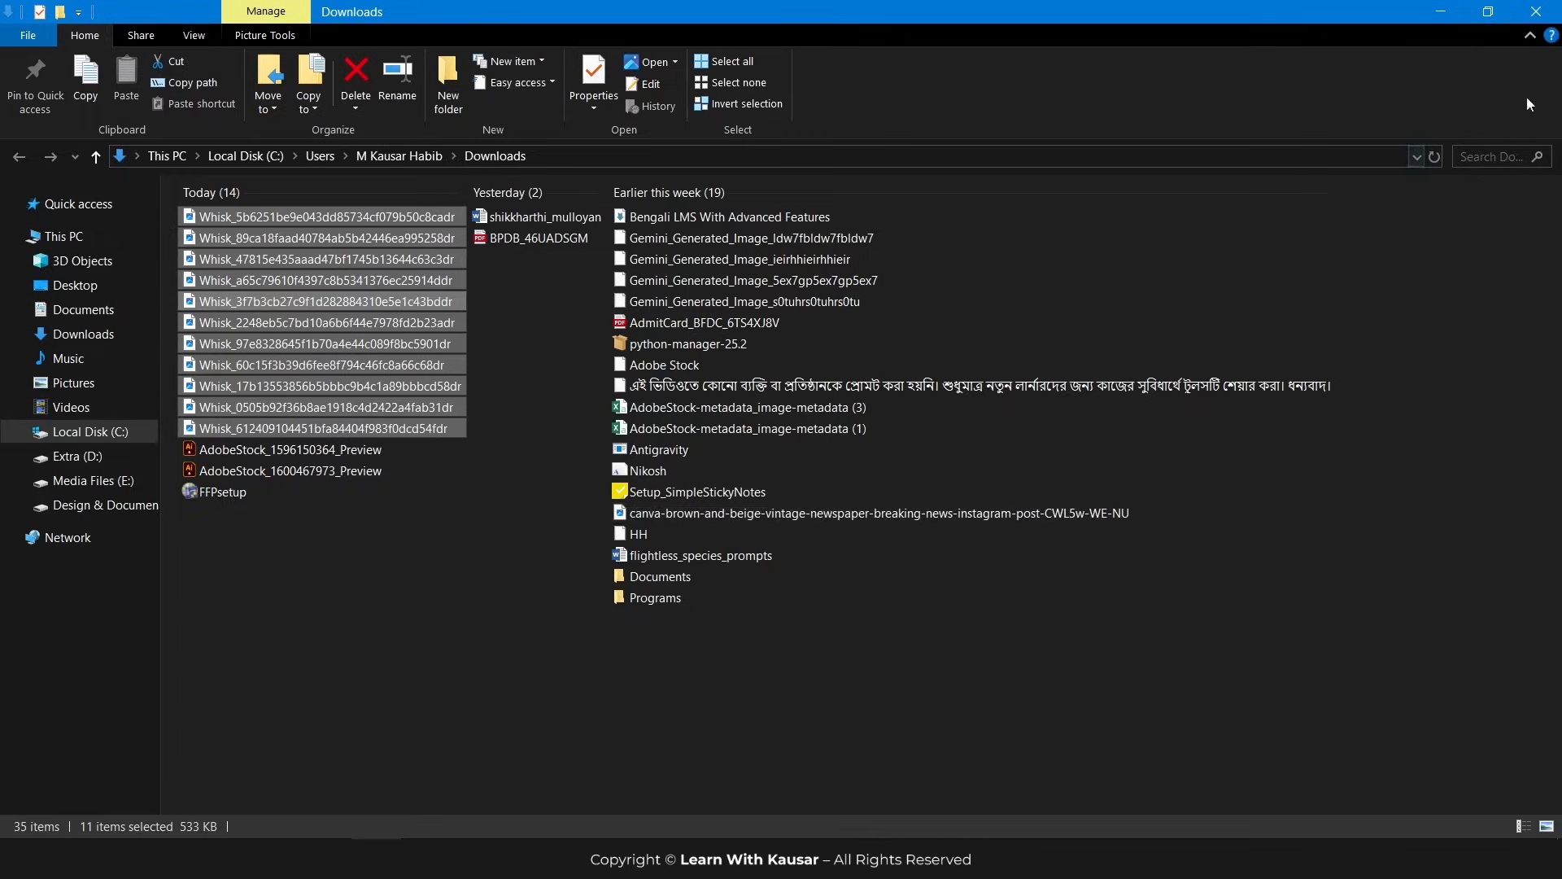
{"action": "left_click", "coordinate": [1447, 10]}
{"action": "left_click", "coordinate": [1431, 12]}
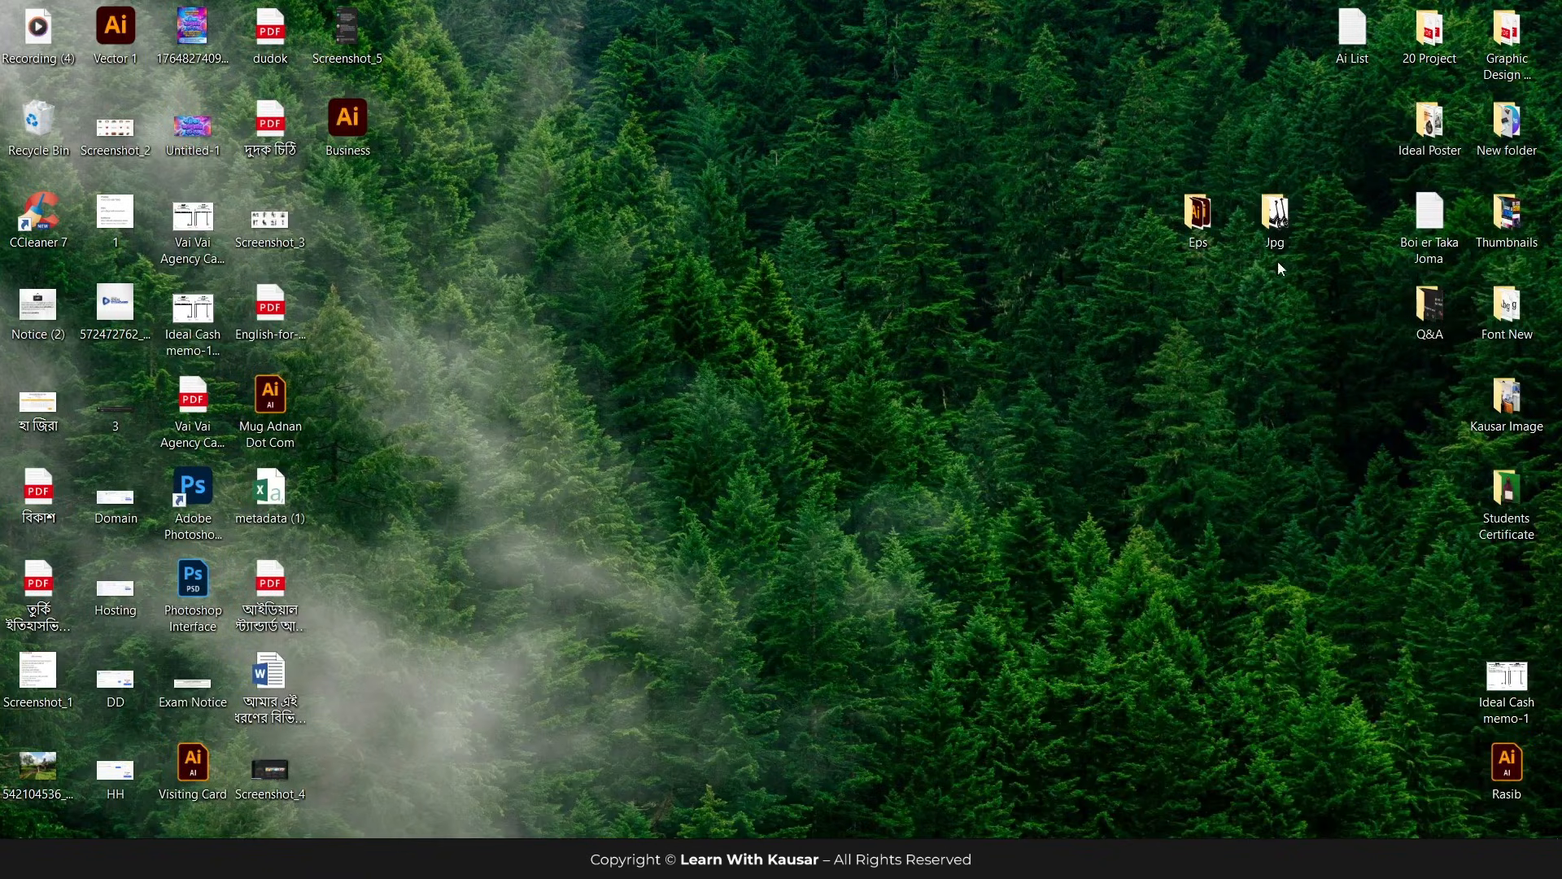
{"action": "left_click_drag", "start_coordinate": [358, 122], "coordinate": [875, 216]}
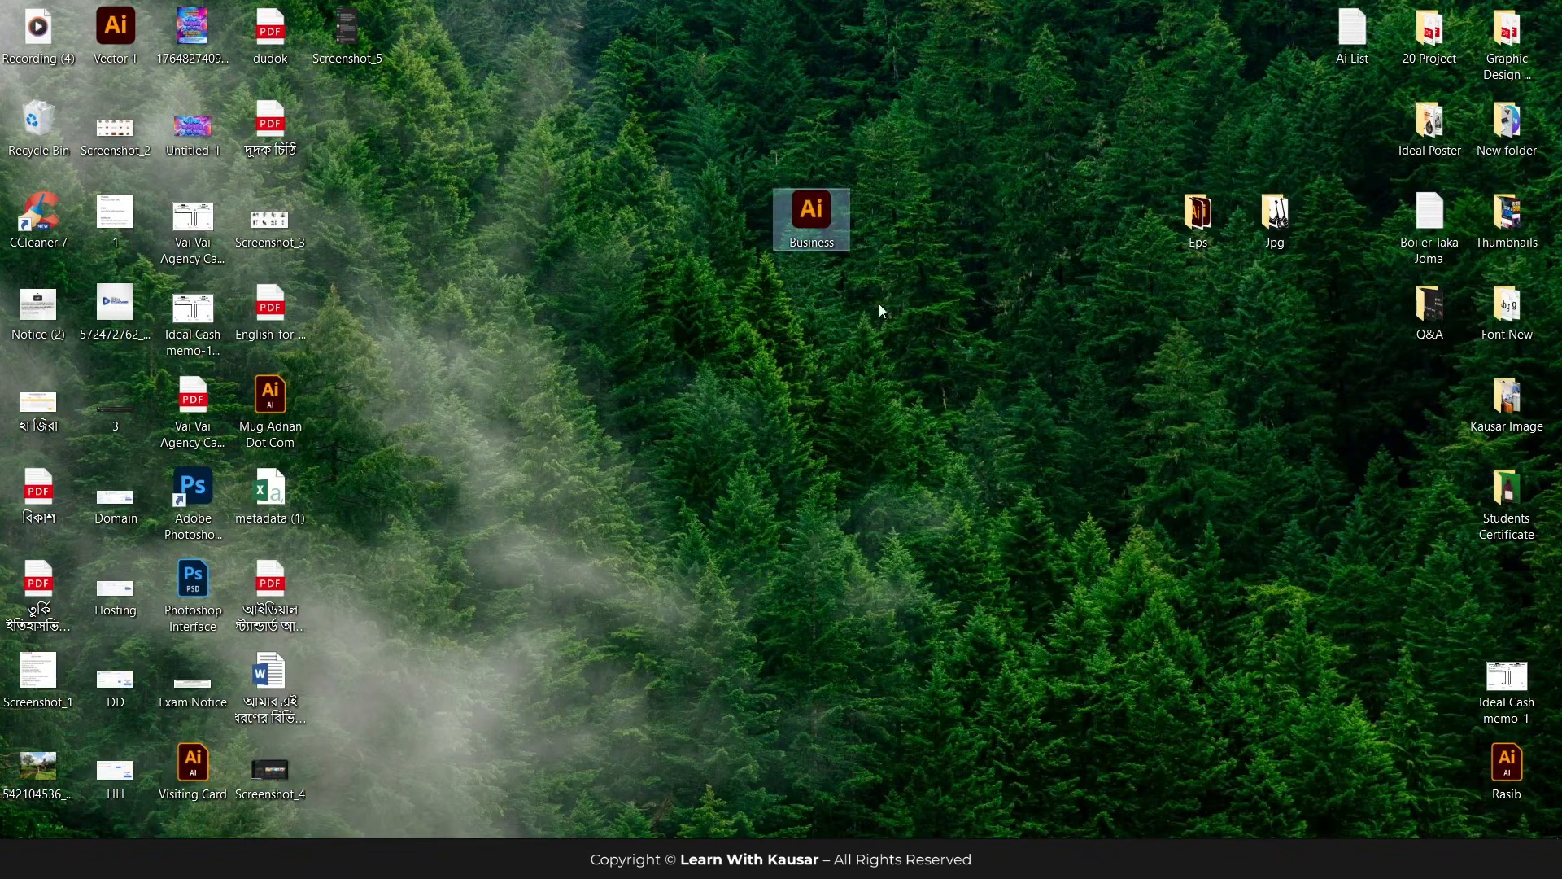
{"action": "left_click", "coordinate": [822, 342]}
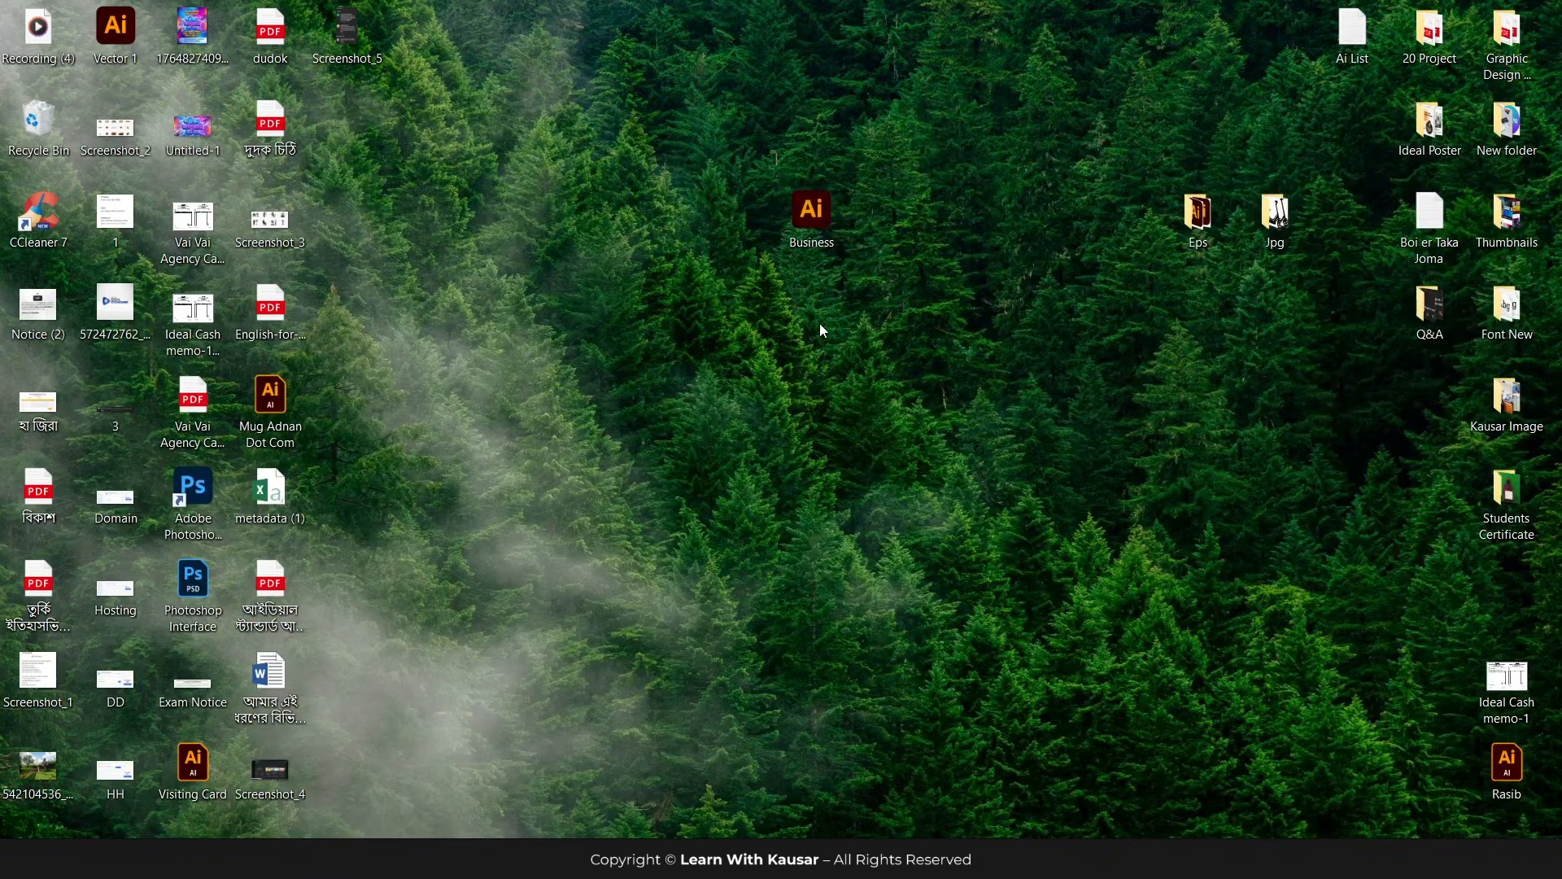